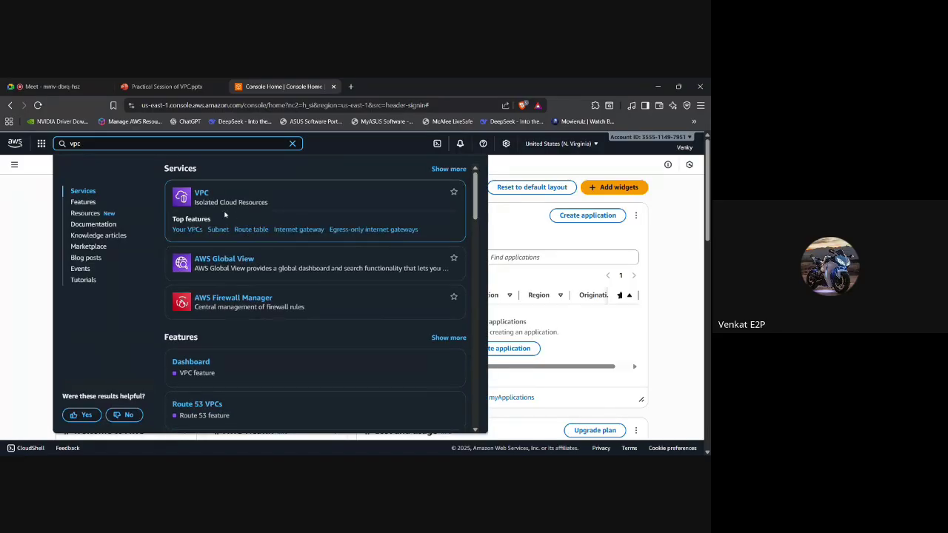
Open the VPC console and review N. Virginia counts: 2 VPCs, 8 subnets, 3 route tables, 2 gateways.
click(201, 194)
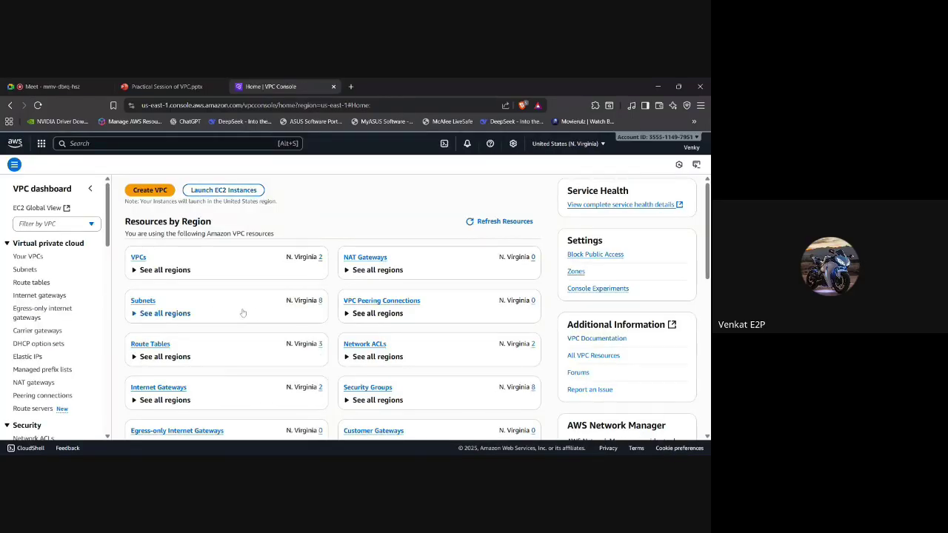
scroll(243, 313, down, 1)
scroll(242, 313, up, 1)
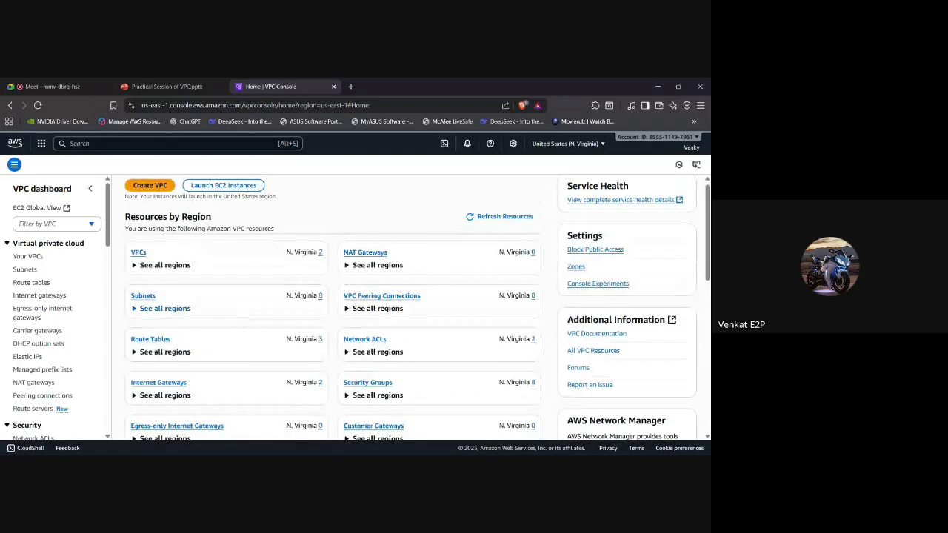
scroll(271, 243, down, 1)
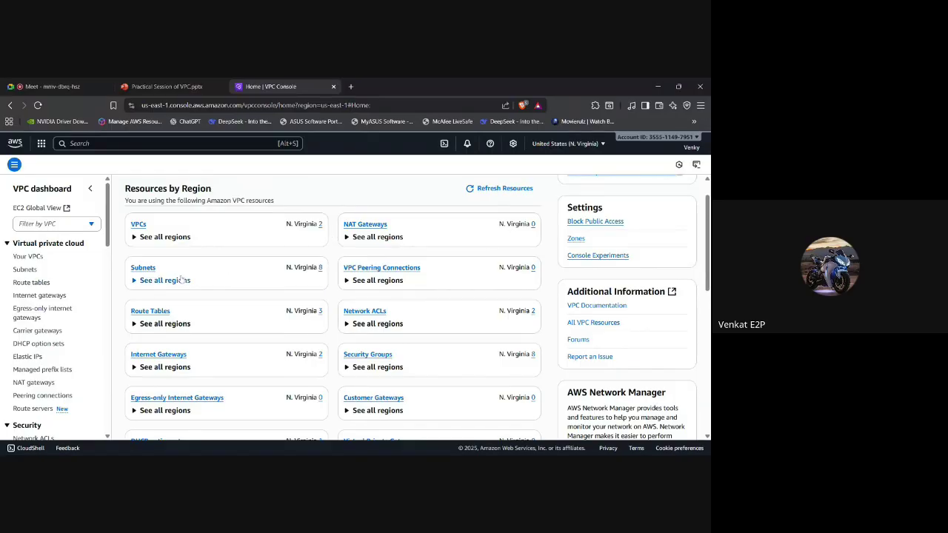
scroll(273, 283, down, 2)
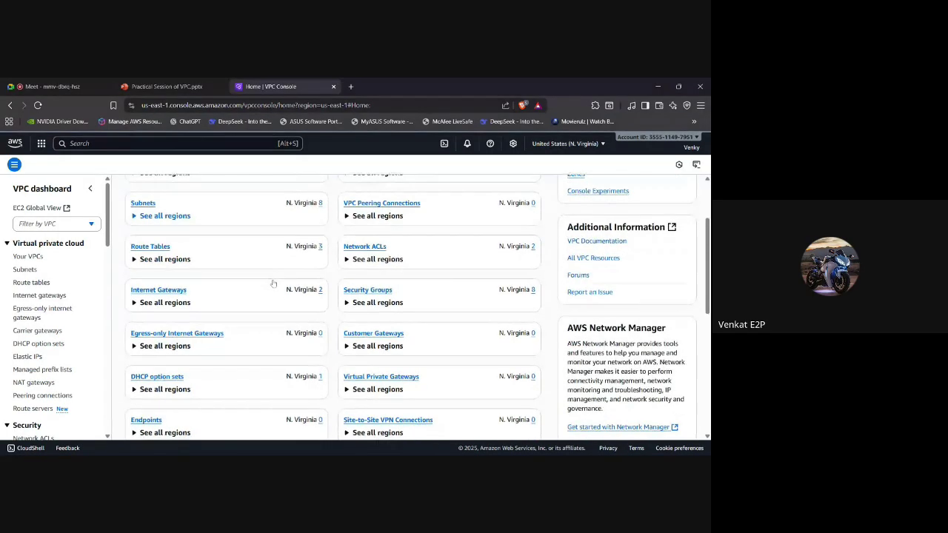
scroll(417, 308, up, 3)
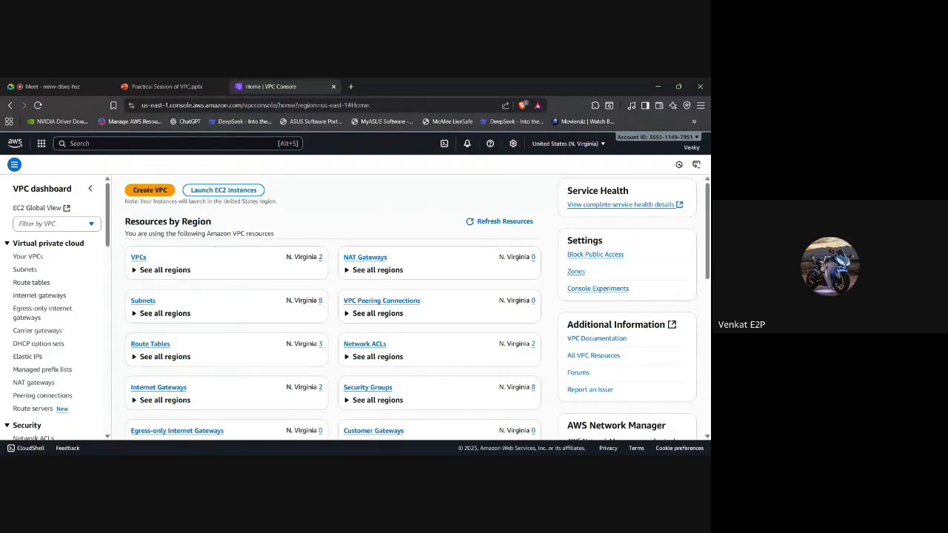
scroll(410, 309, down, 1)
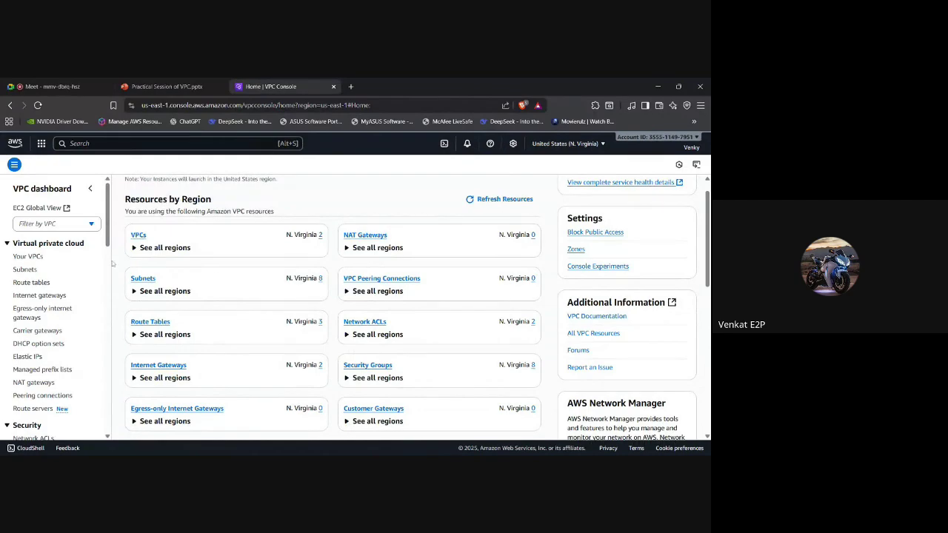
List the VPCs and inspect details of my-arcap (71.0.0.0/16) and the default VPC (172.31.0.0/16).
click(30, 257)
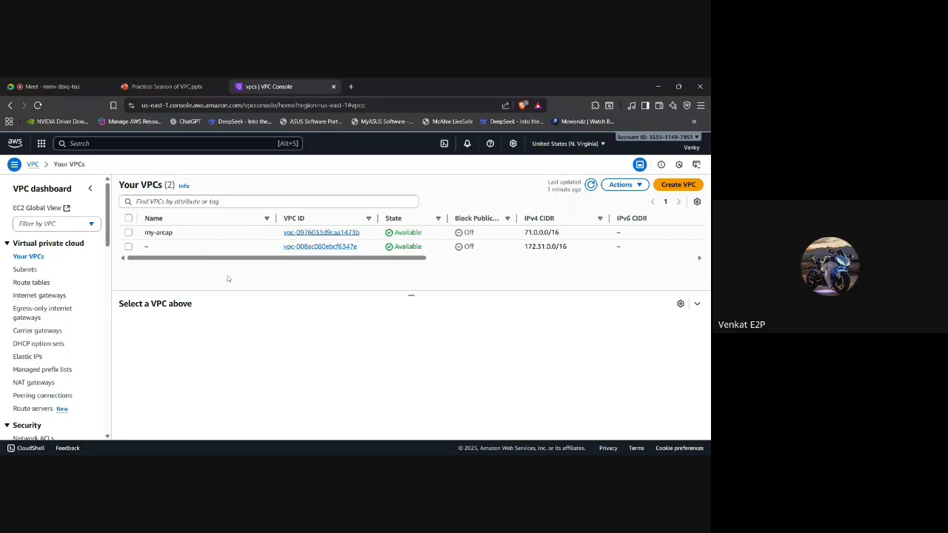
click(129, 232)
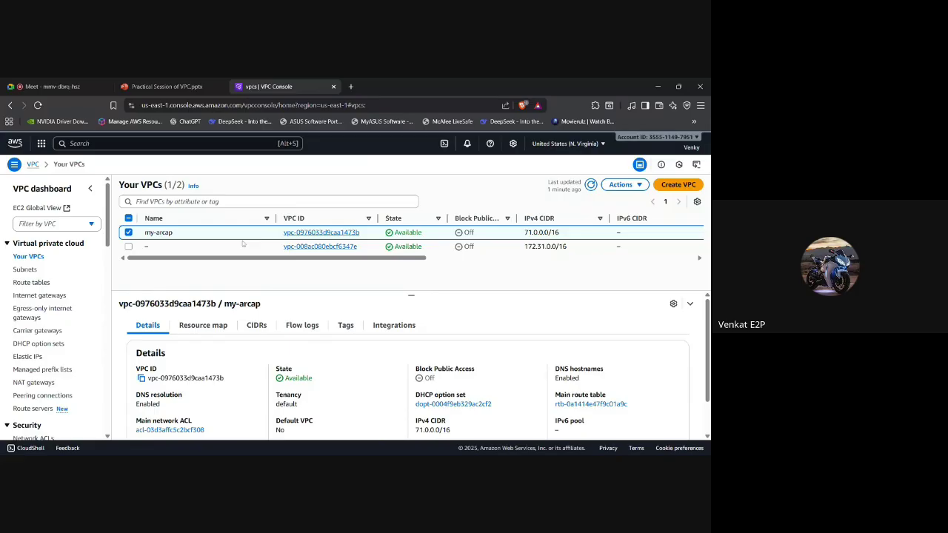
click(130, 233)
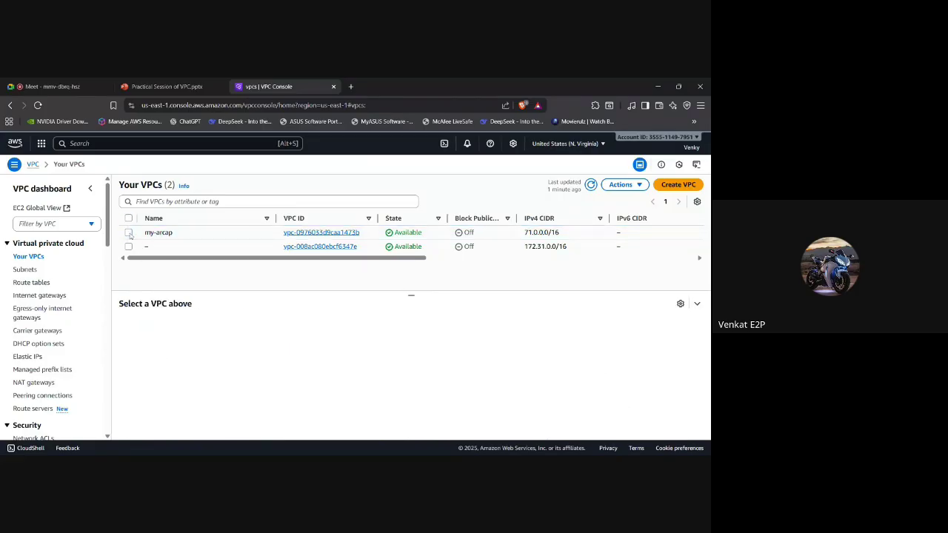
click(129, 246)
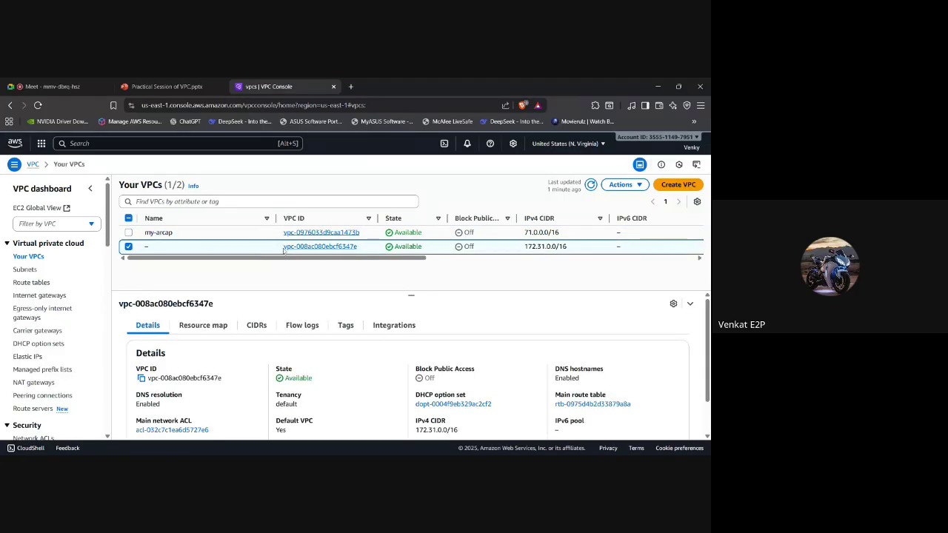
mouse_move(220, 252)
scroll(329, 403, down, 2)
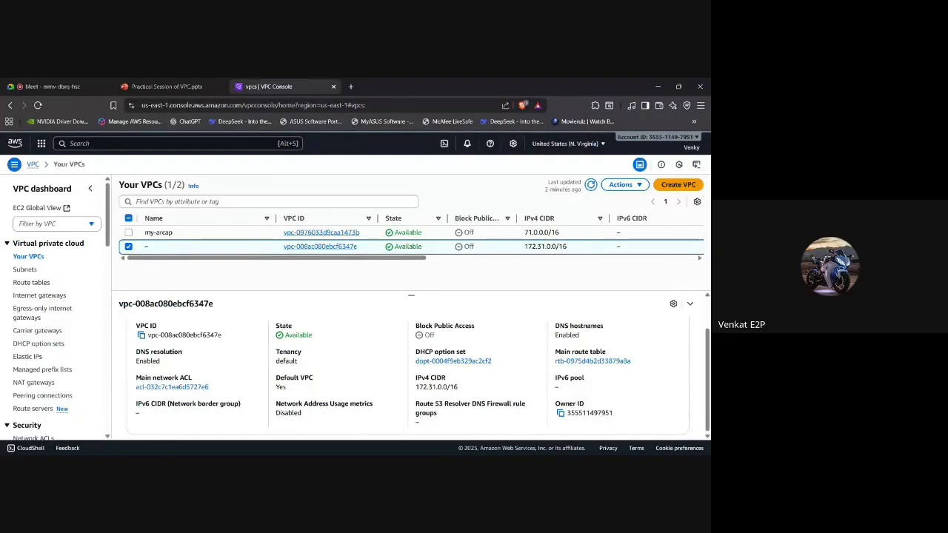
scroll(319, 345, up, 2)
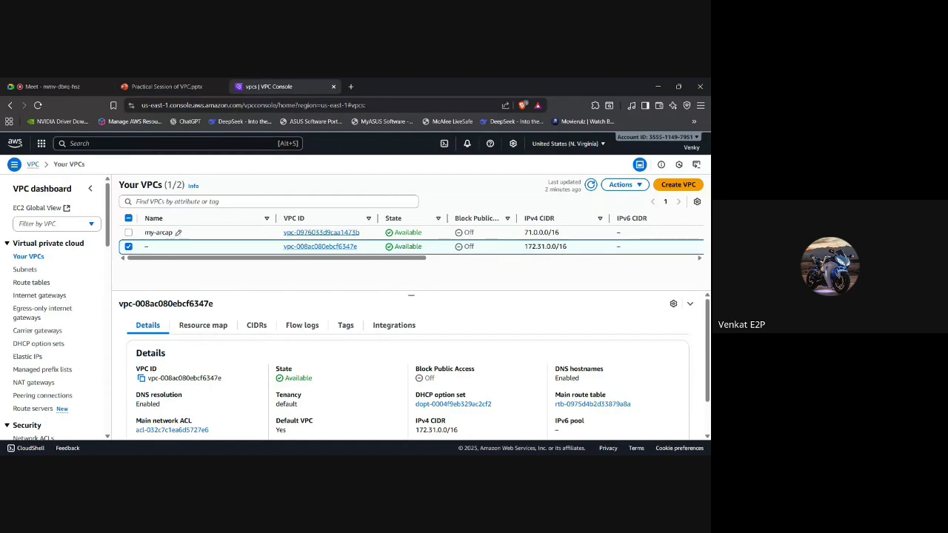
click(128, 247)
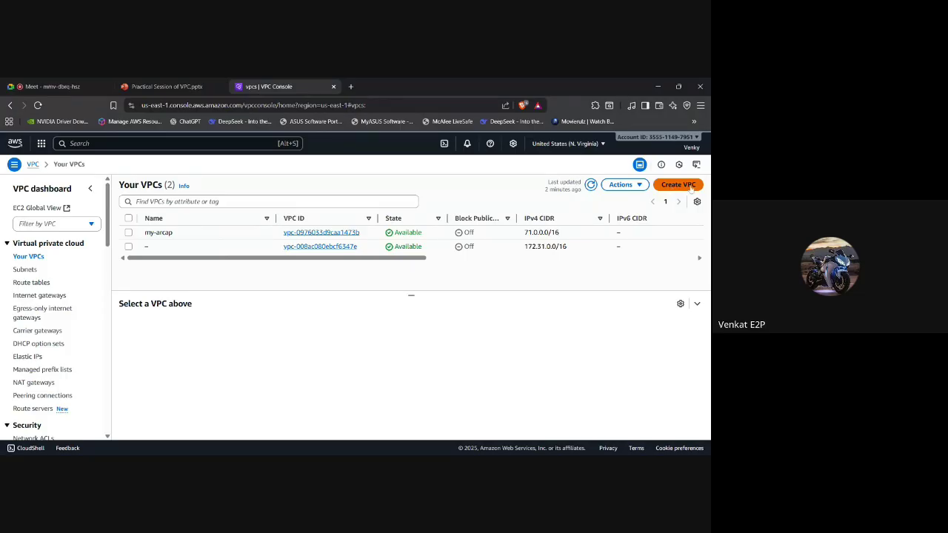
Begin a new VPC with 'VPC and more', previewing project-vpc (10.0.0.0/16) with four subnets.
click(687, 185)
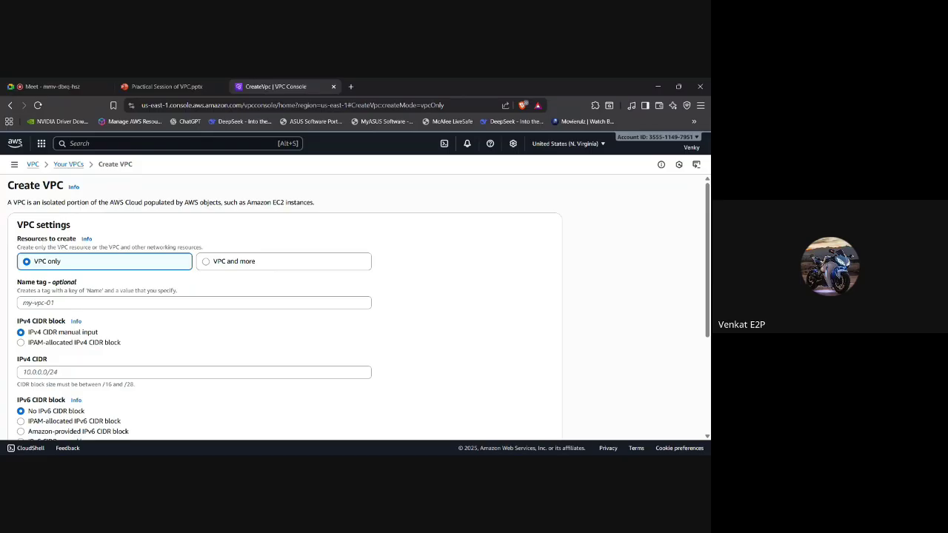
scroll(356, 304, down, 1)
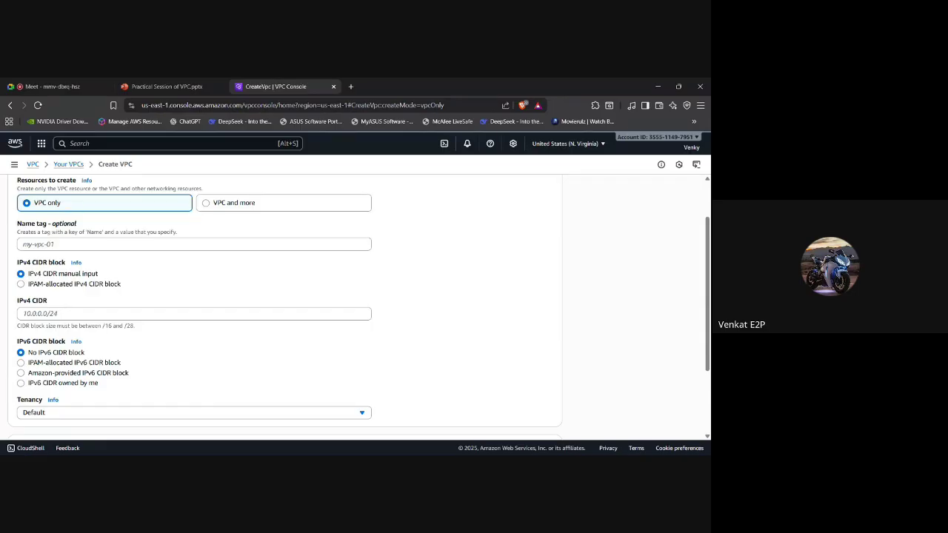
scroll(355, 303, up, 1)
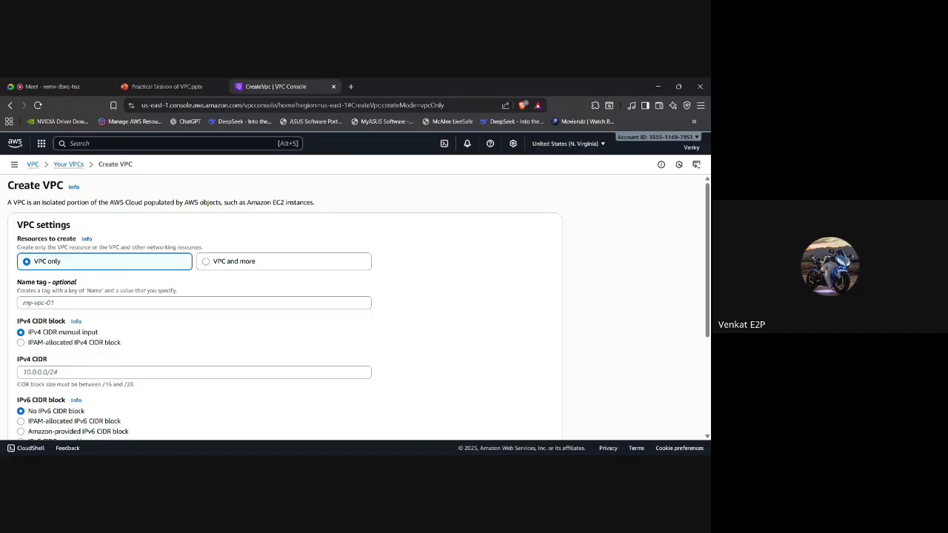
click(212, 267)
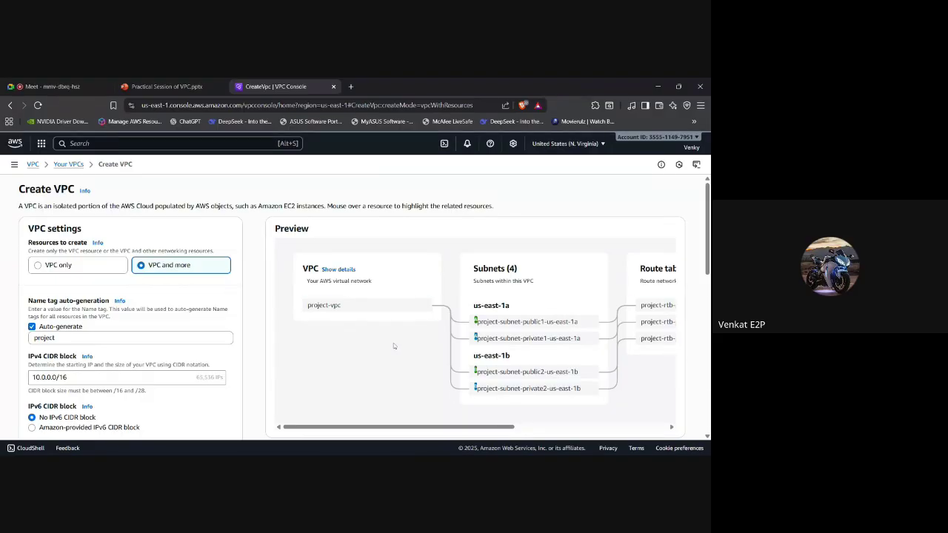
Scroll the preview to inspect subnets, route tables and the project-igw and project-vpce-s3 connections.
scroll(394, 346, right, 3)
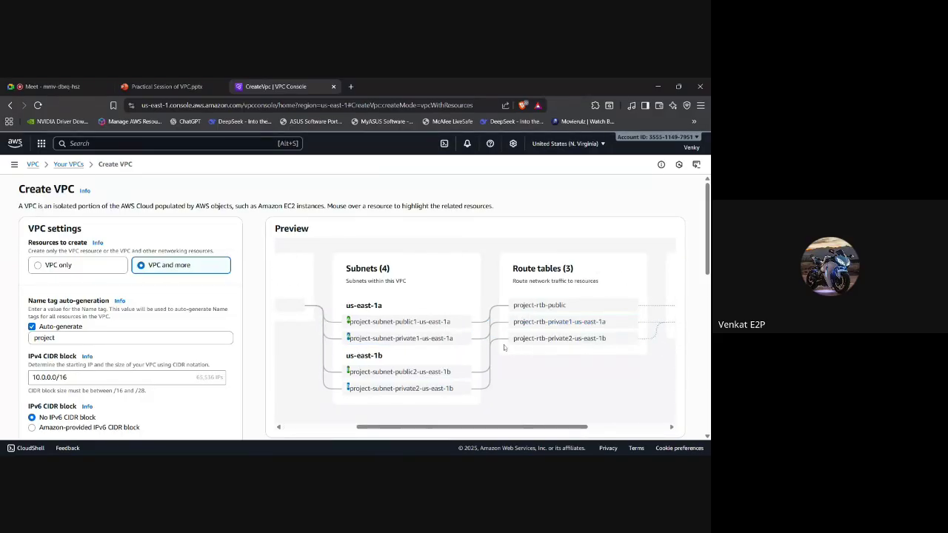
scroll(504, 348, left, 3)
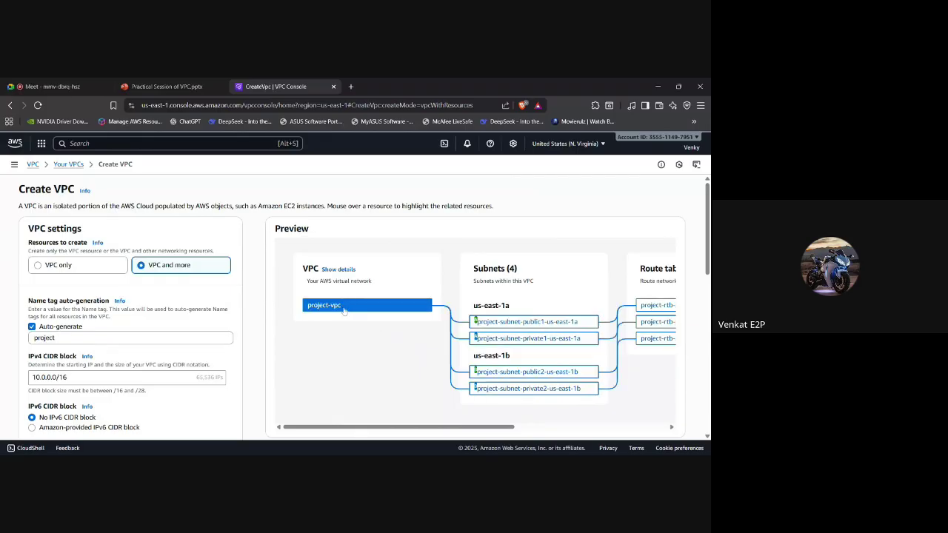
scroll(514, 318, right, 2)
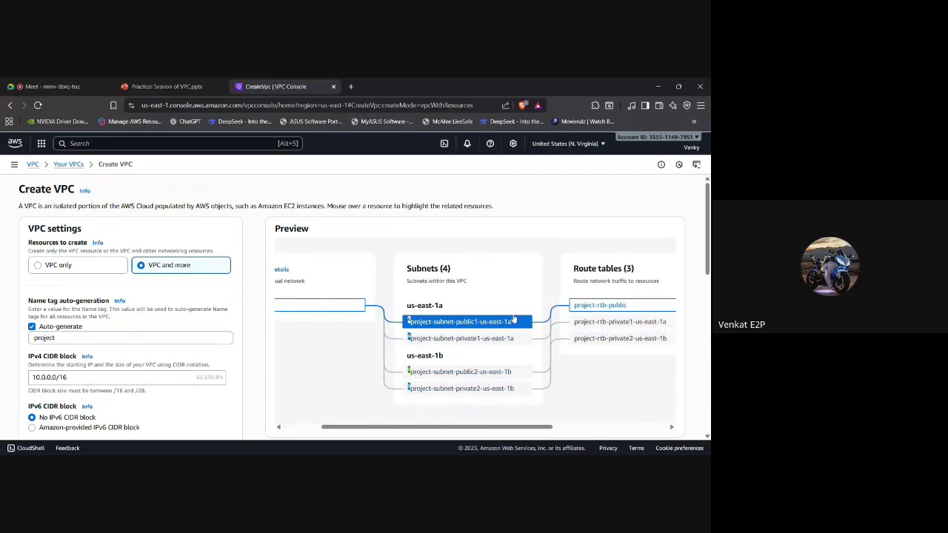
scroll(514, 319, right, 1)
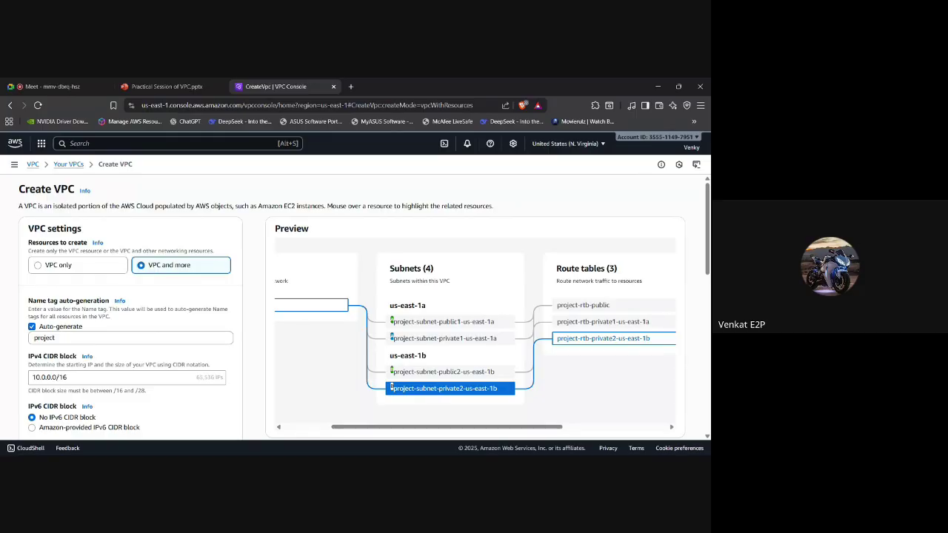
scroll(500, 381, right, 3)
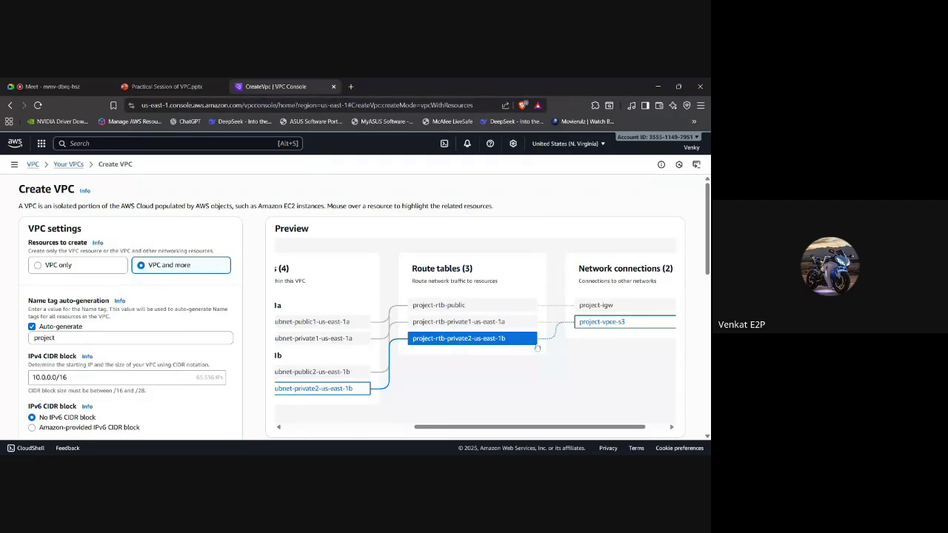
scroll(539, 345, right, 1)
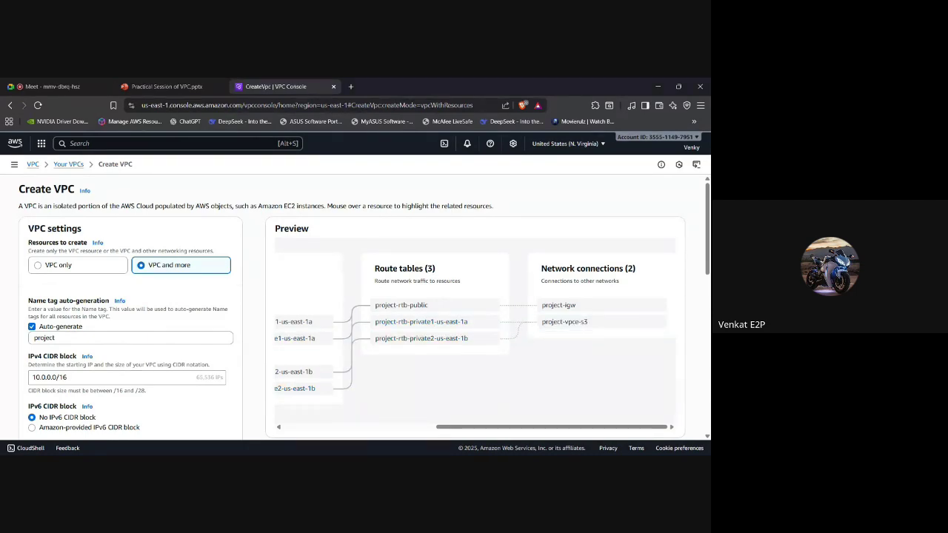
click(85, 265)
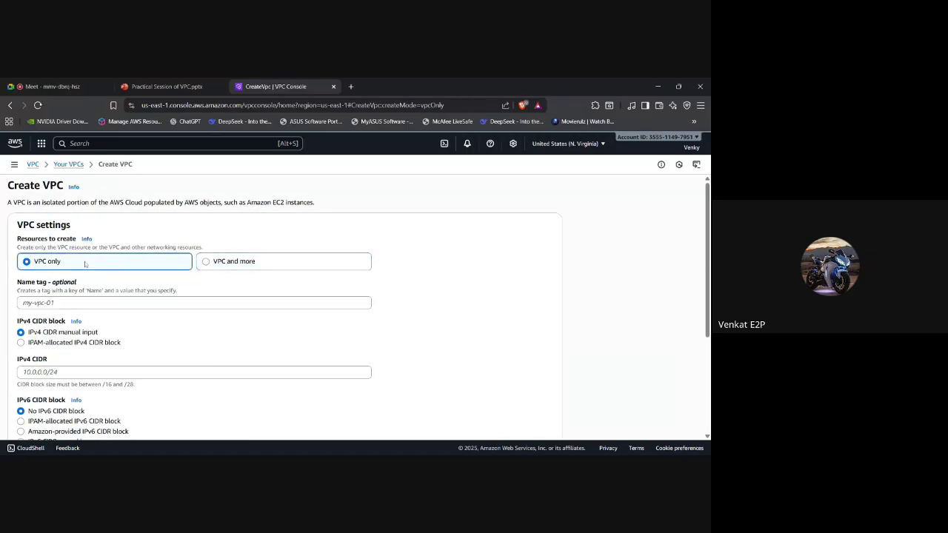
scroll(239, 314, down, 1)
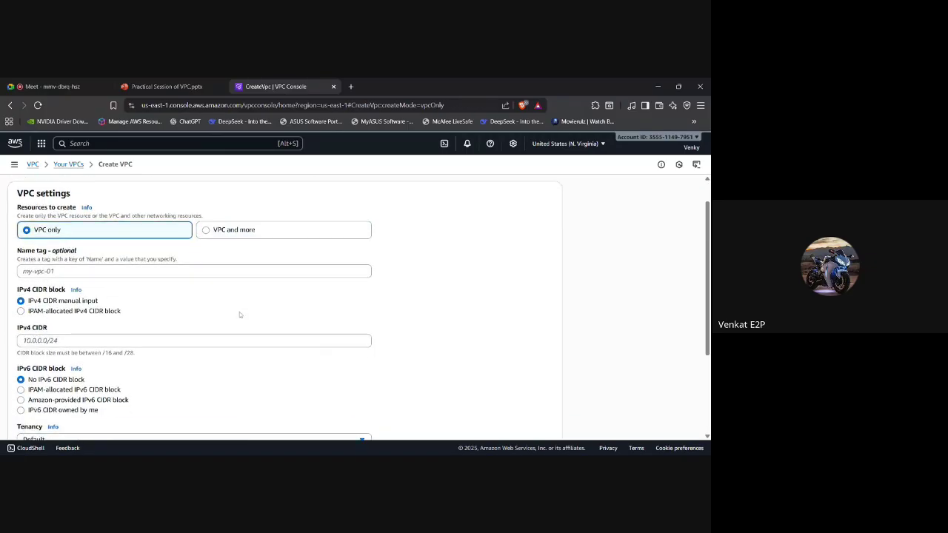
click(52, 271)
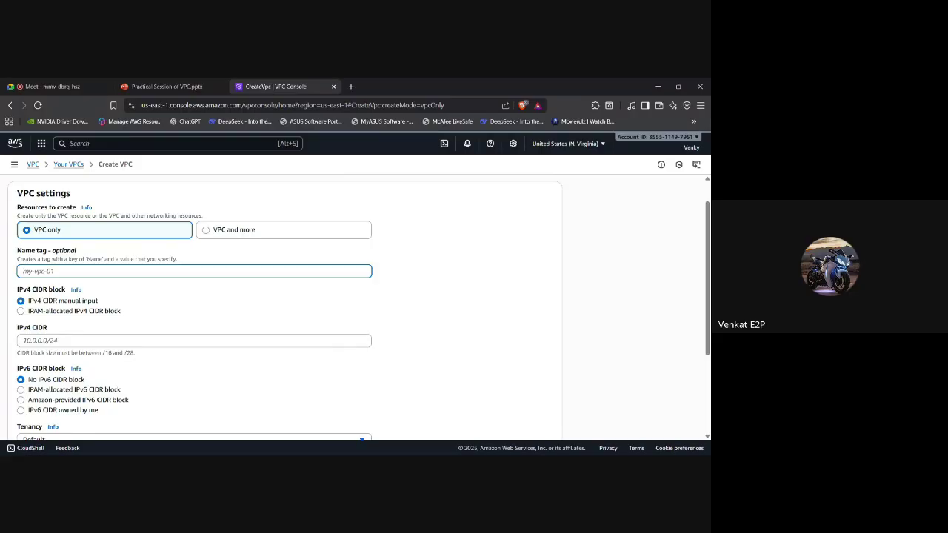
scroll(127, 250, left, 5)
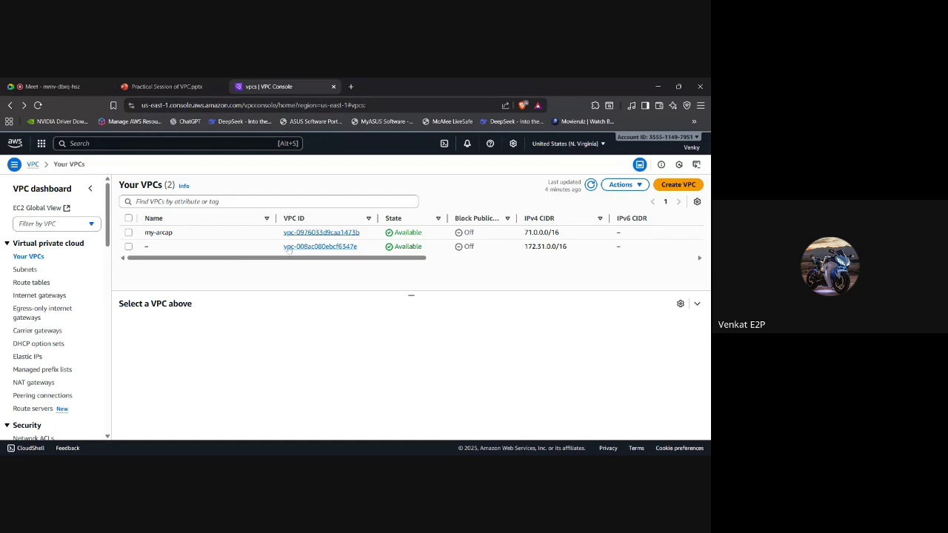
Clear the my-arcap VPC's name, save it, and reopen the Create VPC form.
click(178, 233)
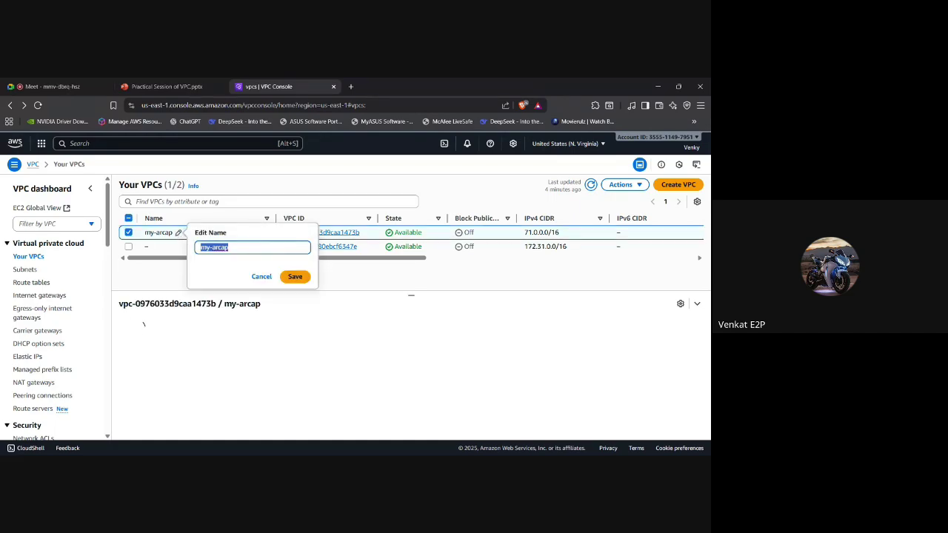
key(BackSpace)
click(295, 277)
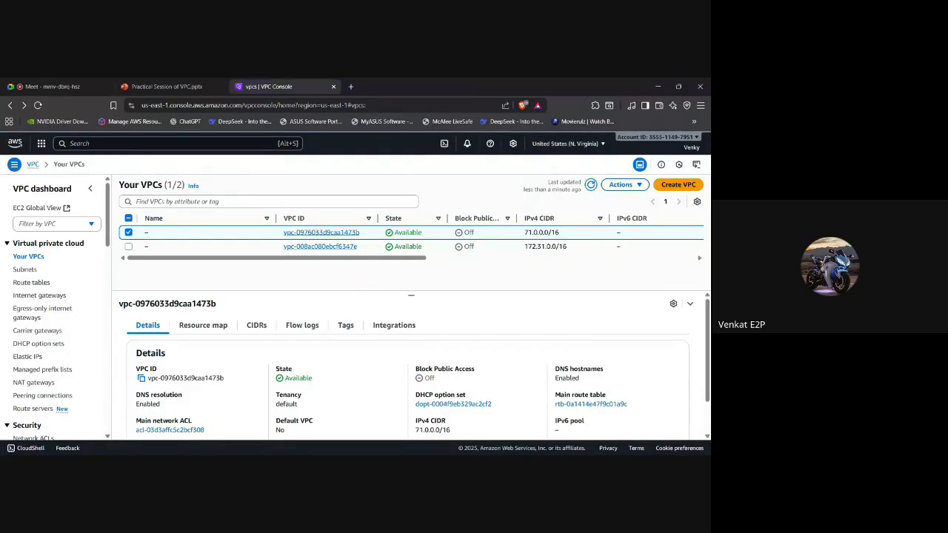
click(673, 186)
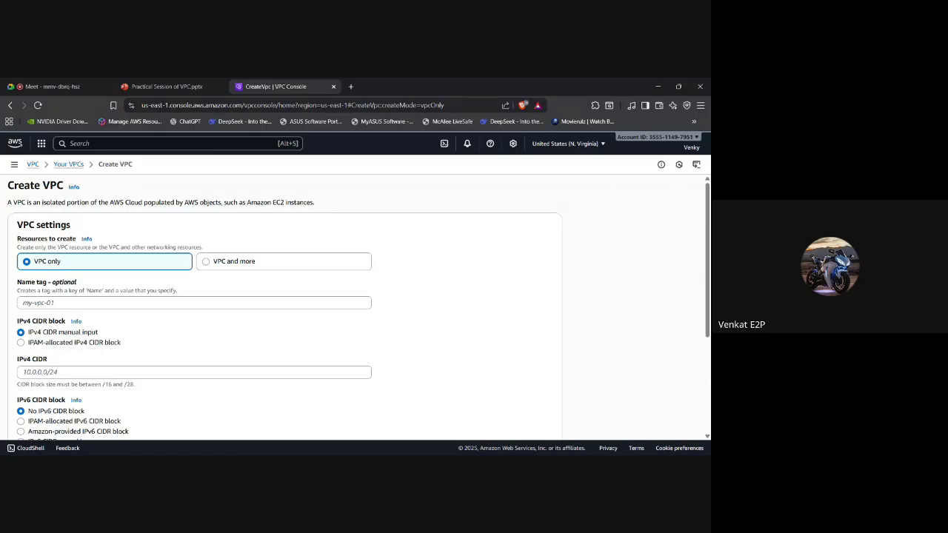
Enter arcap-vpc as the new VPC's name tag.
click(194, 302)
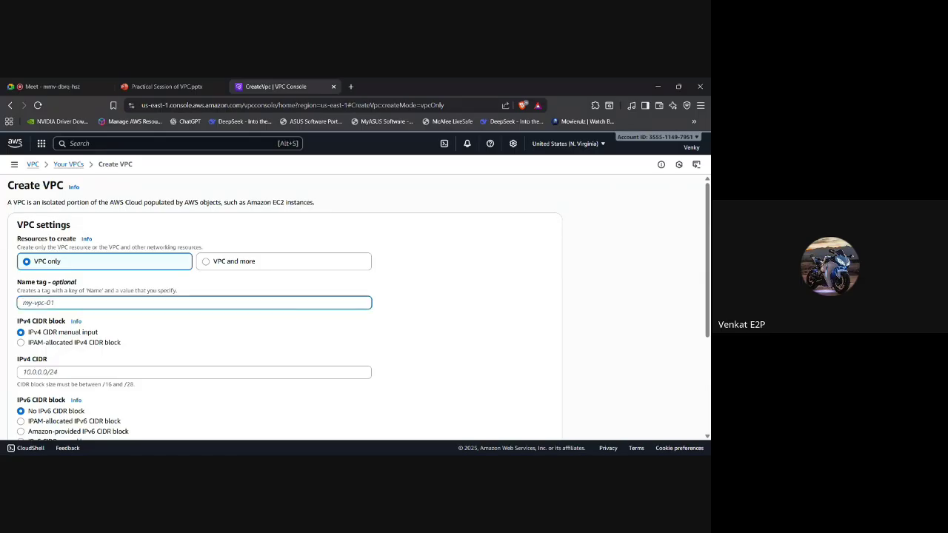
text(arcap-vpc)
scroll(358, 307, down, 1)
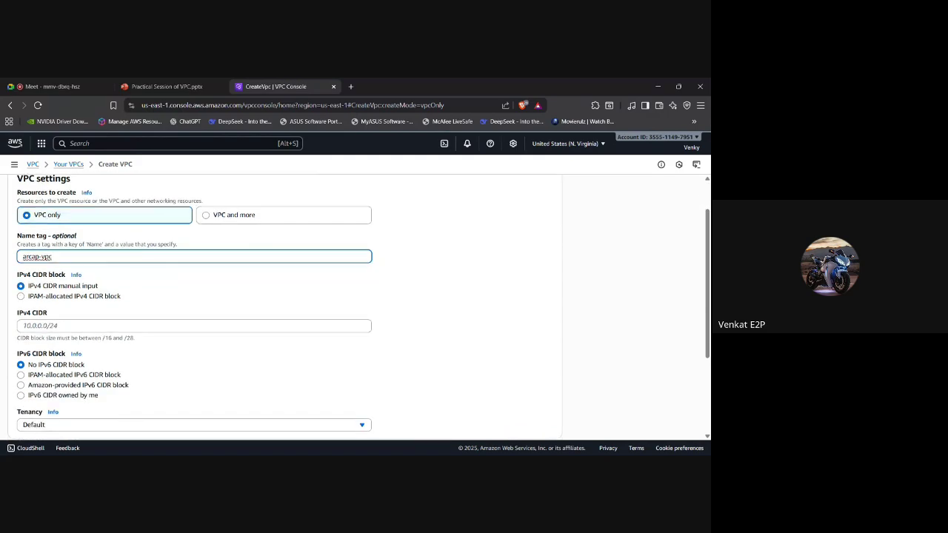
scroll(289, 307, down, 1)
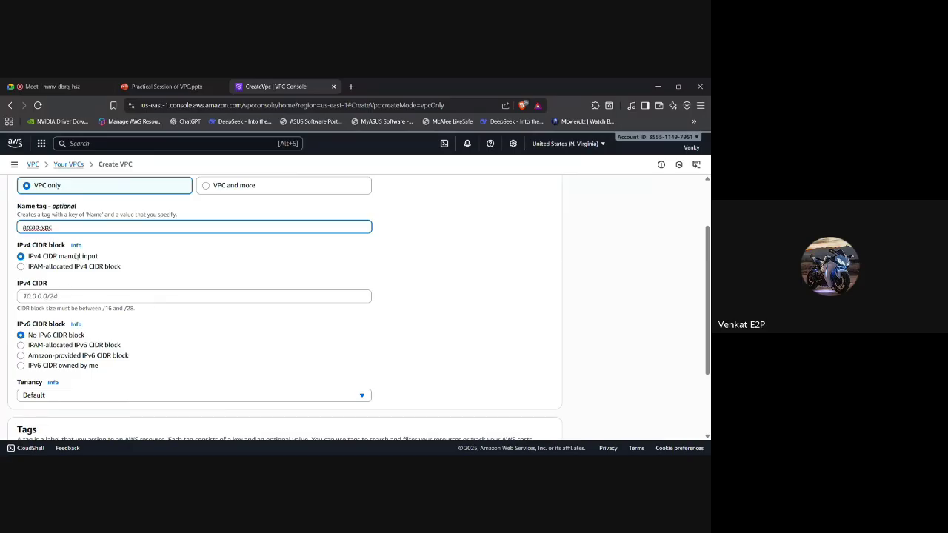
click(174, 257)
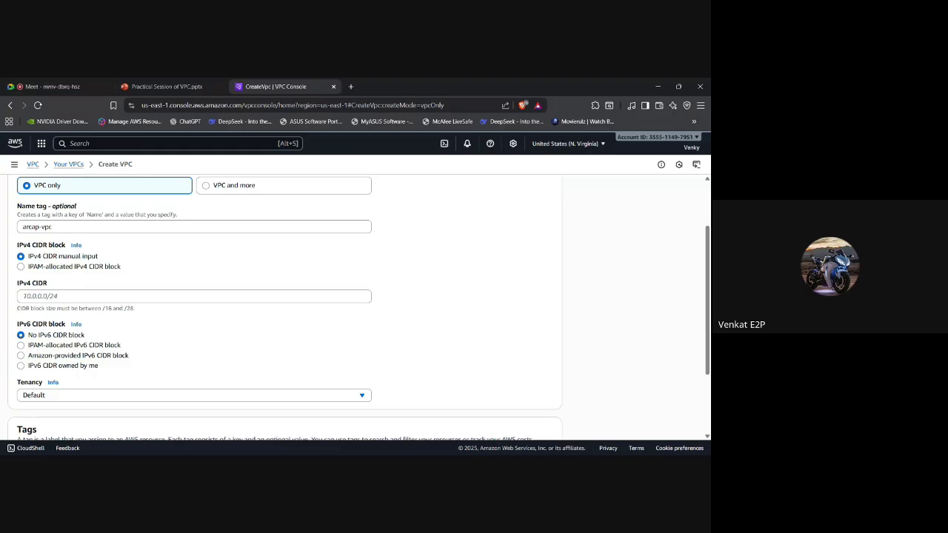
click(194, 296)
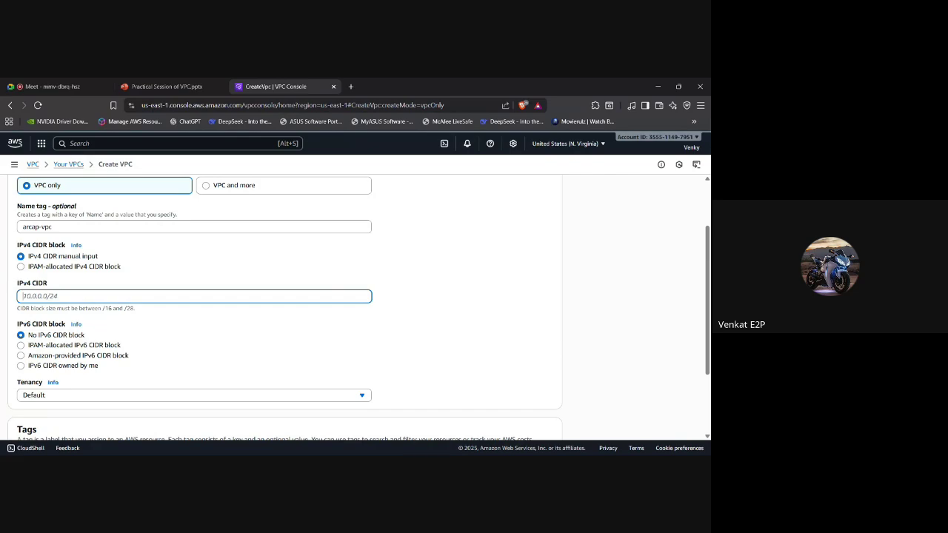
Enter the IPv4 CIDR, correcting 10.0.0.0/24 to 10.0.0.0/16.
text(10.0.0.0/24)
scroll(359, 308, down, 1)
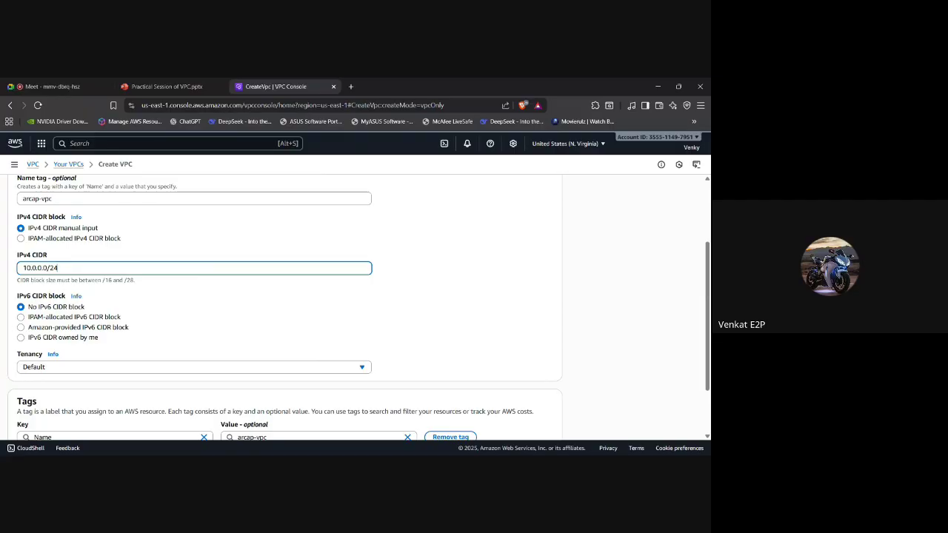
scroll(355, 307, down, 1)
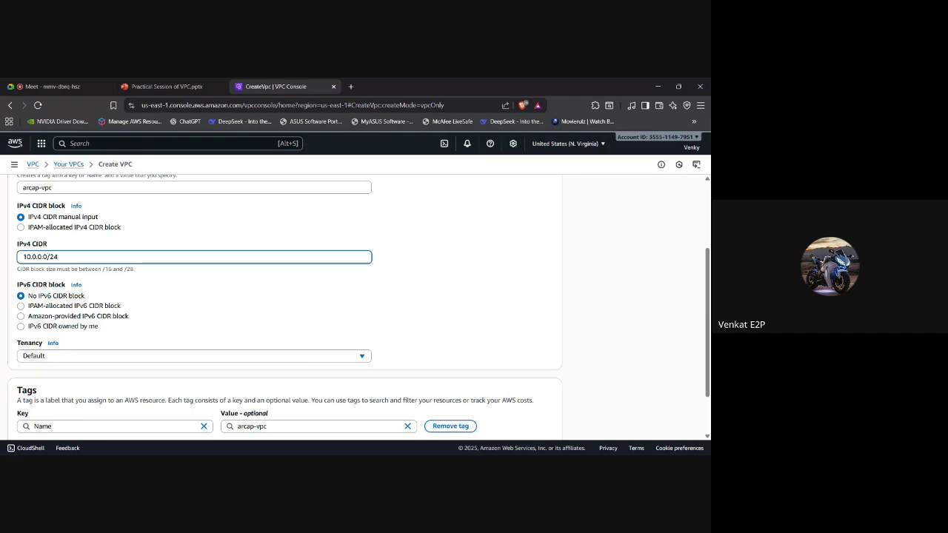
key(BackSpace)
text(8)
key(BackSpace)
key(BackSpace)
text(30)
key(BackSpace)
text(3)
scroll(358, 308, down, 1)
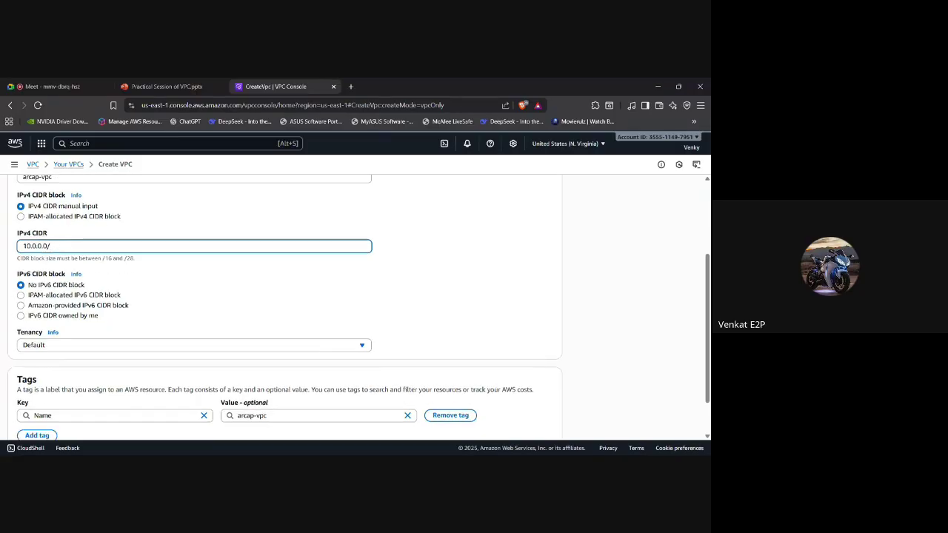
text(16)
Review the remaining form settings: no IPv6 block and Default tenancy.
scroll(359, 308, down, 3)
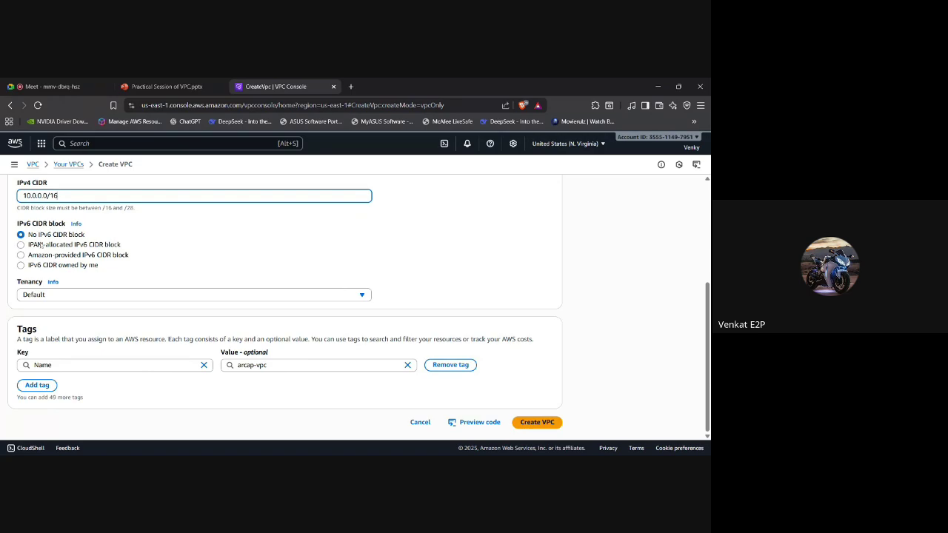
scroll(42, 245, up, 3)
scroll(72, 245, up, 1)
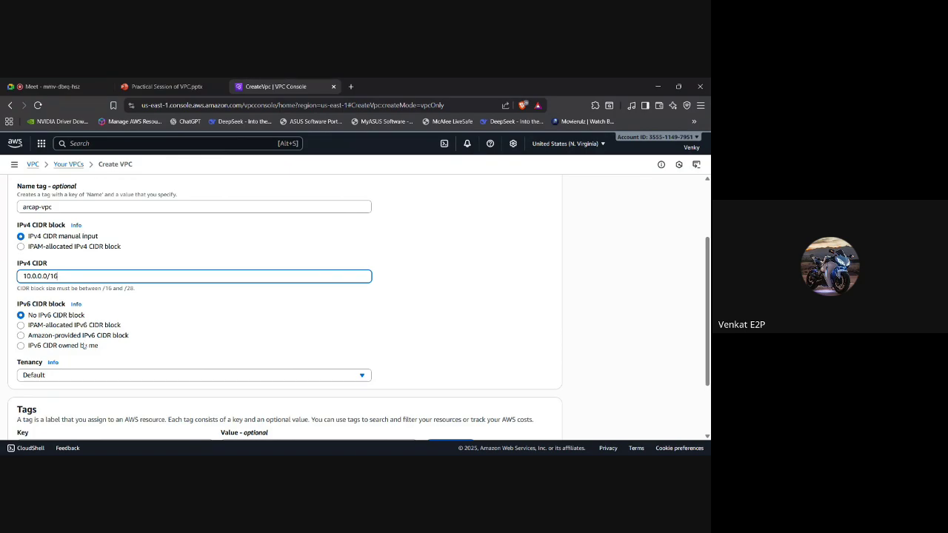
scroll(84, 345, down, 1)
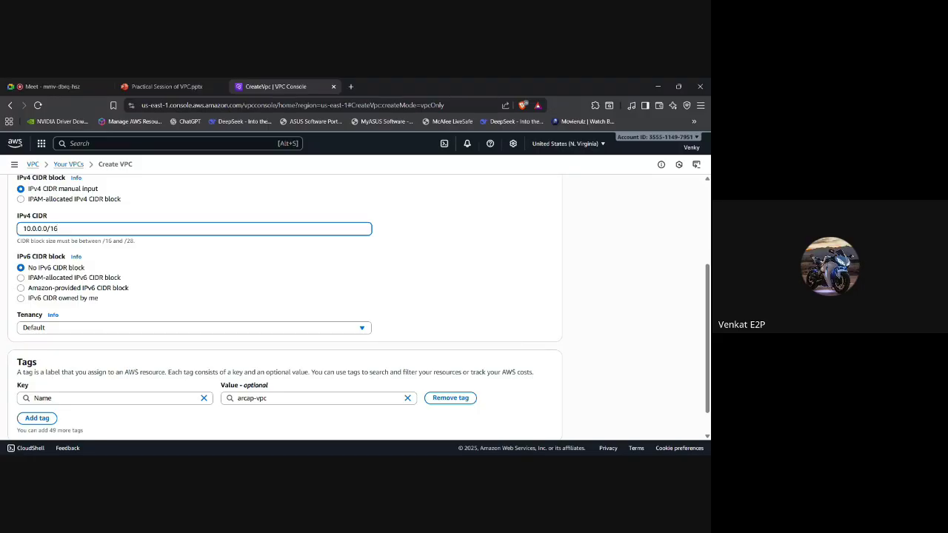
scroll(34, 241, up, 1)
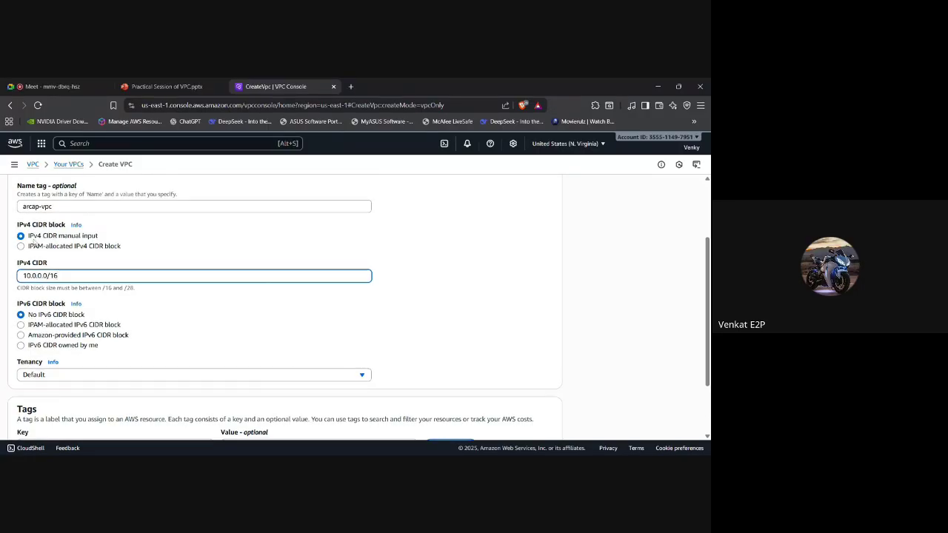
scroll(34, 241, down, 2)
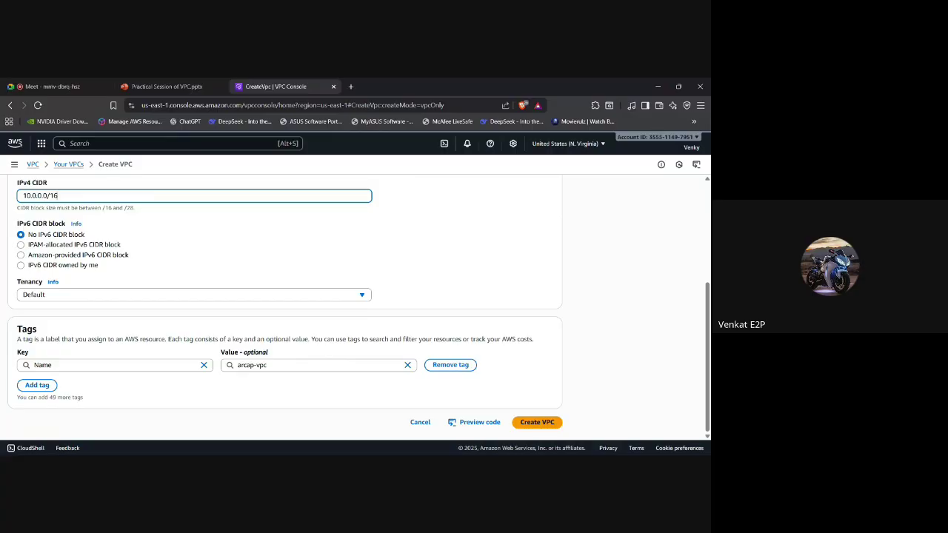
click(116, 296)
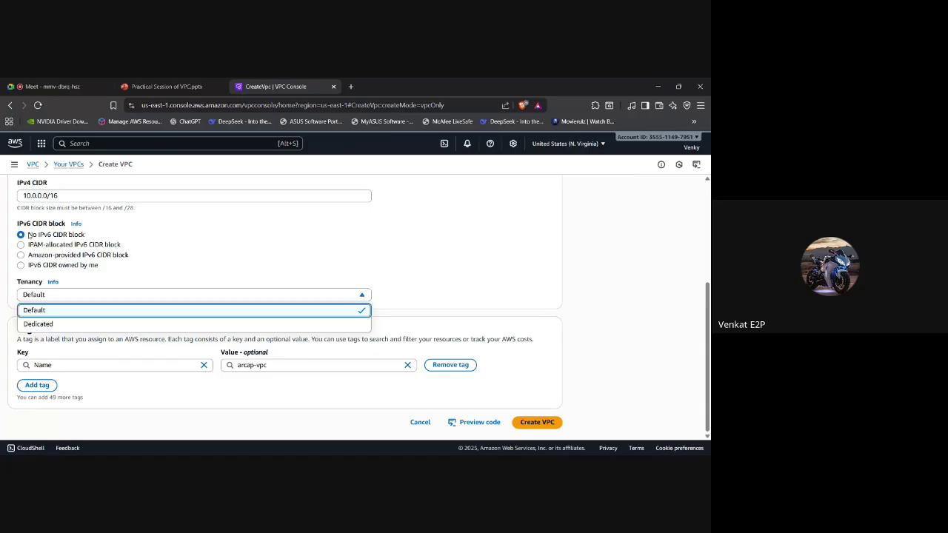
Choose Dedicated tenancy for arcap-vpc and highlight the 10.0.0.0/16 CIDR value.
click(58, 324)
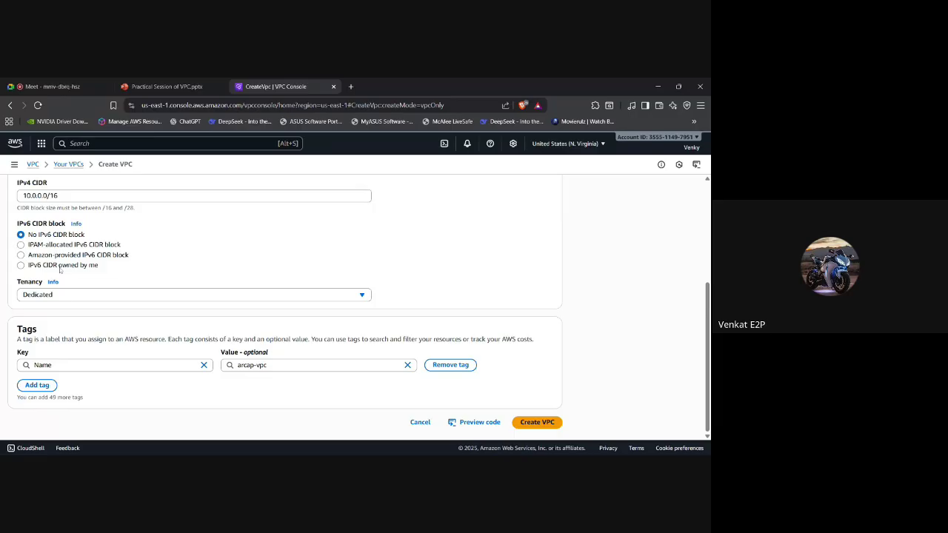
drag(59, 195, 12, 197)
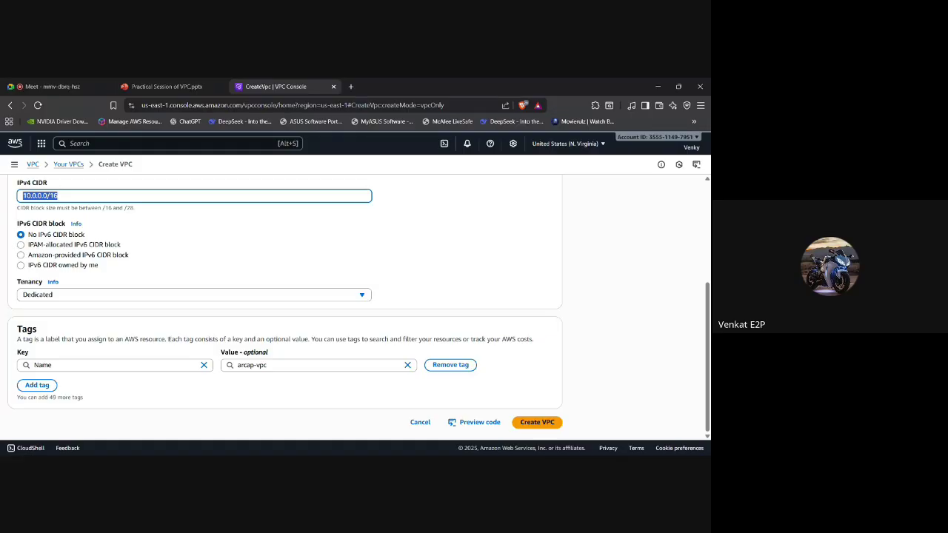
Replace the CIDR with 172.1.16.46 and switch tenancy back to Default.
click(57, 196)
drag(58, 196, 11, 197)
text(172.1.16.46)
key(ctrl+a)
click(80, 297)
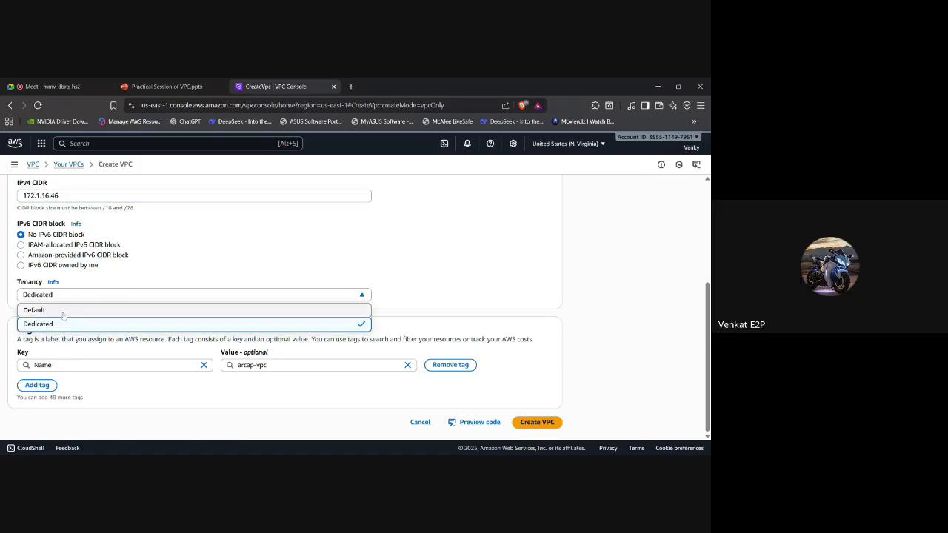
click(64, 314)
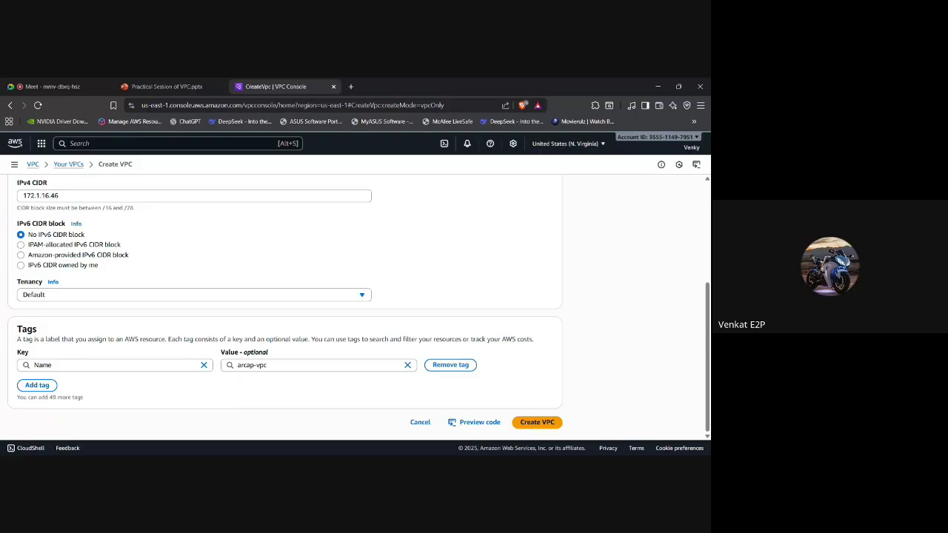
Change the IPv4 CIDR to 78.0.0.0/16.
double_click(41, 195)
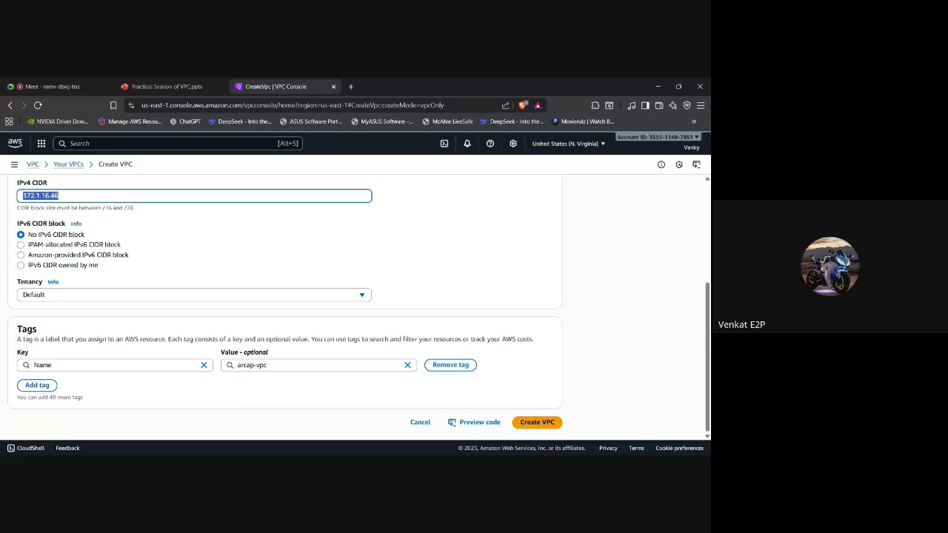
text(10)
key(BackSpace)
key(BackSpace)
text(78.0.0.0/16)
scroll(124, 395, up, 2)
scroll(125, 396, down, 2)
Create arcap-vpc and check its 78.0.0.0/16 CIDR on the details page.
click(550, 424)
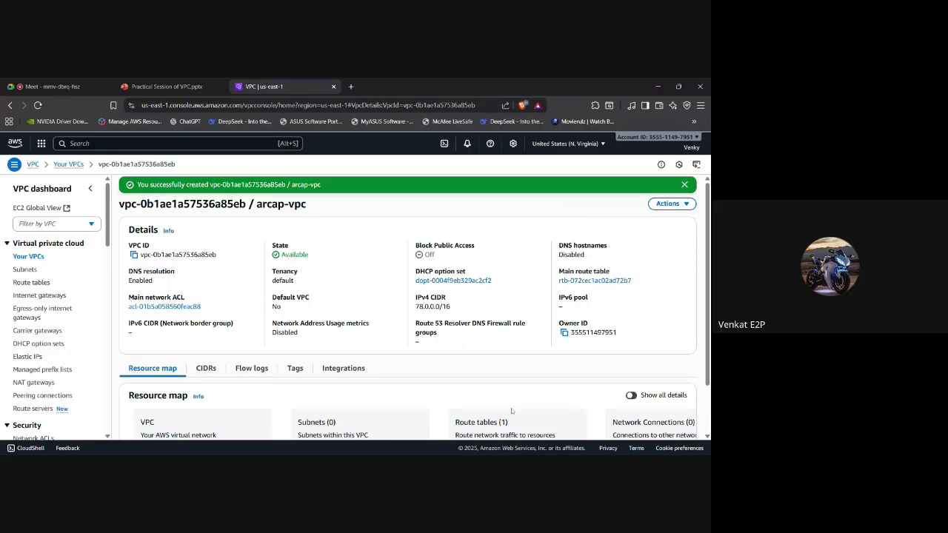
scroll(393, 390, down, 1)
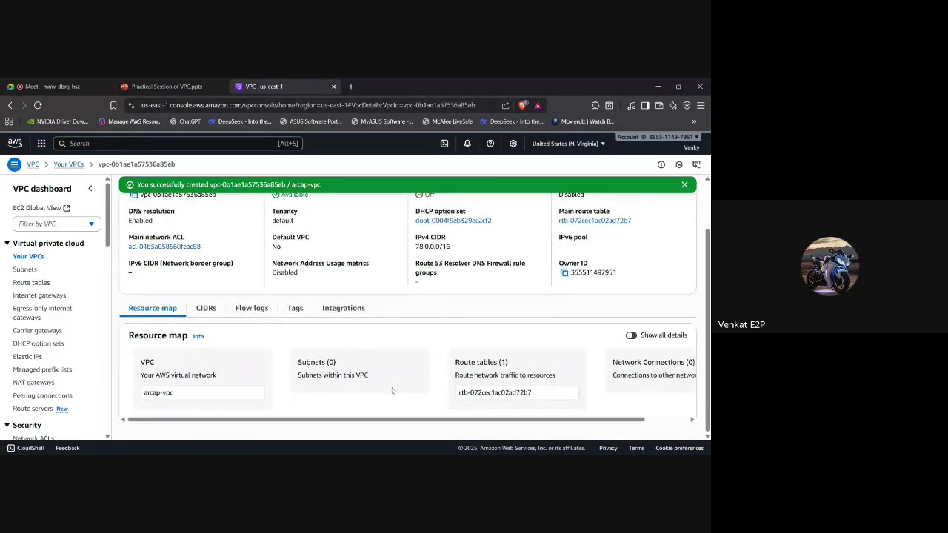
scroll(392, 390, up, 1)
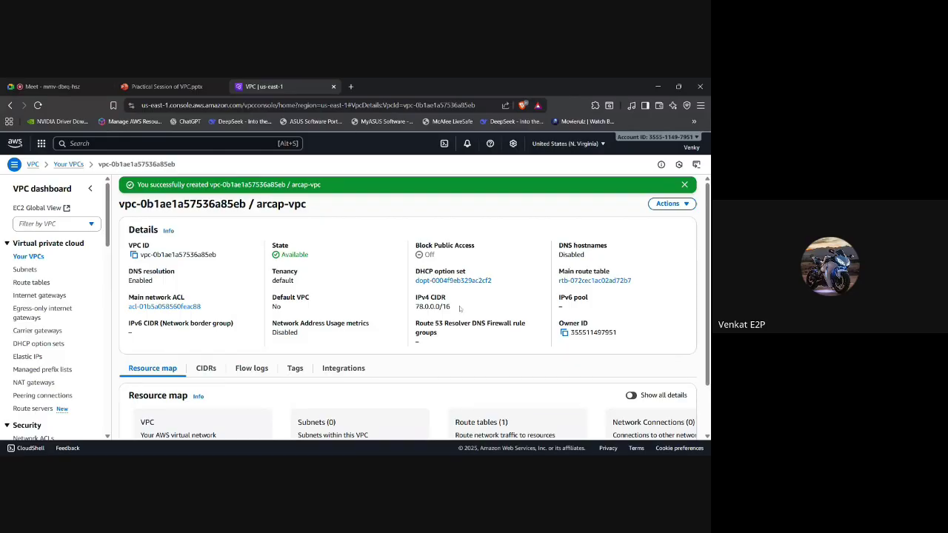
drag(459, 308, 415, 307)
View the VPC architecture diagram on slide 3 of the training deck, then return to arcap-vpc's details.
click(573, 312)
click(159, 87)
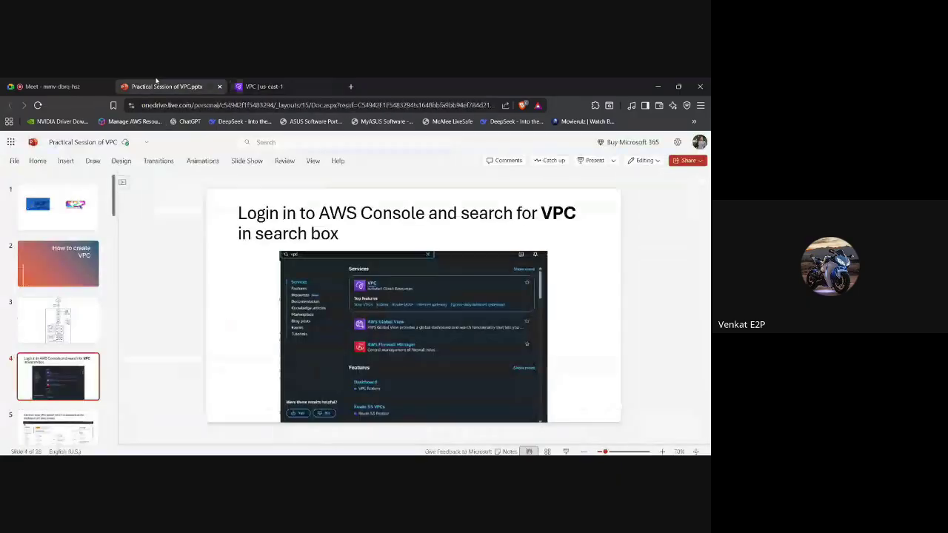
click(78, 323)
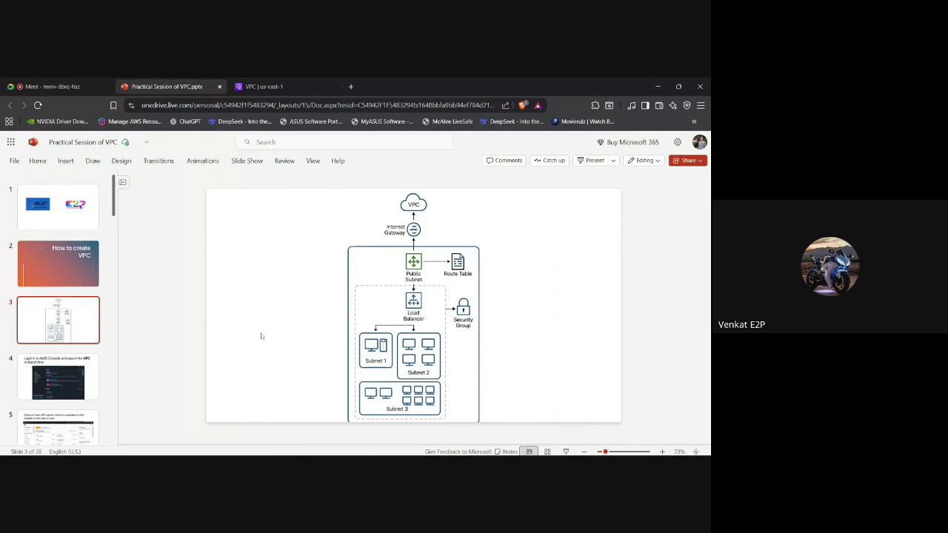
click(385, 323)
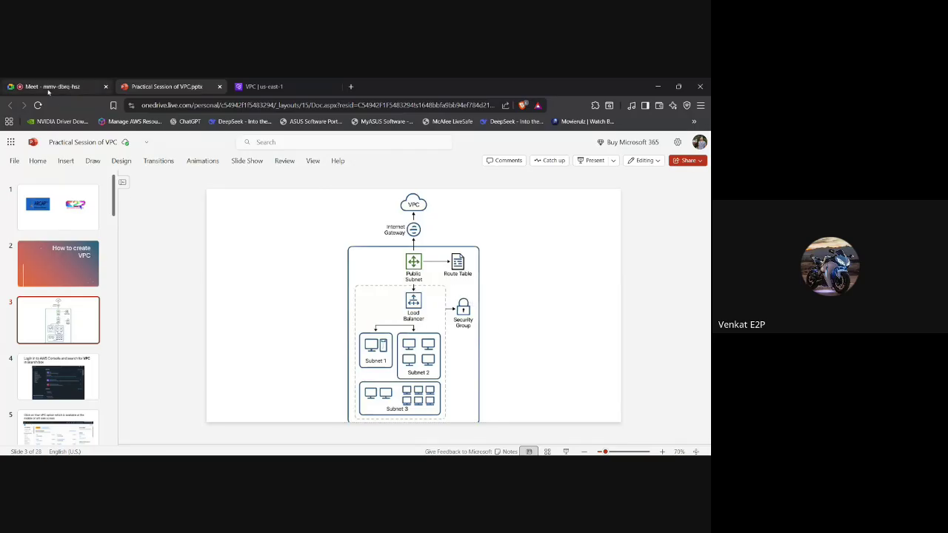
click(259, 87)
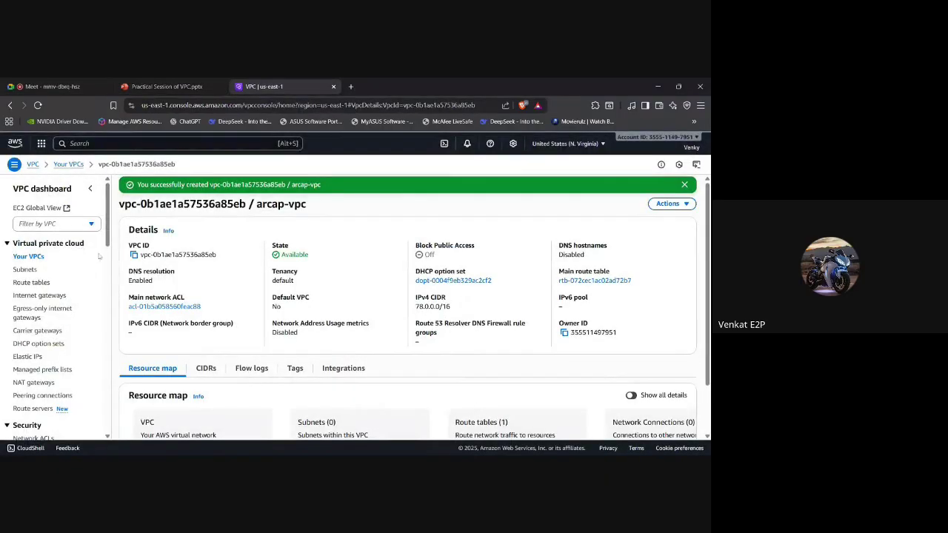
Start a new subnet from the Subnets list and choose arcap-vpc (vpc-0b1ae1a57536a85eb) as its VPC.
click(24, 270)
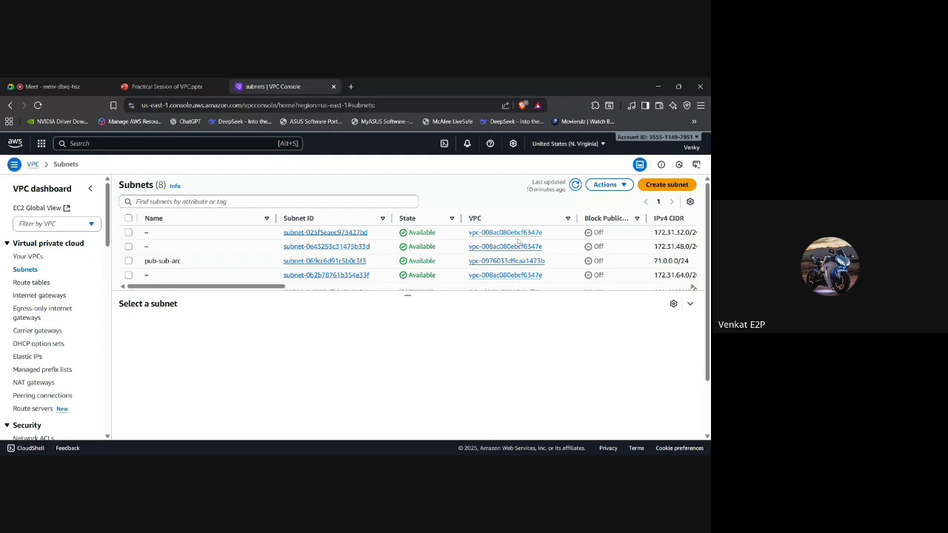
click(661, 185)
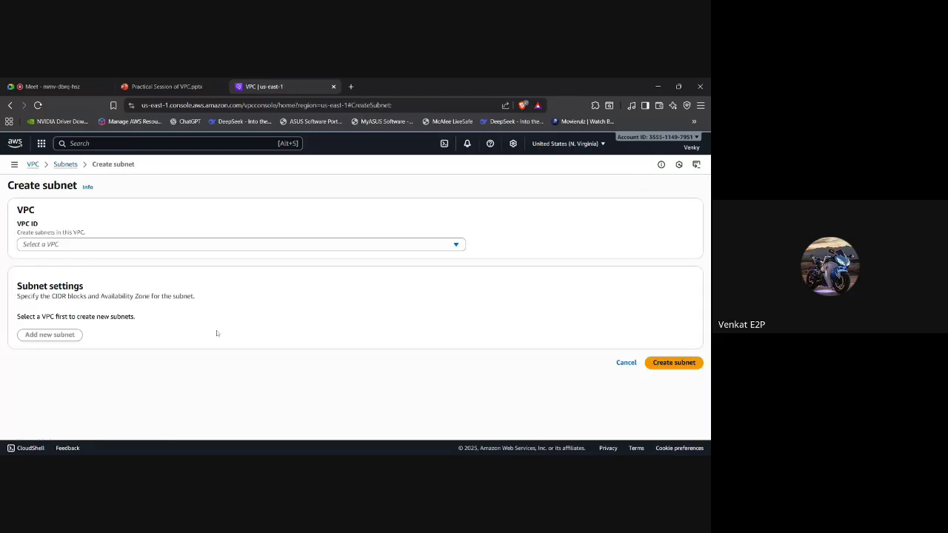
click(141, 246)
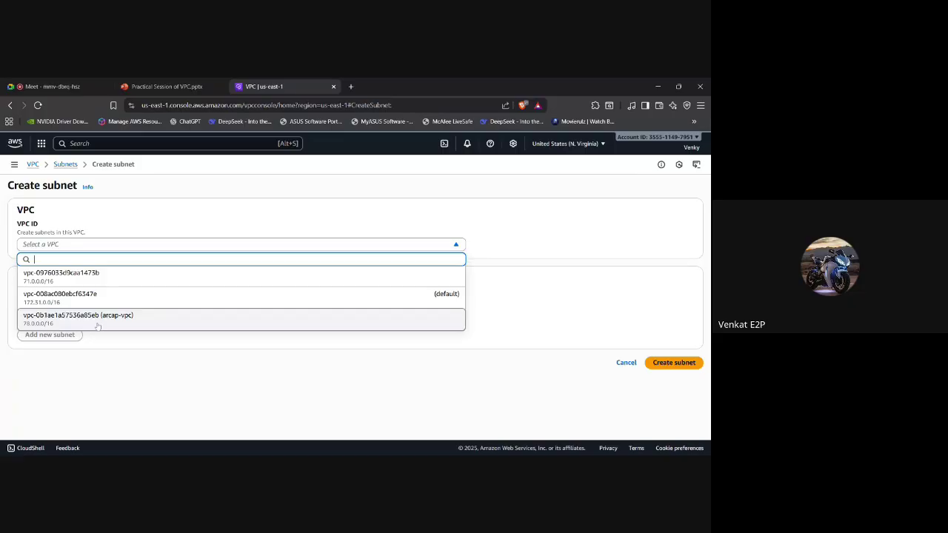
click(97, 327)
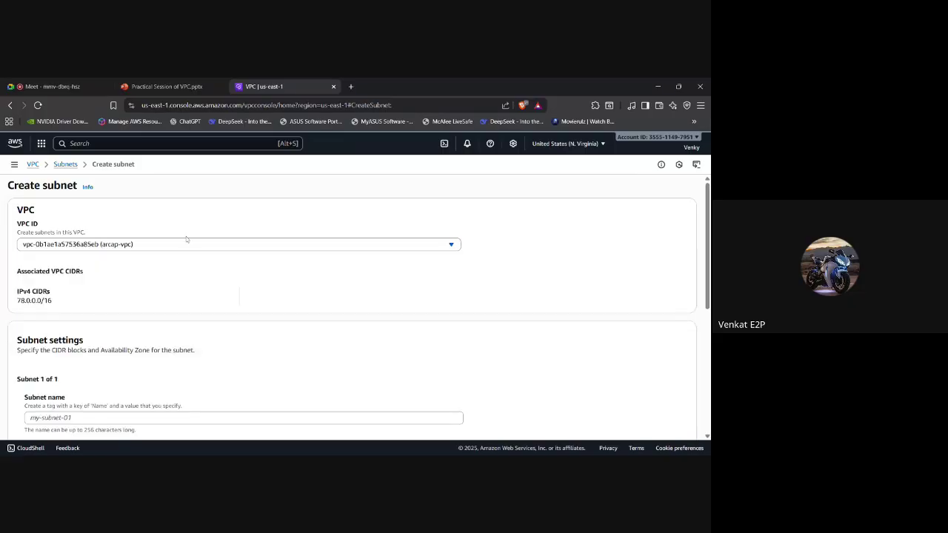
Select the VPC's 78.0.0.0/16 CIDR and enter public-arcap-training as the subnet name.
scroll(155, 282, down, 1)
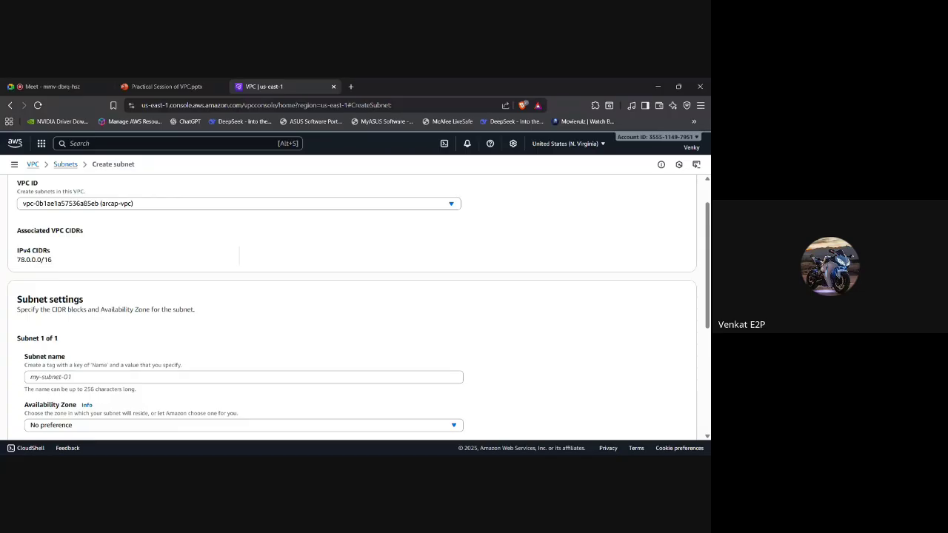
double_click(16, 263)
drag(41, 261, 52, 261)
scroll(355, 308, down, 1)
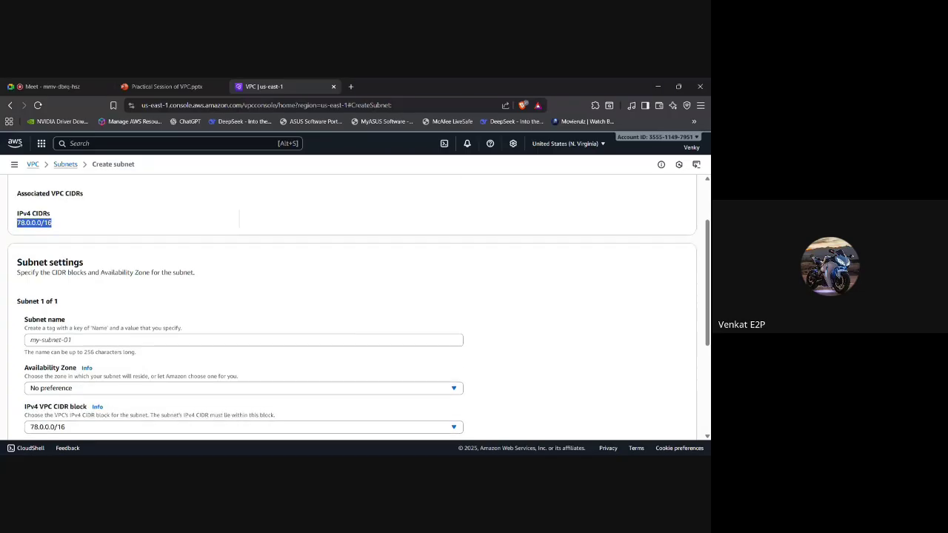
click(243, 306)
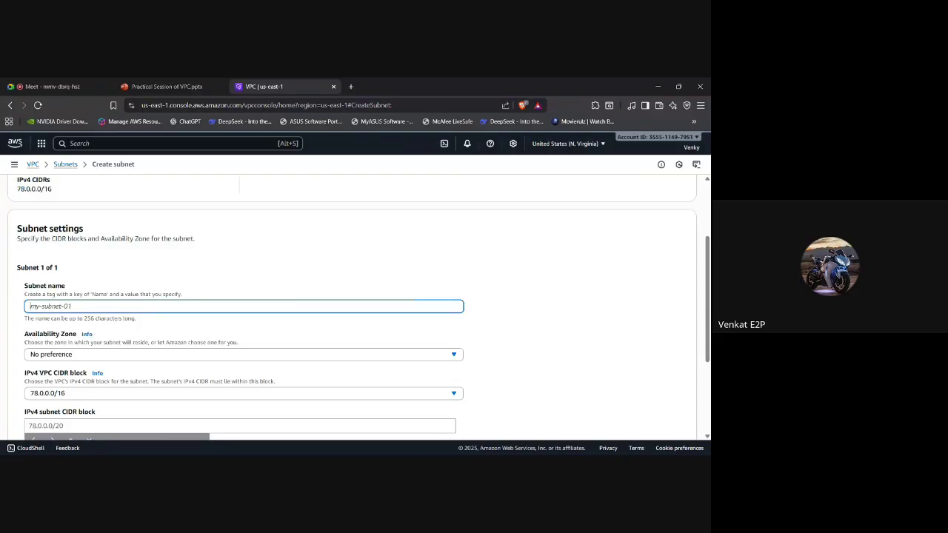
scroll(355, 308, down, 1)
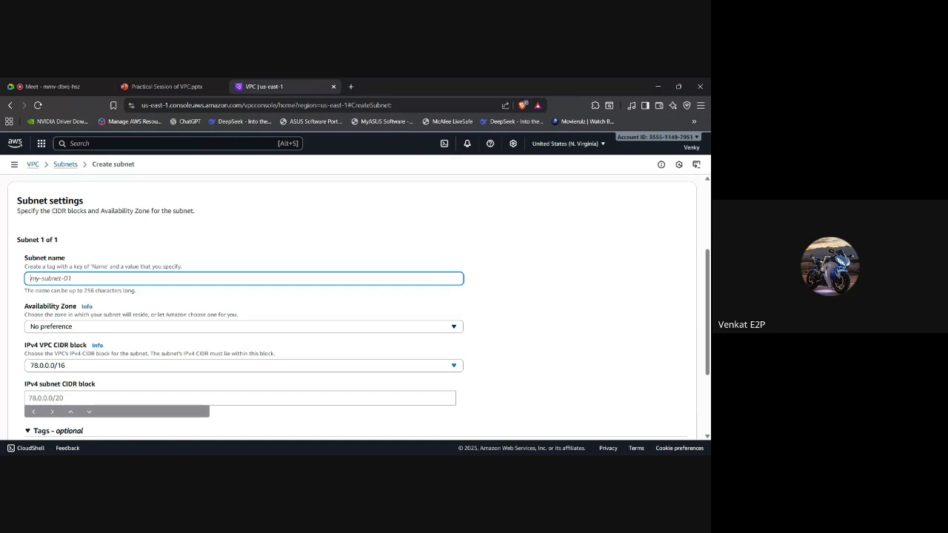
text(public-arcap-training)
scroll(105, 331, down, 1)
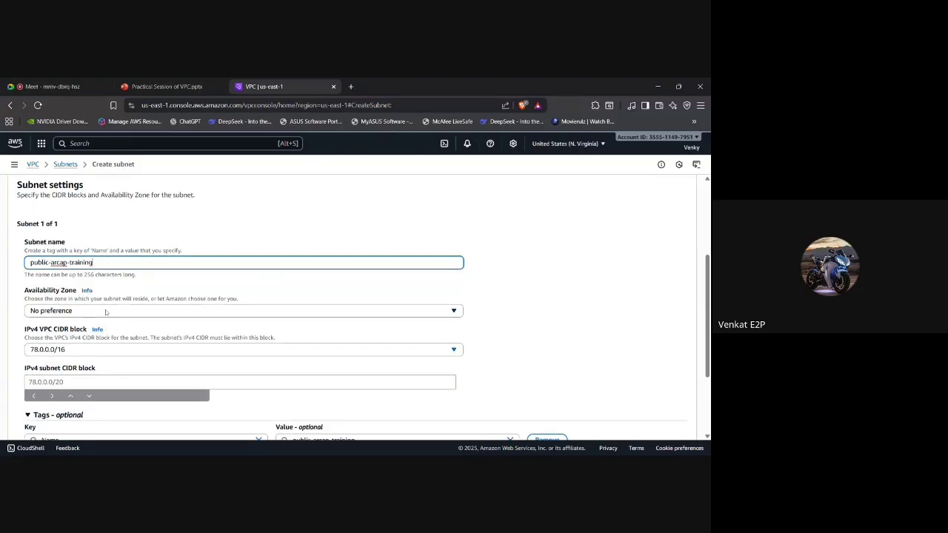
Place the subnet in Availability Zone us-east-1a.
click(106, 312)
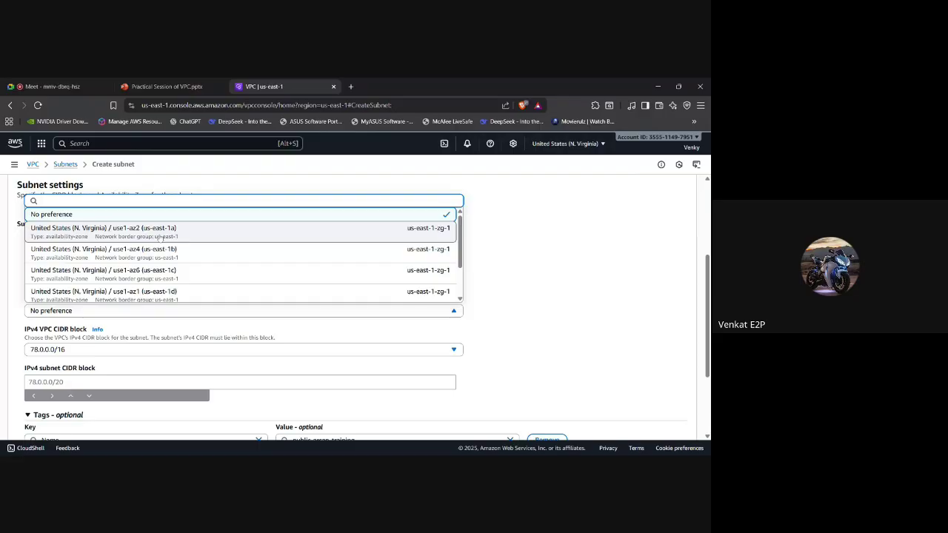
scroll(177, 270, down, 2)
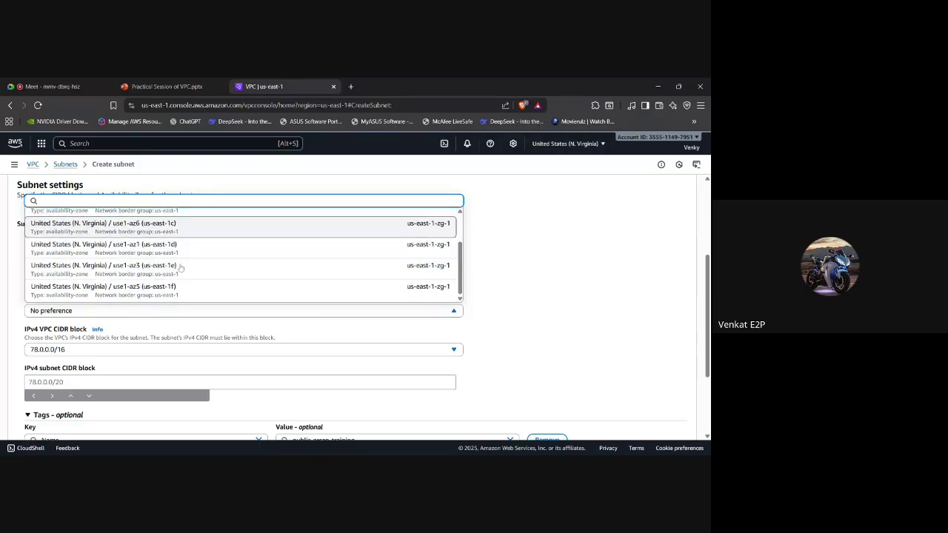
scroll(179, 269, up, 2)
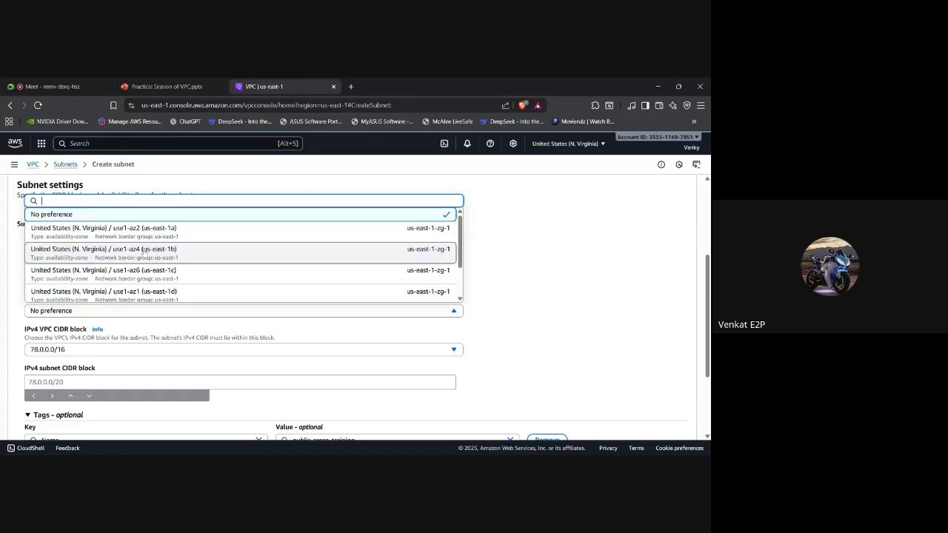
click(201, 234)
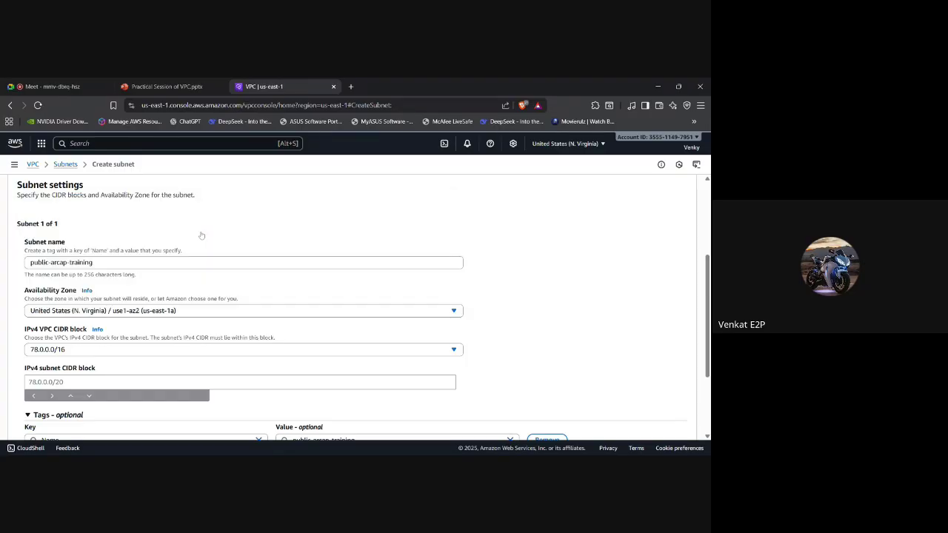
Enter 78.0.0.0/24 as the subnet's IPv4 CIDR block.
scroll(140, 326, down, 1)
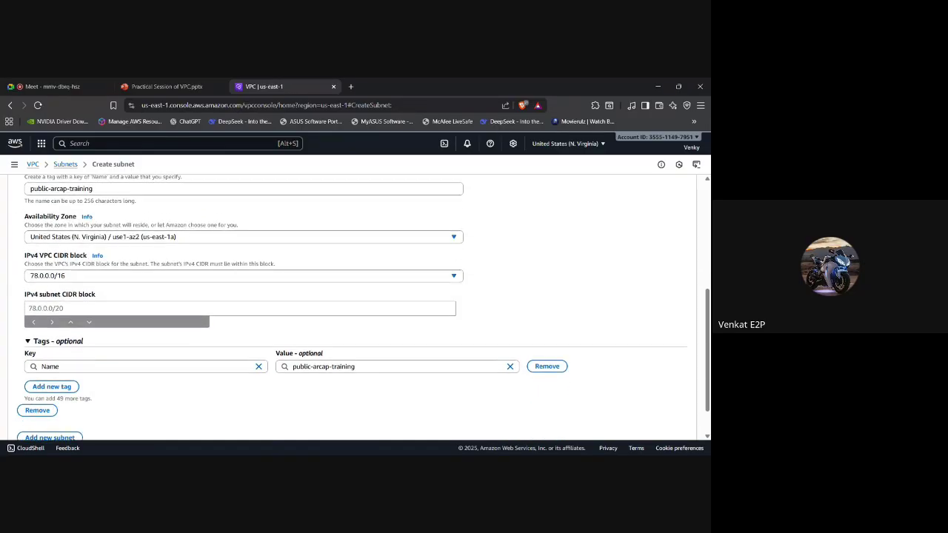
click(64, 302)
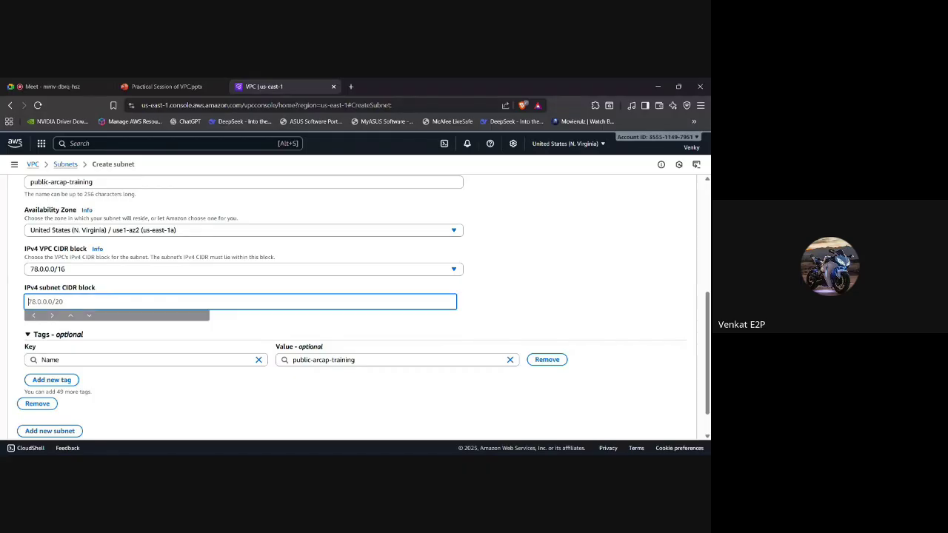
double_click(78, 272)
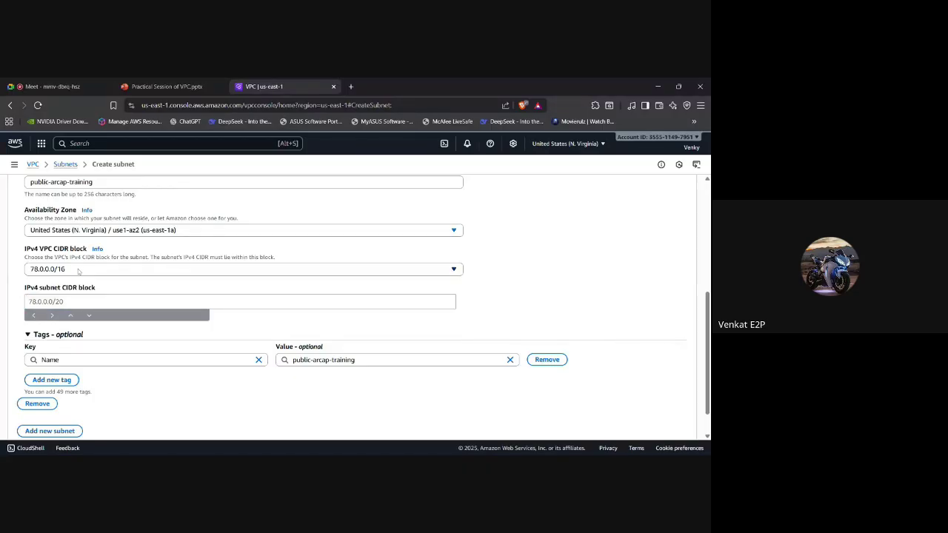
click(78, 272)
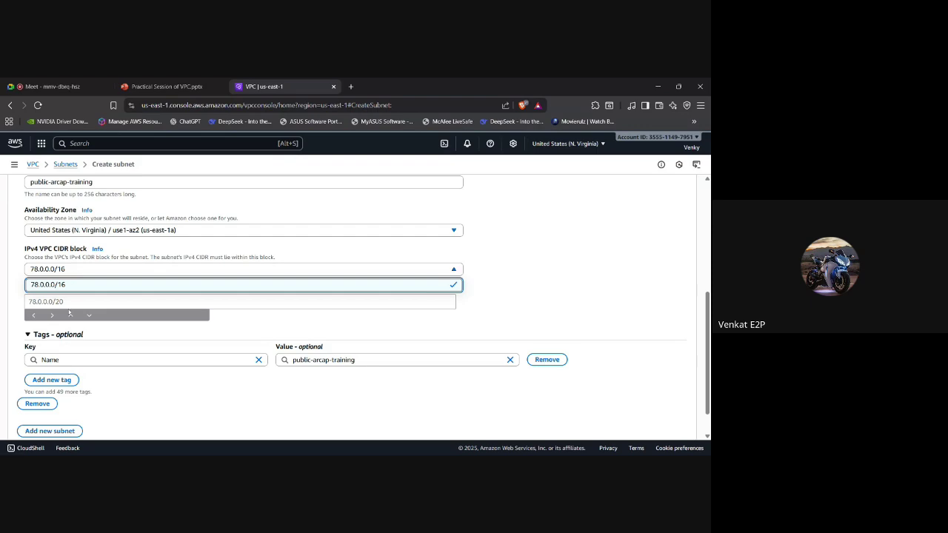
click(79, 302)
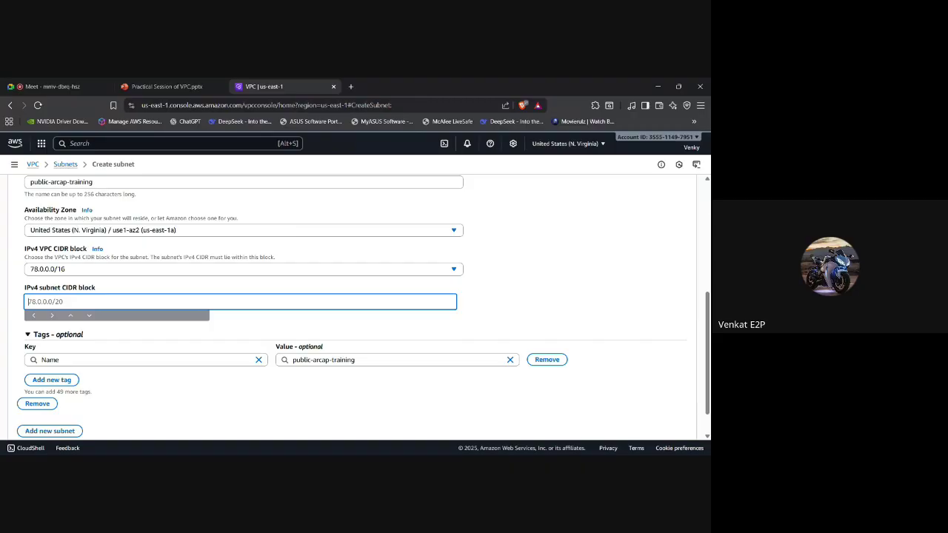
scroll(356, 304, up, 1)
scroll(356, 304, down, 1)
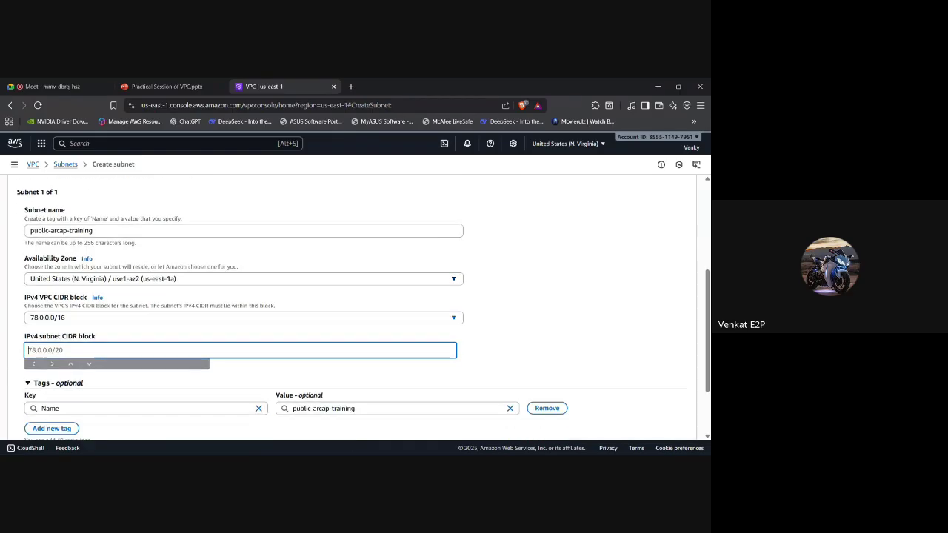
scroll(355, 304, down, 1)
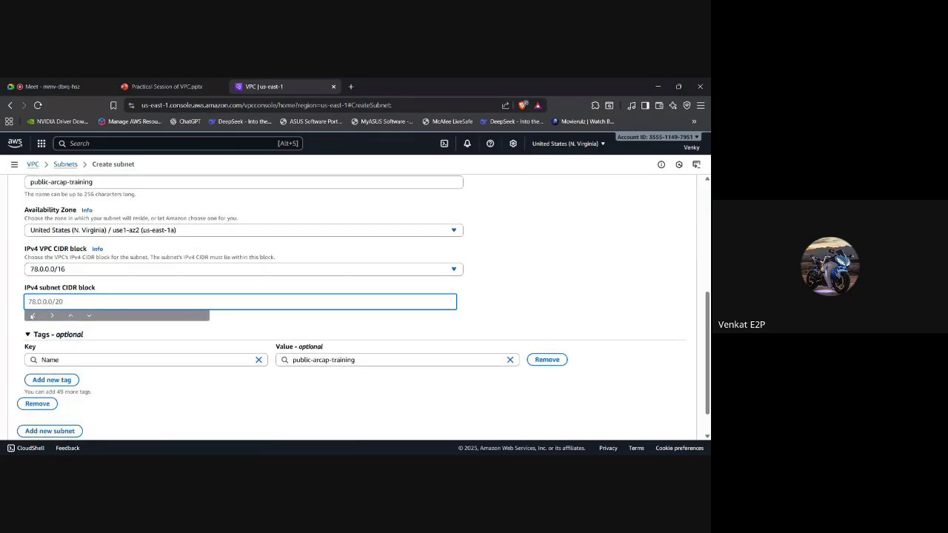
text(78.0.0.0/24)
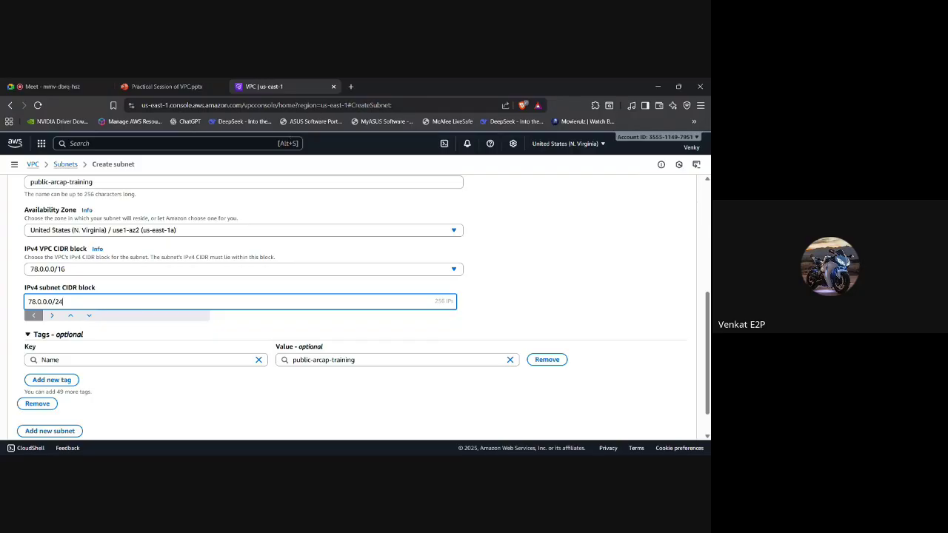
Note the subnet range 78.0.0.0/24 on a new OneNote page.
click(350, 87)
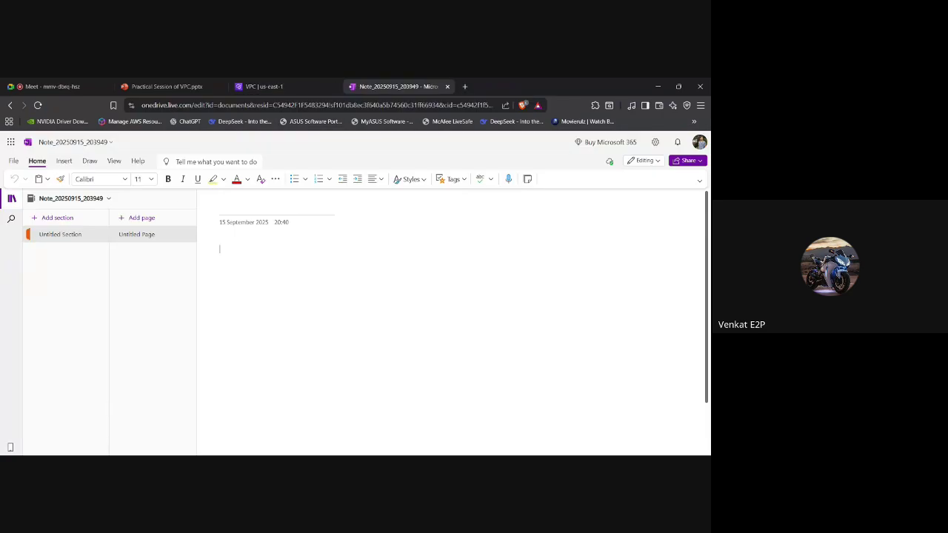
text(0.0.0.0/24)
key(Return)
Add the 32-bit binary form of the address below 78.0.0.0/24.
click(52, 87)
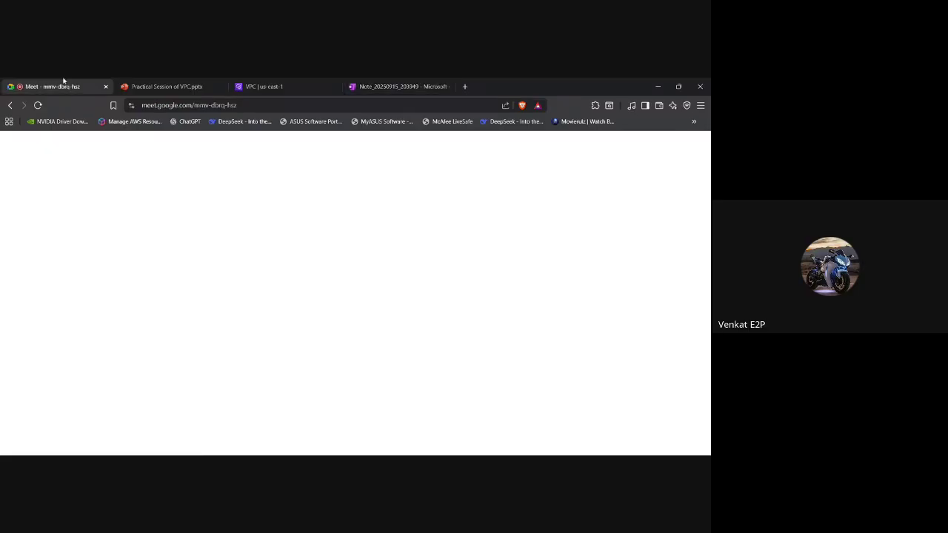
click(386, 86)
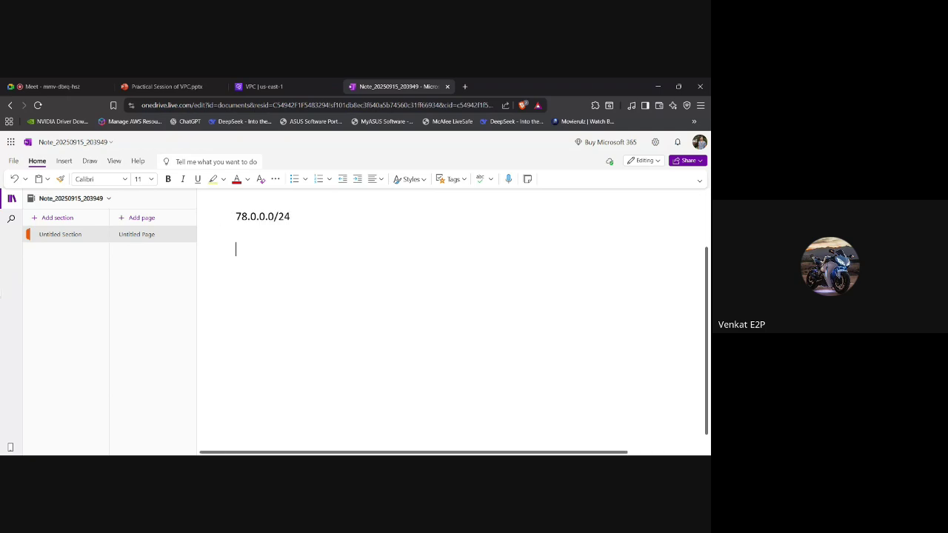
key(Return)
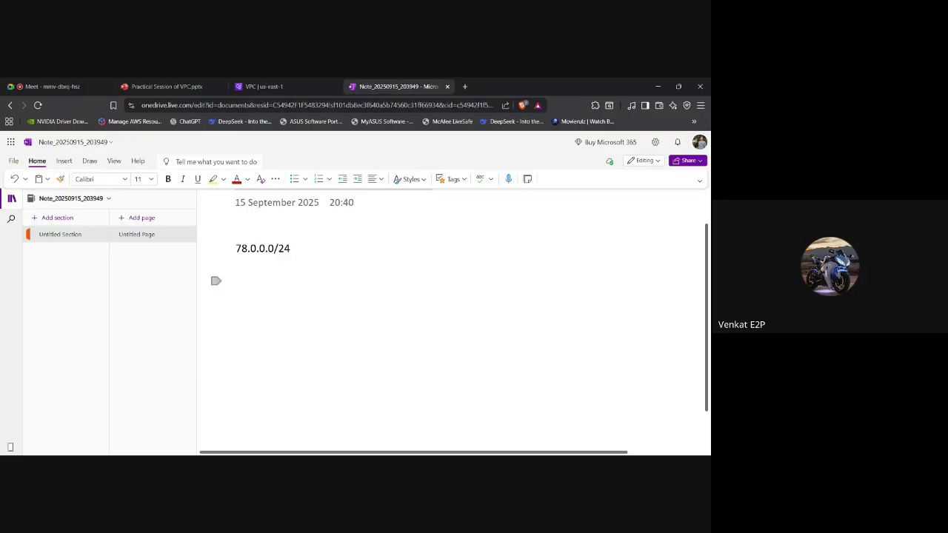
text(2)
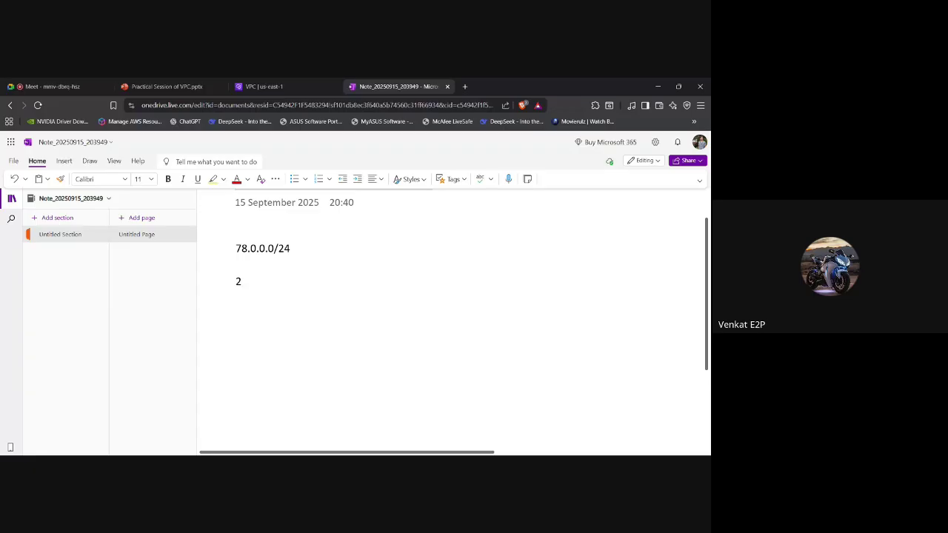
text(^)
key(BackSpace)
key(BackSpace)
text(0000)
text(0000.00000000.00000000.00000000)
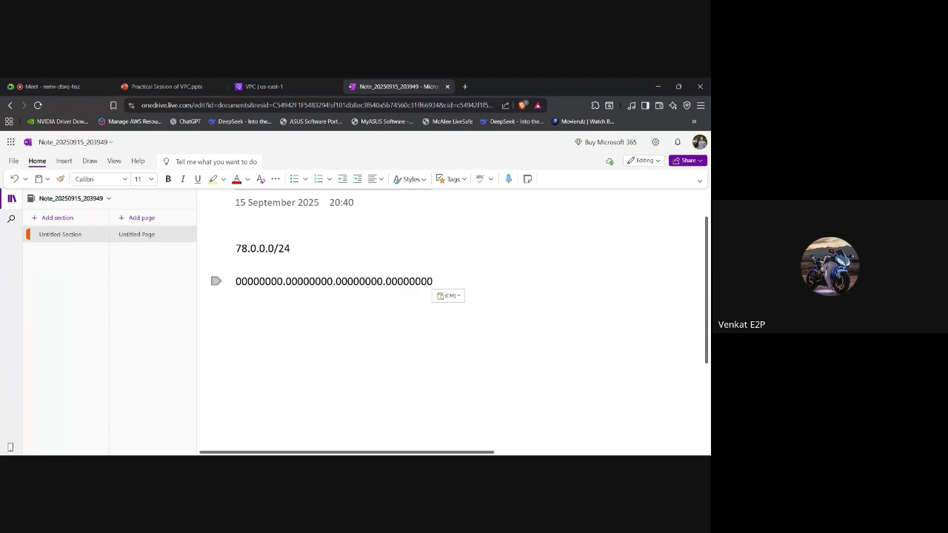
drag(237, 248, 291, 249)
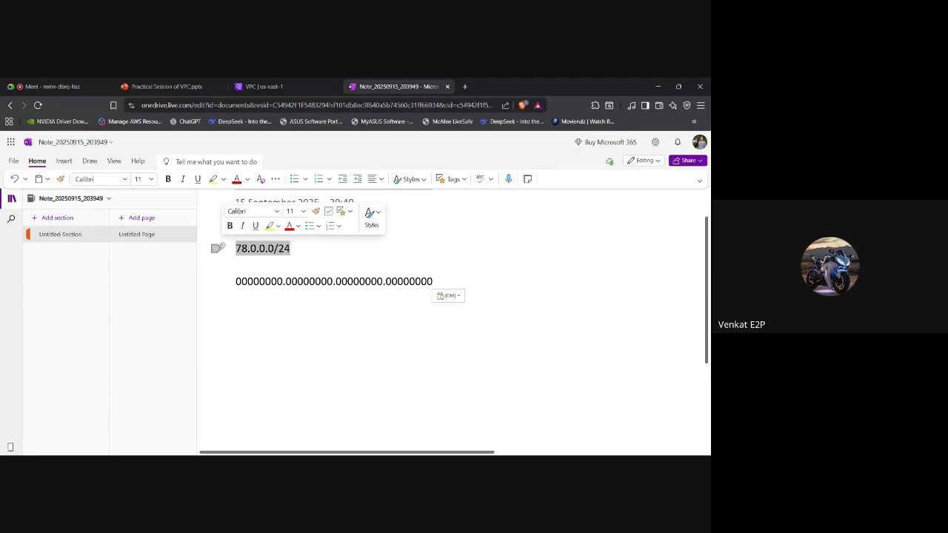
click(237, 298)
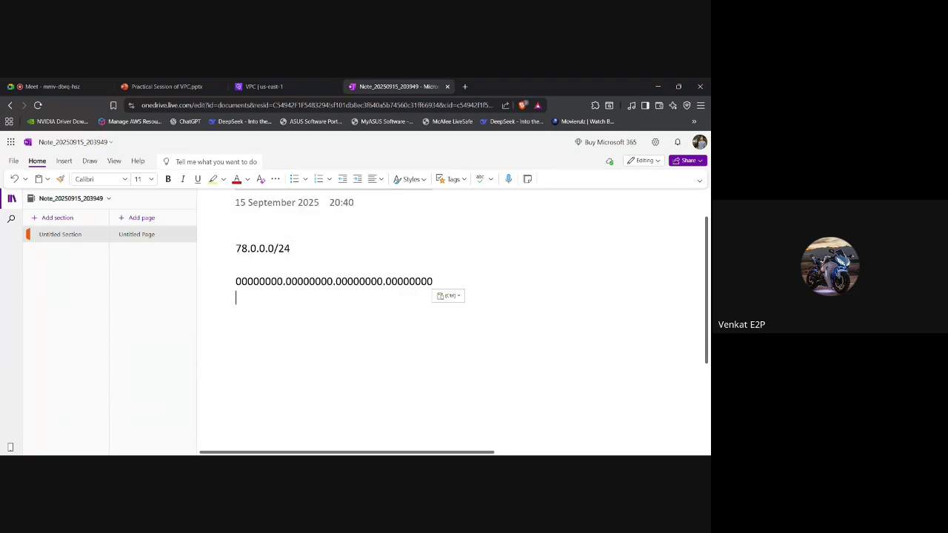
Write 2^32-24 = 2^8 and 256 as the /24 address count.
text(2^32-24)
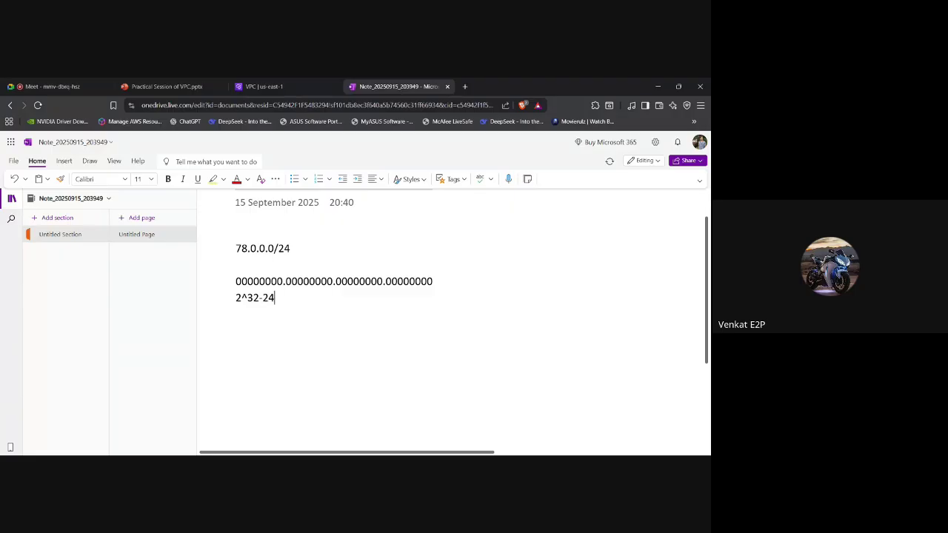
text( = 2^87)
key(BackSpace)
key(Return)
text(256)
key(Return)
key(Return)
Add 78.0.0.0/16 with its address count 2^32-16 = 2^16.
text(78.0.0.0/16)
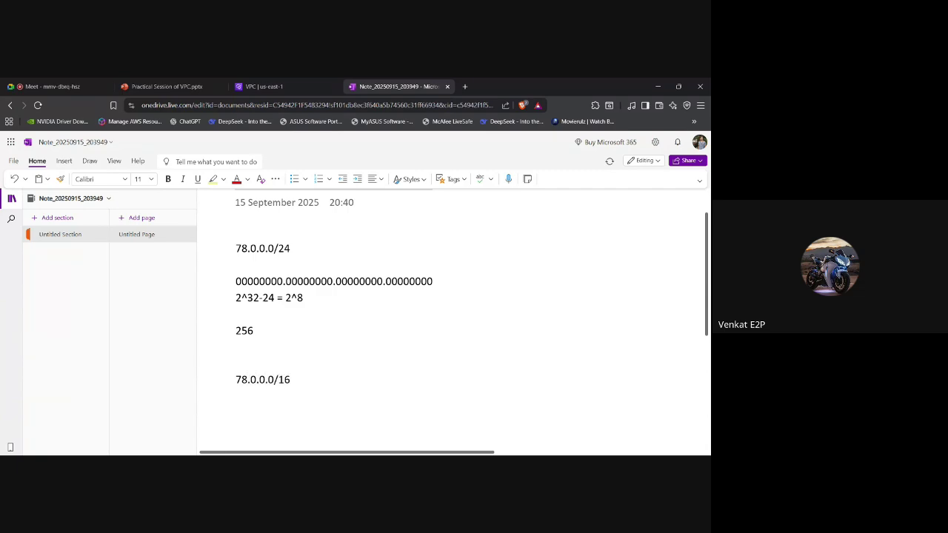
key(Return)
key(Return)
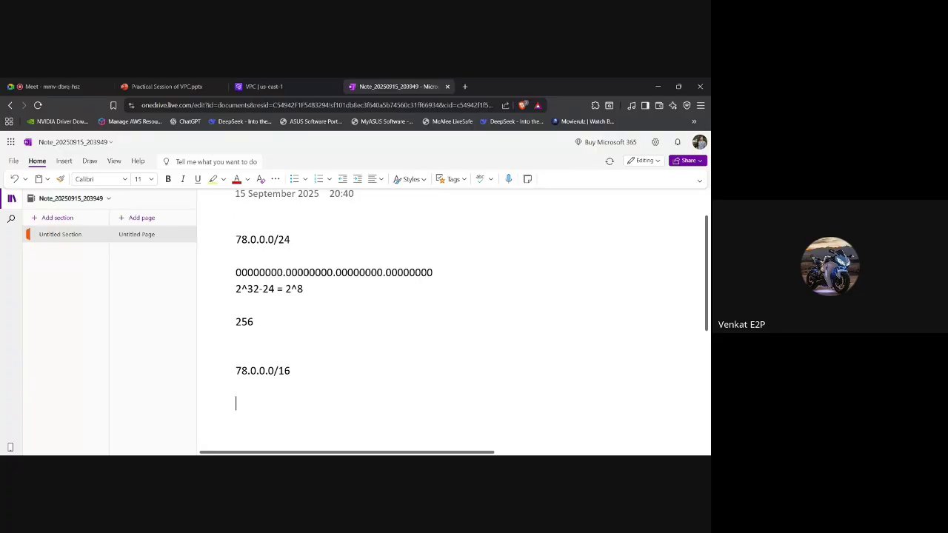
text(2^32.16 = 2^16)
key(Left)
key(Left)
key(Left)
key(Left)
key(Left)
key(Left)
key(Left)
key(Left)
key(Left)
key(BackSpace)
text(-)
key(Right)
key(Right)
key(Right)
Return to the VPC console's Create subnet form and scroll through the first subnet entry.
click(288, 85)
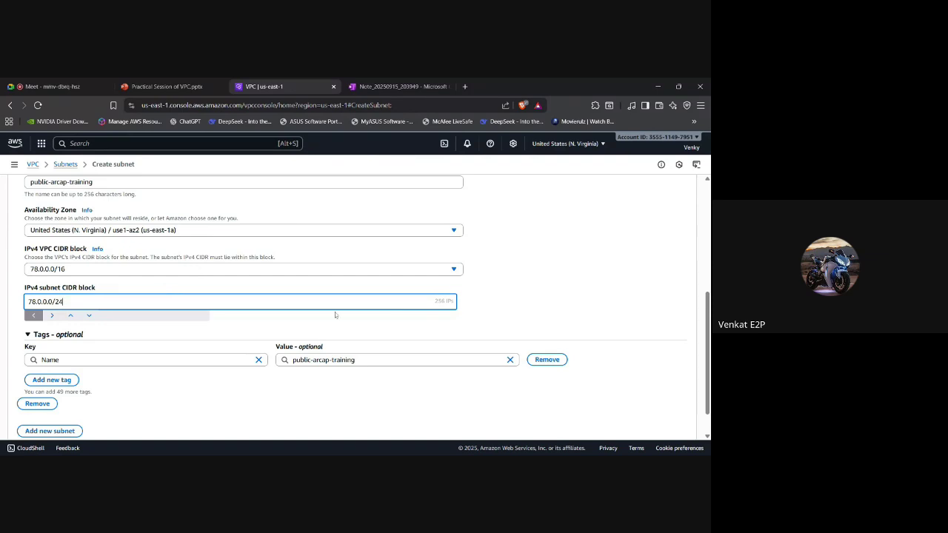
scroll(335, 314, down, 1)
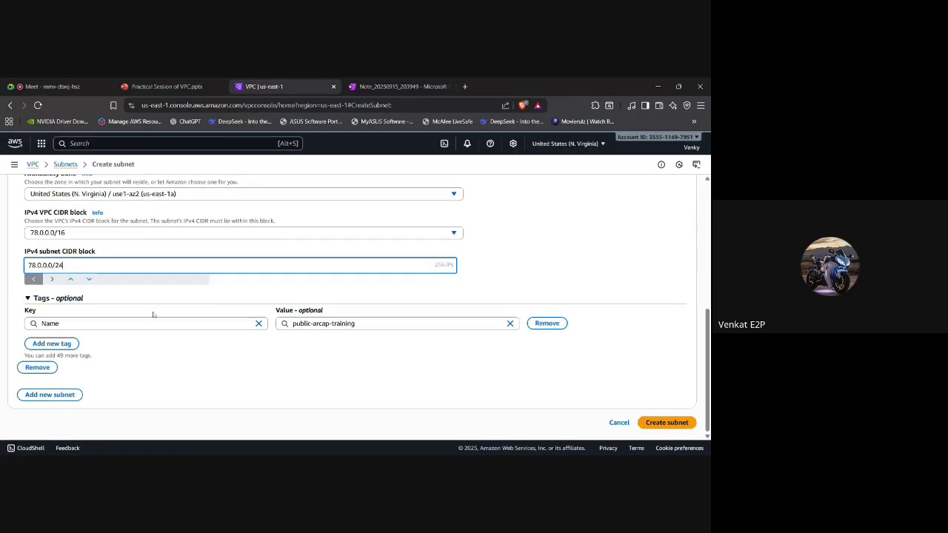
scroll(174, 333, up, 2)
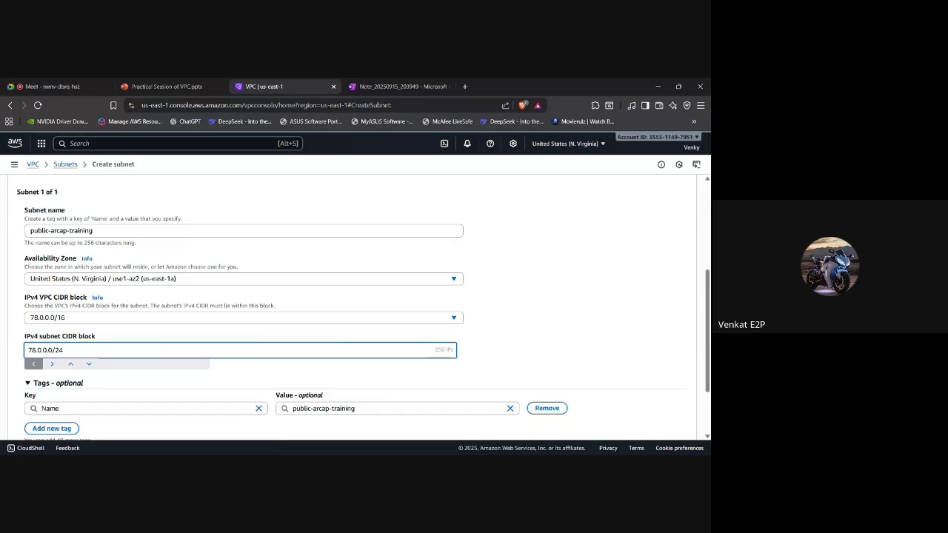
scroll(46, 399, down, 2)
Add a second subnet entry named private-arcap-training.
click(47, 394)
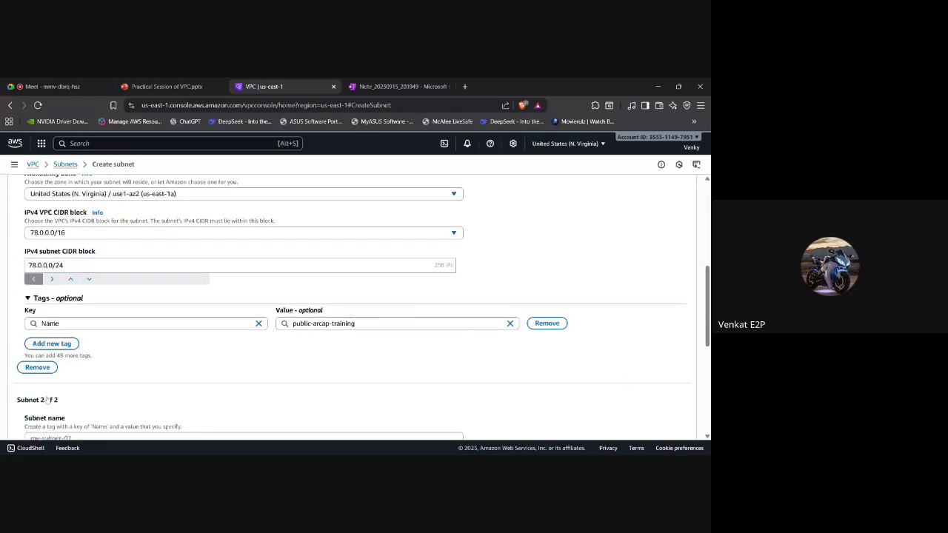
scroll(46, 400, down, 1)
click(148, 380)
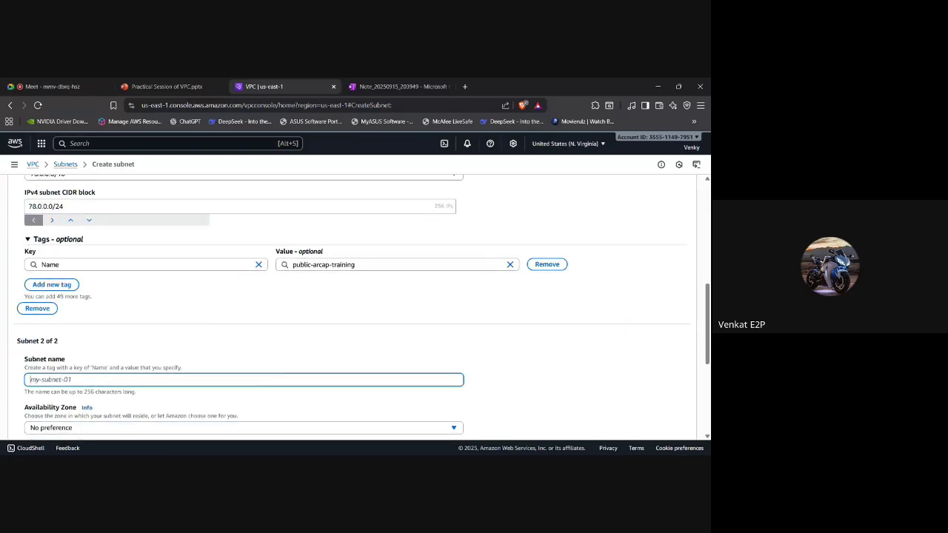
text(private-arcap-training)
Put the second subnet in Availability Zone us-east-1b (use1-az4).
scroll(355, 311, down, 1)
scroll(74, 341, down, 1)
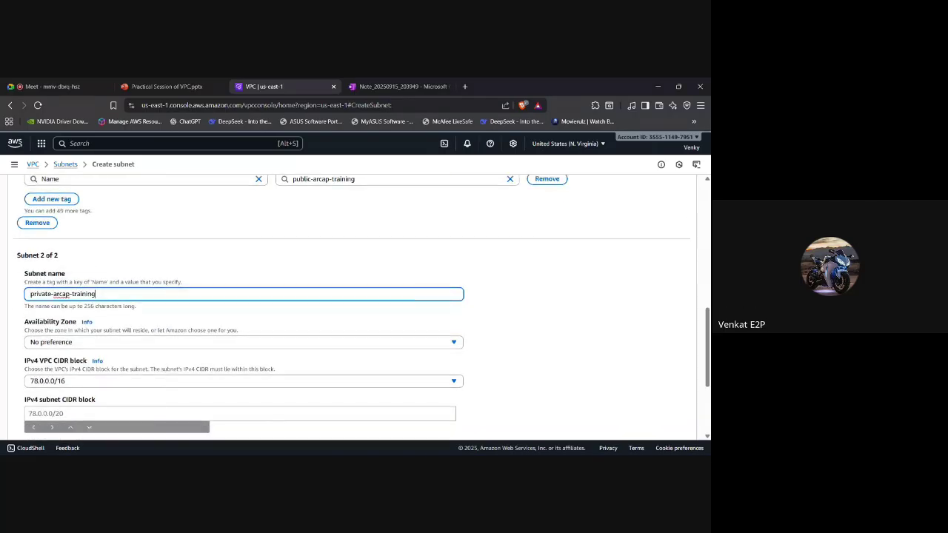
click(75, 333)
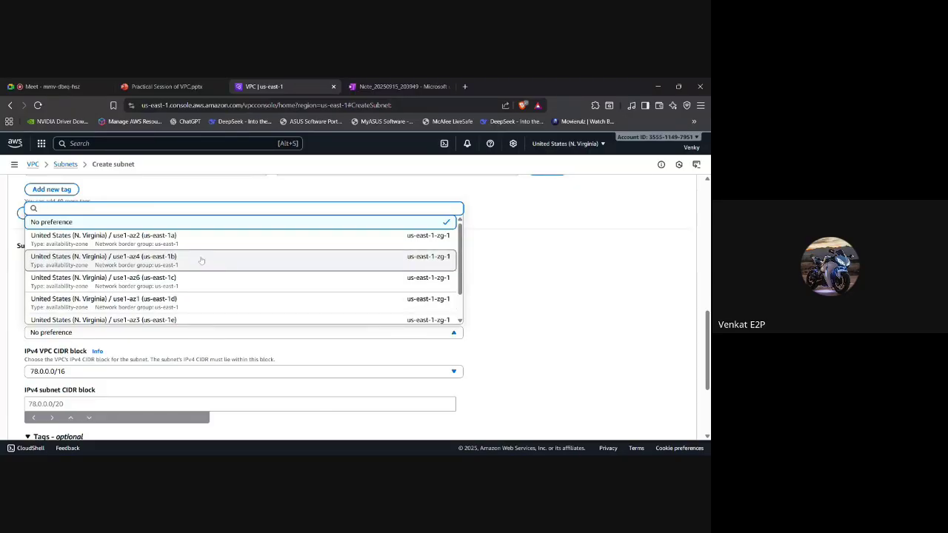
click(201, 261)
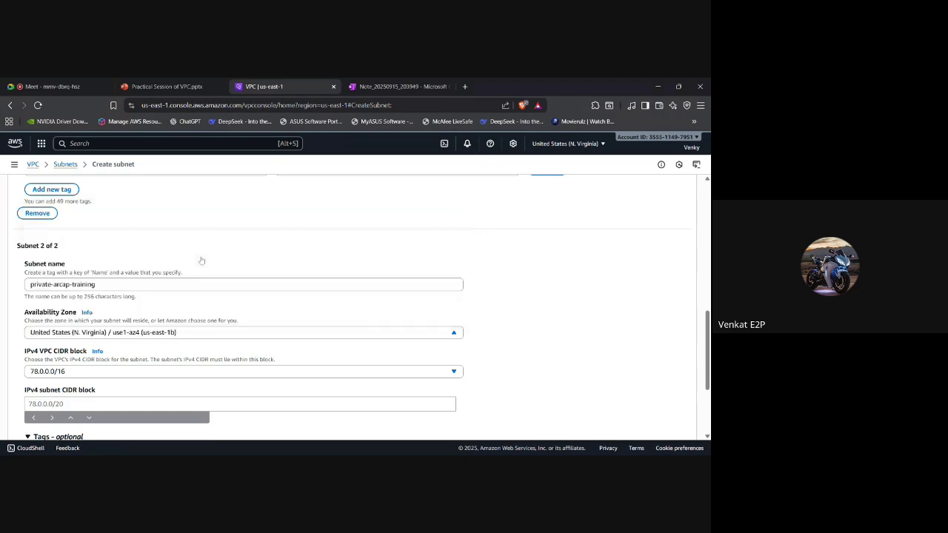
scroll(178, 338, down, 1)
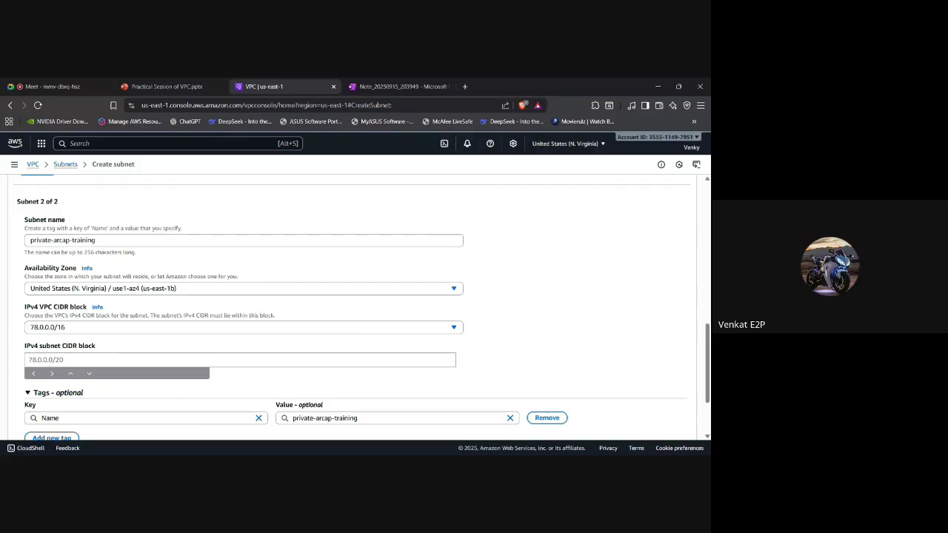
click(107, 357)
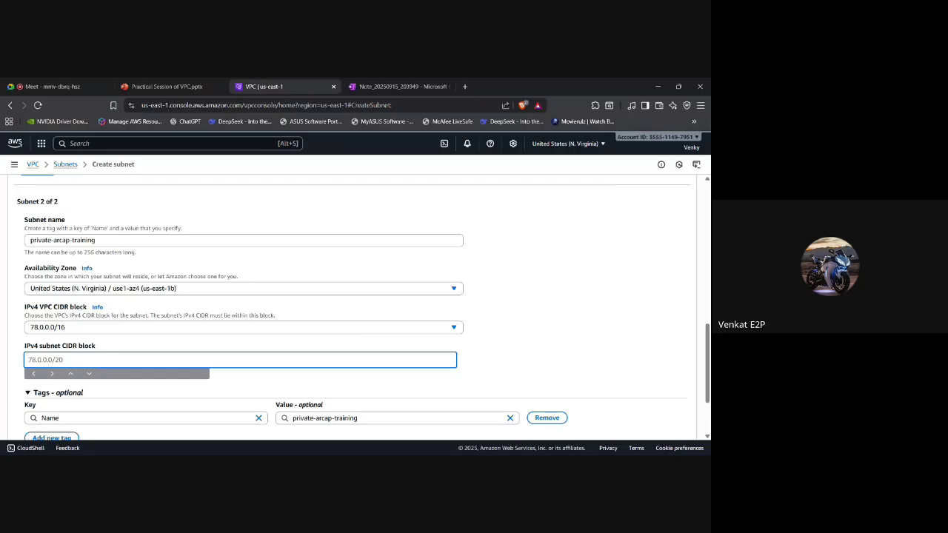
scroll(361, 308, down, 1)
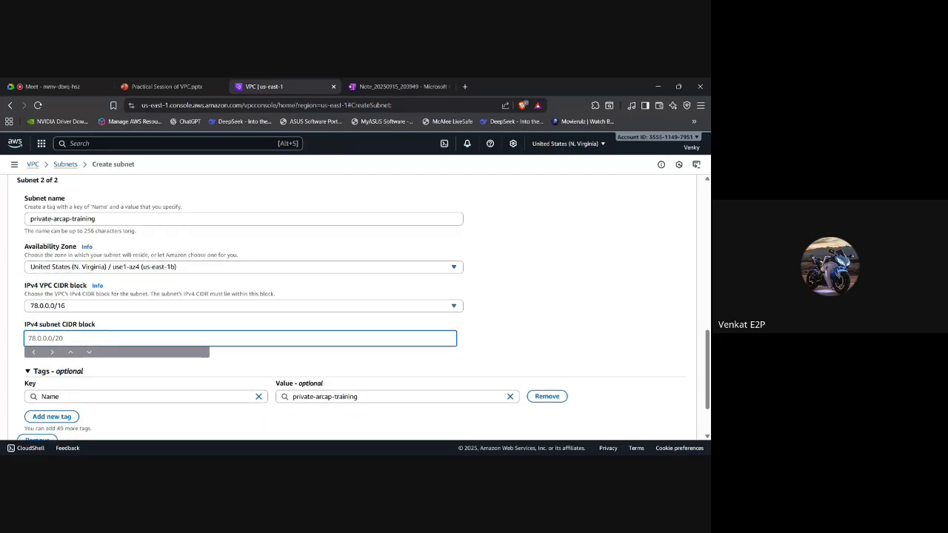
scroll(164, 305, up, 5)
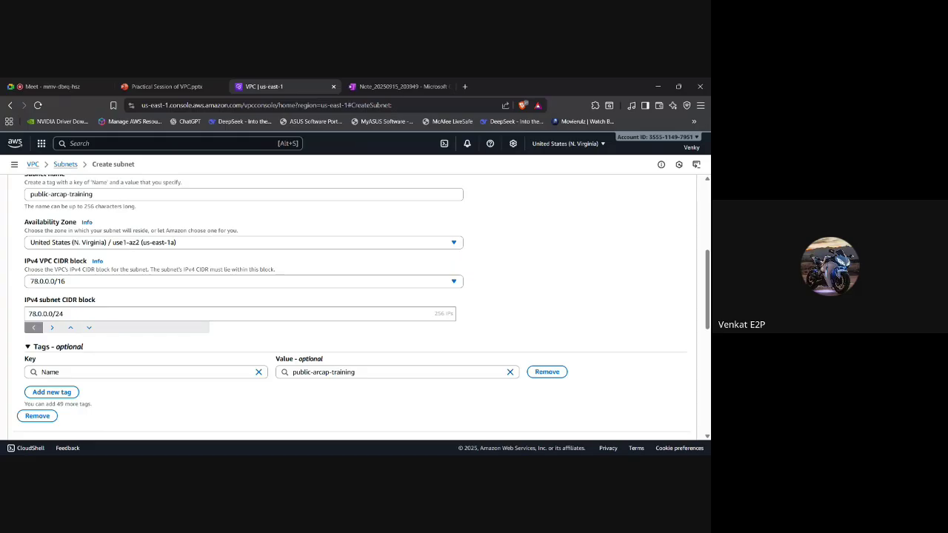
Check the first subnet's CIDR and give the second subnet the same 78.0.0.0/24 block.
scroll(244, 308, down, 1)
scroll(244, 308, up, 2)
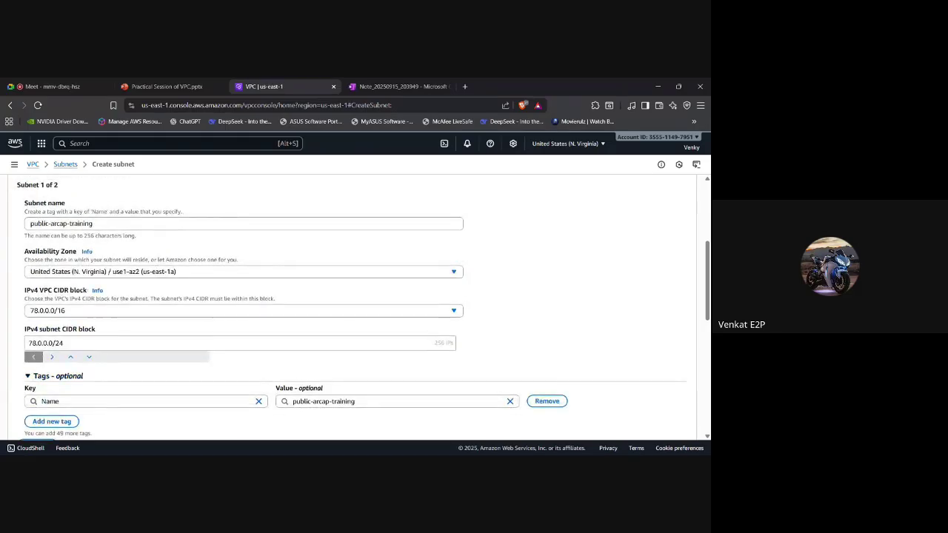
click(68, 343)
key(ctrl+a)
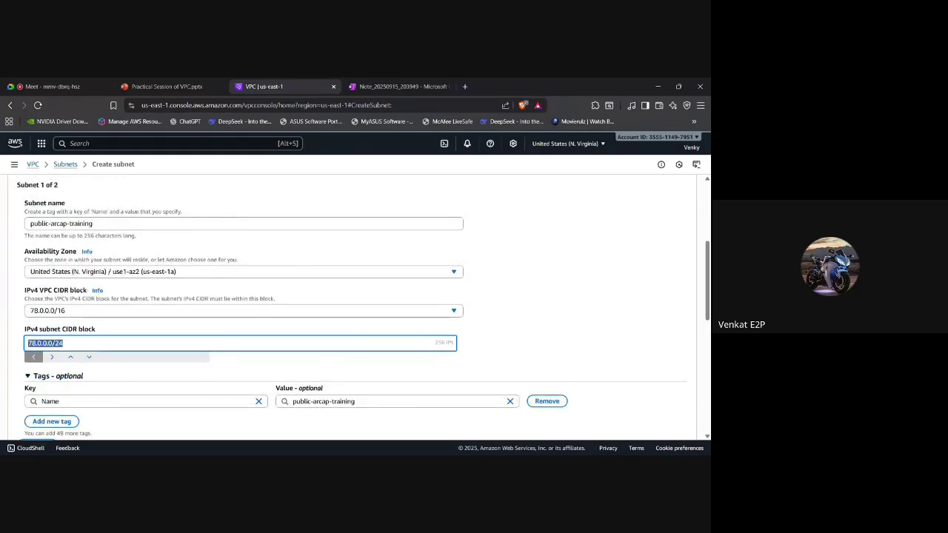
scroll(68, 337, up, 1)
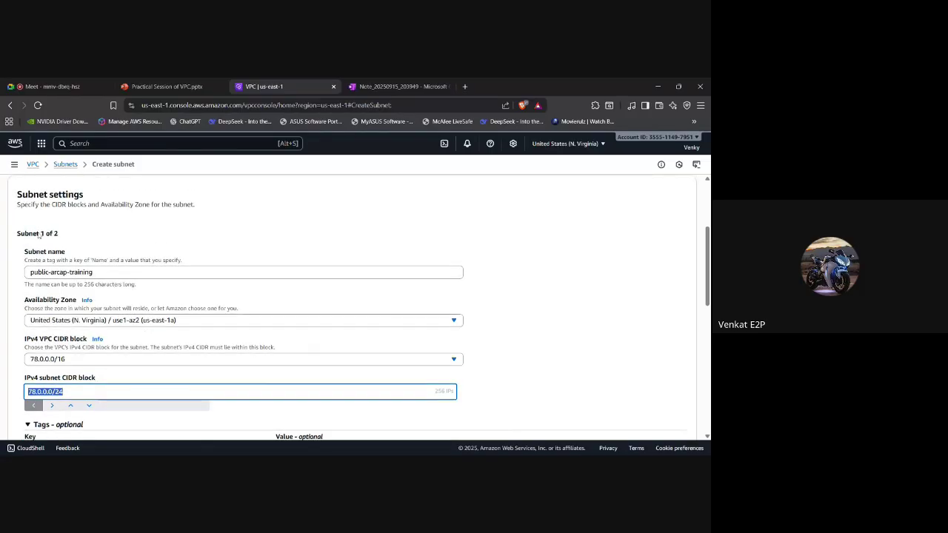
scroll(92, 271, down, 5)
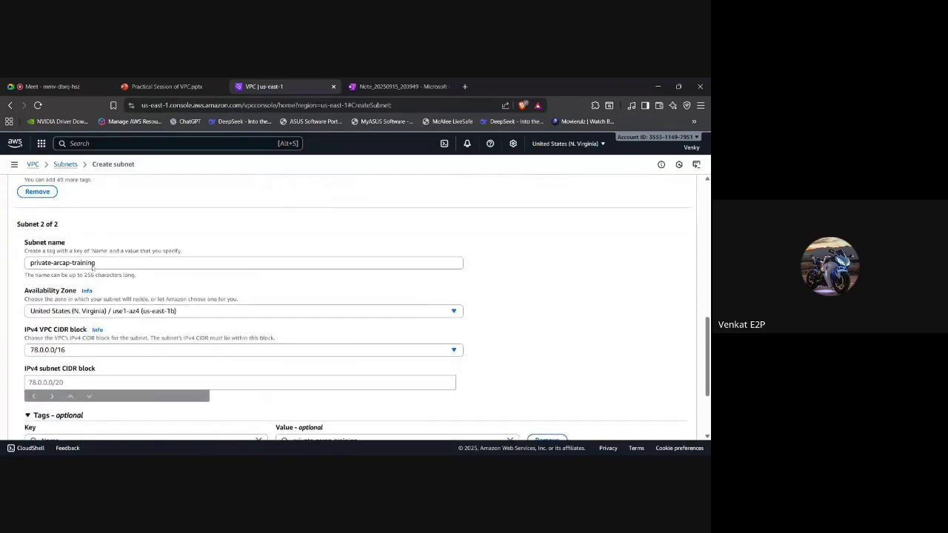
scroll(92, 270, down, 1)
click(60, 330)
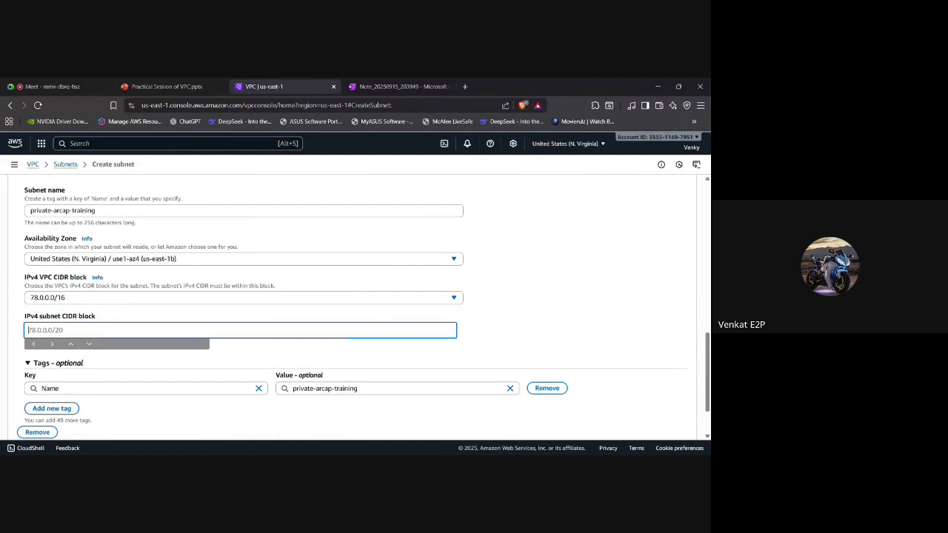
text(78.0.0.0/24)
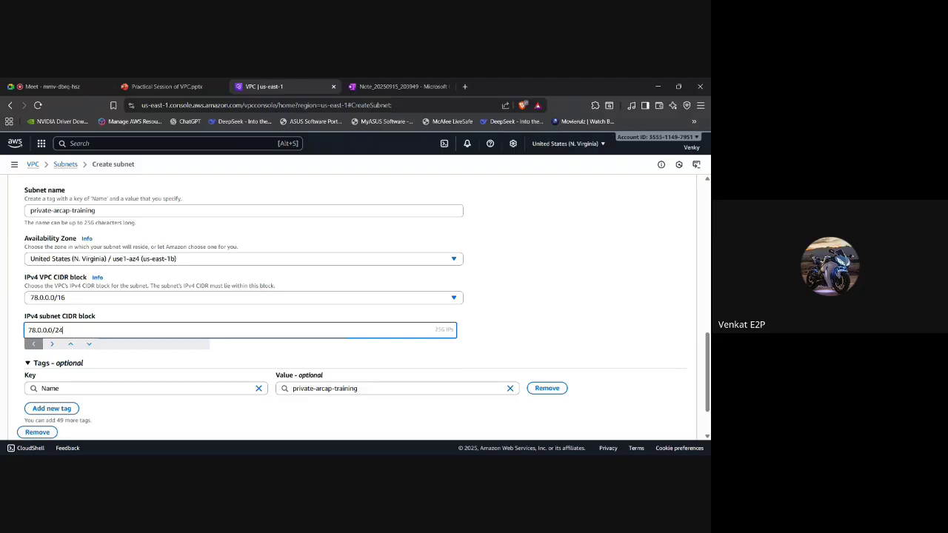
scroll(361, 308, up, 1)
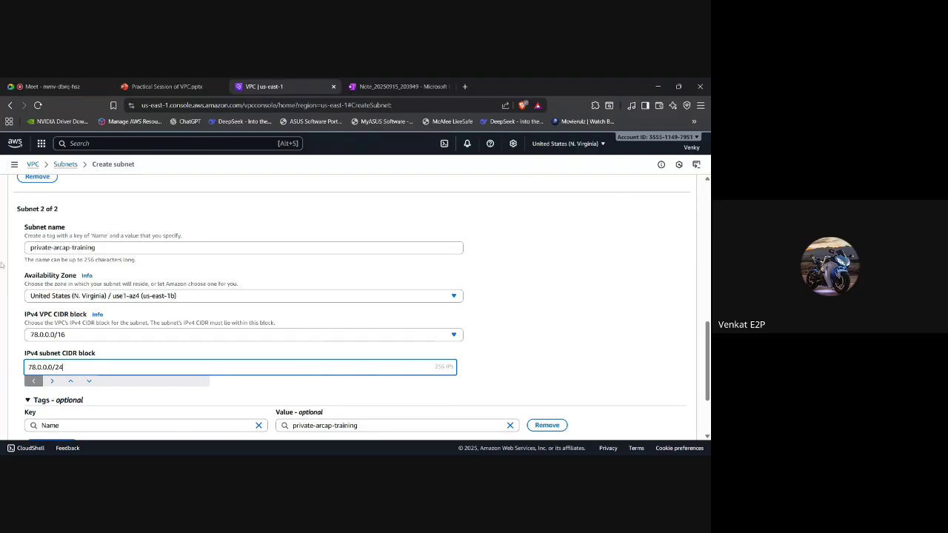
scroll(361, 308, down, 3)
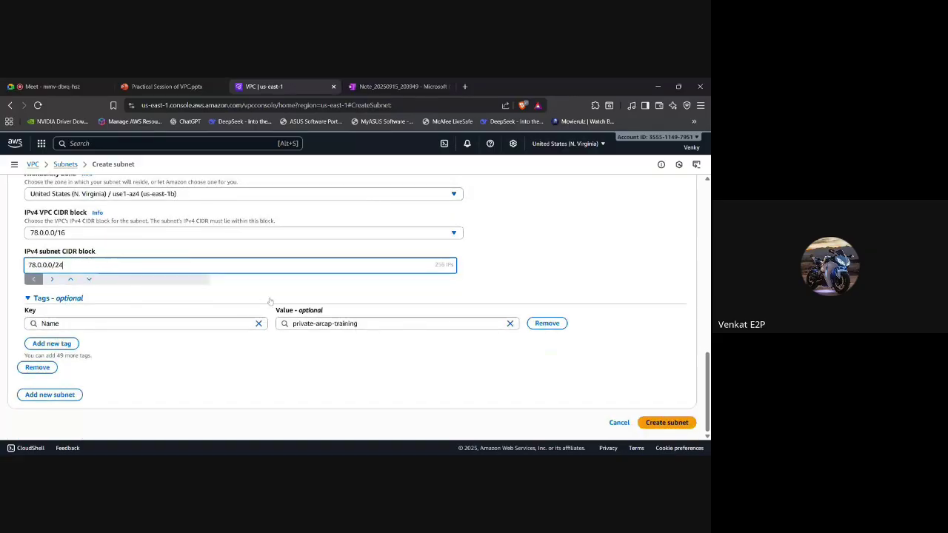
Submit both subnets, read the 78.0.0.0/24 overlap error, and return to Subnet 2's CIDR field.
click(666, 422)
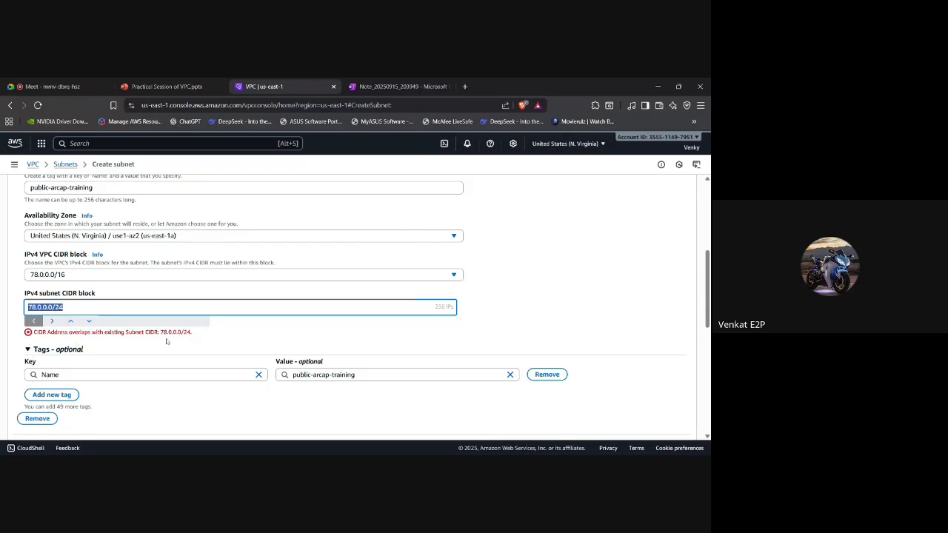
scroll(166, 341, up, 5)
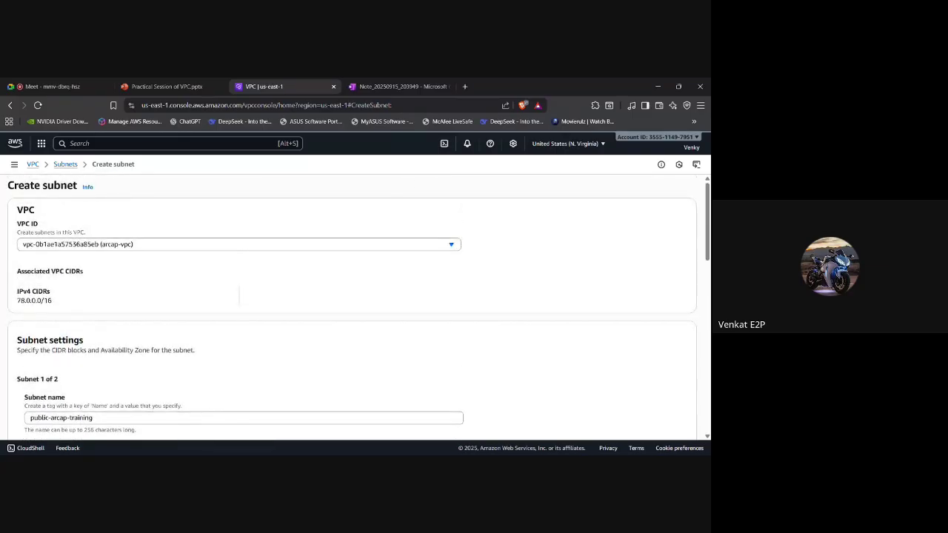
scroll(167, 342, down, 4)
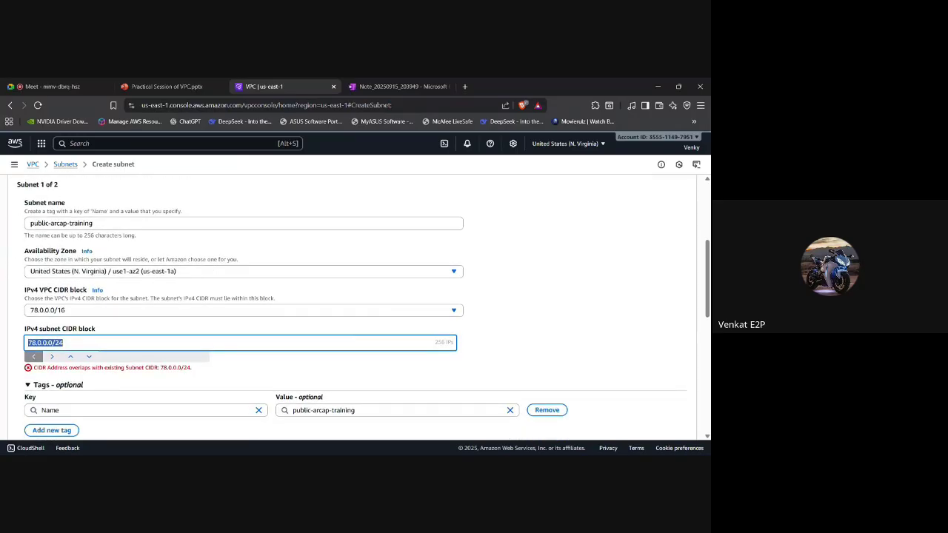
scroll(356, 306, down, 10)
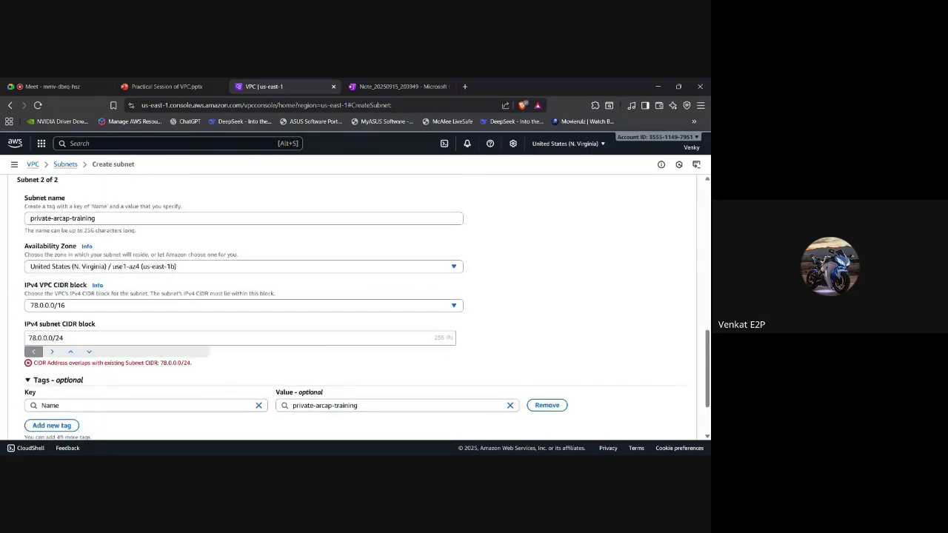
click(55, 338)
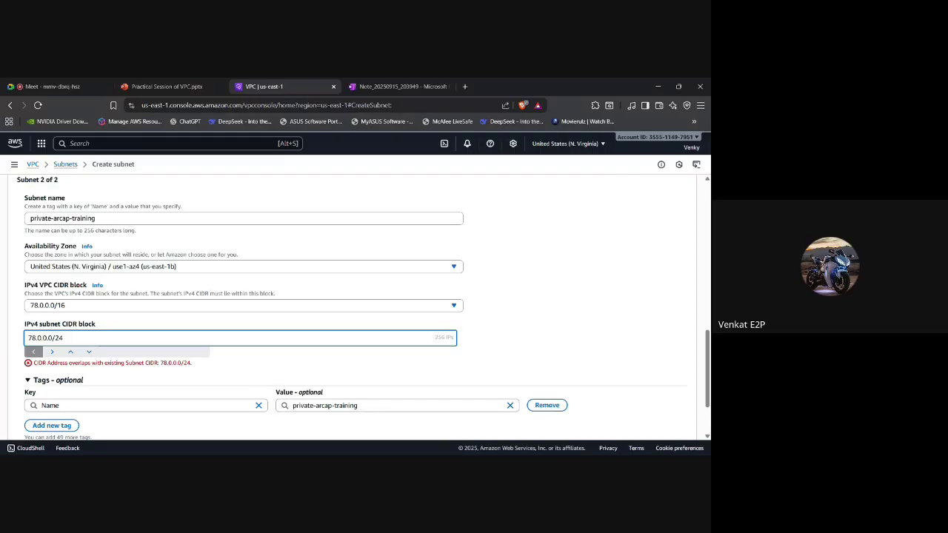
Below the 2^16 calculation, note 78.0.0.0/24 and its last address 78.0.0.255.
key(ctrl+Tab)
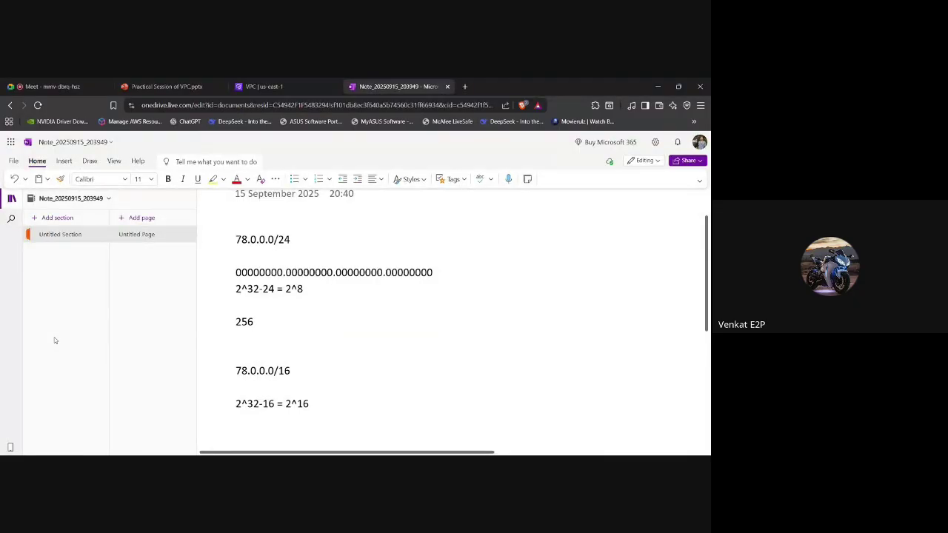
key(Return)
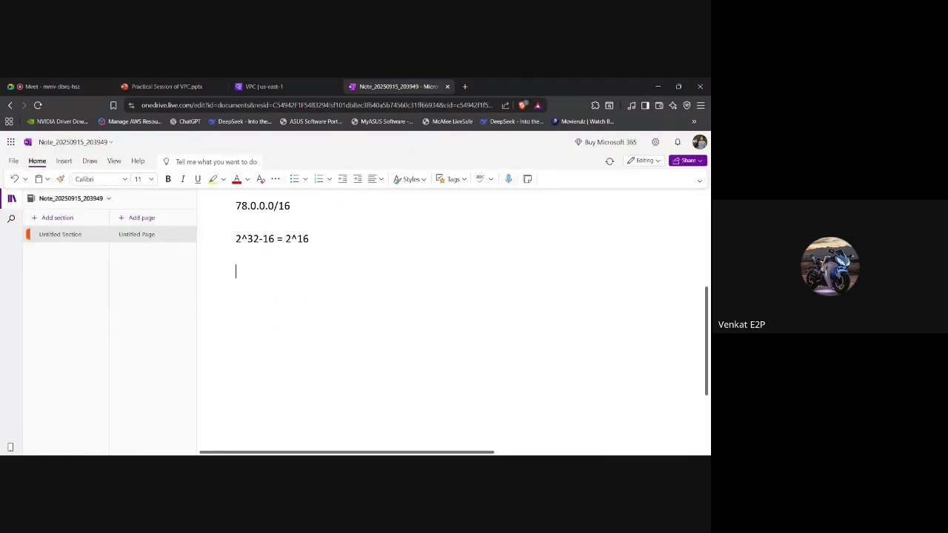
text(78.0.0.0/24)
key(Return)
text(78.0.0.255)
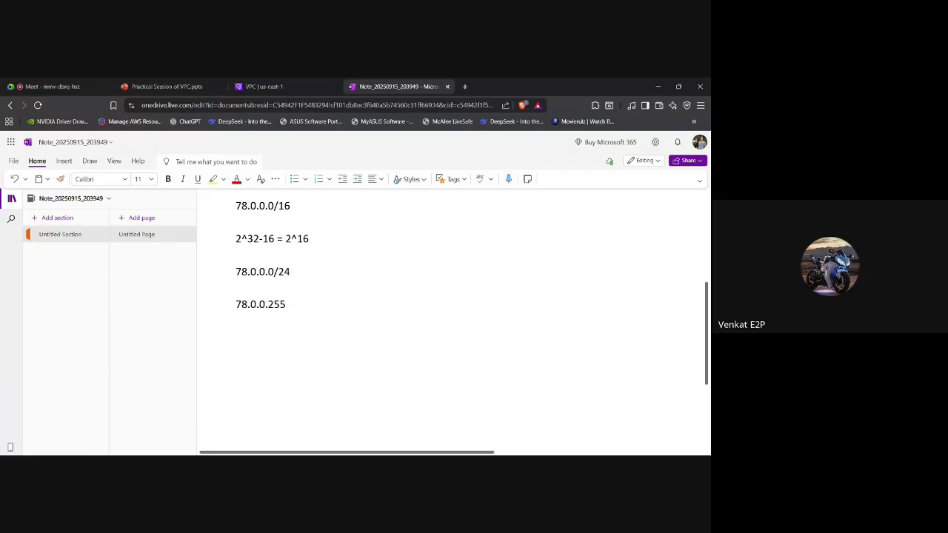
Examine the octets of 78.0.0.255, then add the next block 78.0.1.0/24 below it.
double_click(259, 304)
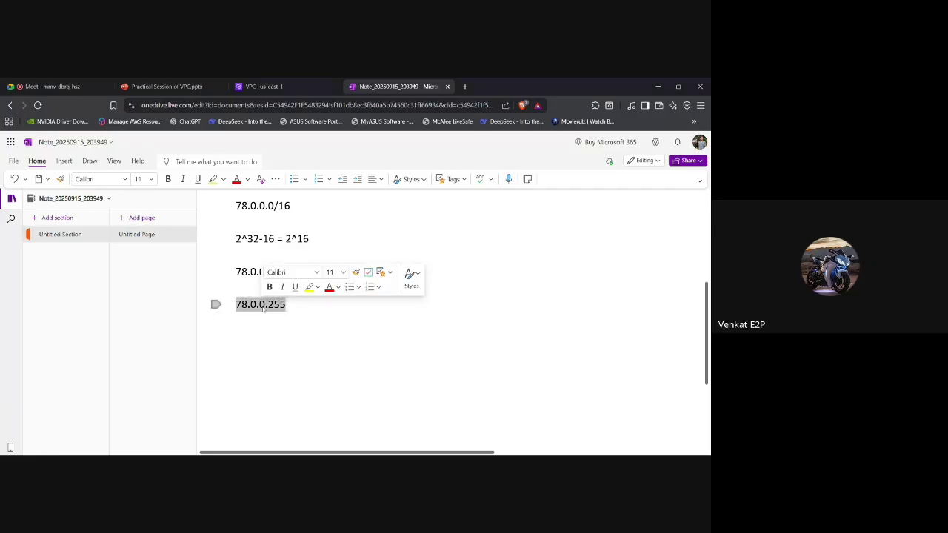
click(287, 304)
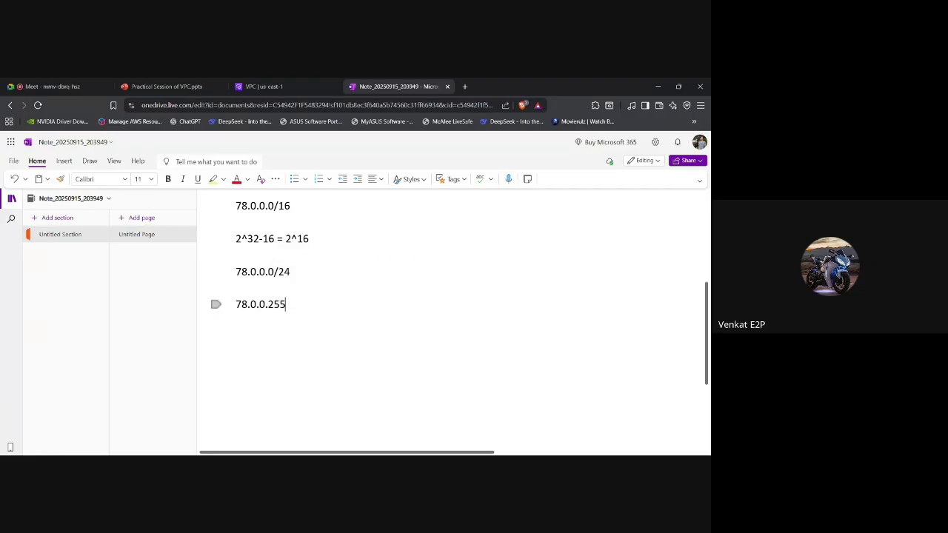
drag(286, 304, 268, 304)
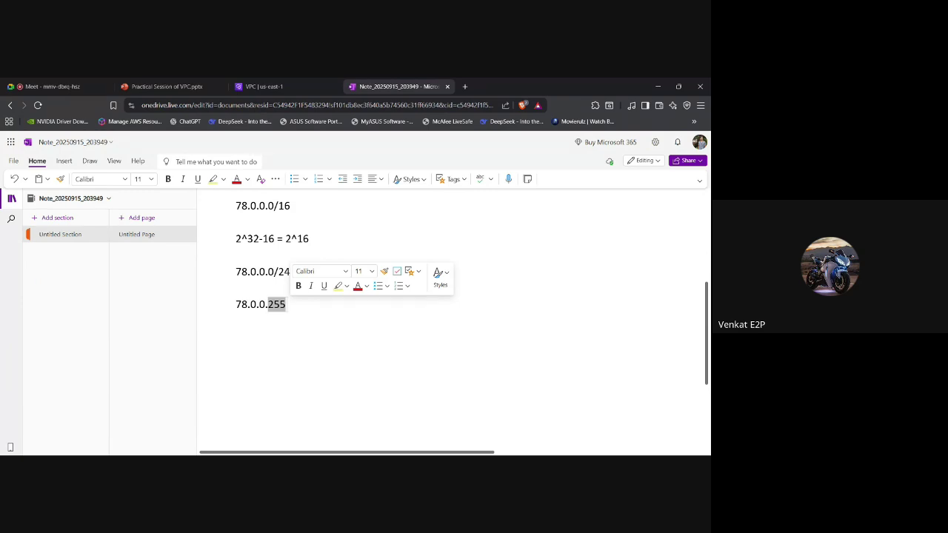
click(266, 304)
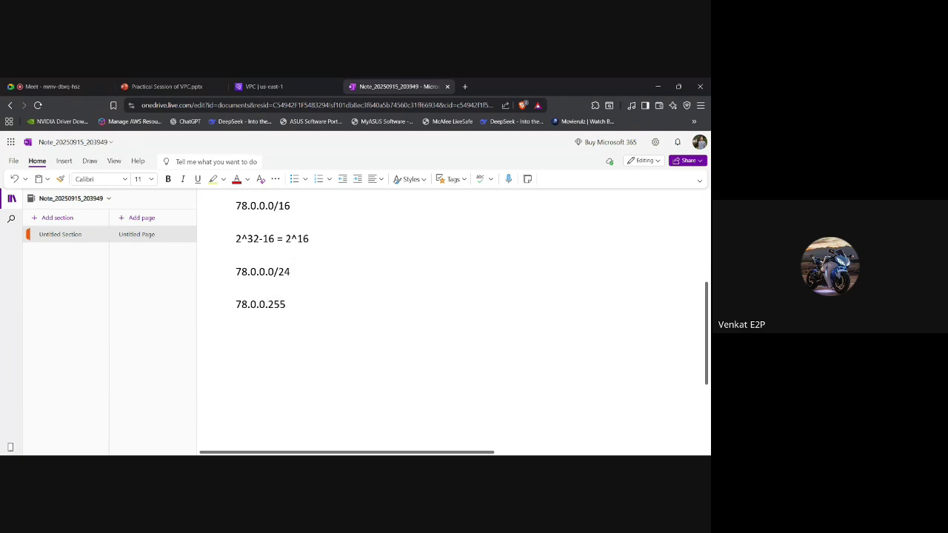
drag(265, 304, 259, 304)
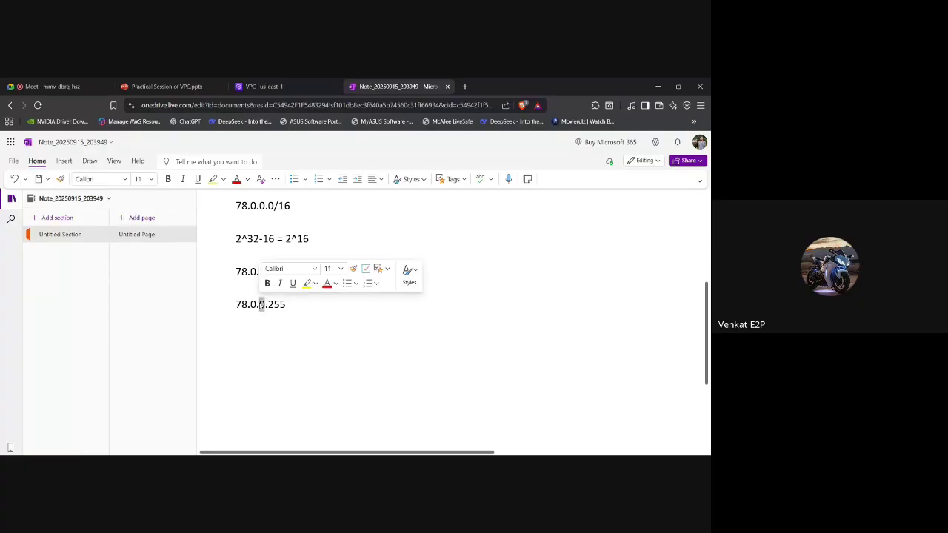
click(285, 304)
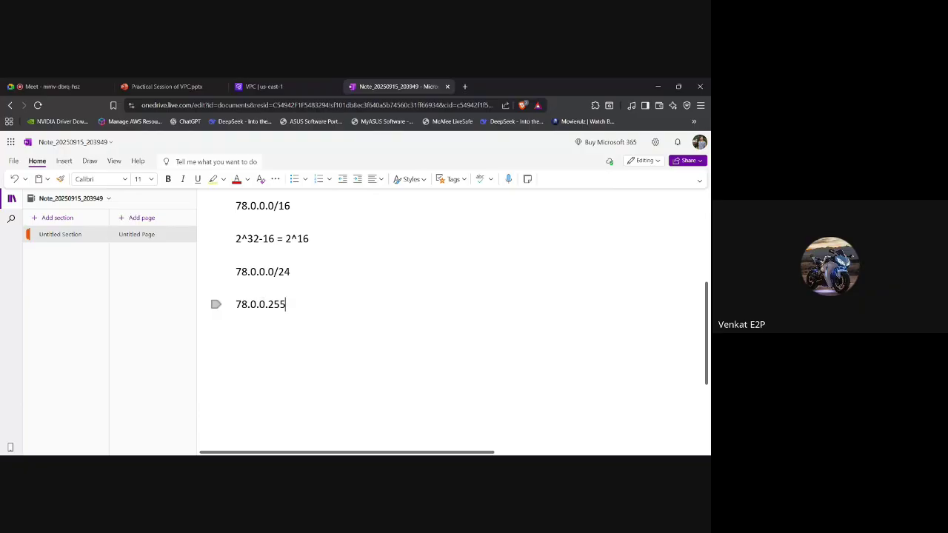
key(Return)
text(78.0.1.2)
key(BackSpace)
text(0/24)
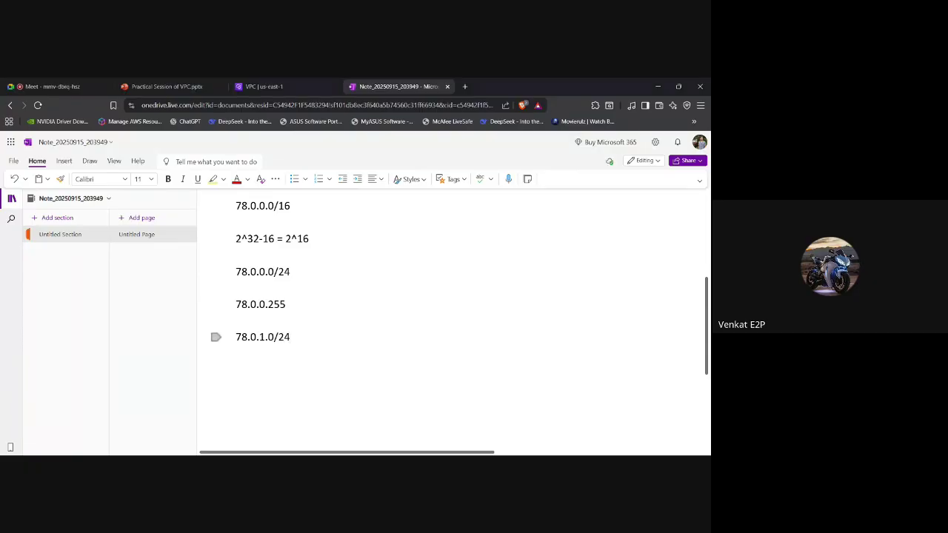
drag(259, 337, 274, 338)
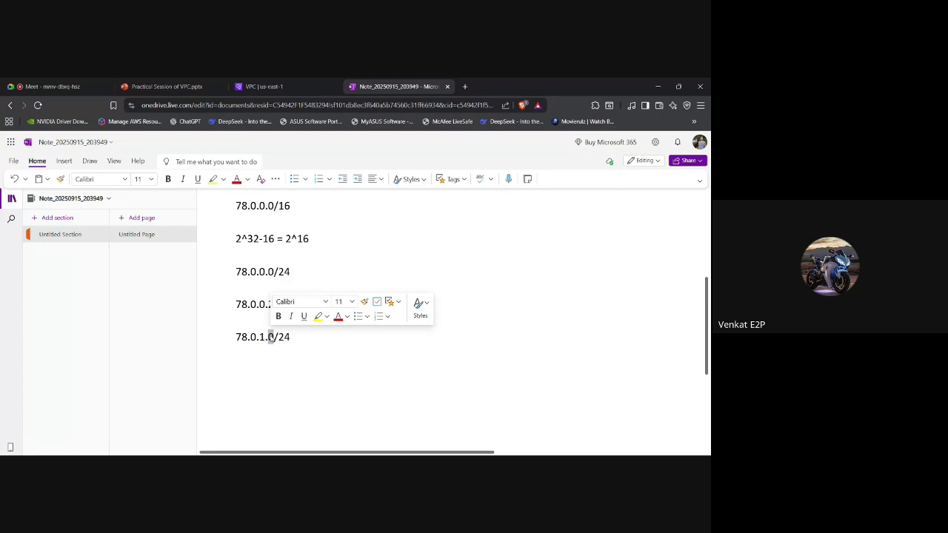
Change Subnet 2's third CIDR octet to 1, making it 78.0.1.0/24 with 256 IPs.
click(263, 87)
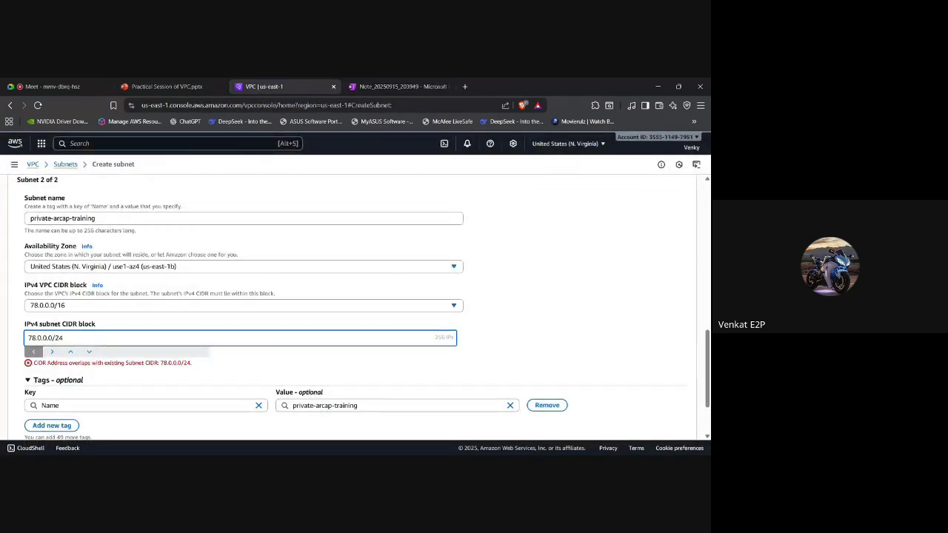
key(BackSpace)
text(1)
scroll(355, 308, up, 5)
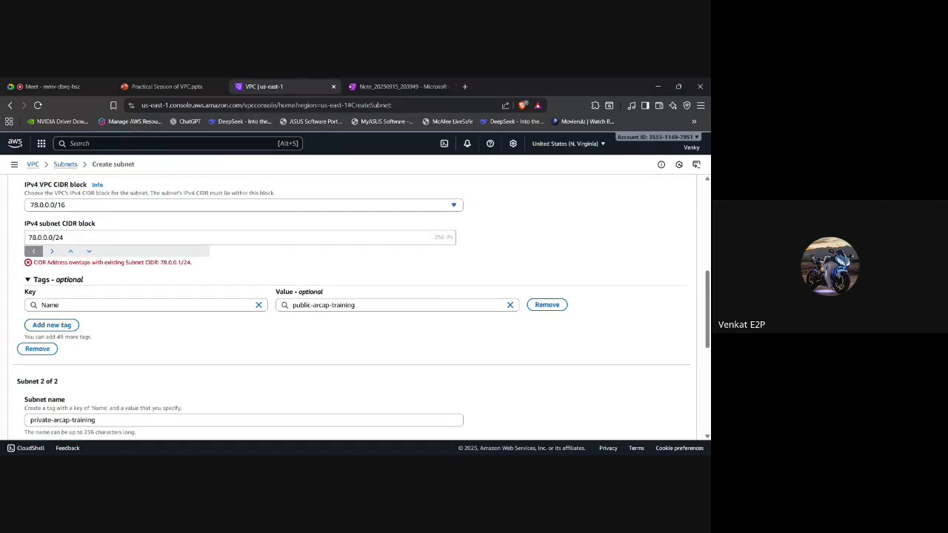
scroll(112, 322, down, 5)
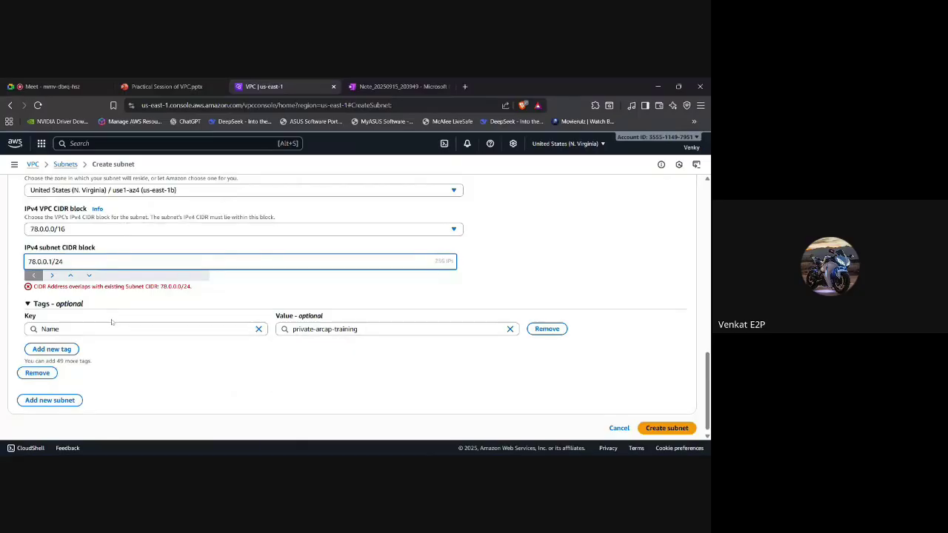
key(BackSpace)
text(0)
key(Left)
key(Left)
key(BackSpace)
text(1)
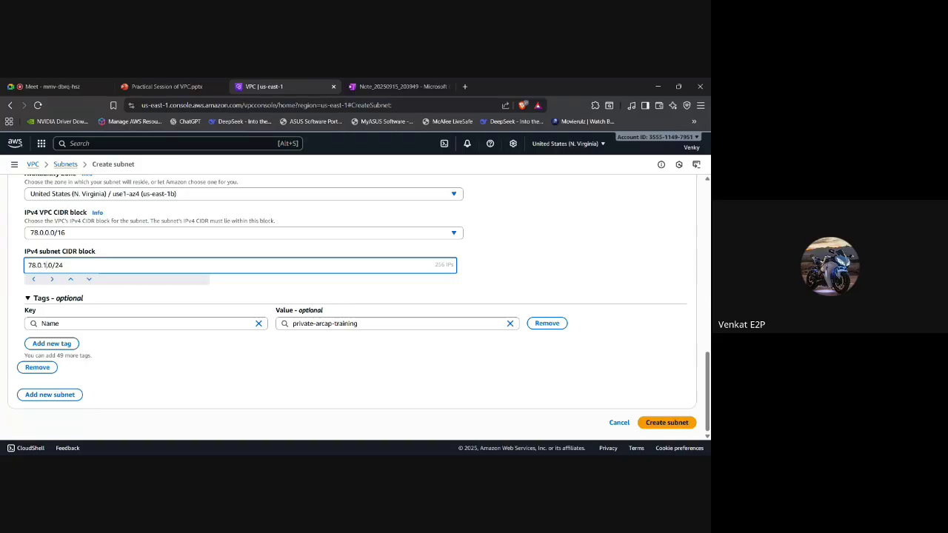
scroll(45, 310, up, 1)
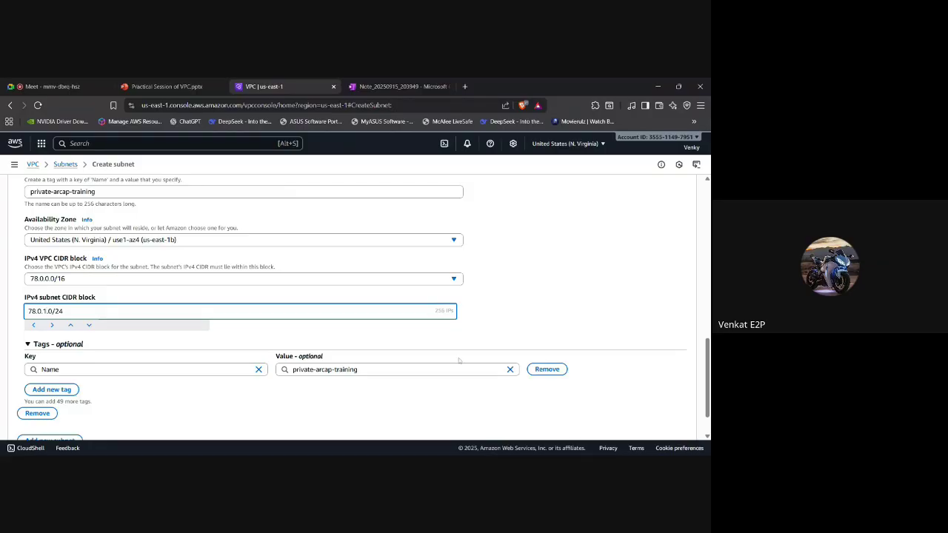
drag(434, 311, 447, 311)
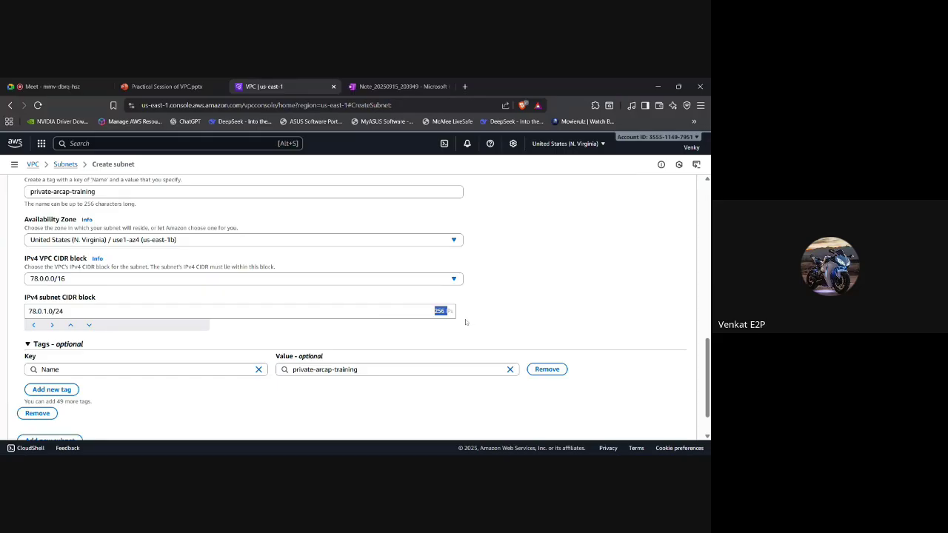
Try a /32 prefix on the private subnet's CIDR, then delete it, leaving 78.0.1.0/.
click(66, 312)
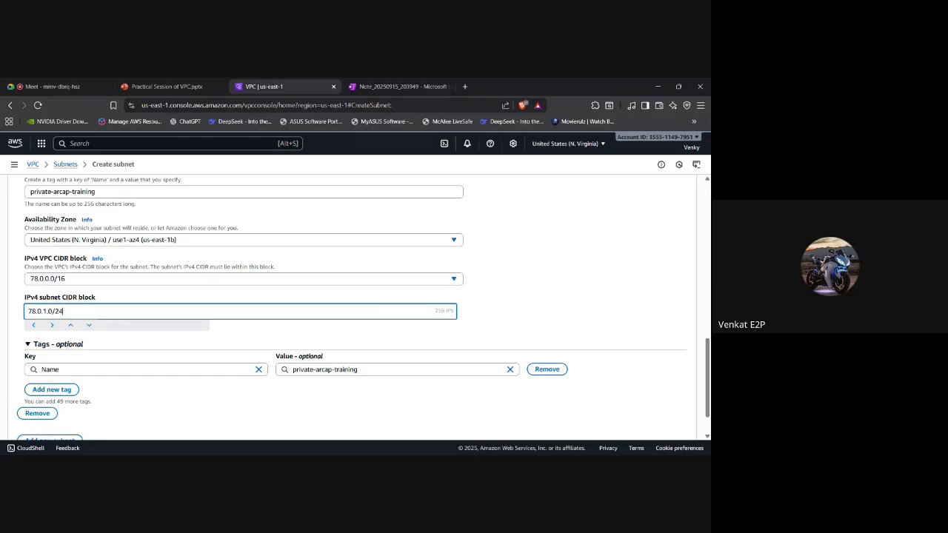
key(BackSpace)
key(BackSpace)
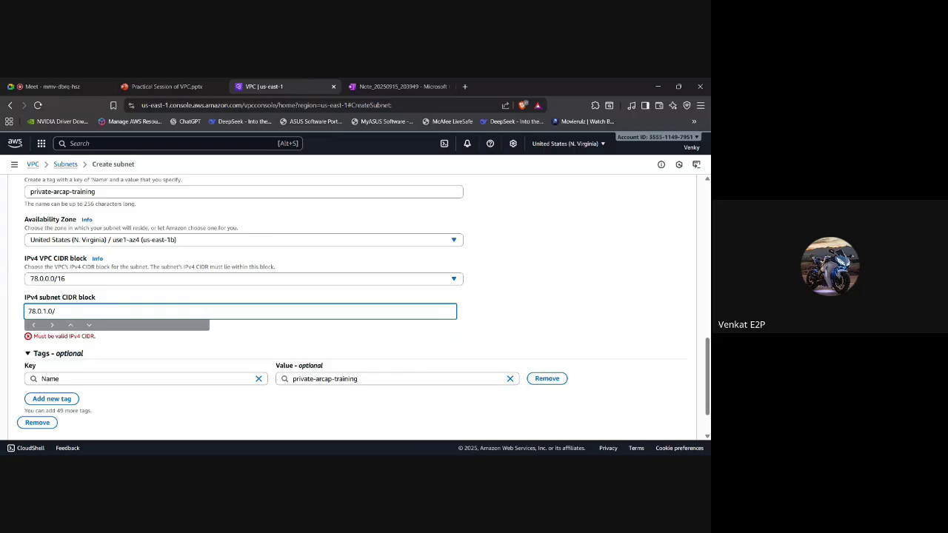
text(32)
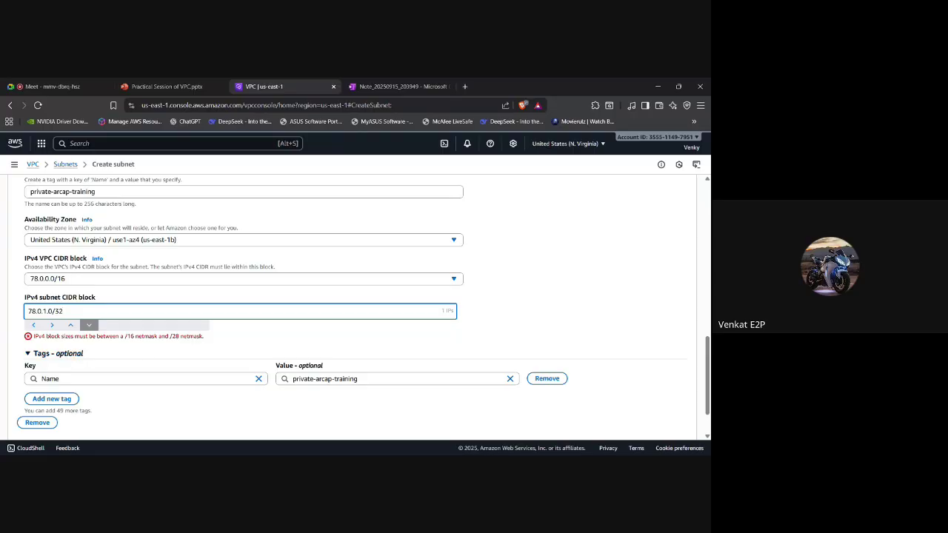
key(BackSpace)
key(BackSpace)
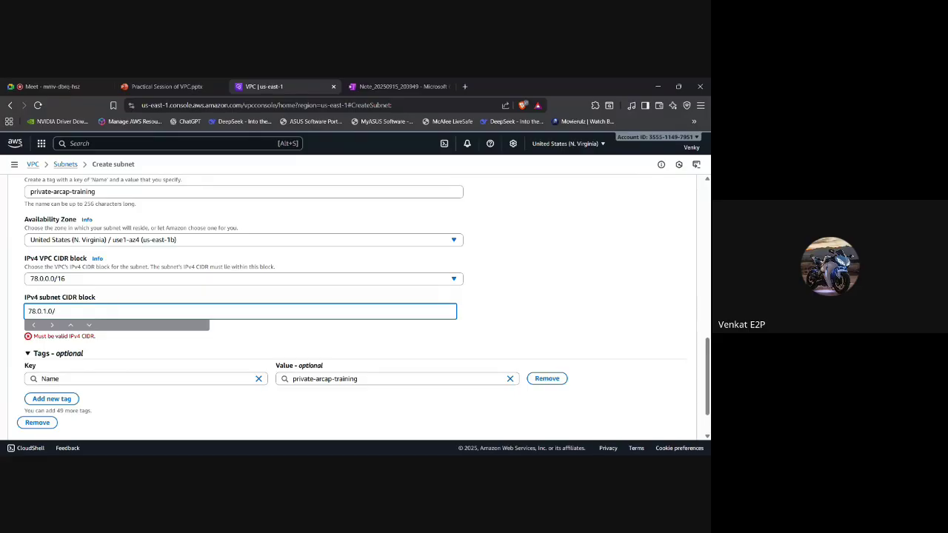
key(alt+Tab)
key(alt+Tab)
Add the line 2^32-30 = 2^28 under 78.0.1.0/24 in the notes.
click(400, 86)
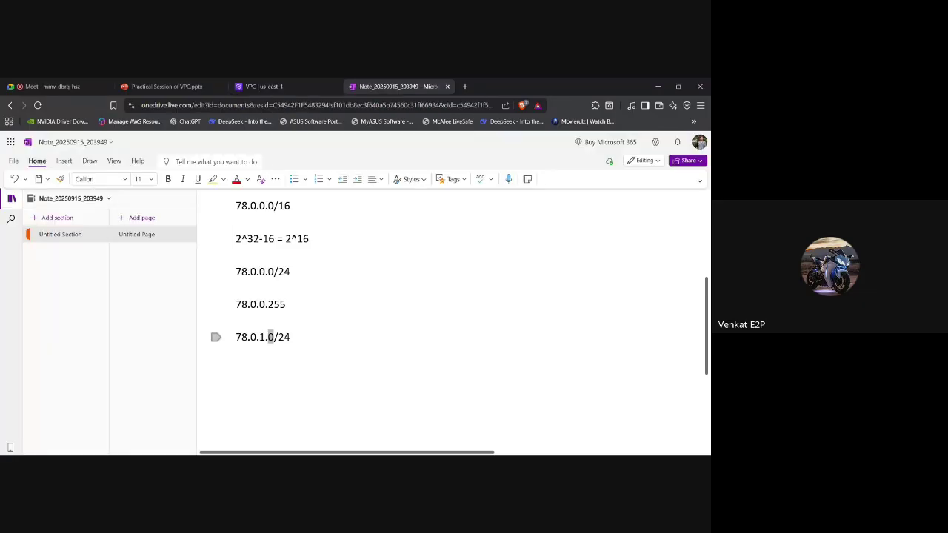
key(End)
key(Return)
scroll(270, 337, down, 1)
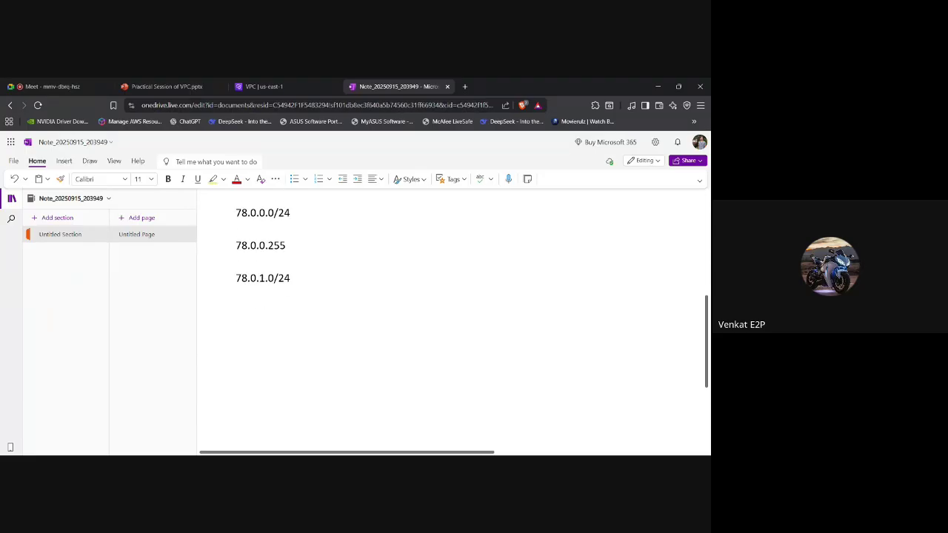
text(7)
key(BackSpace)
text(2^32-30 = 2^2)
key(BackSpace)
text(12)
key(BackSpace)
key(BackSpace)
text(28)
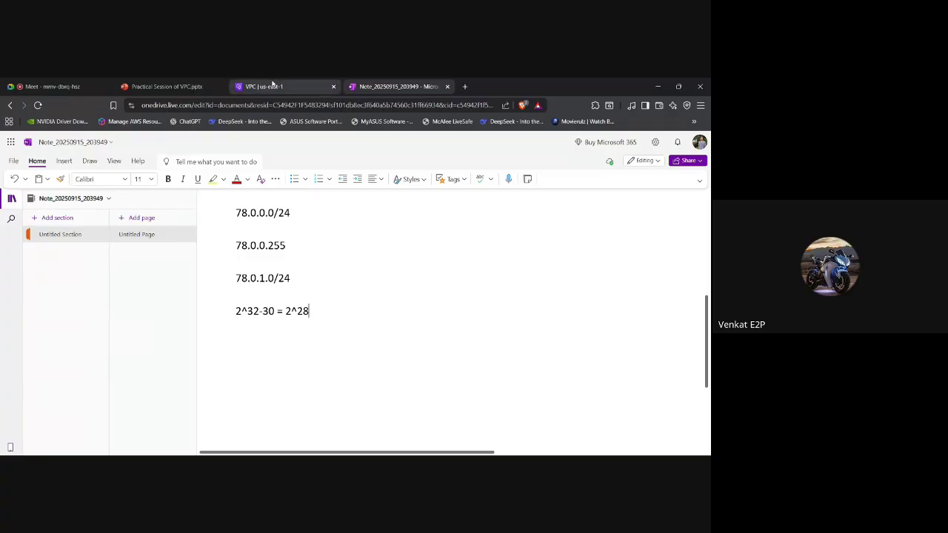
Complete the private subnet's CIDR as 78.0.1.0/24 and review both subnets' settings.
click(271, 86)
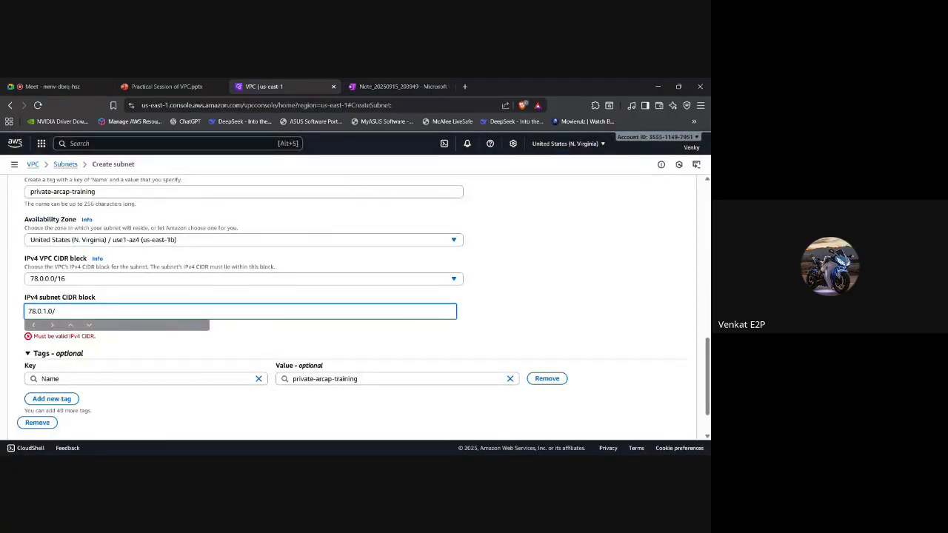
text(28)
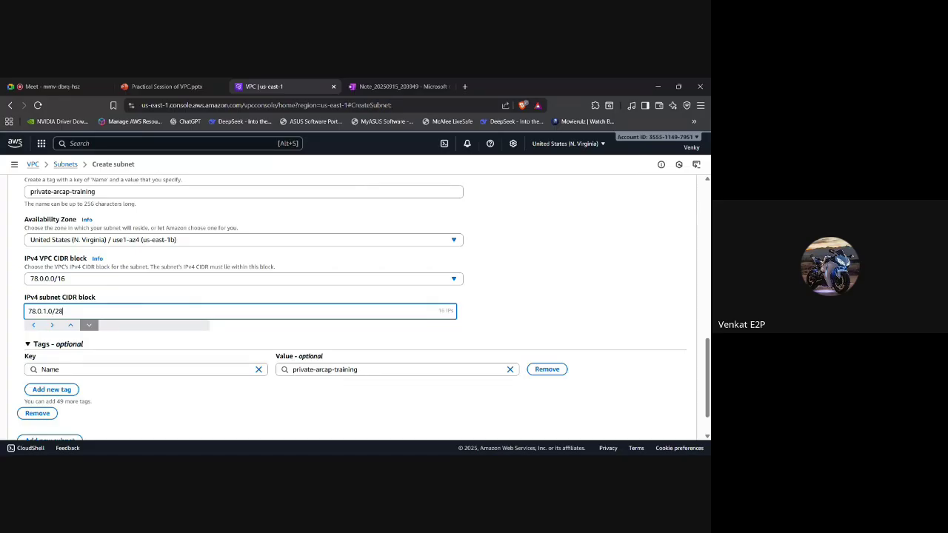
key(BackSpace)
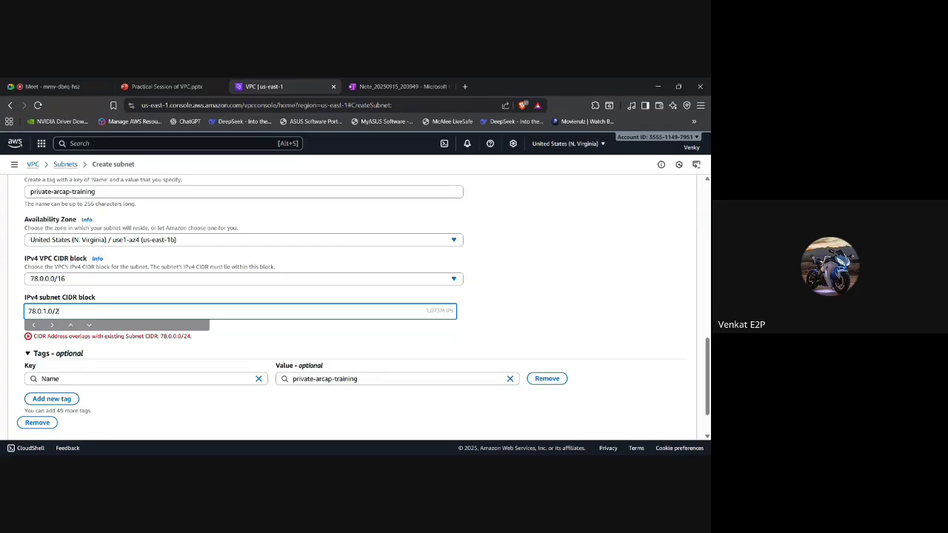
text(4)
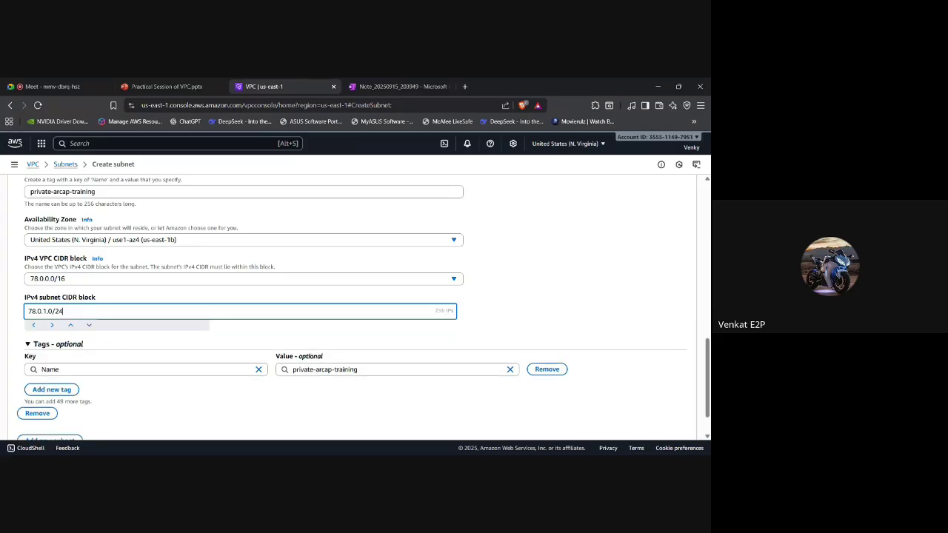
key(BackSpace)
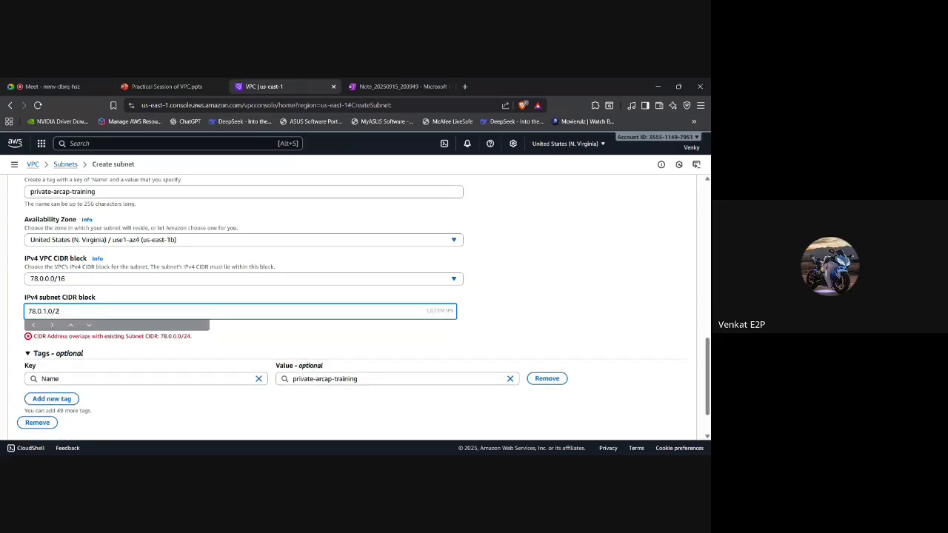
text(4)
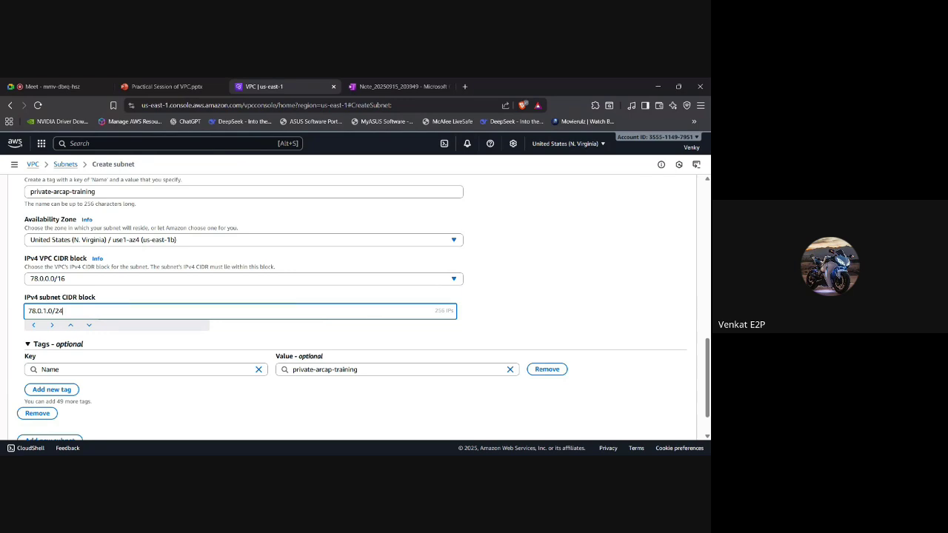
scroll(358, 308, down, 1)
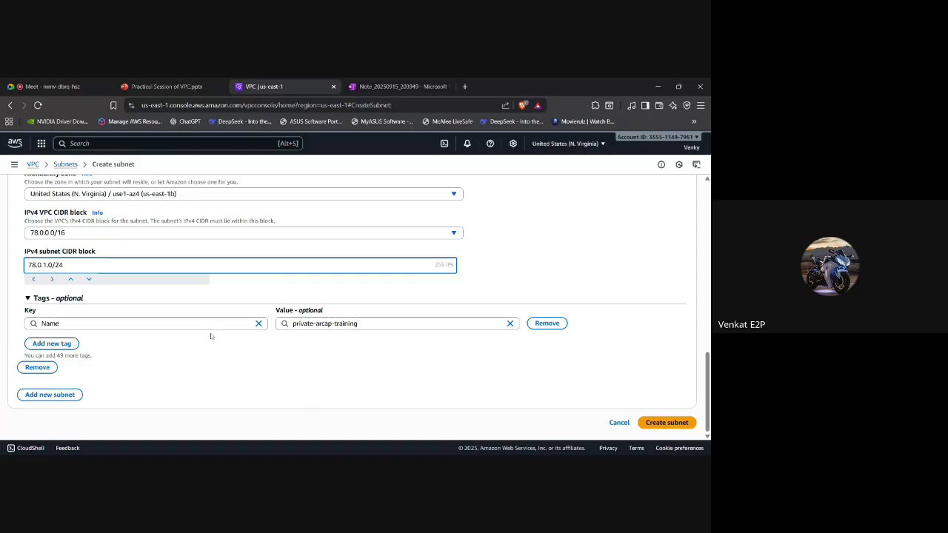
scroll(211, 340, up, 5)
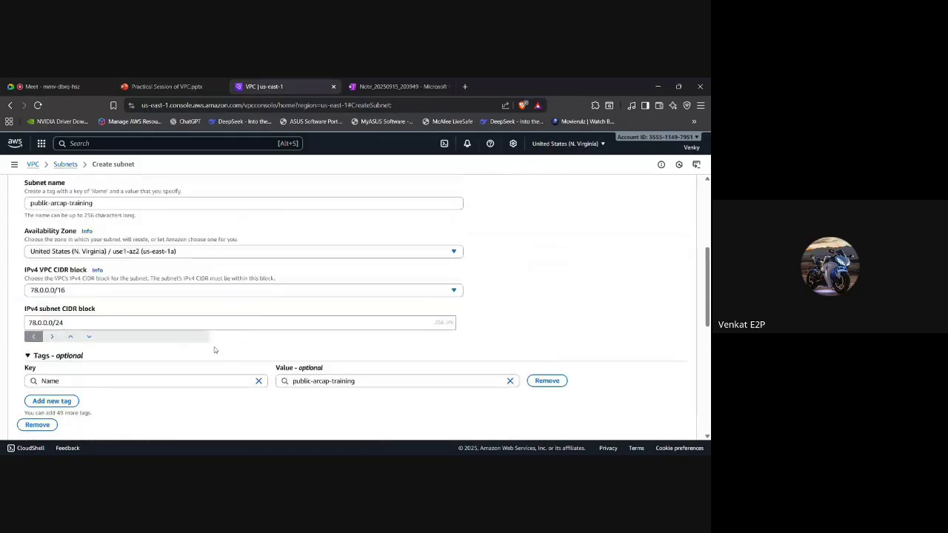
scroll(215, 349, down, 5)
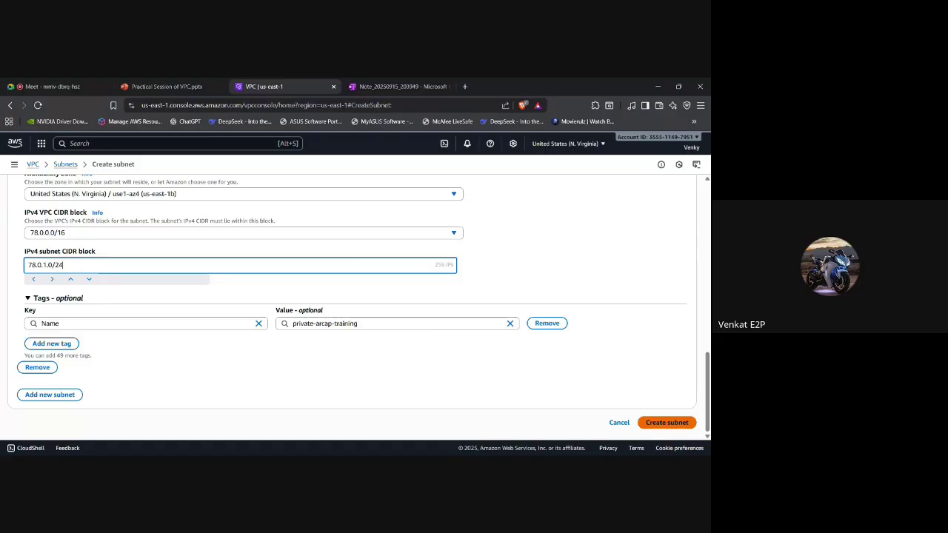
Create both arcap-training subnets, compare them with the architecture diagram, then view Internet gateways.
click(669, 422)
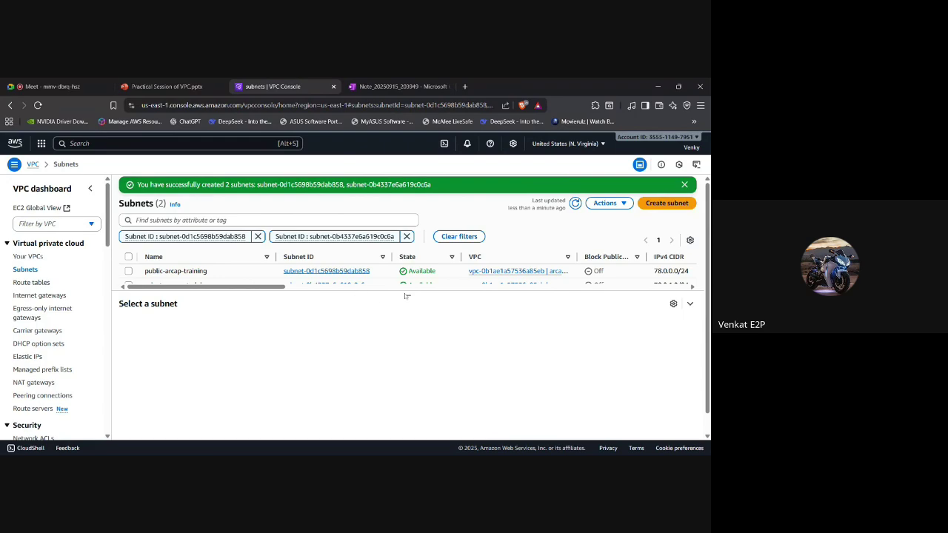
drag(407, 296, 411, 332)
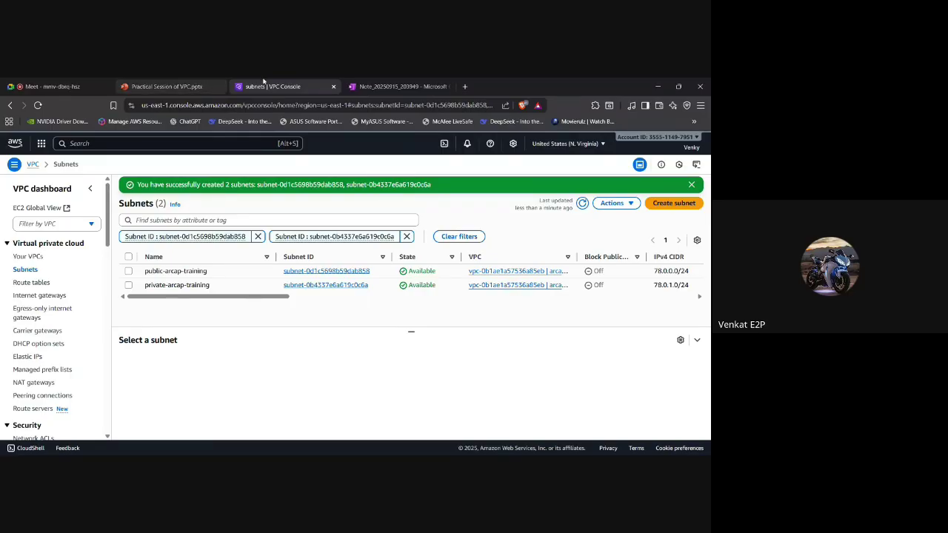
click(156, 86)
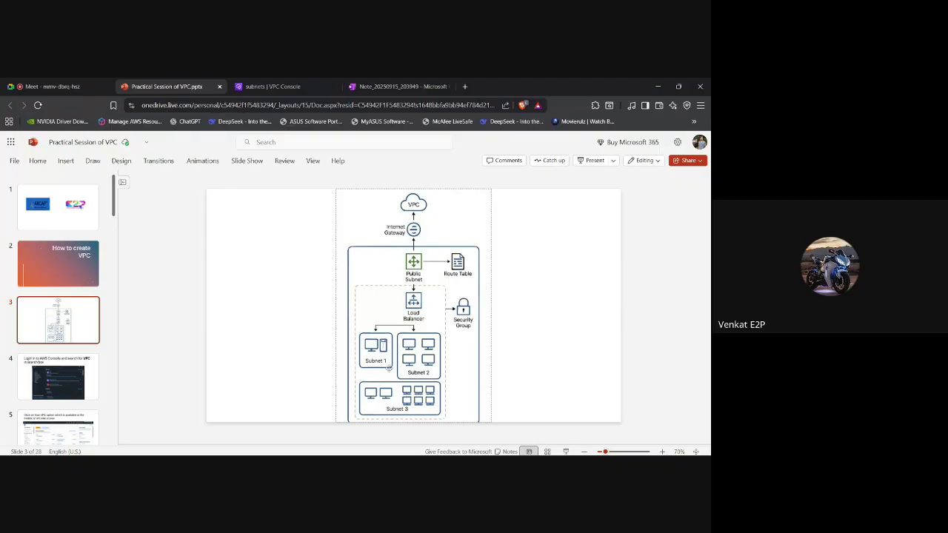
click(272, 86)
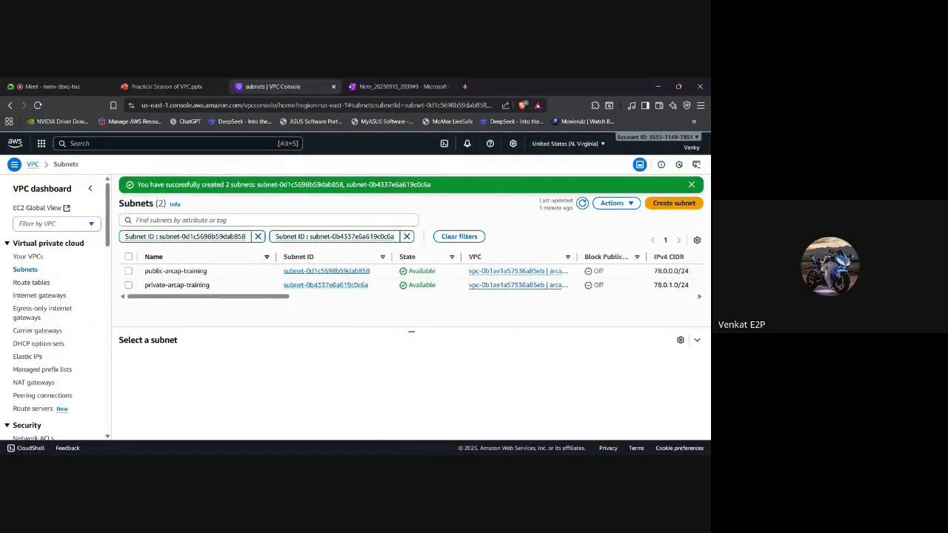
click(27, 296)
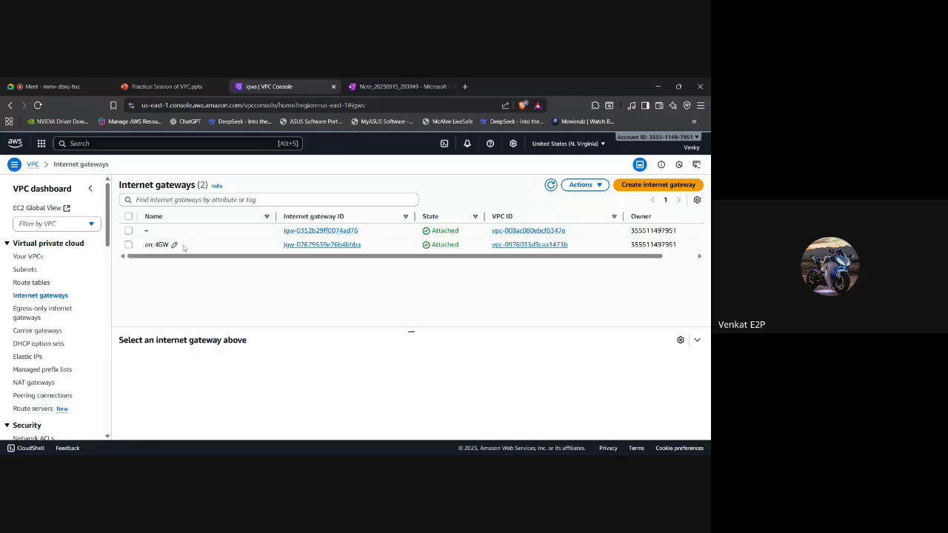
Create internet gateway 'arcap-training' and choose Actions > Attach to VPC for it.
click(673, 184)
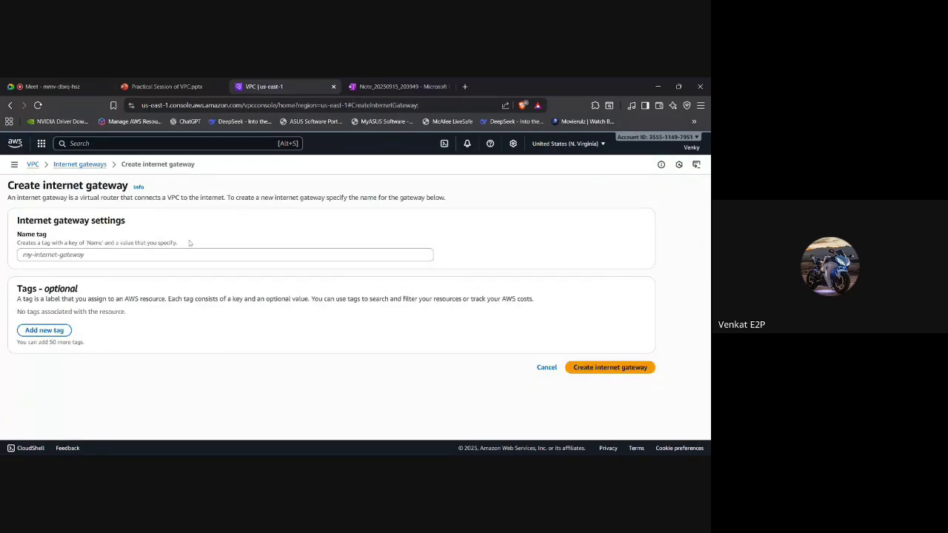
click(191, 255)
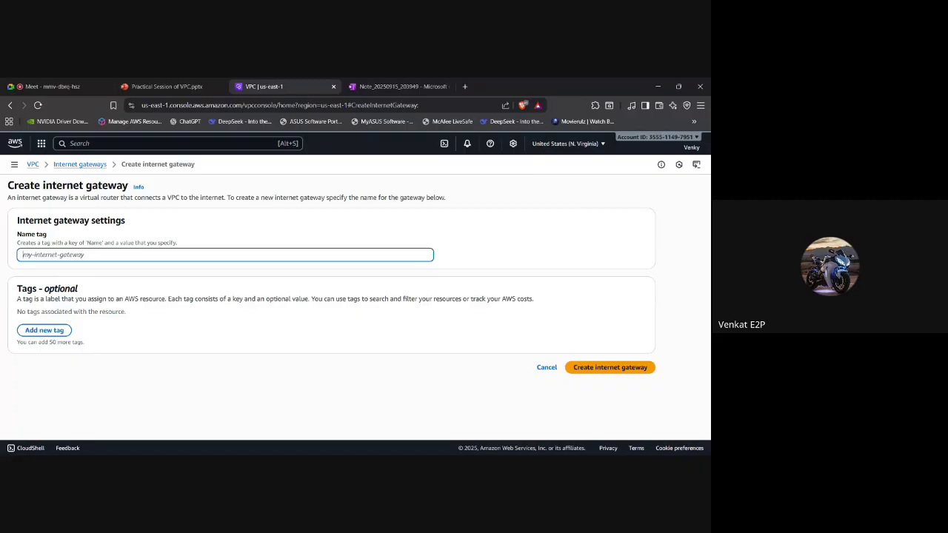
text(arcap)
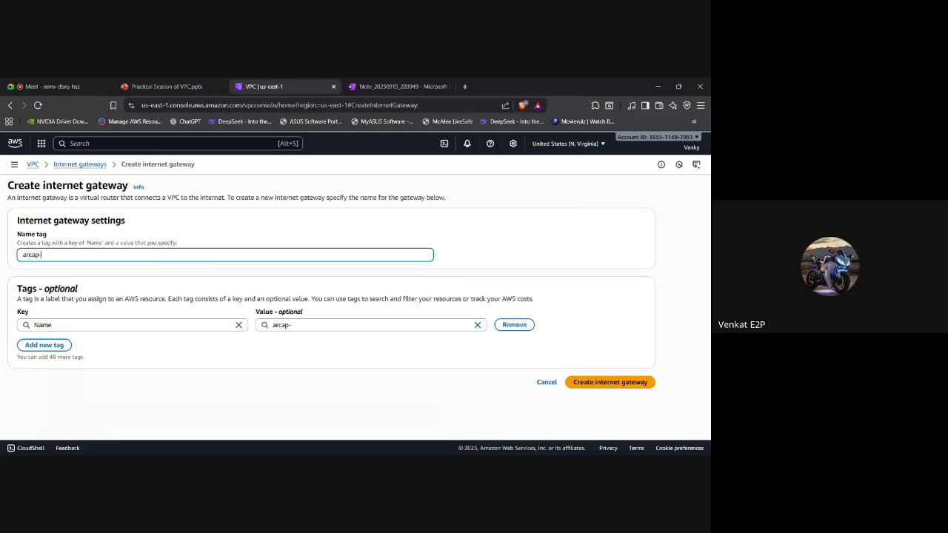
text(-training)
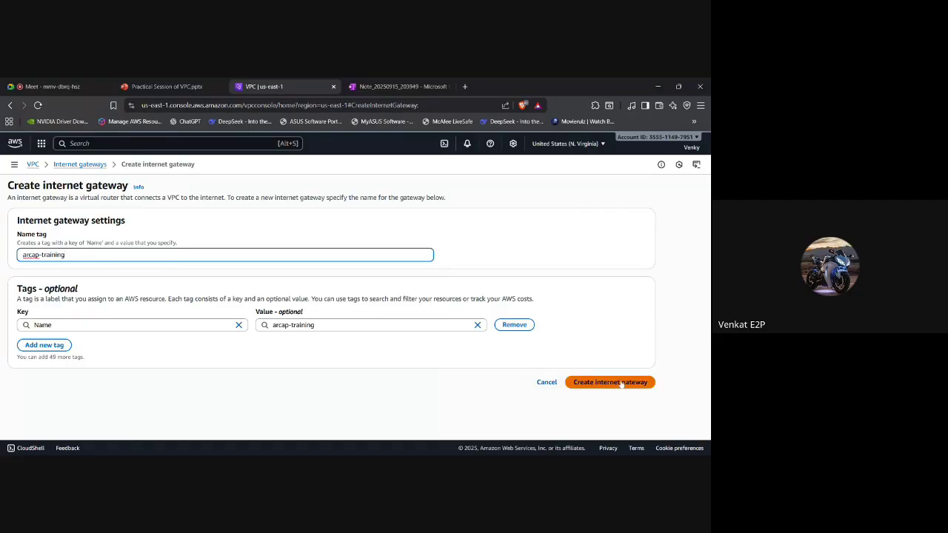
click(621, 383)
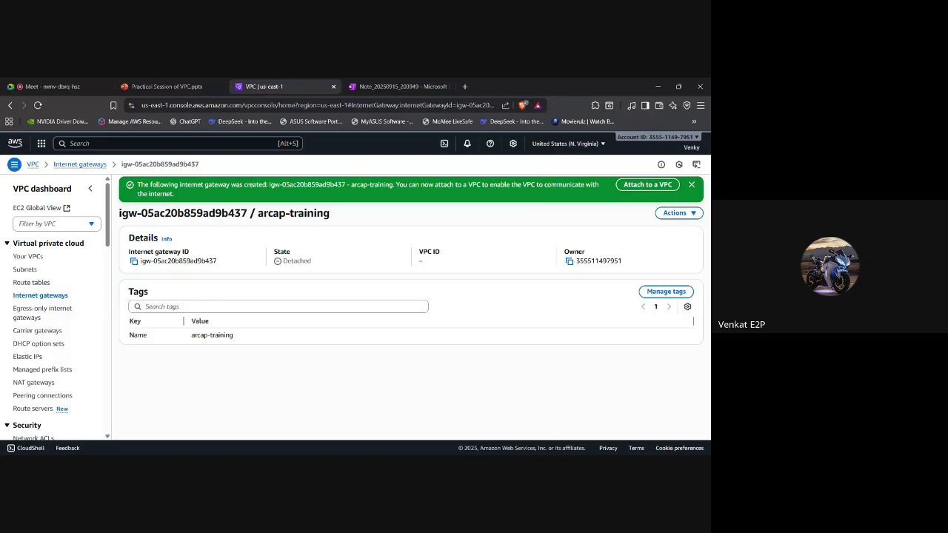
click(675, 213)
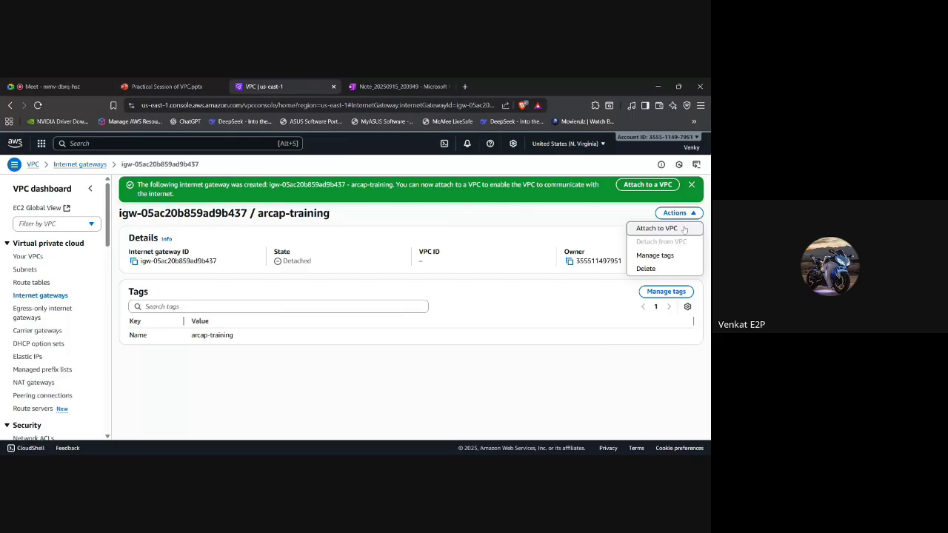
click(684, 229)
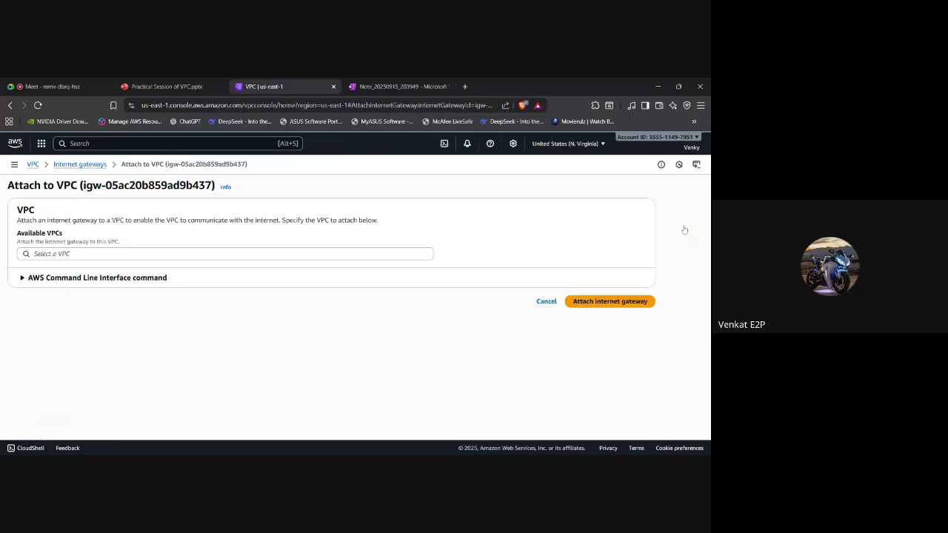
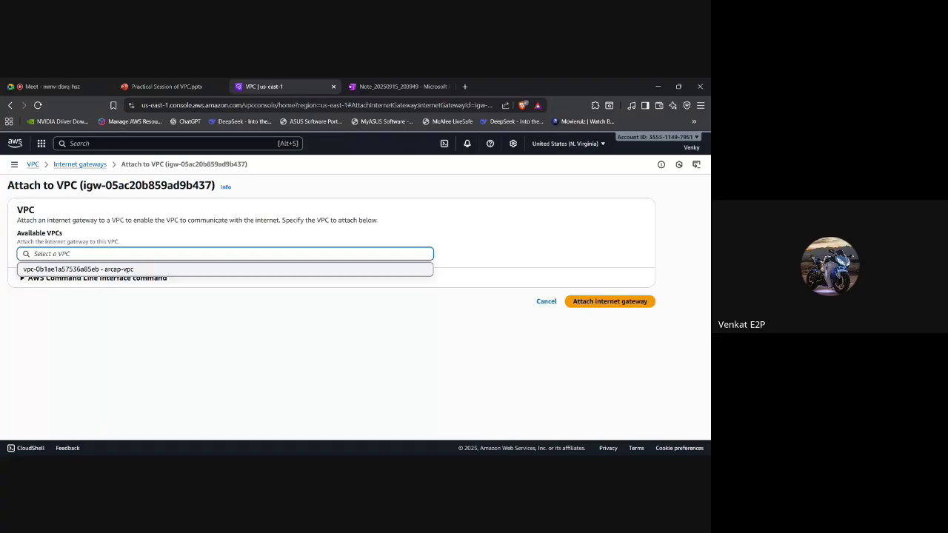
Go back to the VPC dashboard using the VPC breadcrumb link.
click(32, 165)
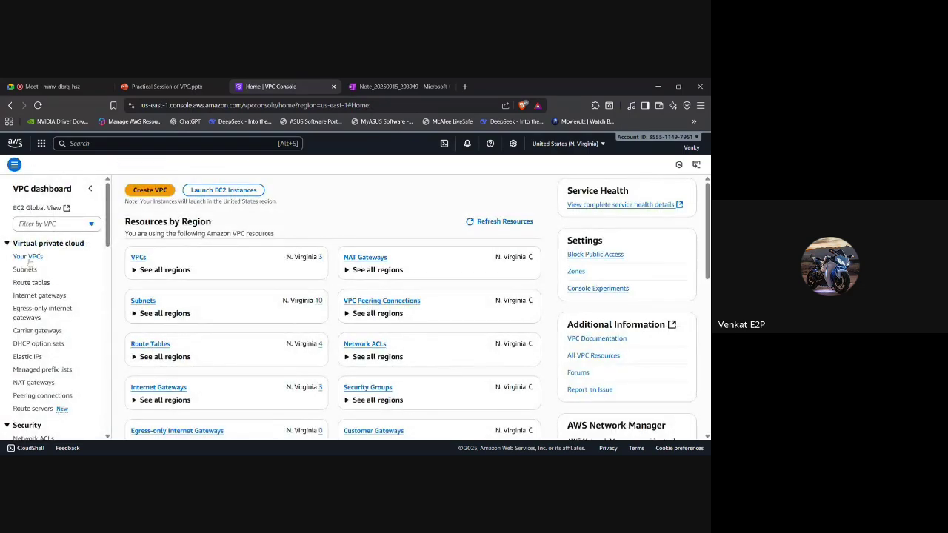
Create VPC 'trin' with IPv4 CIDR 10.0.0.0/24 and default tenancy.
click(28, 257)
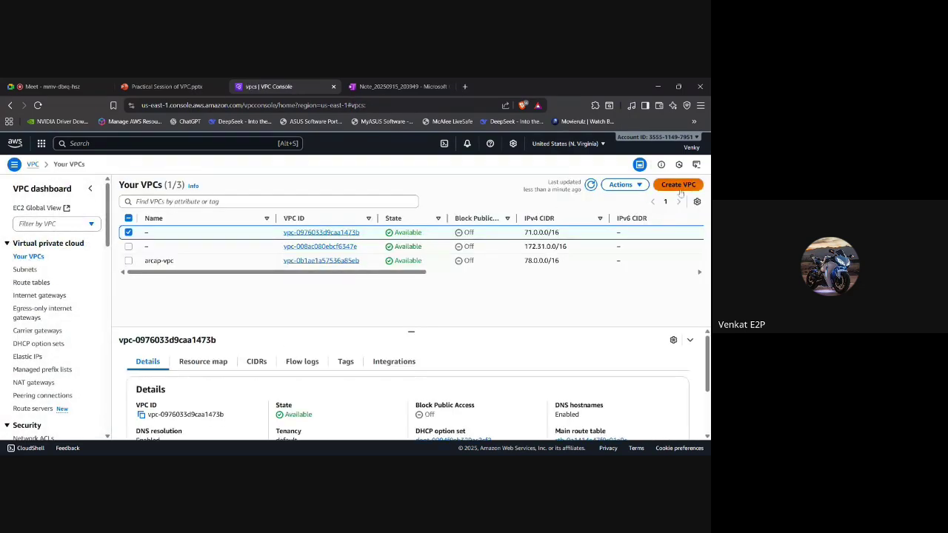
click(680, 189)
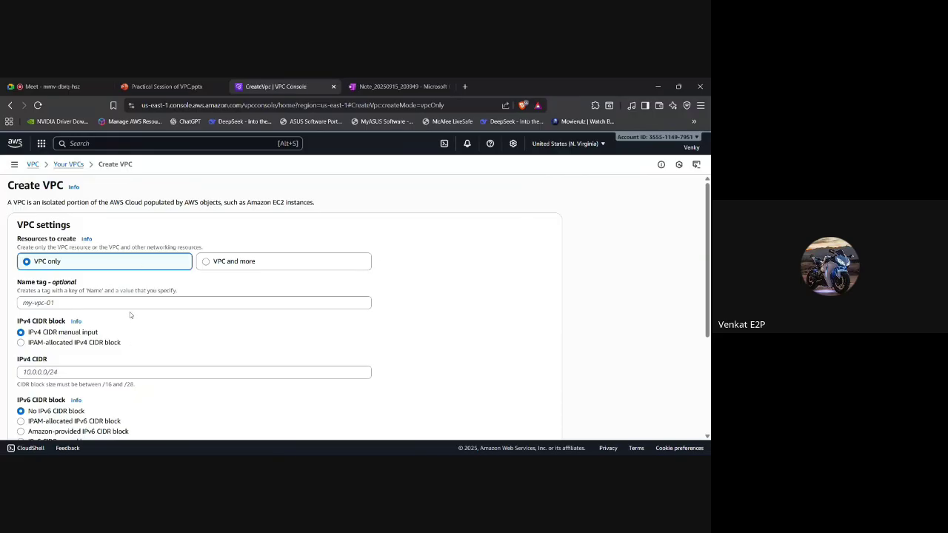
click(23, 302)
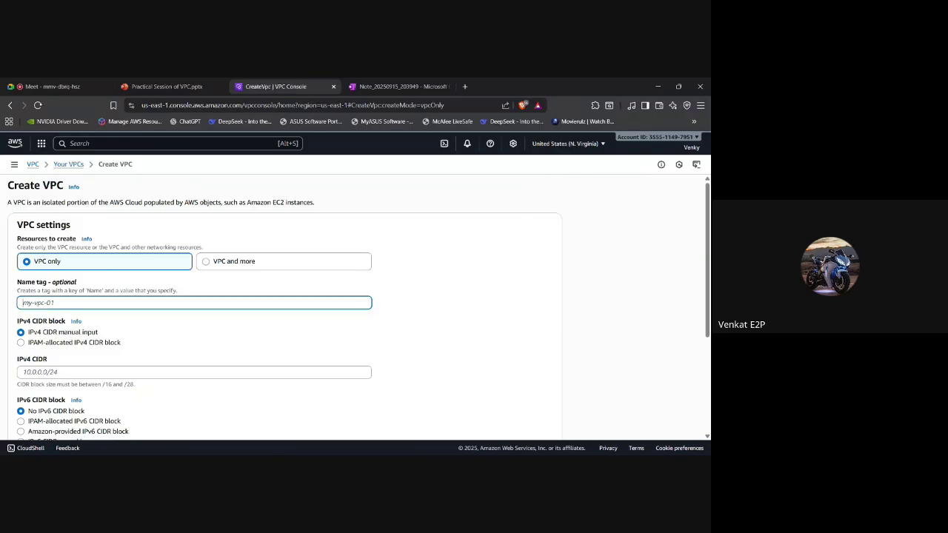
text(trin)
scroll(286, 308, down, 1)
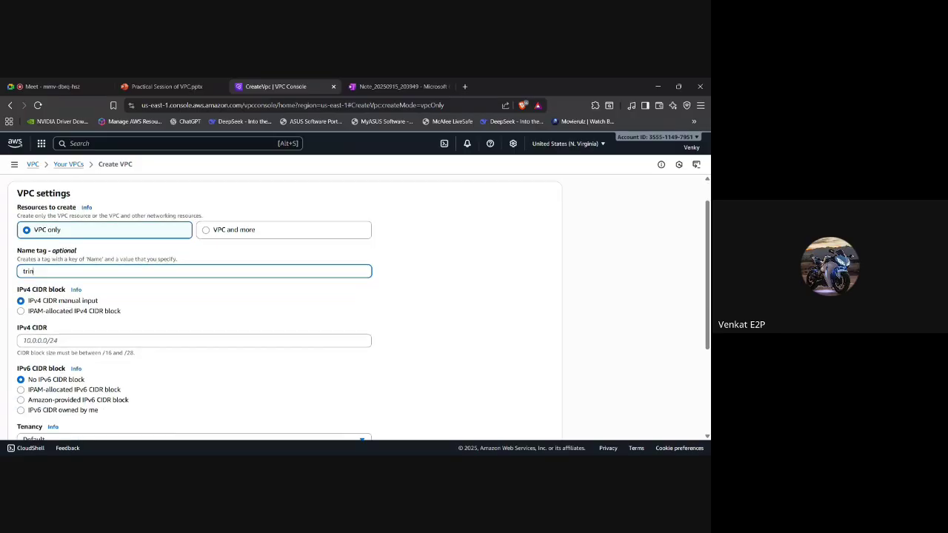
click(46, 340)
text(10)
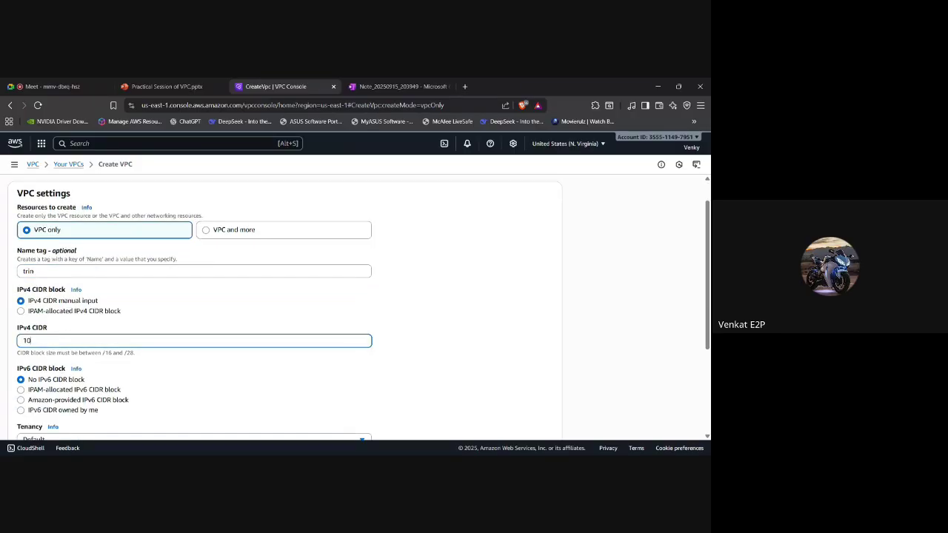
text(.0.0.0/24)
scroll(54, 355, down, 3)
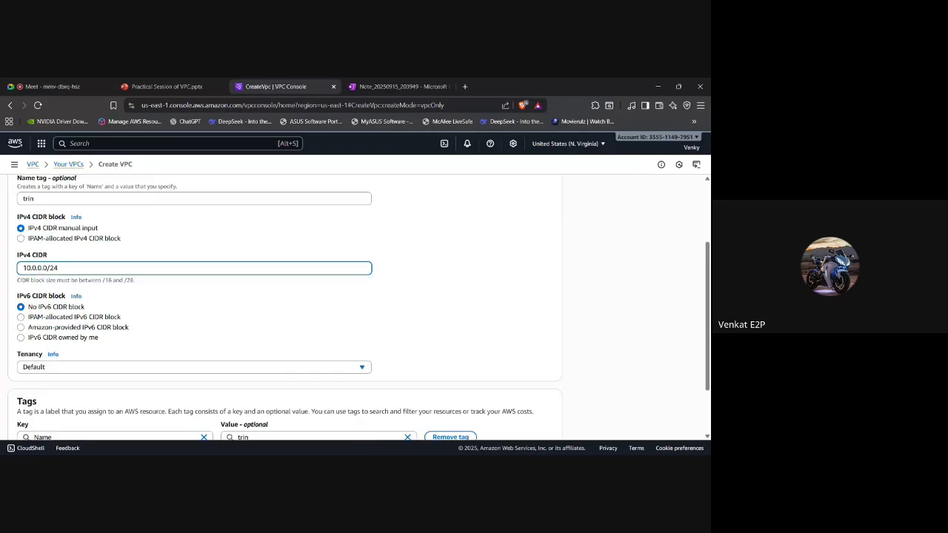
click(54, 354)
click(187, 318)
scroll(187, 319, down, 1)
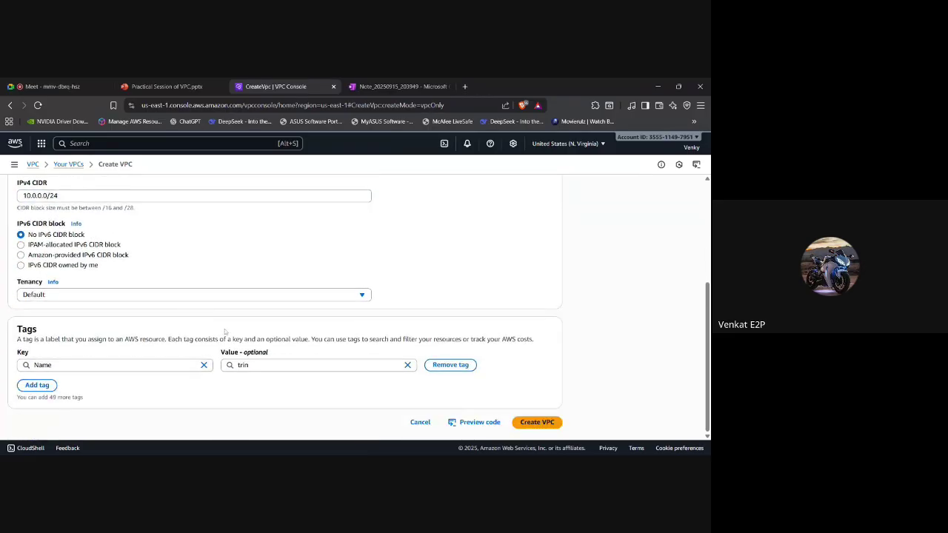
click(531, 422)
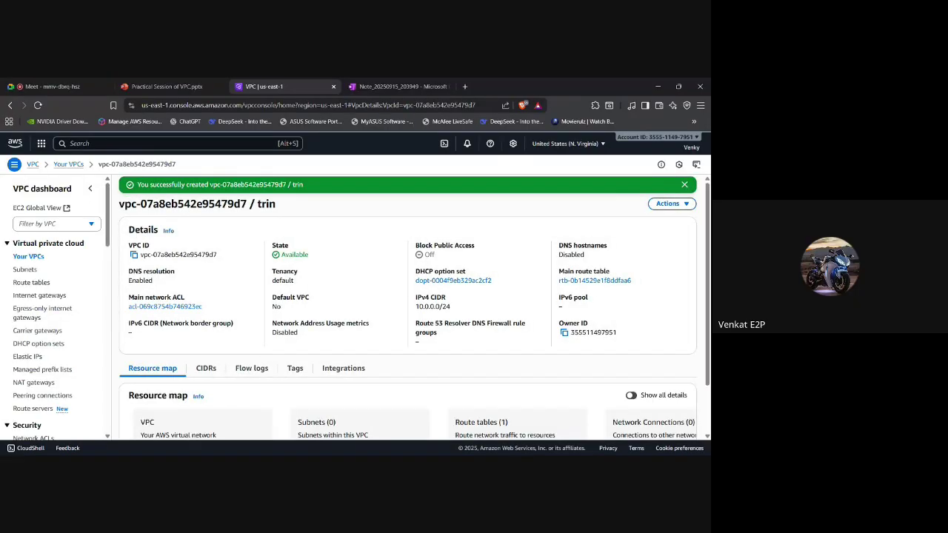
Select the arcap-training internet gateway and choose Actions > Attach to VPC.
click(33, 296)
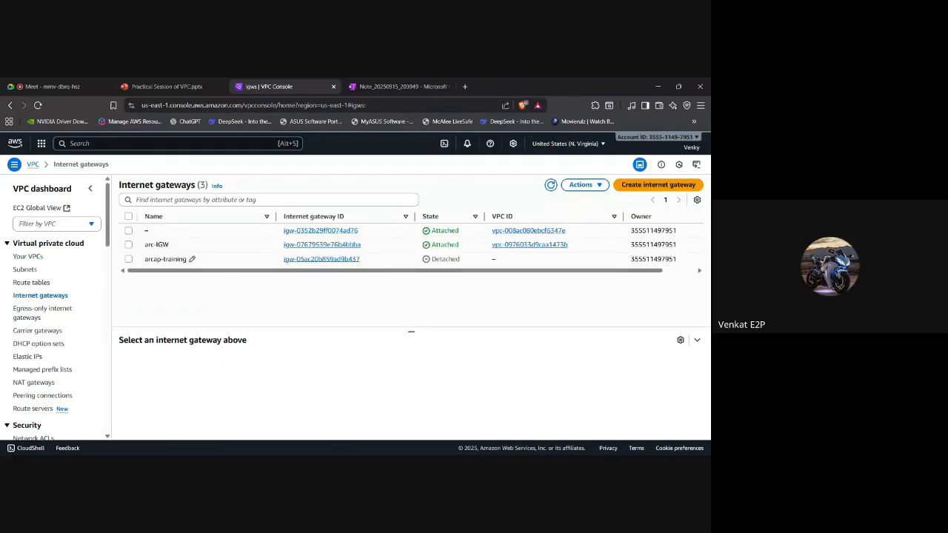
click(129, 259)
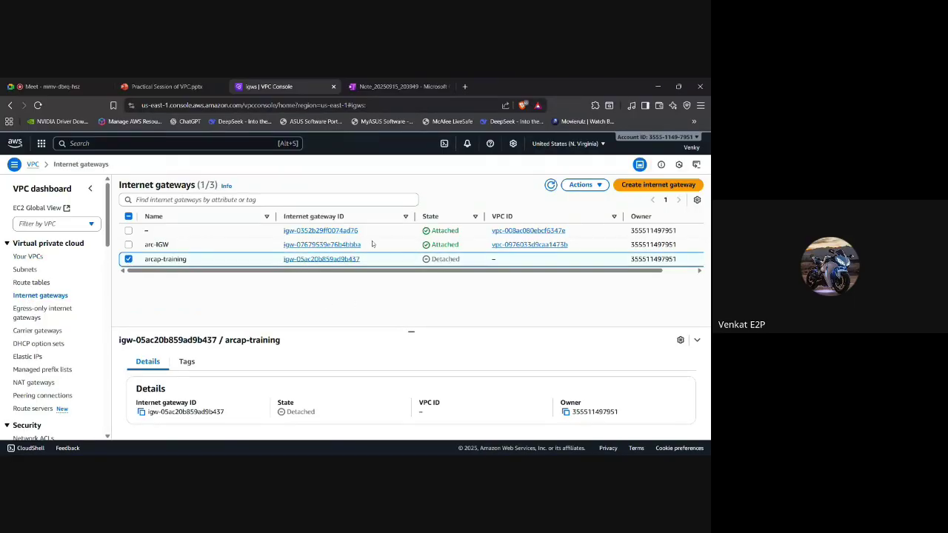
click(626, 189)
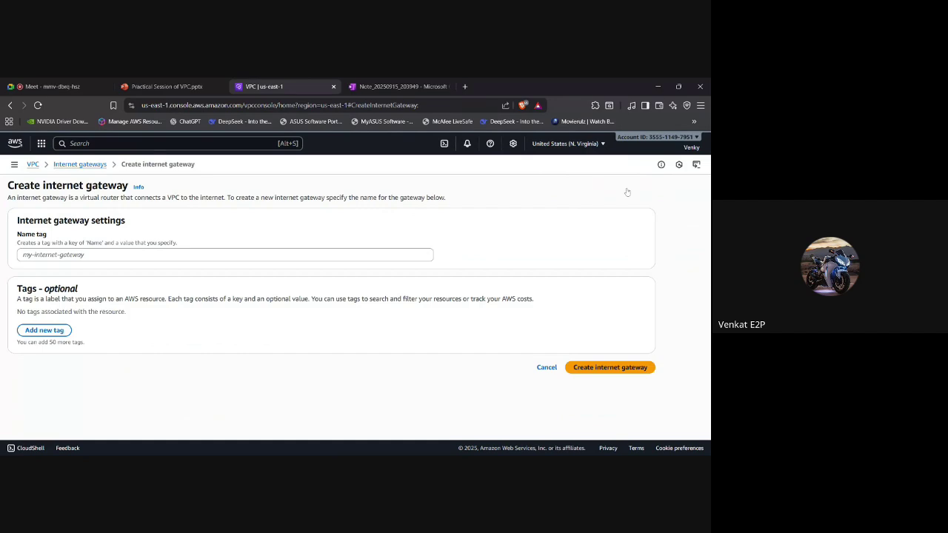
click(225, 255)
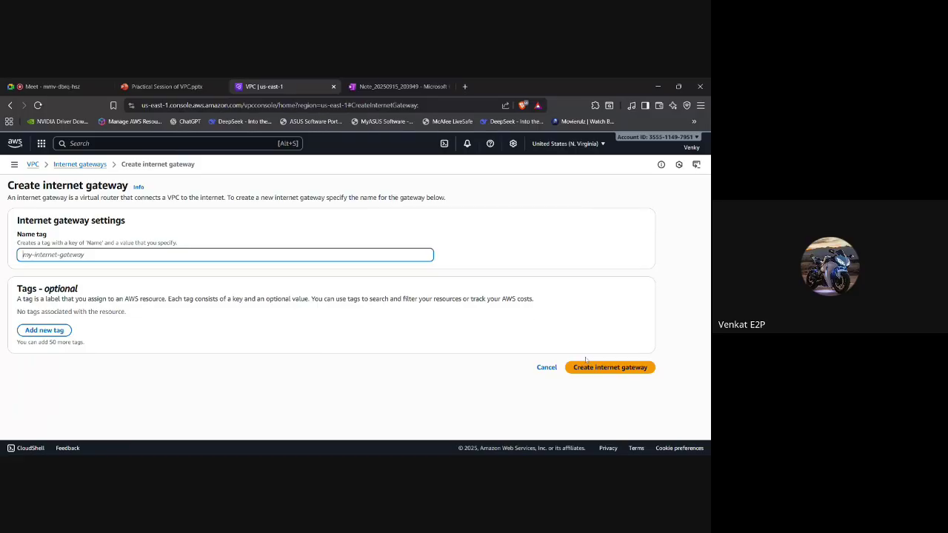
scroll(289, 307, left, 5)
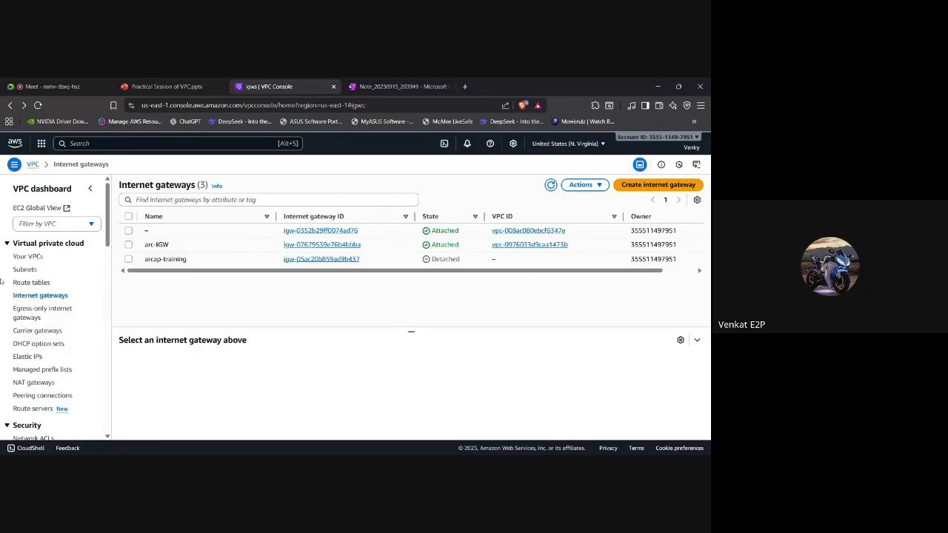
click(128, 260)
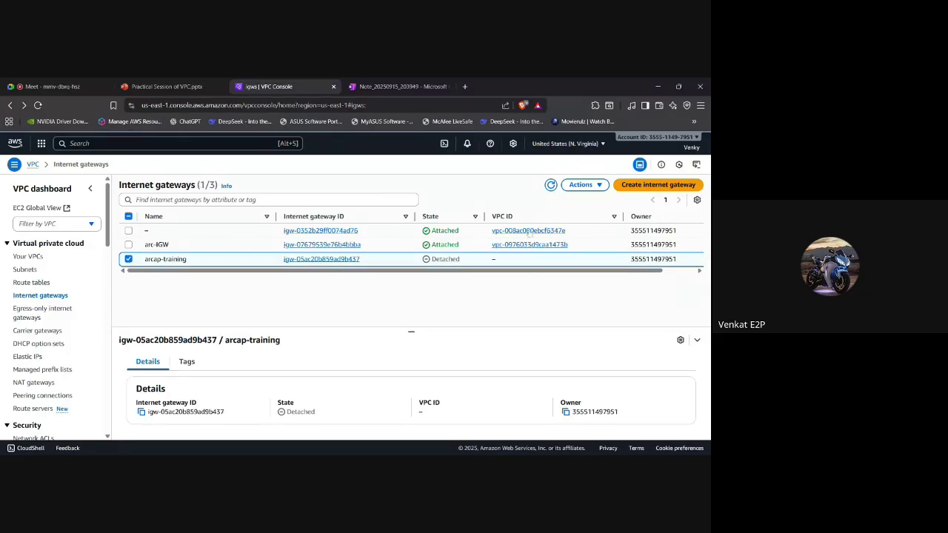
click(580, 184)
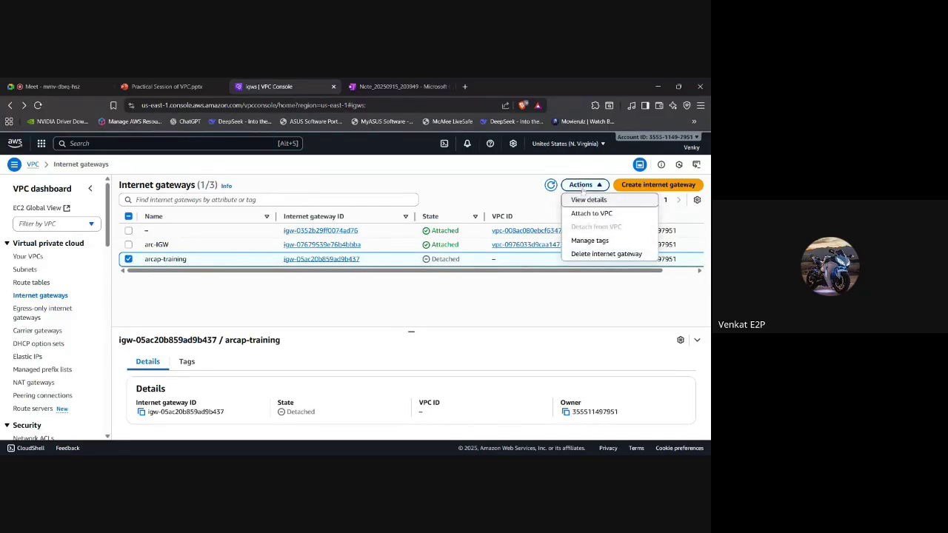
click(602, 215)
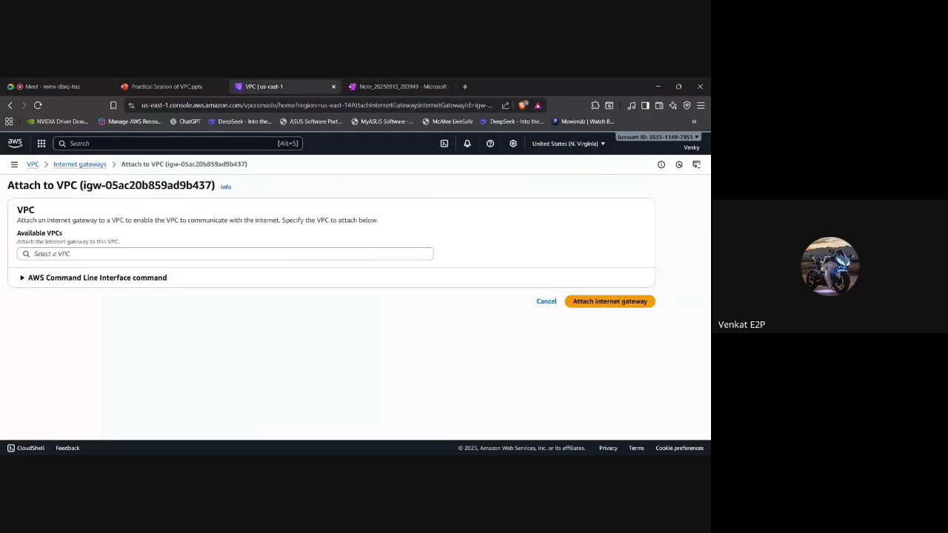
Attach the arcap-training gateway to vpc-0b1ae1a57536a85eb - arcap-vpc.
click(222, 253)
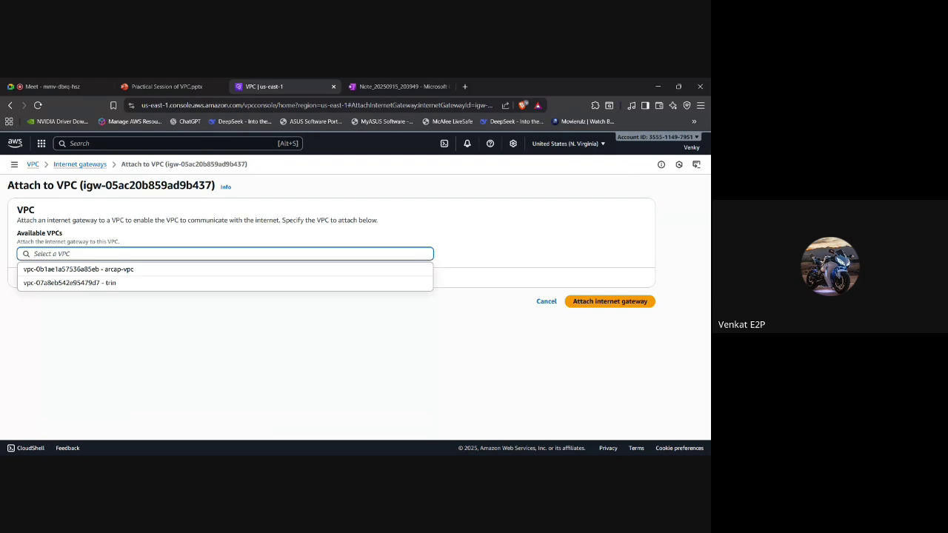
click(127, 270)
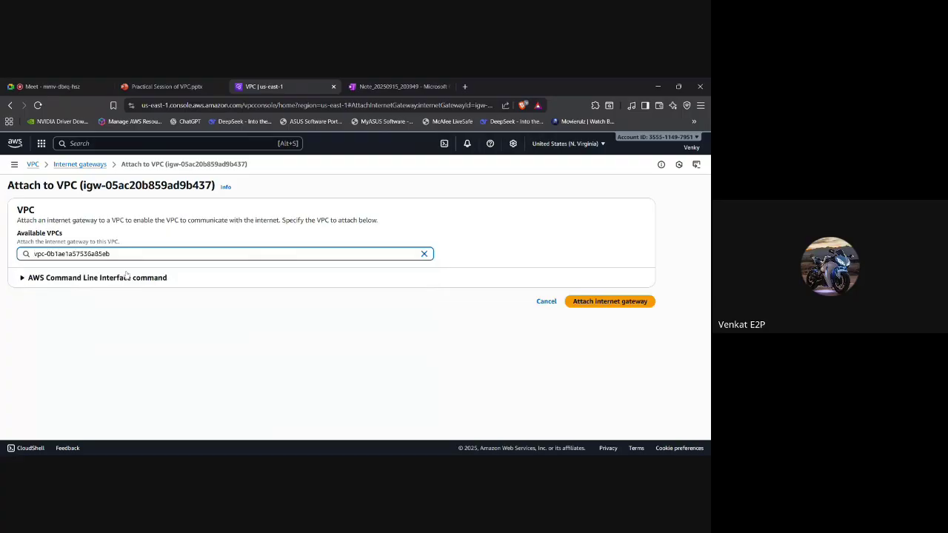
click(601, 302)
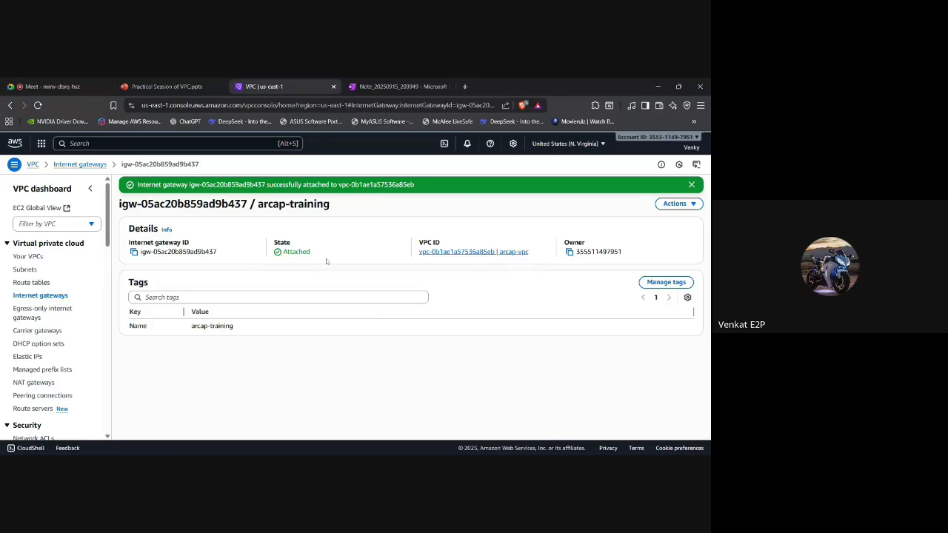
Highlight the gateway's Attached state, then switch to the VPC presentation slides.
drag(317, 253, 265, 251)
click(373, 243)
click(144, 86)
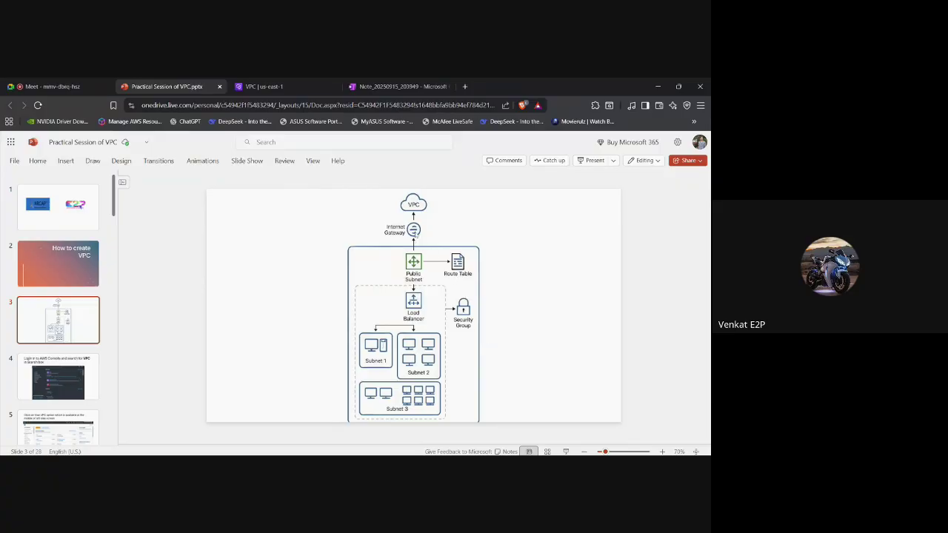
Switch from the slide deck back to the VPC | us-east-1 console tab.
click(264, 86)
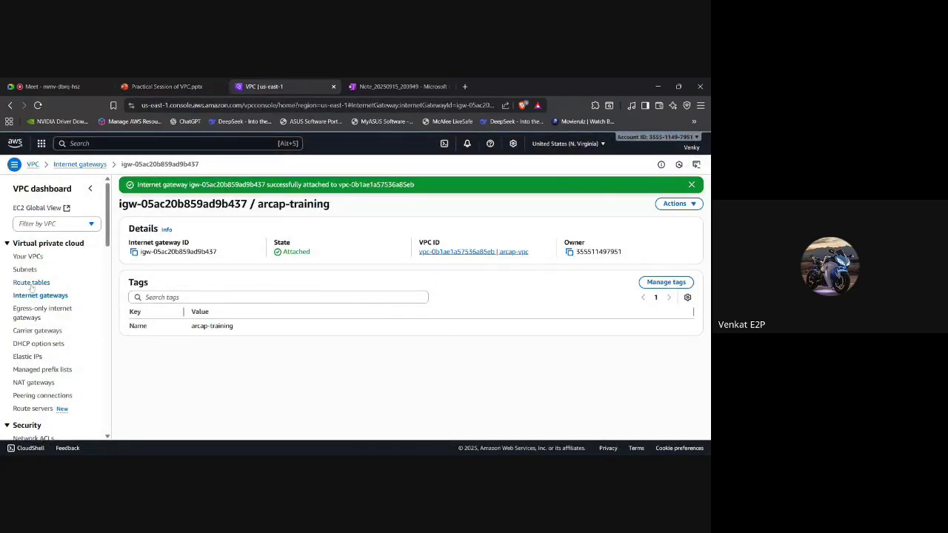
Create route table 'pub-RT' in arcap-vpc and return to the route tables list.
click(31, 283)
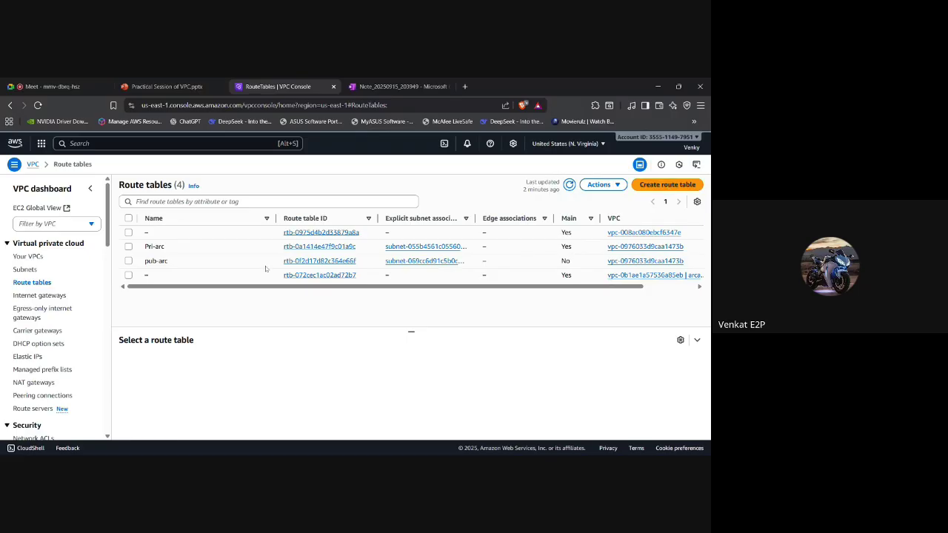
click(682, 186)
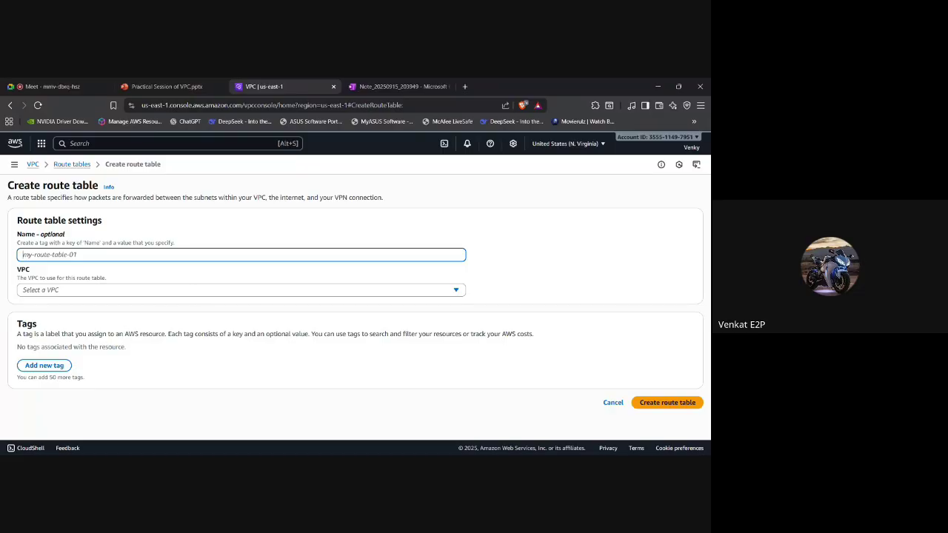
text(pub)
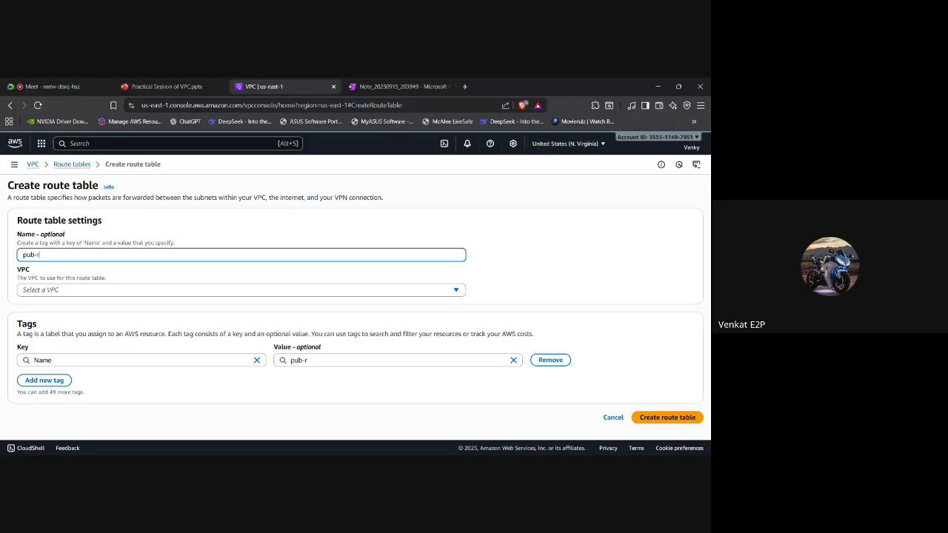
text(-r)
key(BackSpace)
text(ER)
key(BackSpace)
key(BackSpace)
text(RT)
click(93, 293)
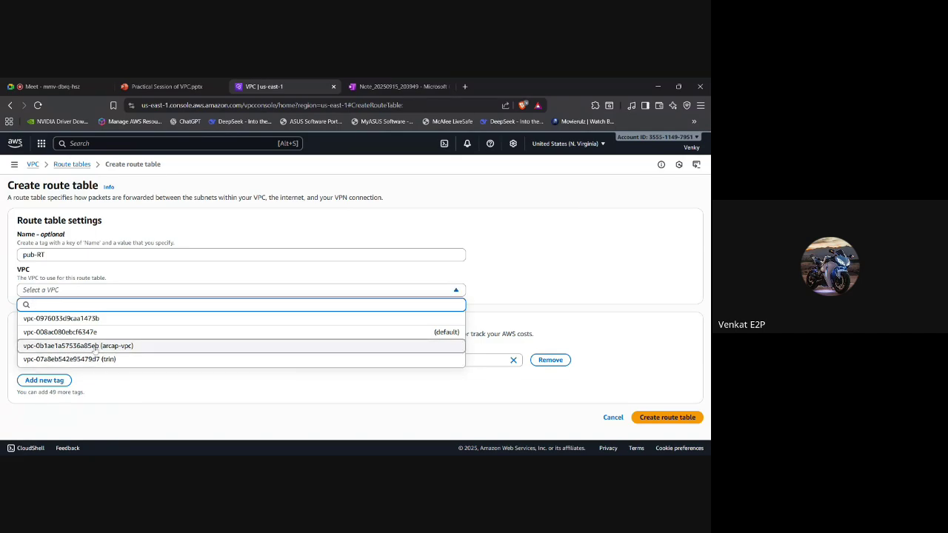
click(95, 348)
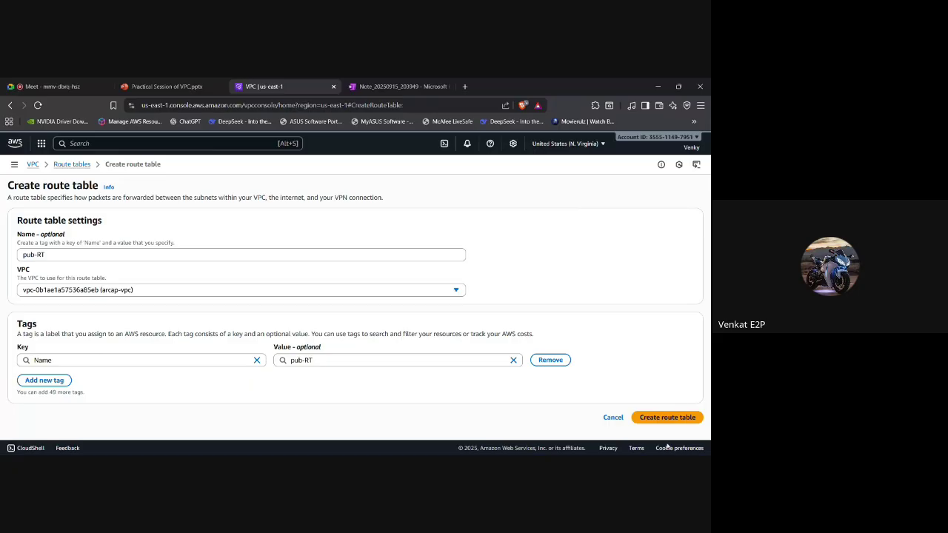
click(682, 421)
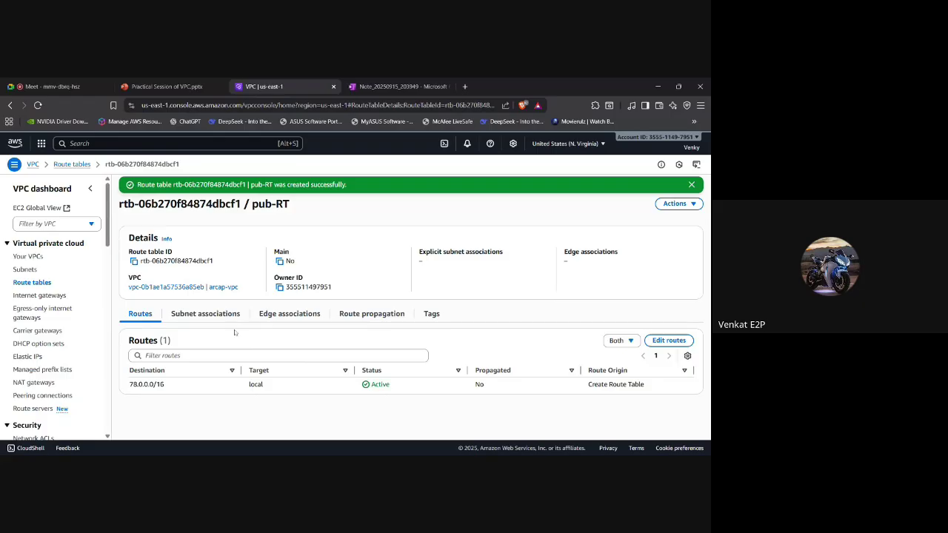
click(46, 283)
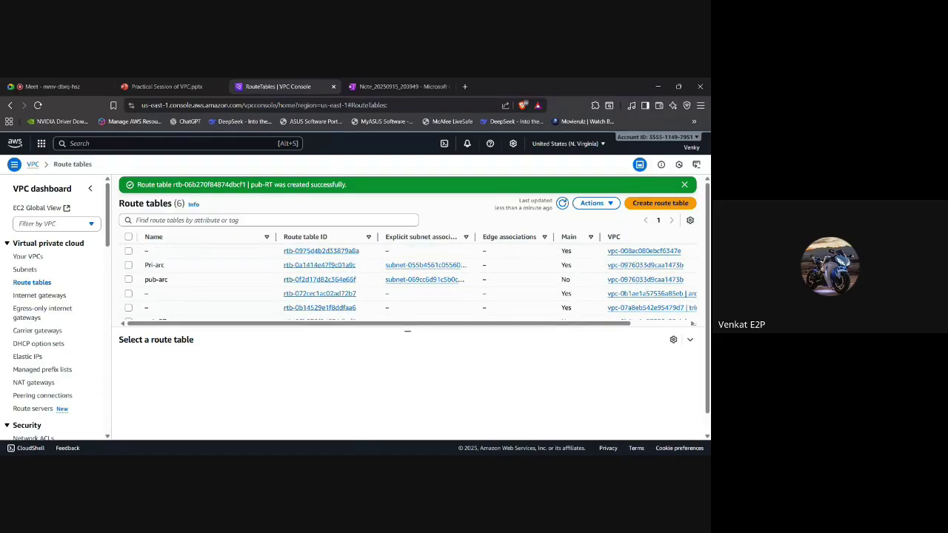
Inspect public-arcap-training's route table, then check rtb-072cec1ac02ad72b7 in Route tables.
scroll(152, 288, down, 1)
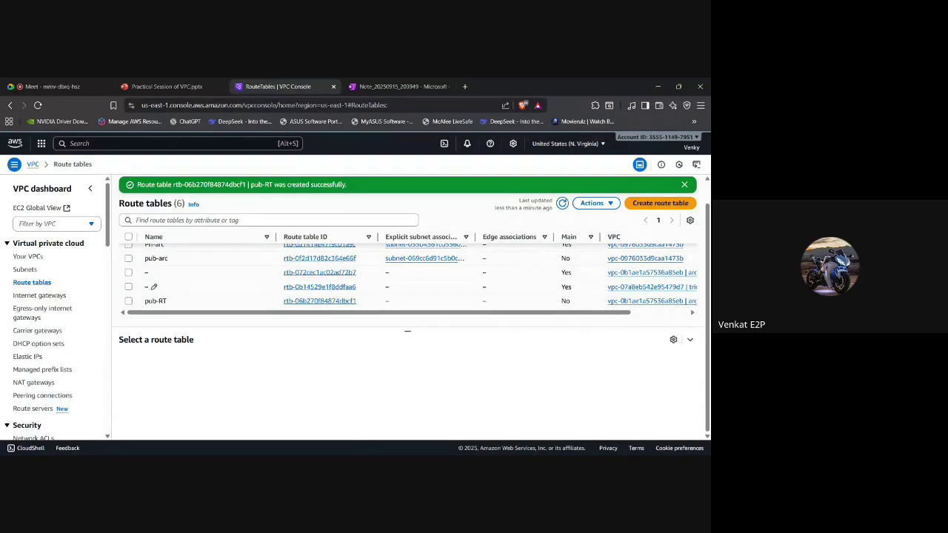
click(26, 271)
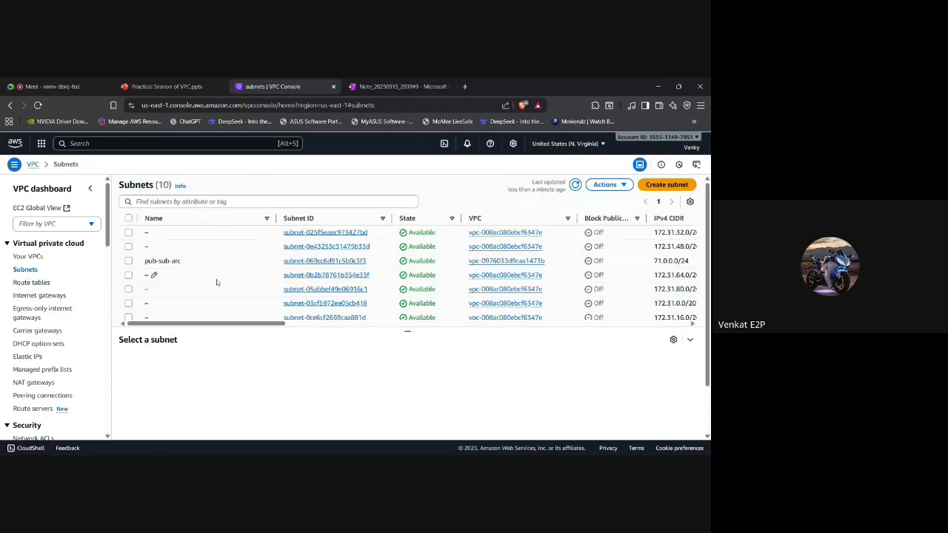
scroll(222, 281, down, 2)
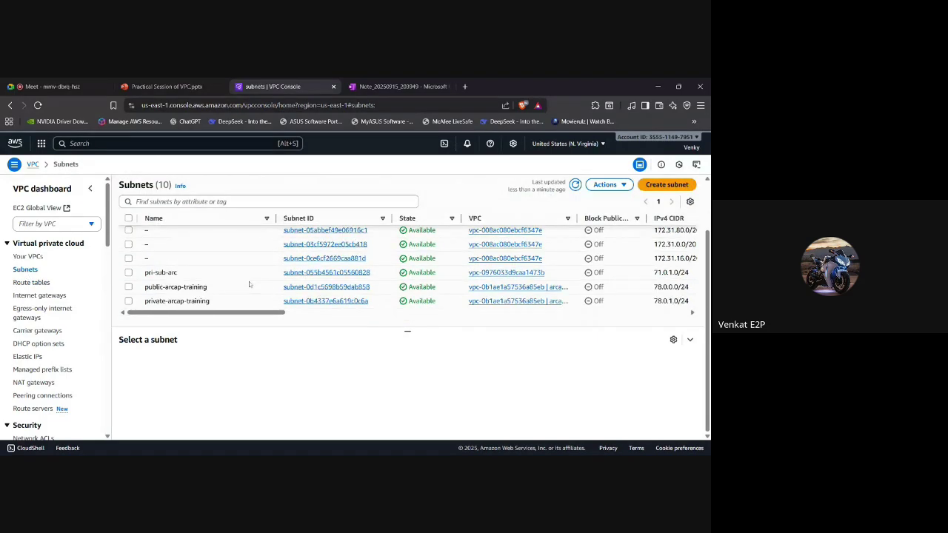
click(129, 287)
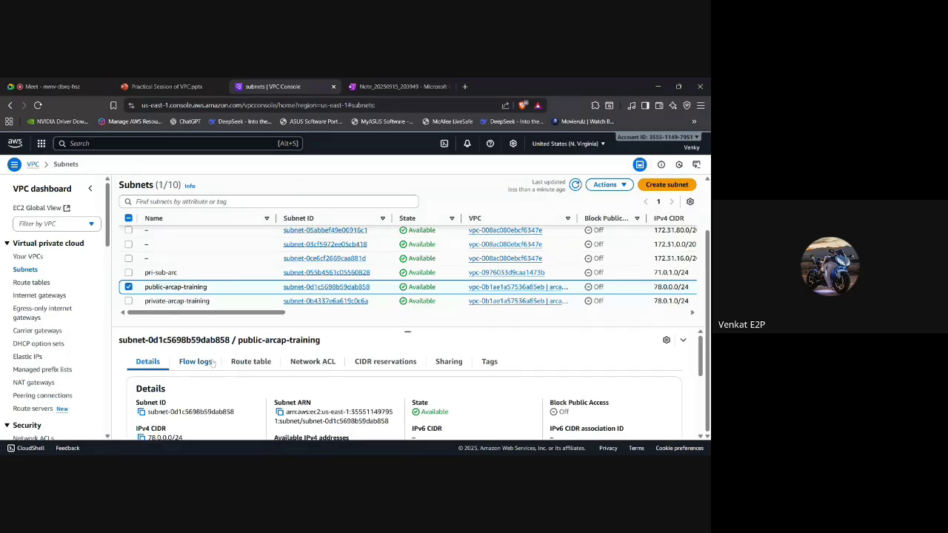
click(242, 363)
scroll(358, 364, down, 1)
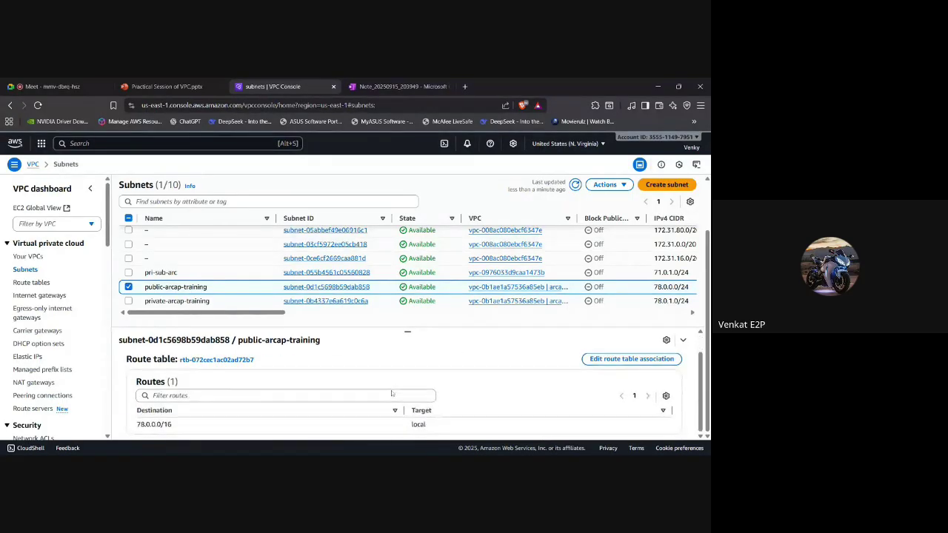
scroll(342, 368, up, 1)
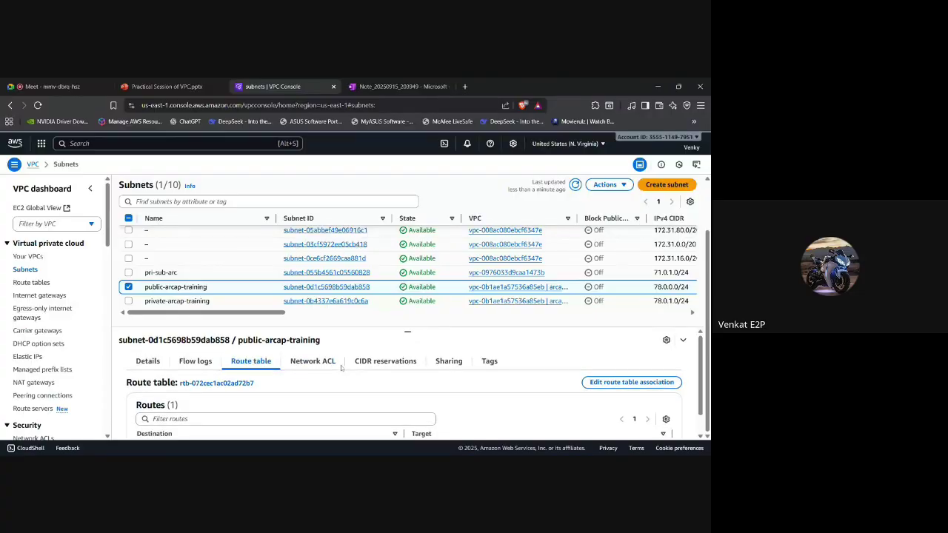
scroll(342, 368, down, 1)
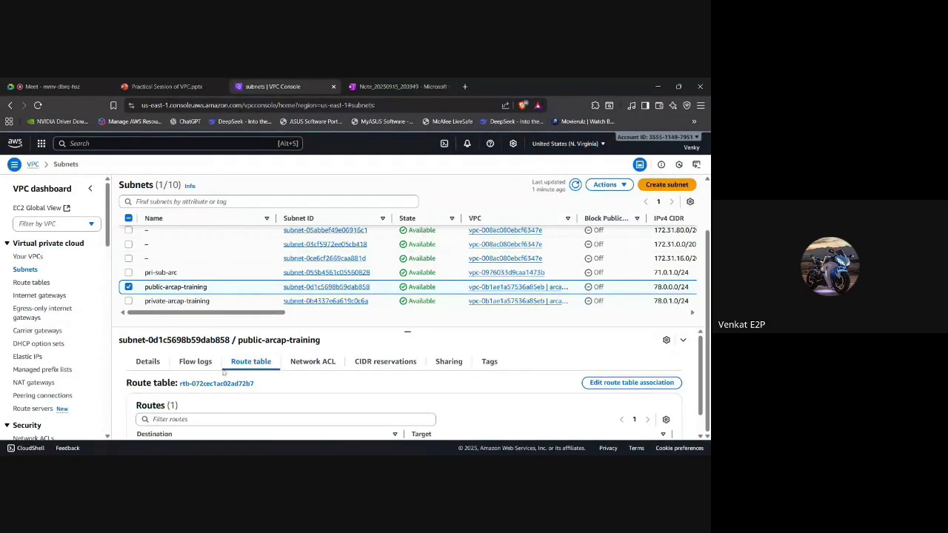
scroll(251, 364, down, 1)
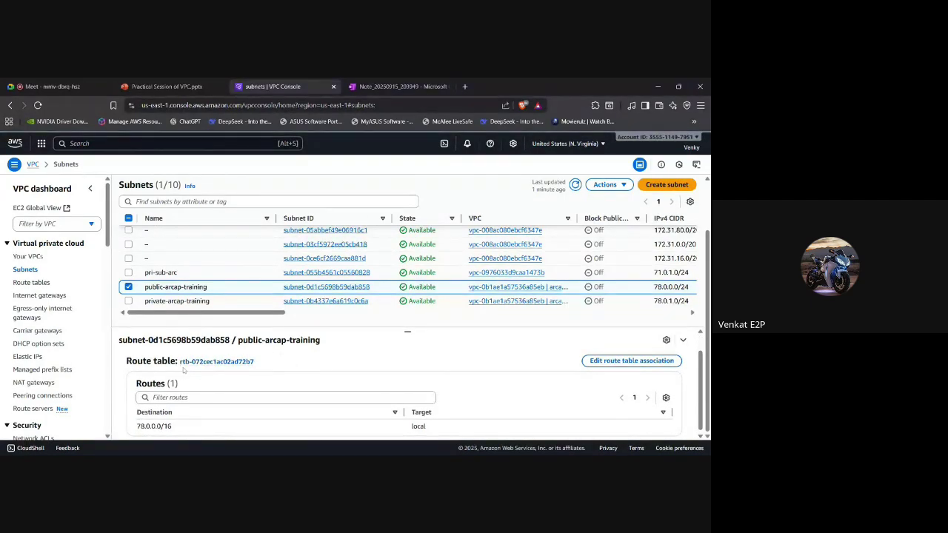
click(30, 283)
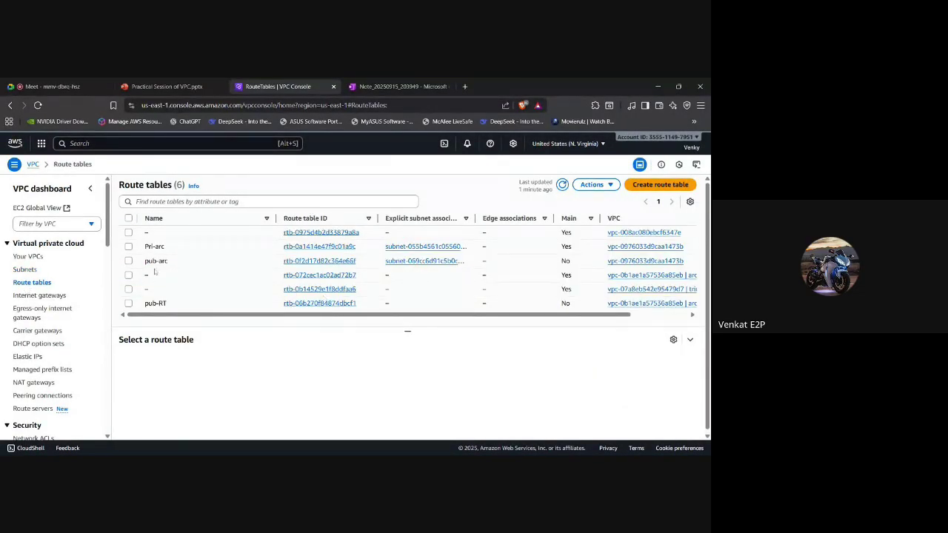
click(128, 275)
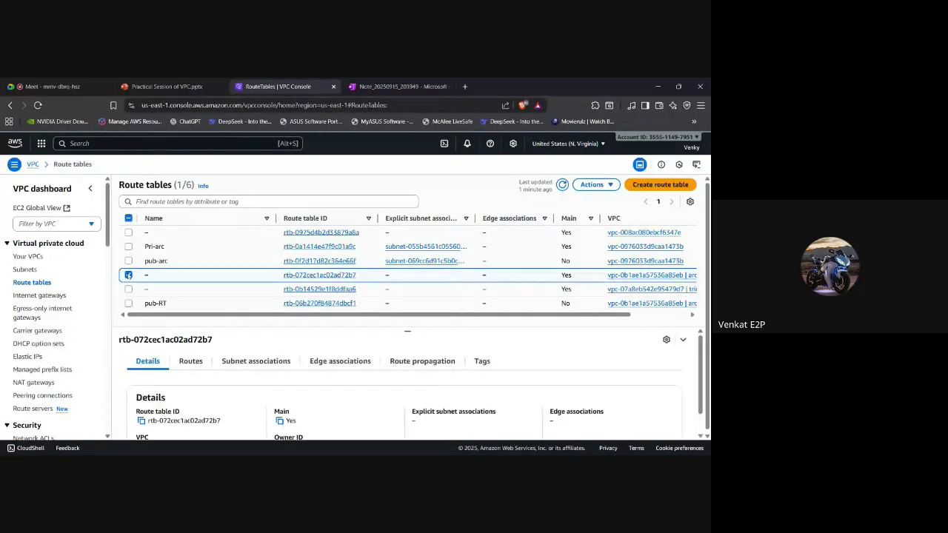
Select only private-arcap-training and view its route table with the local 78.0.0.0/16 route.
click(25, 270)
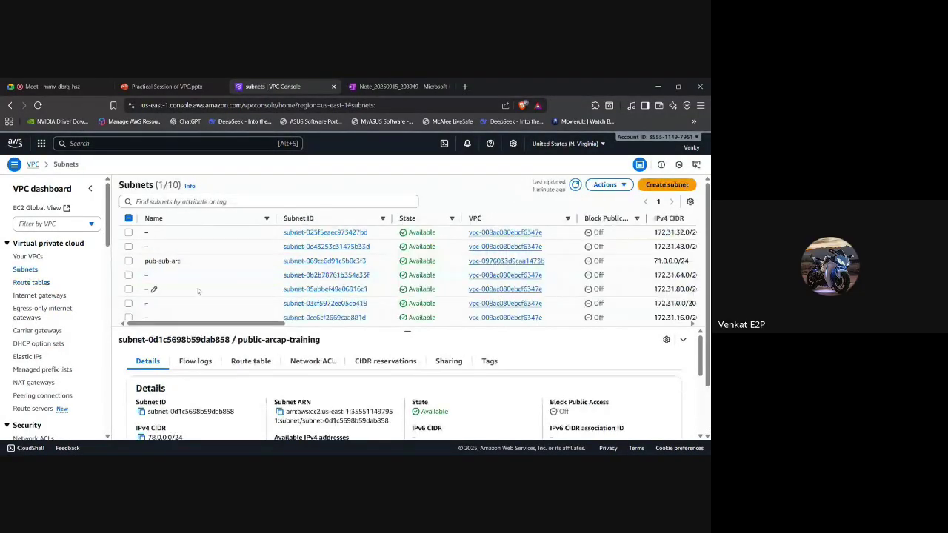
click(152, 288)
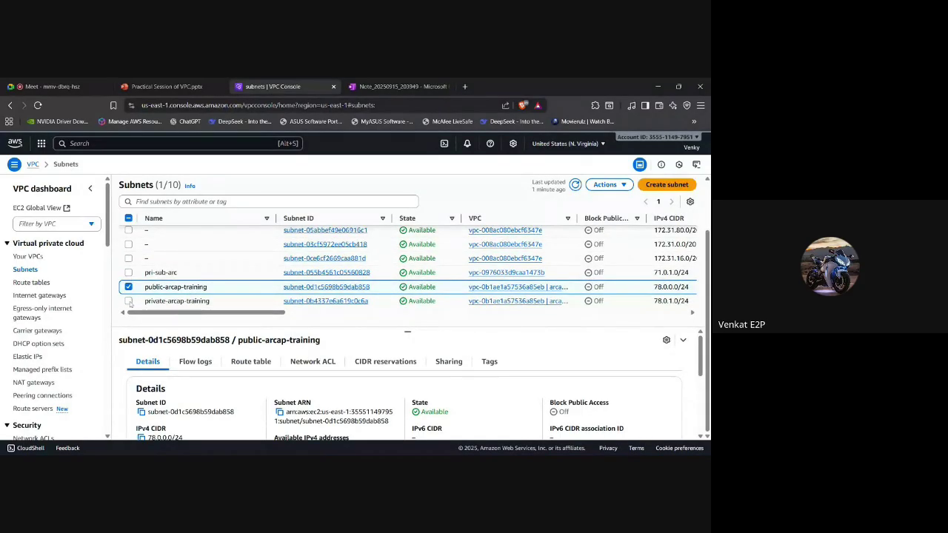
click(129, 302)
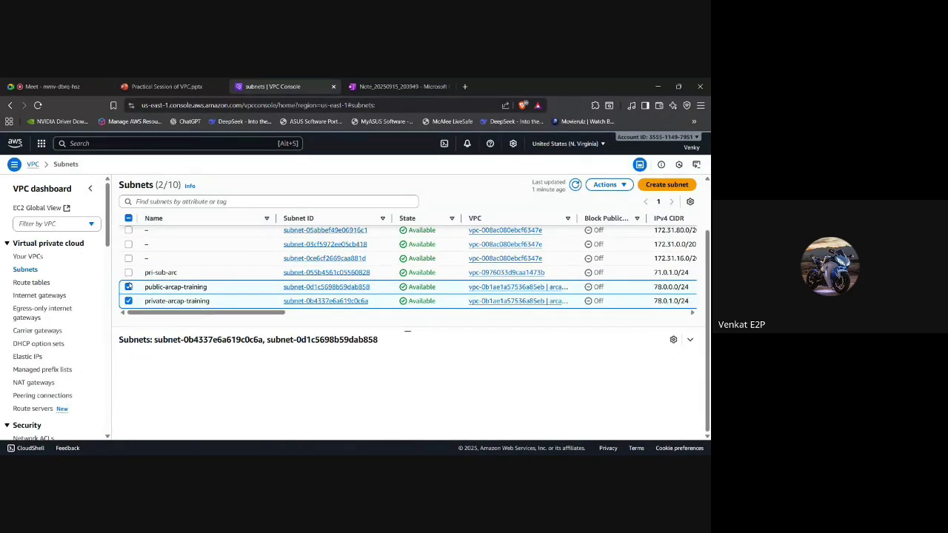
click(129, 286)
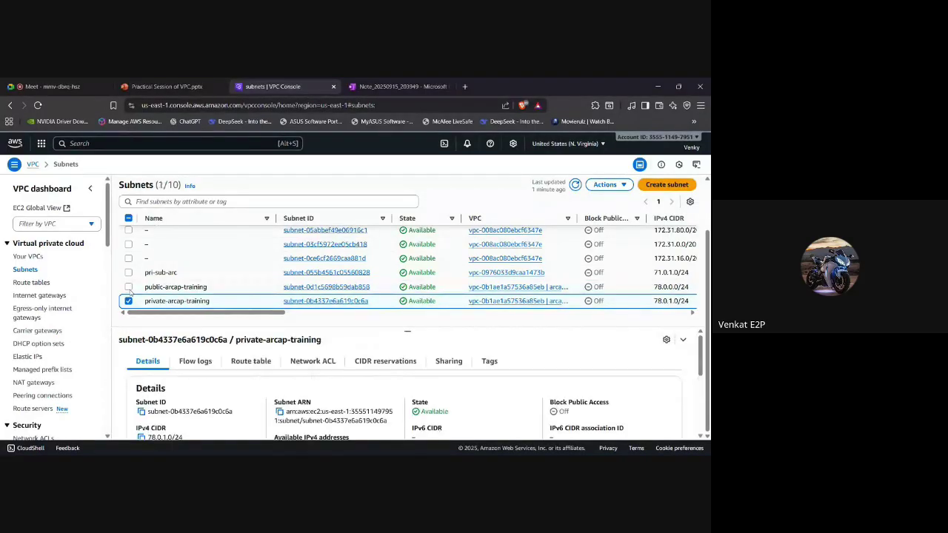
click(256, 362)
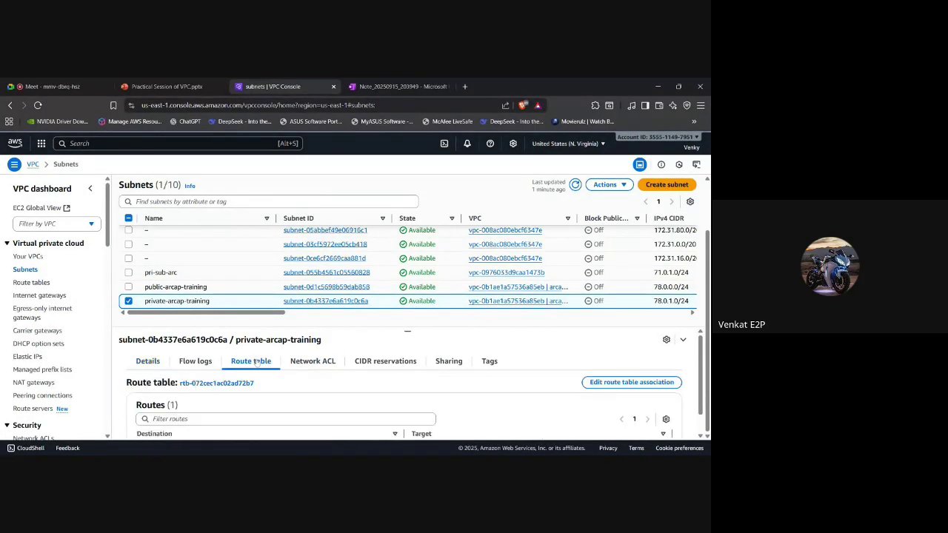
scroll(351, 379, down, 1)
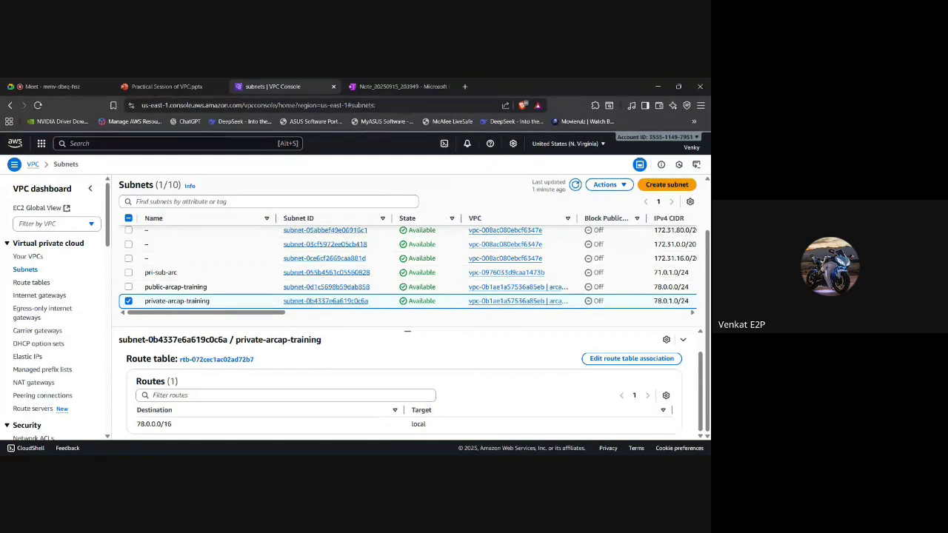
click(165, 87)
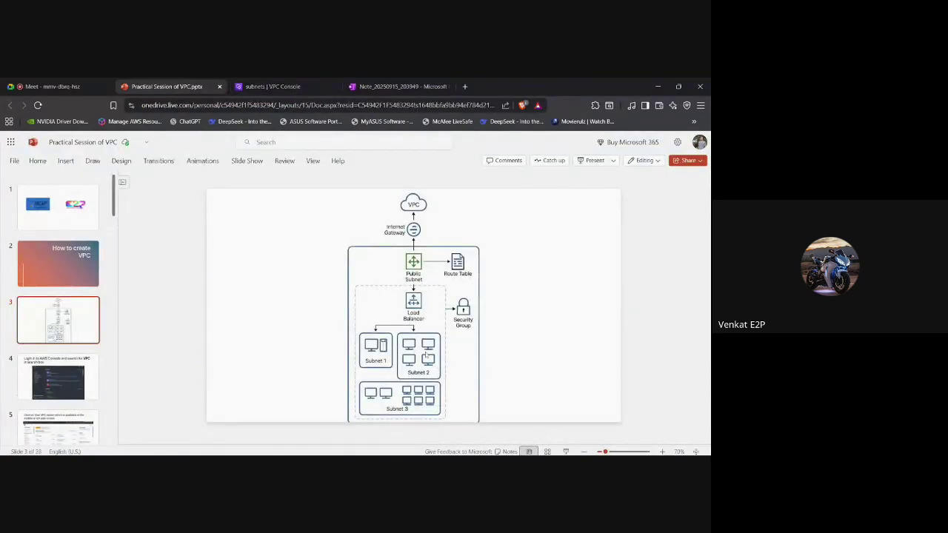
click(375, 356)
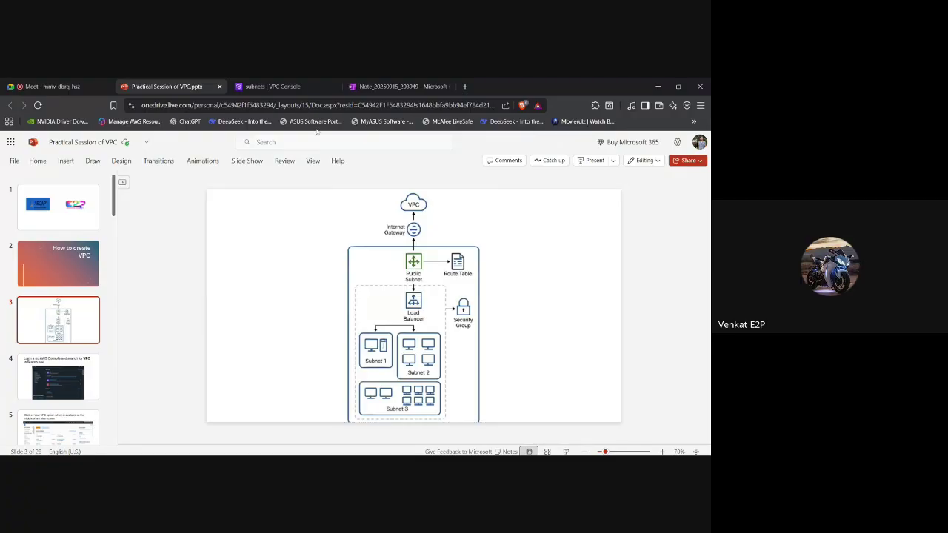
click(273, 86)
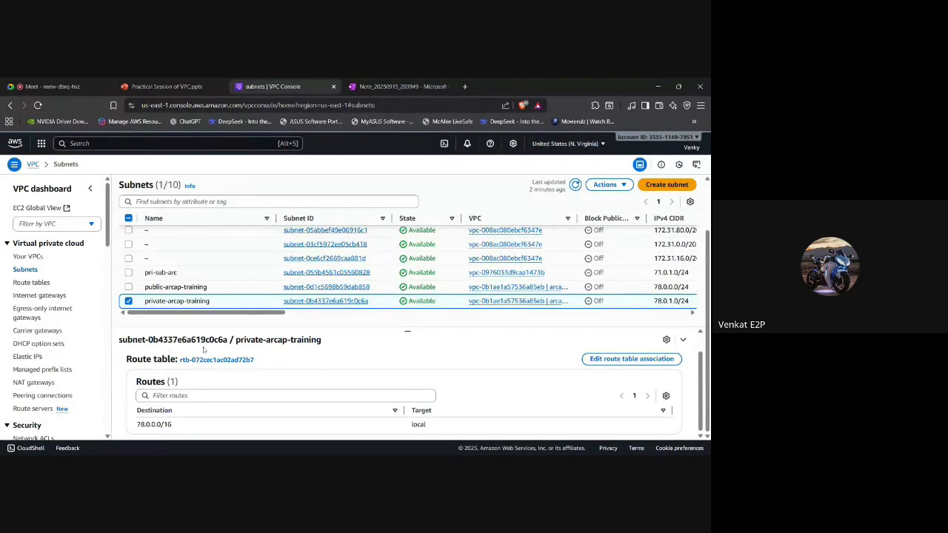
Rename route table rtb-072cec1ac02ad72b7 to 'Private-train'.
click(28, 284)
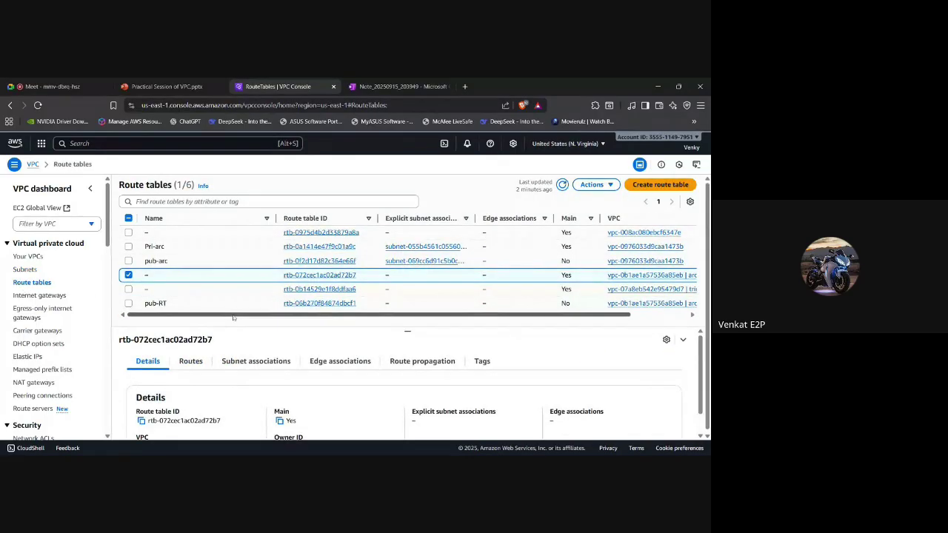
scroll(230, 298, down, 1)
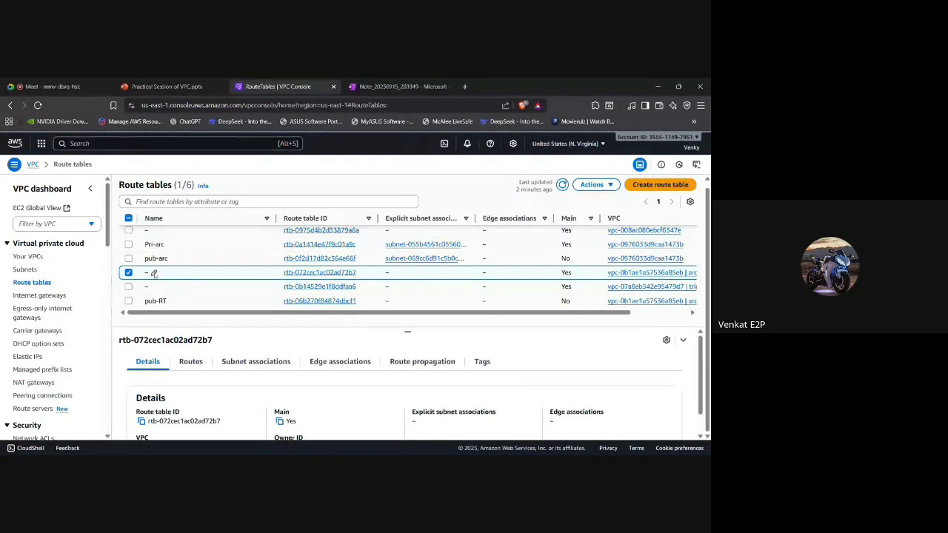
click(154, 273)
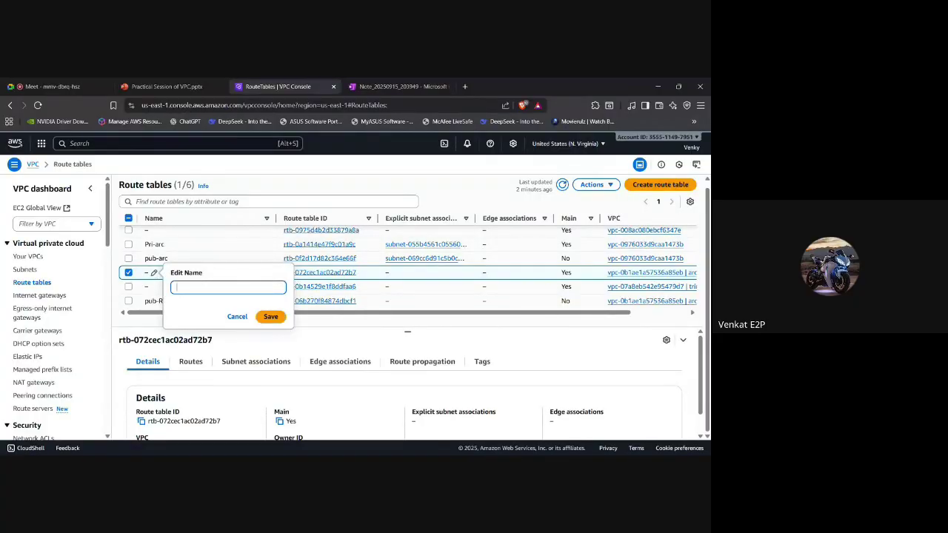
text(Private-train)
click(271, 320)
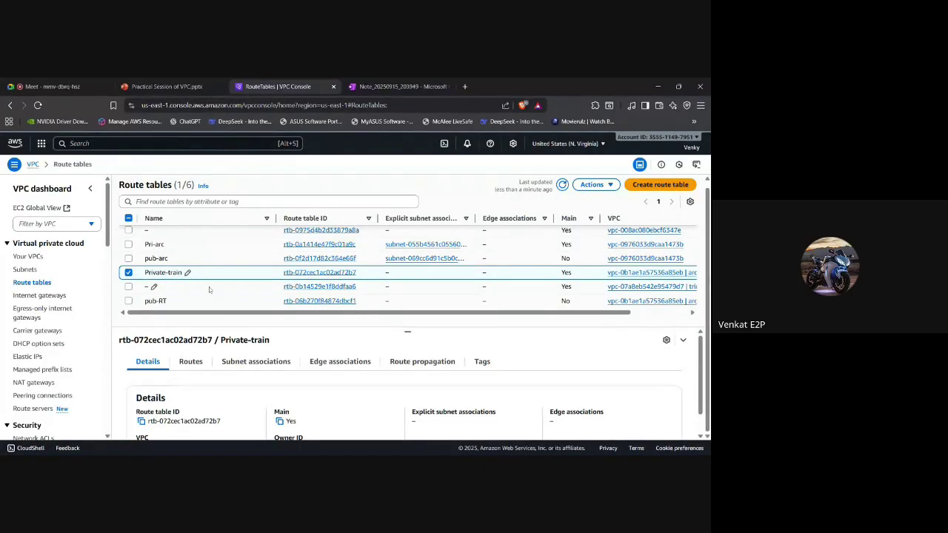
scroll(252, 363, down, 1)
scroll(252, 363, up, 1)
In Private-train's subnet associations, tick private-arcap-training and save the association.
click(251, 363)
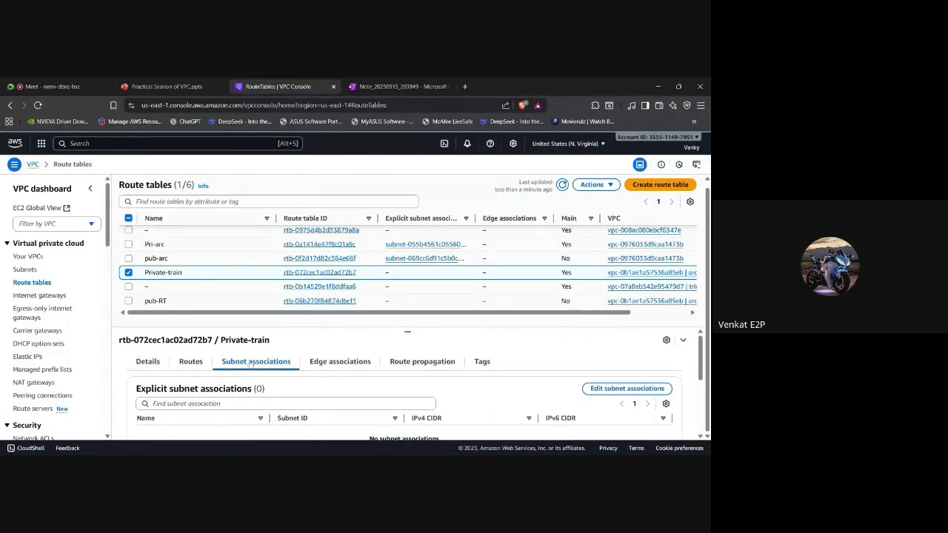
scroll(251, 363, down, 1)
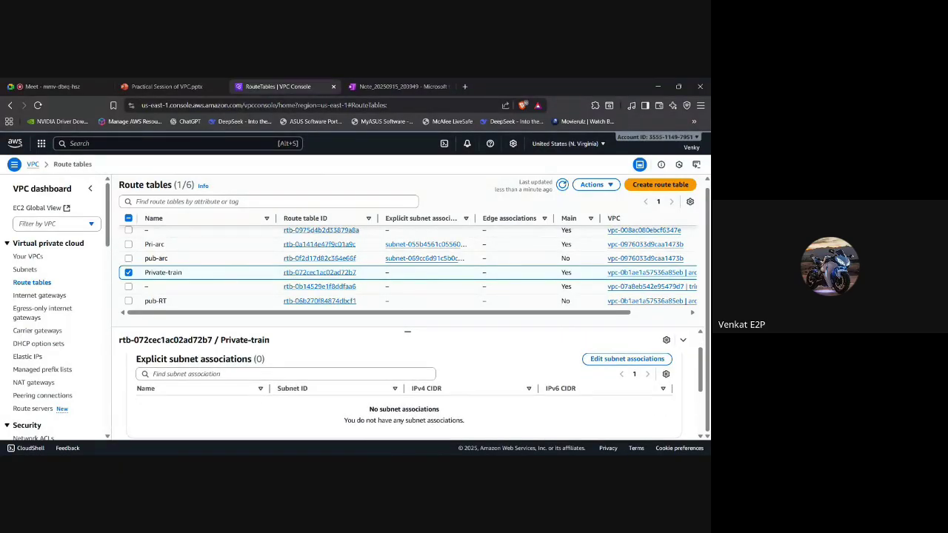
click(641, 358)
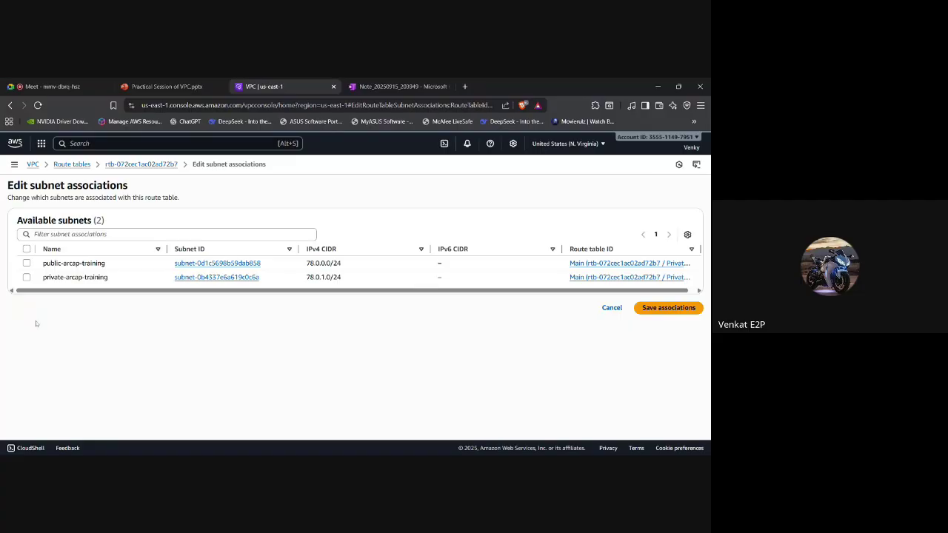
click(26, 277)
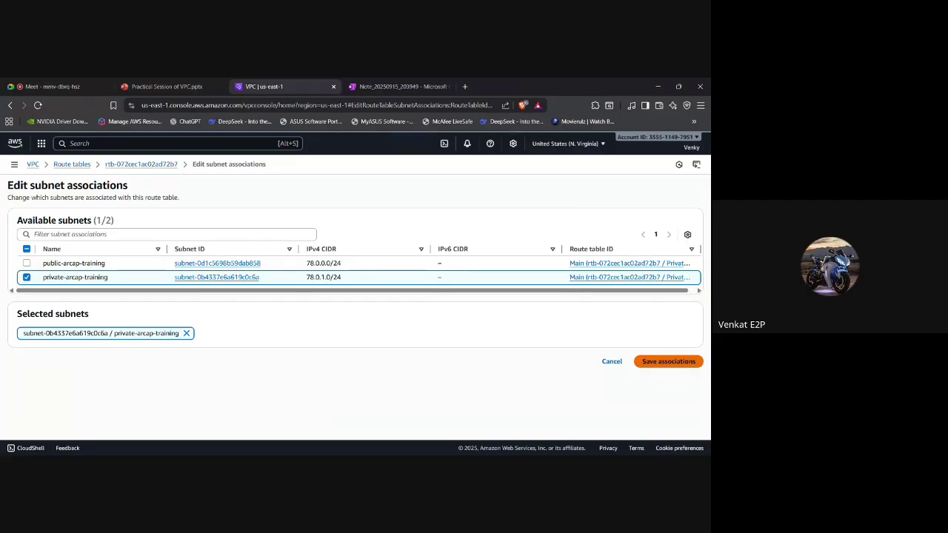
click(666, 364)
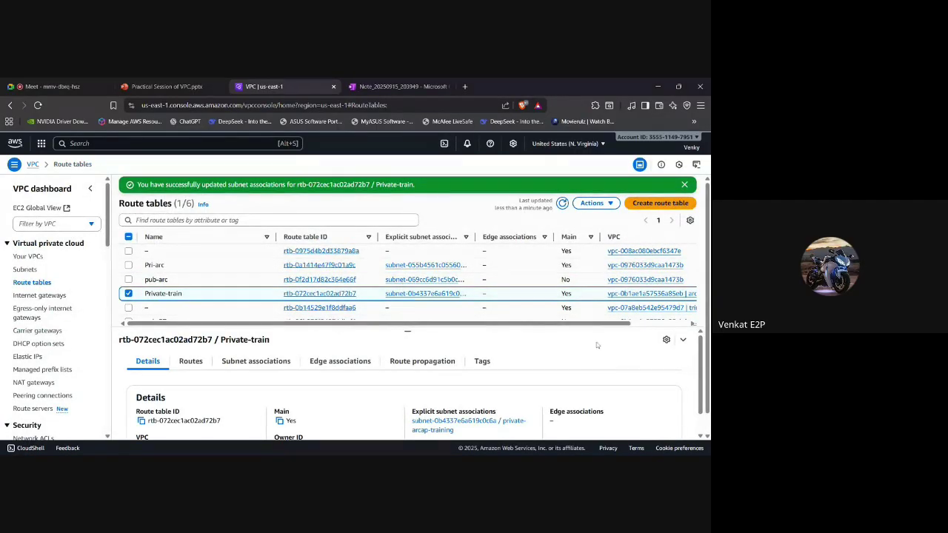
scroll(187, 295, down, 1)
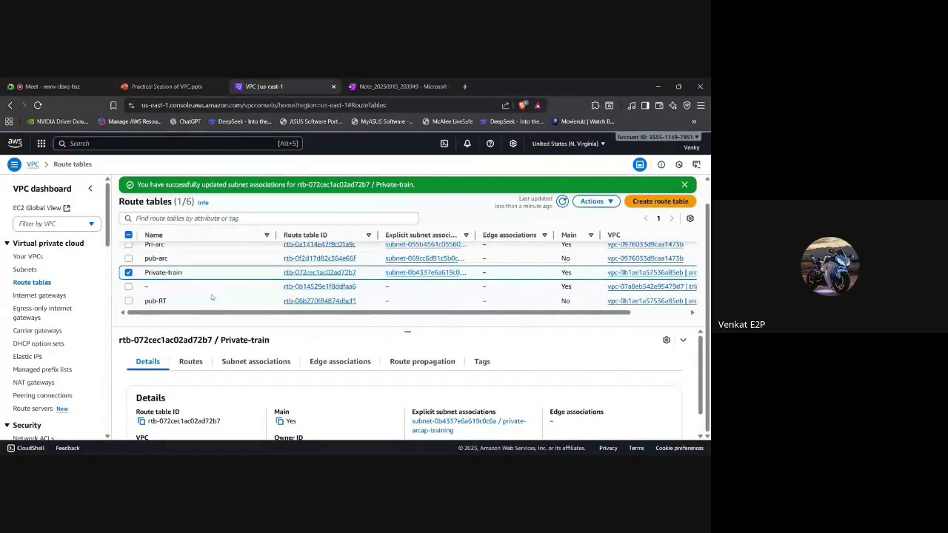
click(129, 273)
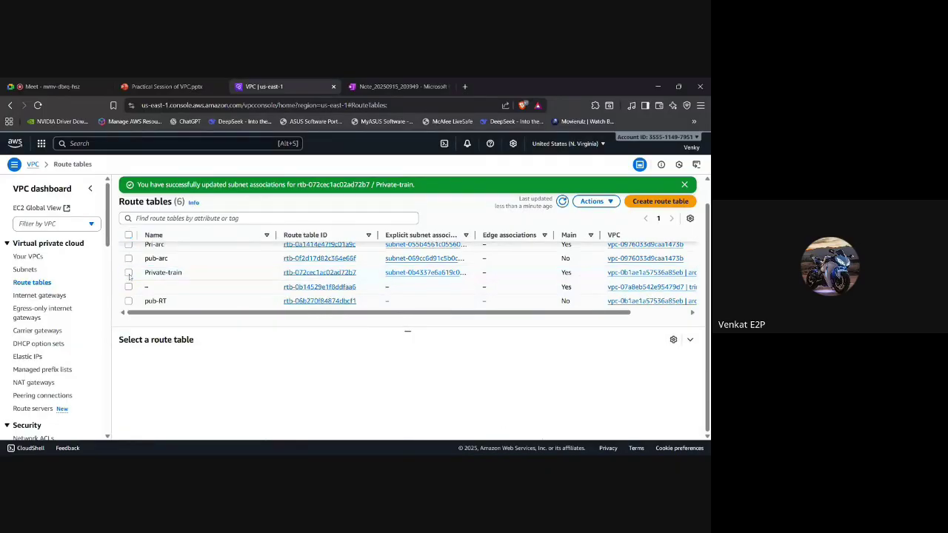
click(128, 300)
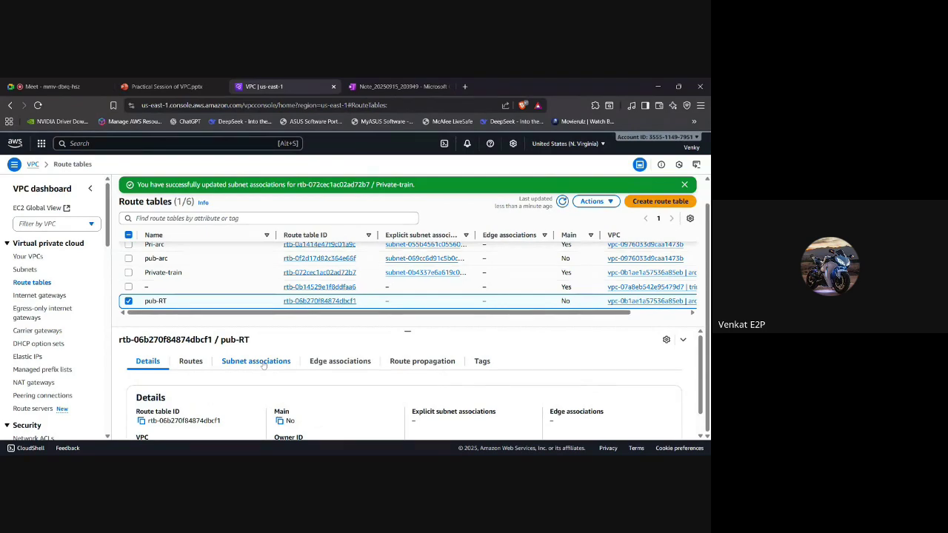
click(260, 363)
scroll(373, 384, down, 2)
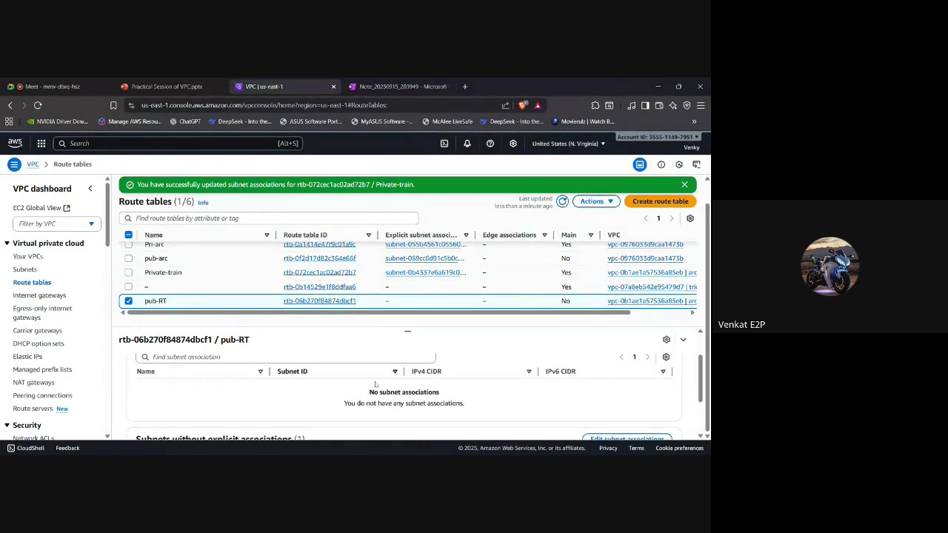
scroll(536, 380, up, 2)
click(607, 389)
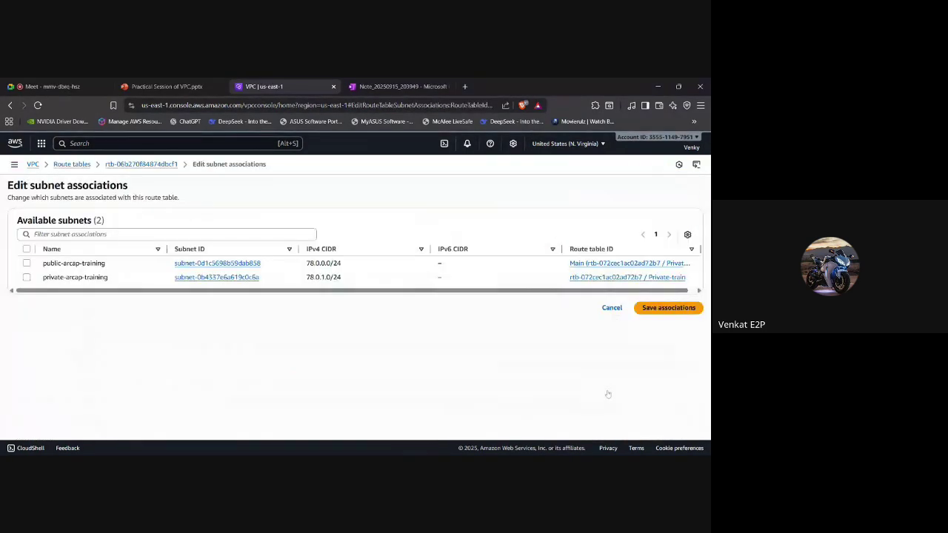
click(27, 263)
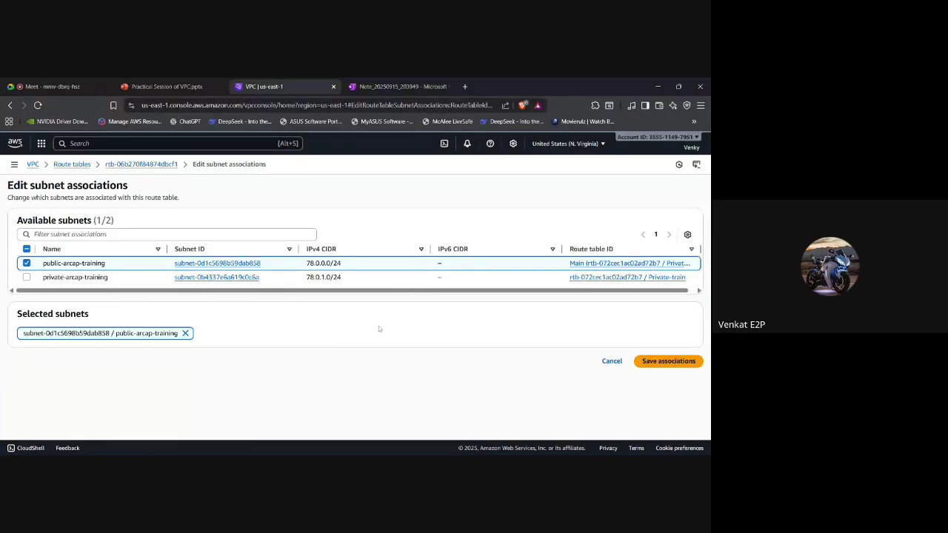
click(695, 361)
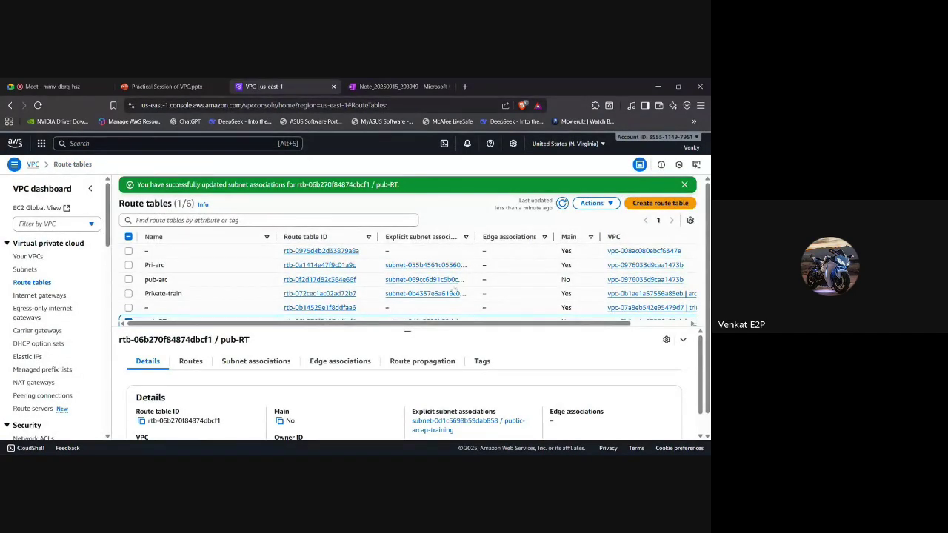
scroll(239, 296, down, 1)
scroll(239, 296, down, 1)
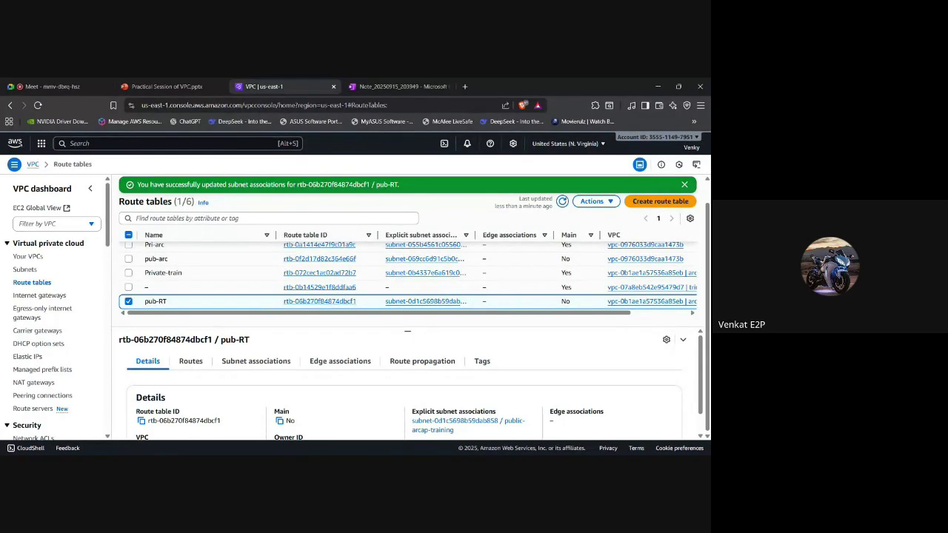
Edit pub-RT's routes, consult the diagram slides, and add a blank route row.
click(189, 362)
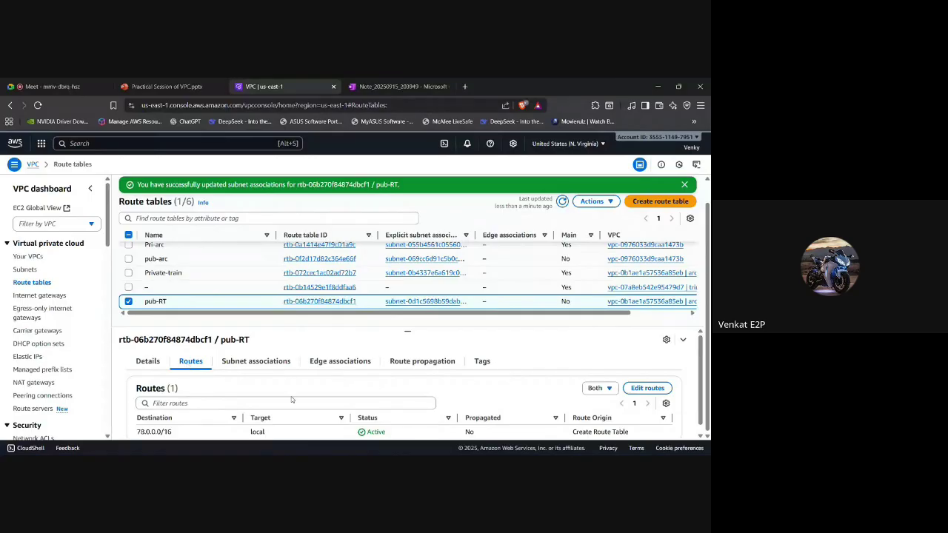
scroll(291, 396, down, 1)
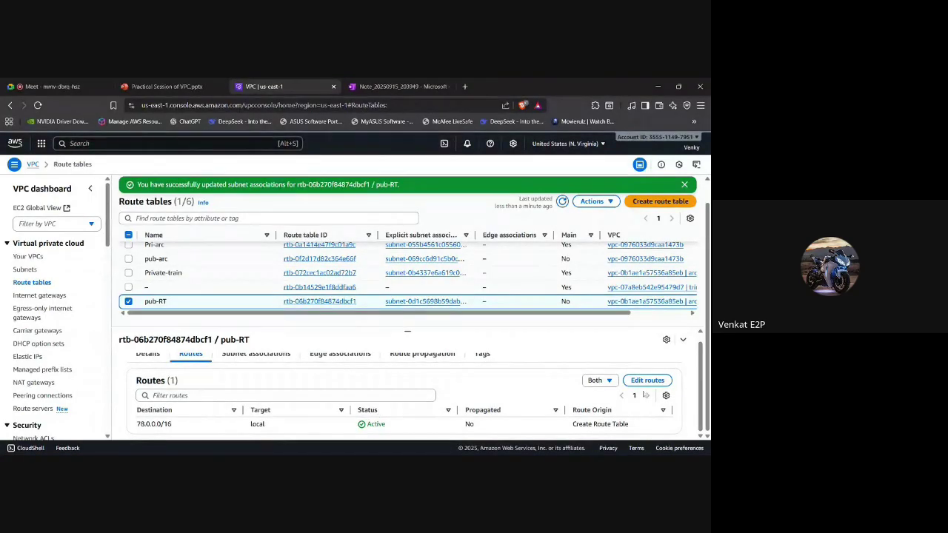
click(646, 381)
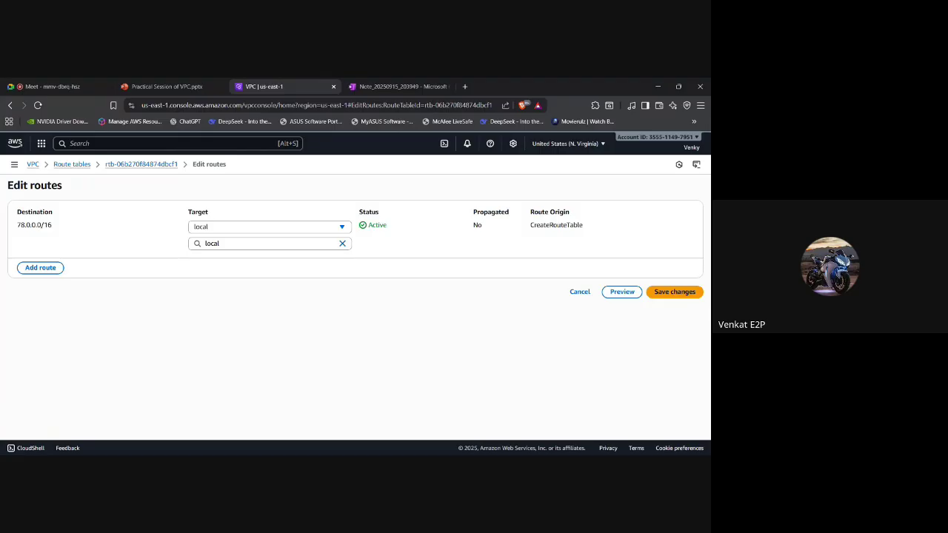
click(163, 85)
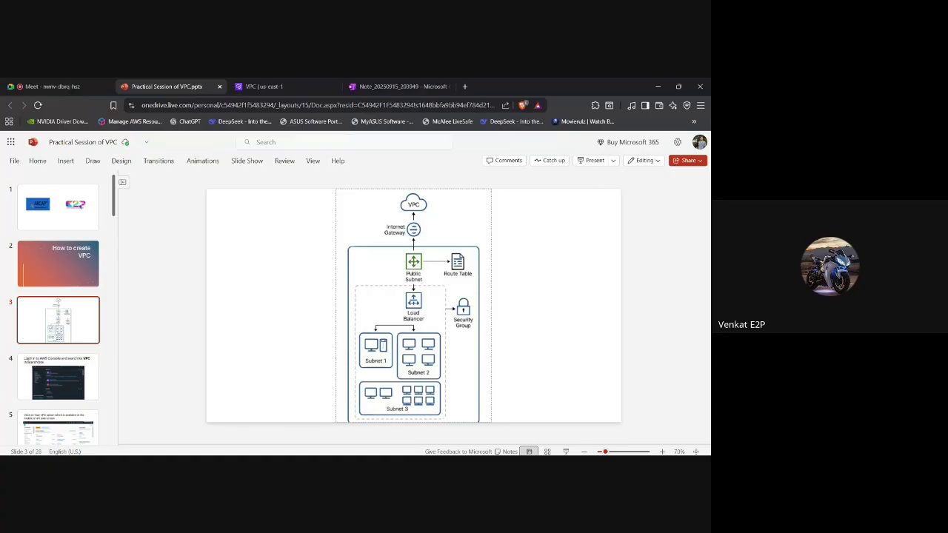
click(281, 88)
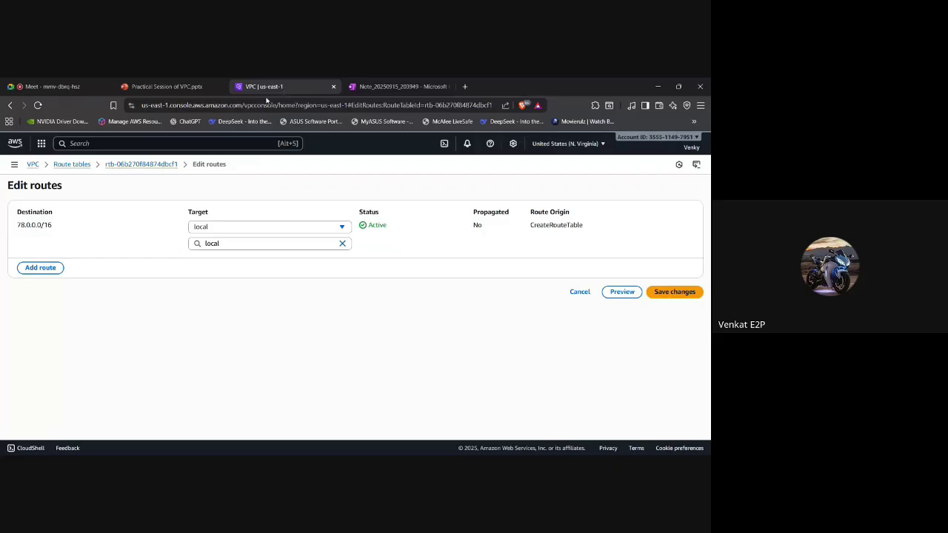
click(37, 270)
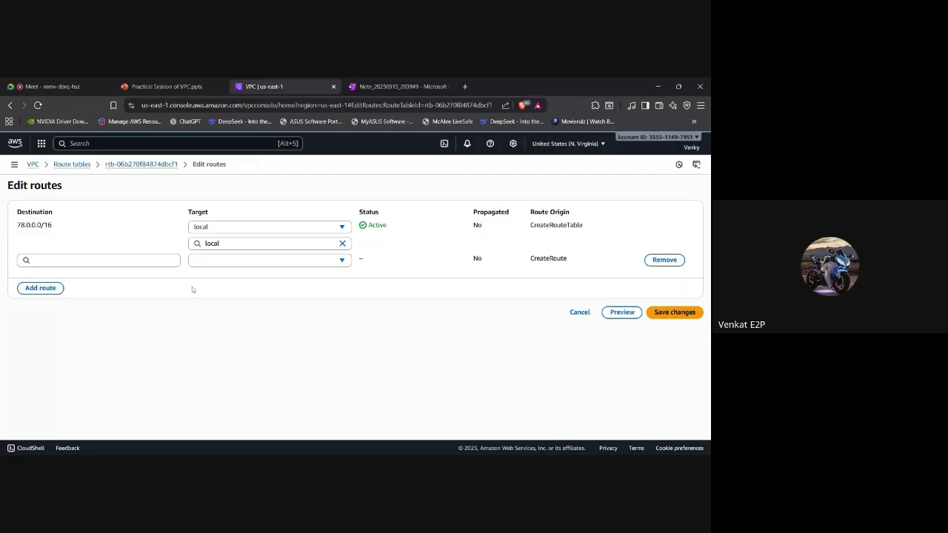
Pick 0.0.0.0/0 from the suggestions as the new pub-RT route's destination.
click(102, 261)
click(109, 237)
click(102, 261)
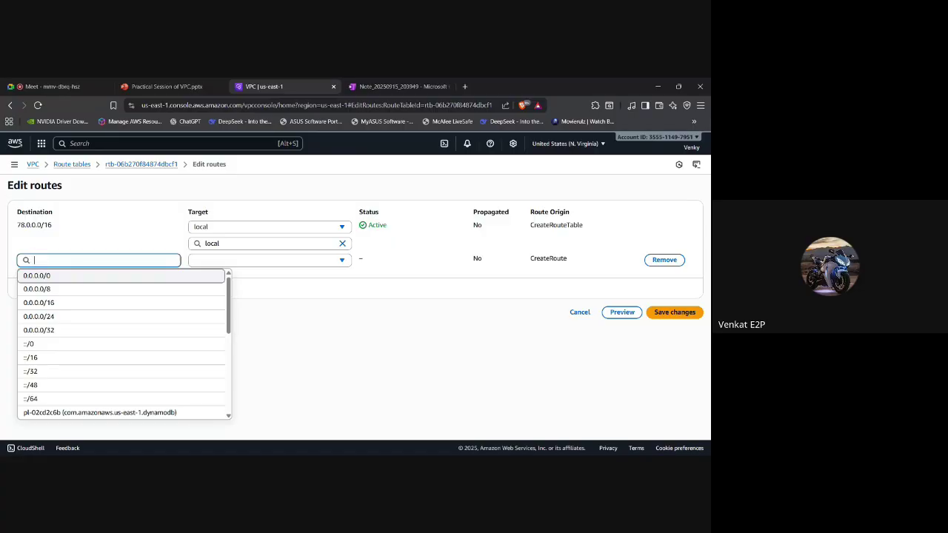
click(72, 278)
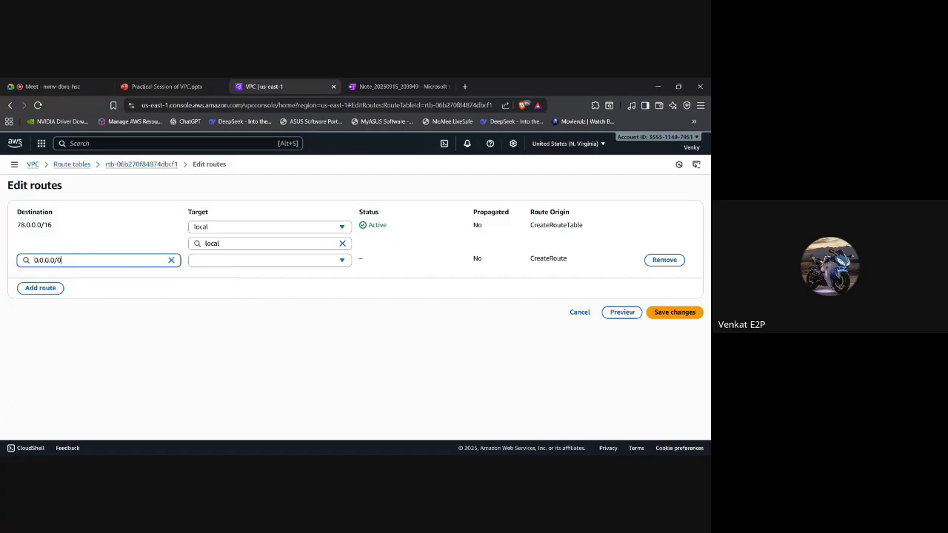
click(60, 261)
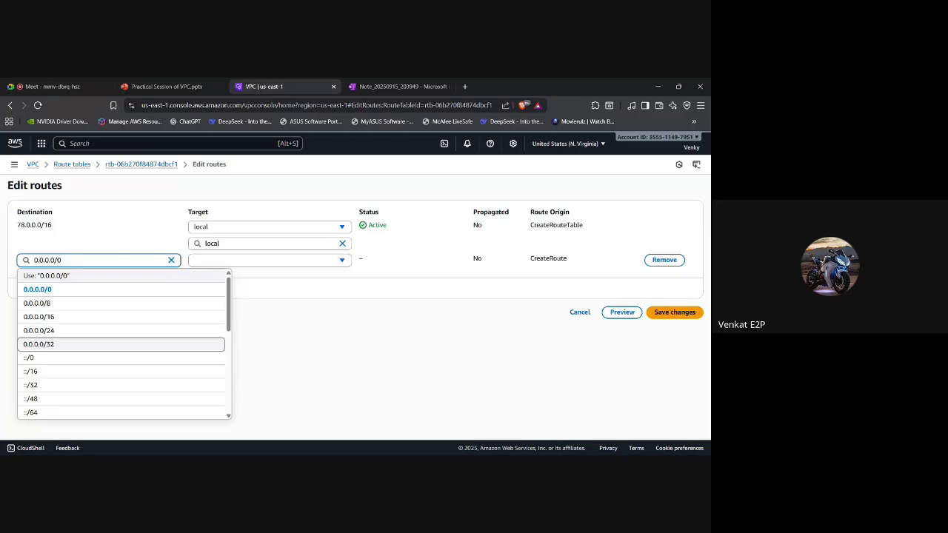
click(62, 290)
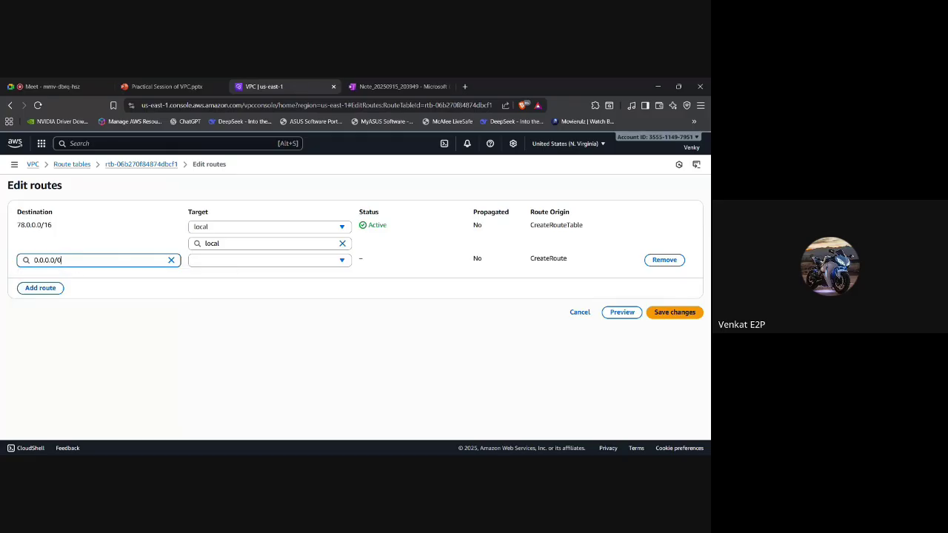
click(92, 260)
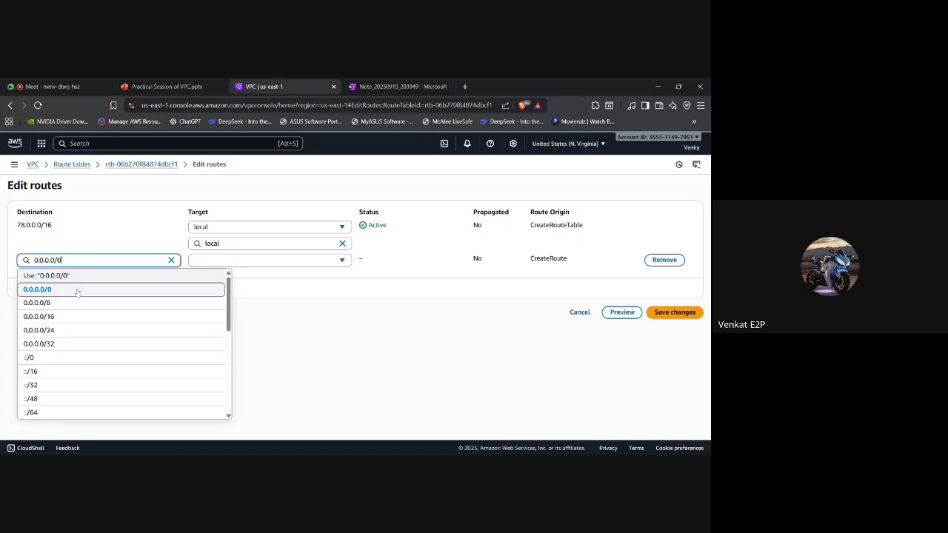
click(76, 290)
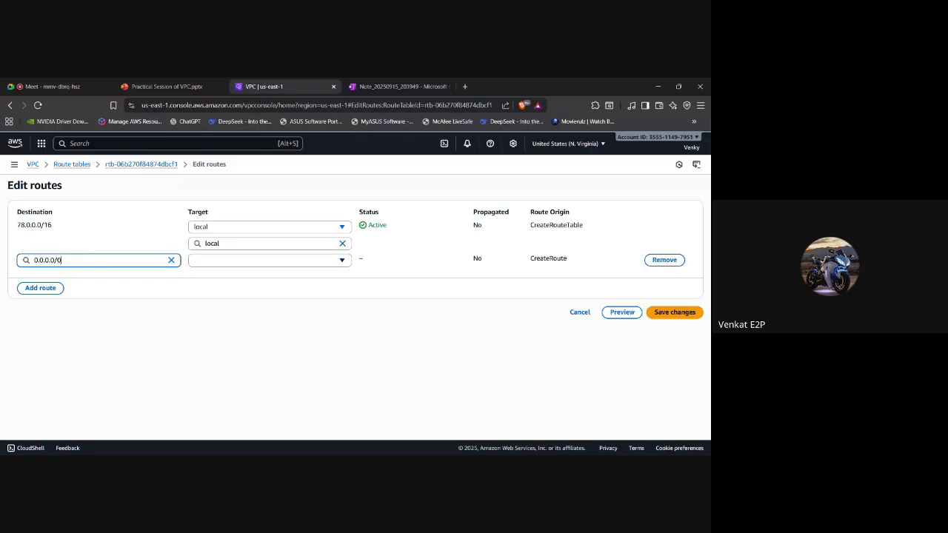
click(266, 261)
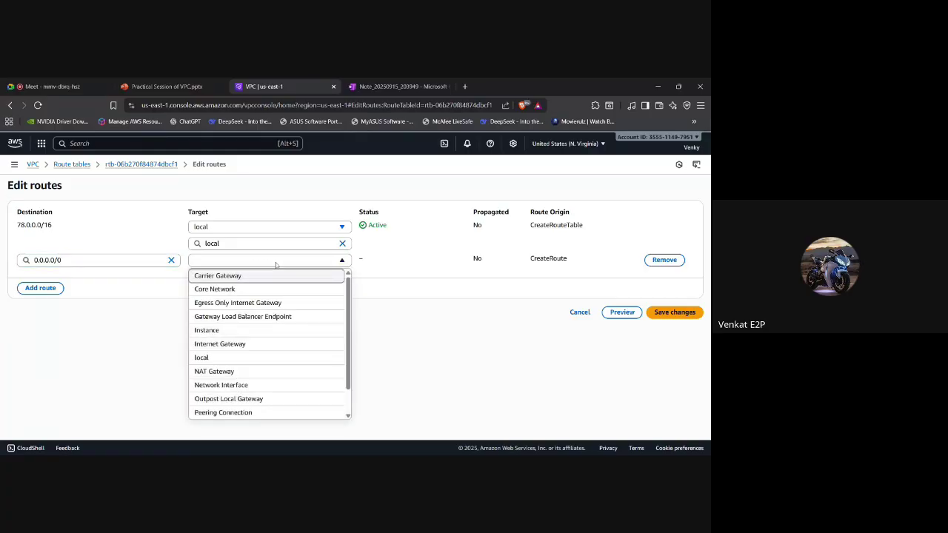
Target the 0.0.0.0/0 route at internet gateway igw-05ac20b859ad9b437 (arcap-training) and save the changes.
click(382, 267)
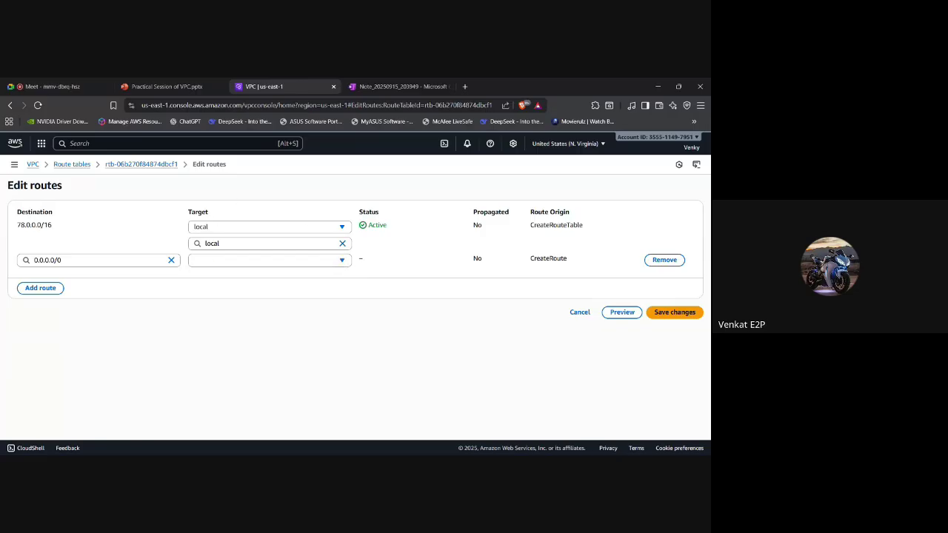
click(232, 259)
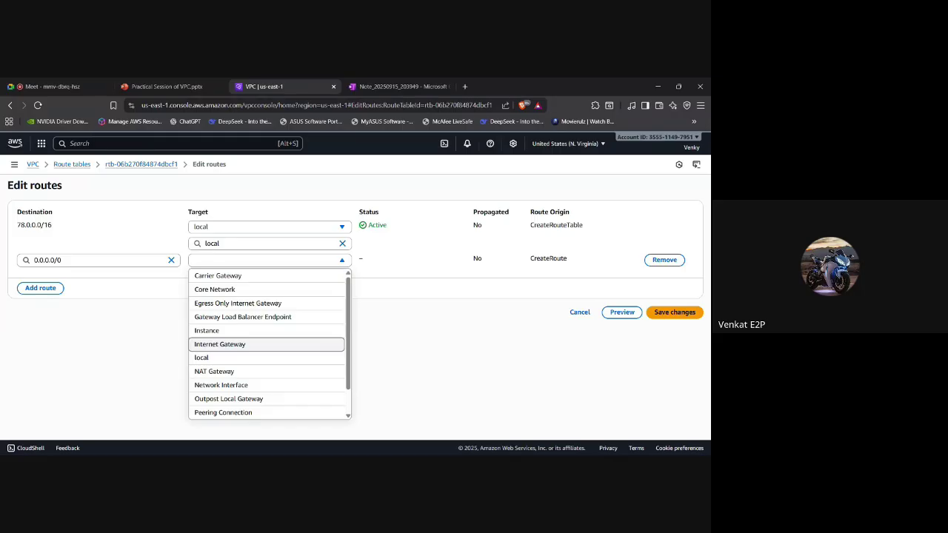
click(216, 345)
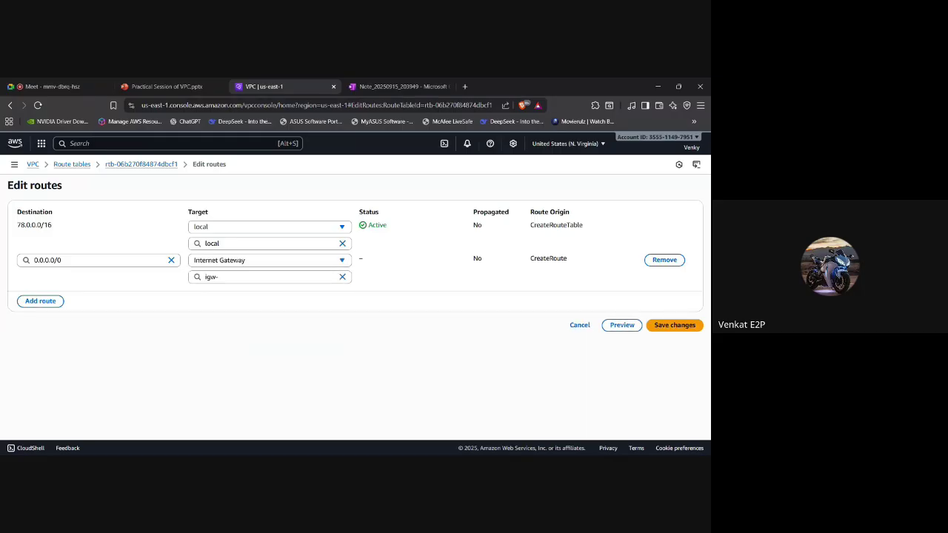
click(247, 277)
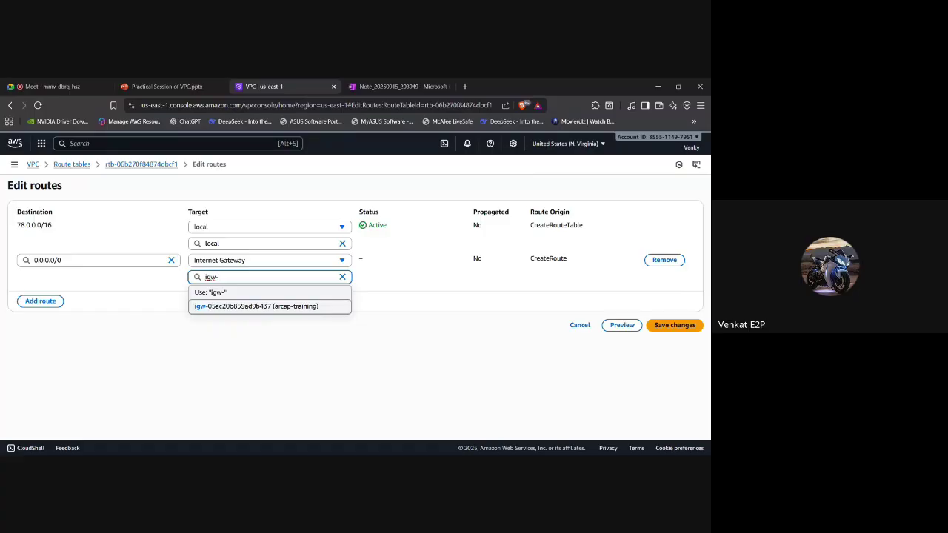
click(248, 306)
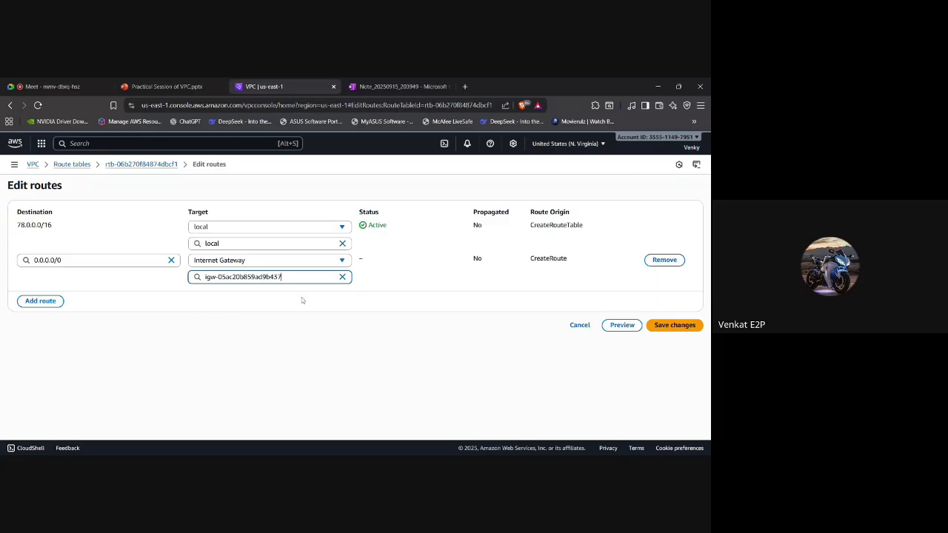
click(672, 330)
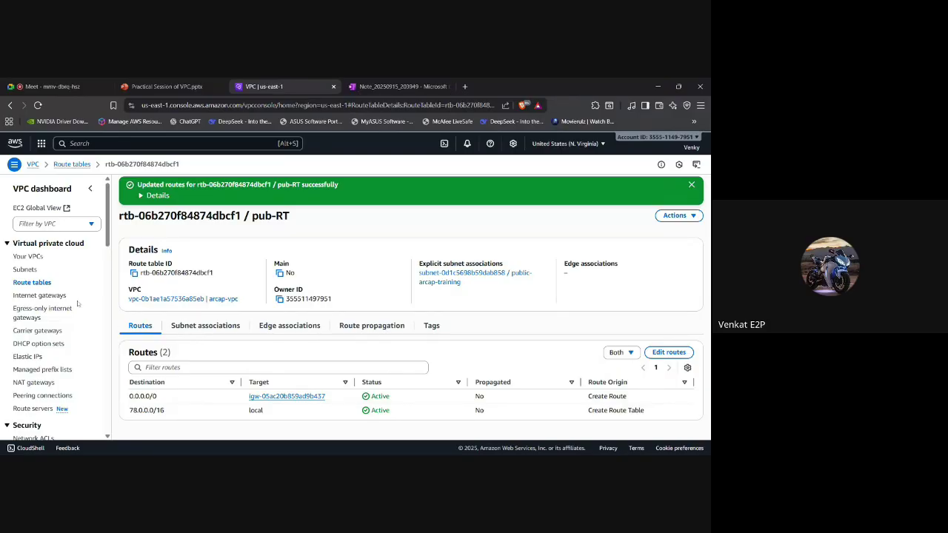
Browse Subnets and Route tables, ending on the Internet gateways list showing arcap-training Attached.
click(26, 271)
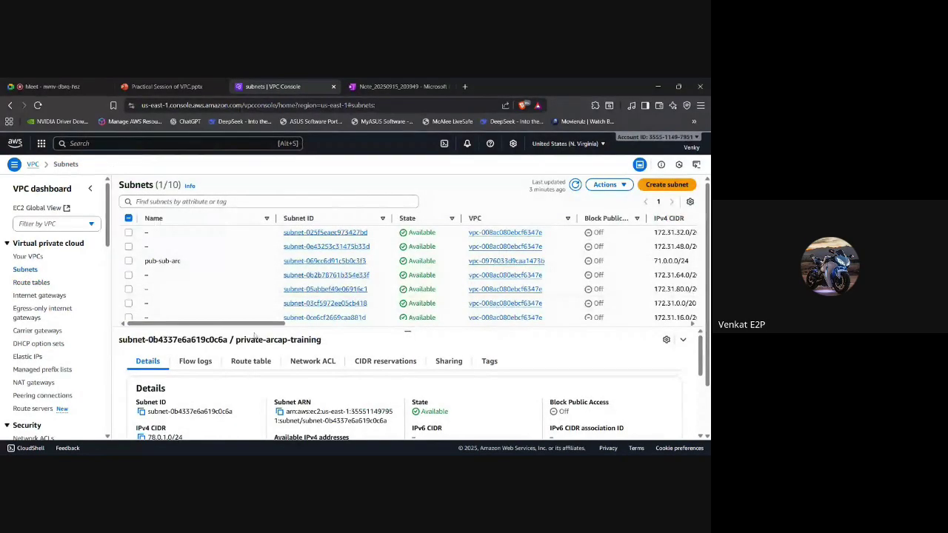
scroll(183, 397, down, 1)
scroll(182, 397, up, 1)
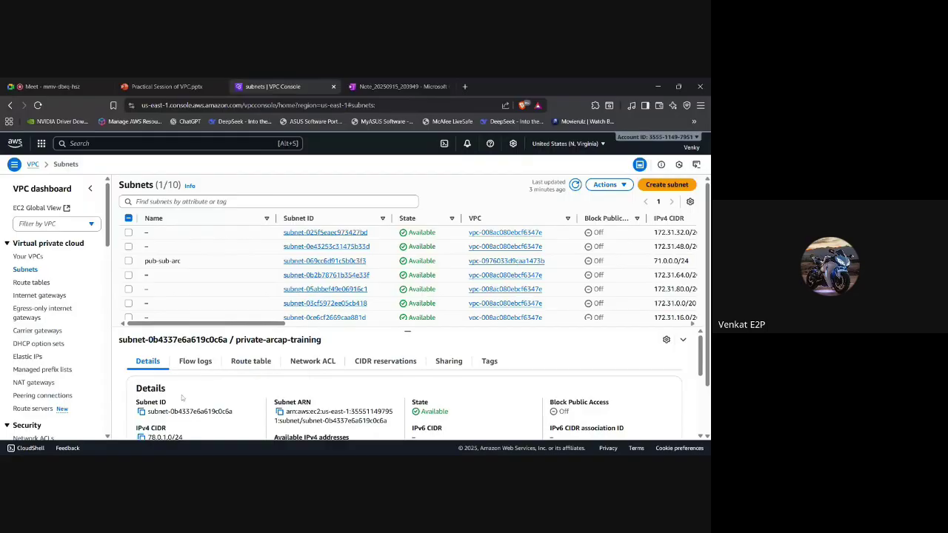
click(33, 295)
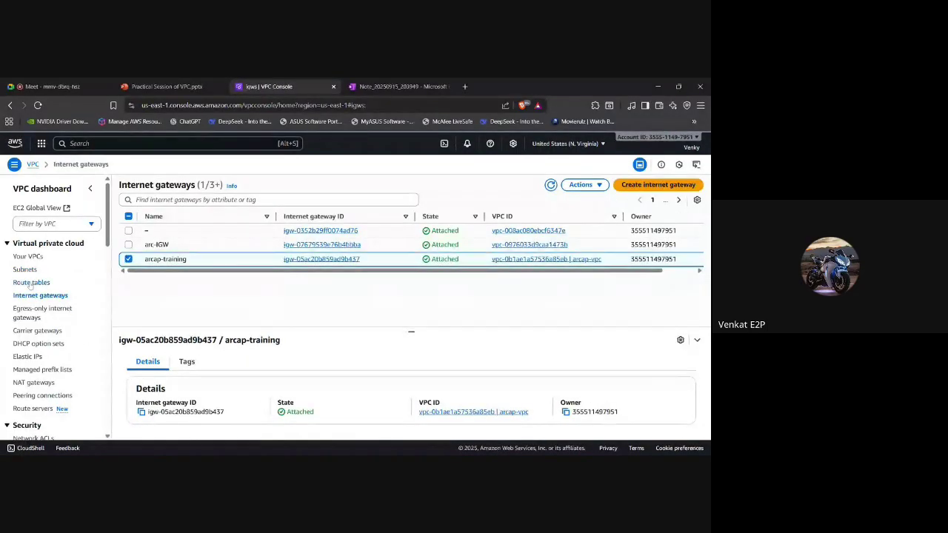
click(31, 284)
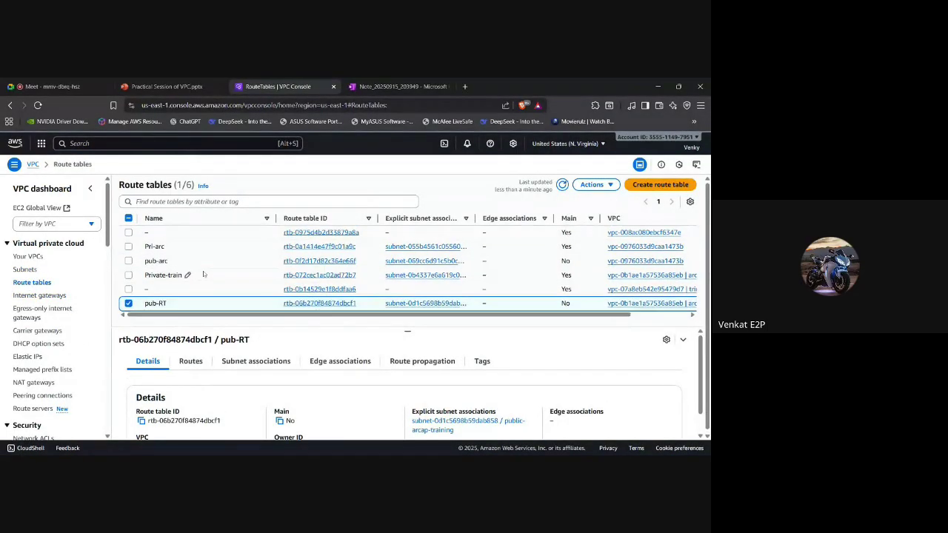
click(37, 295)
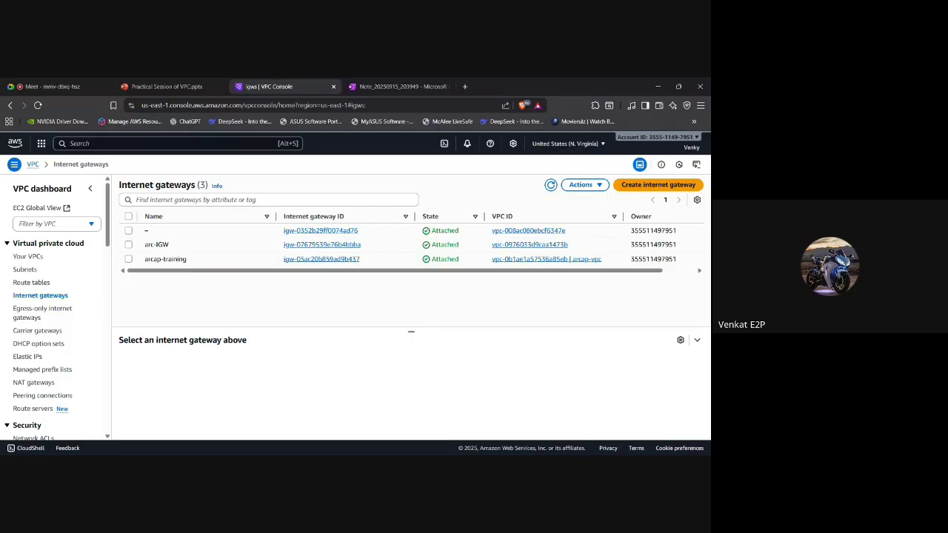
Search the console for EC2 and open its Instances list, which is still empty.
click(178, 144)
text(c2)
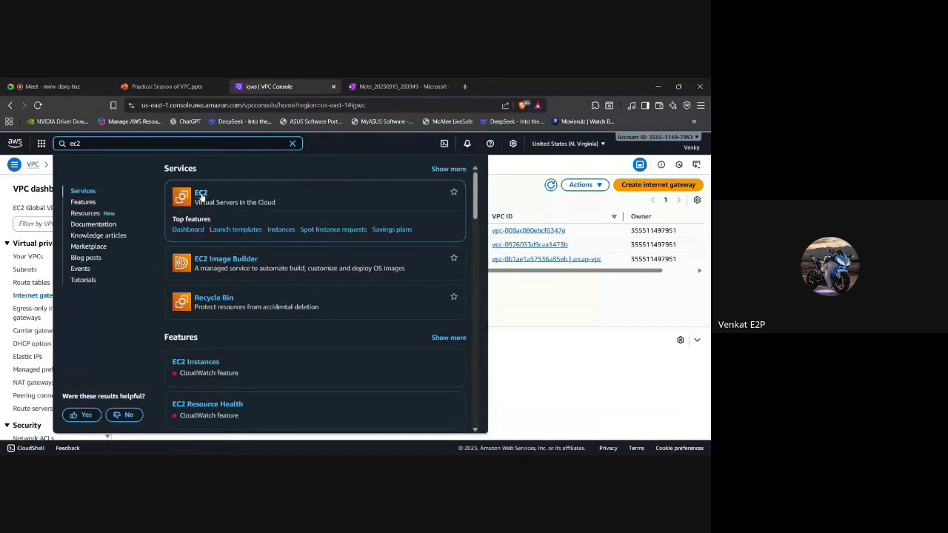
click(201, 191)
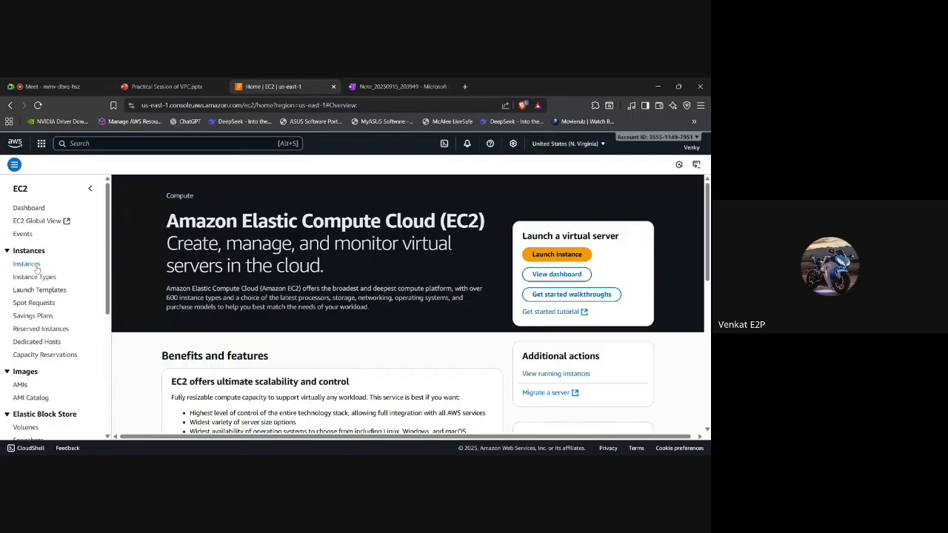
click(36, 268)
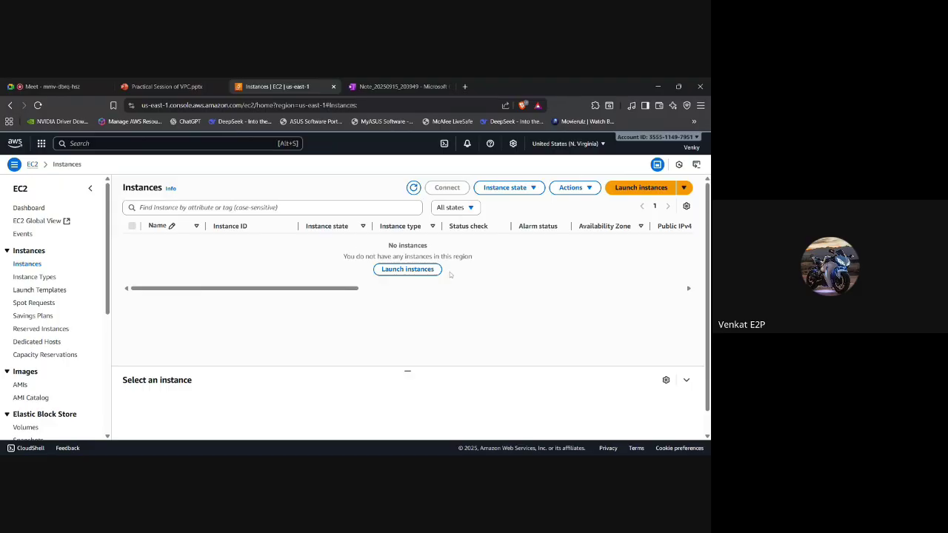
click(626, 190)
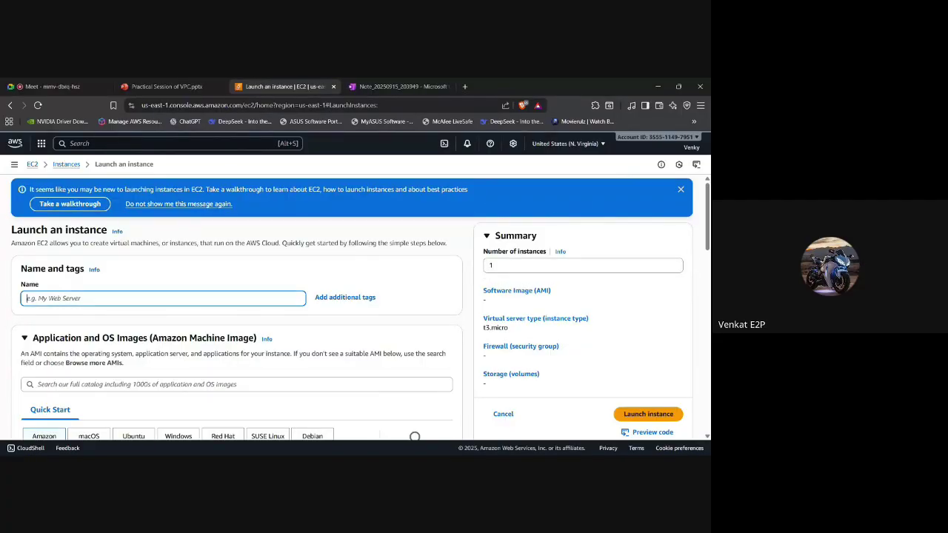
text(arcap-)
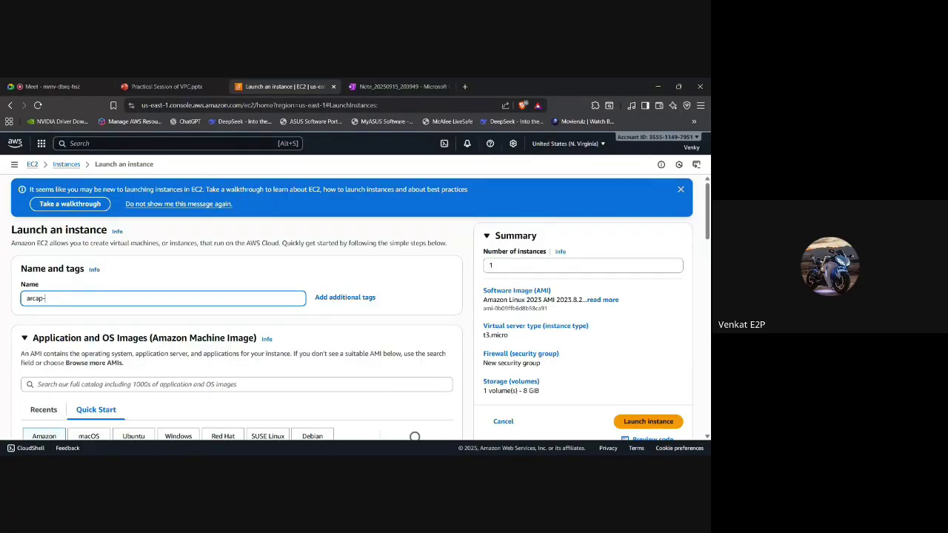
text(train)
scroll(237, 307, down, 2)
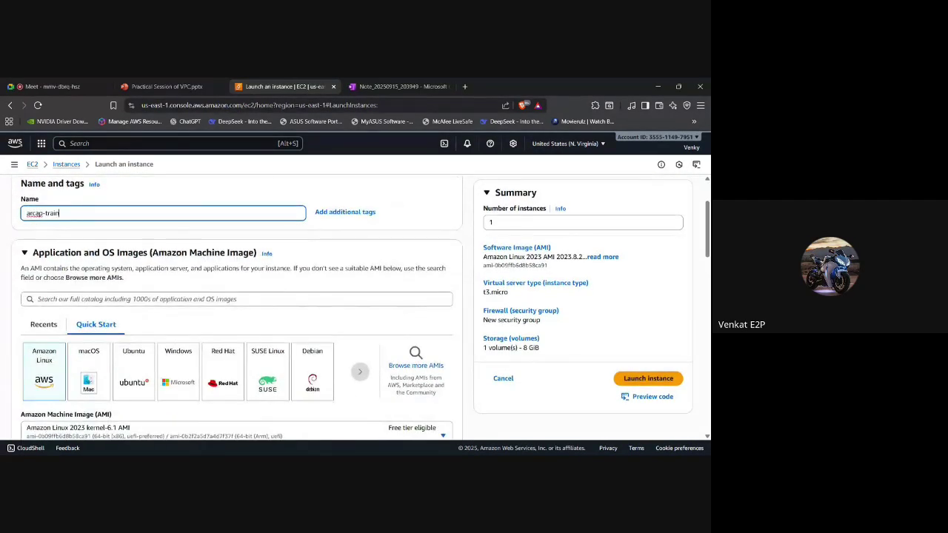
scroll(237, 308, down, 1)
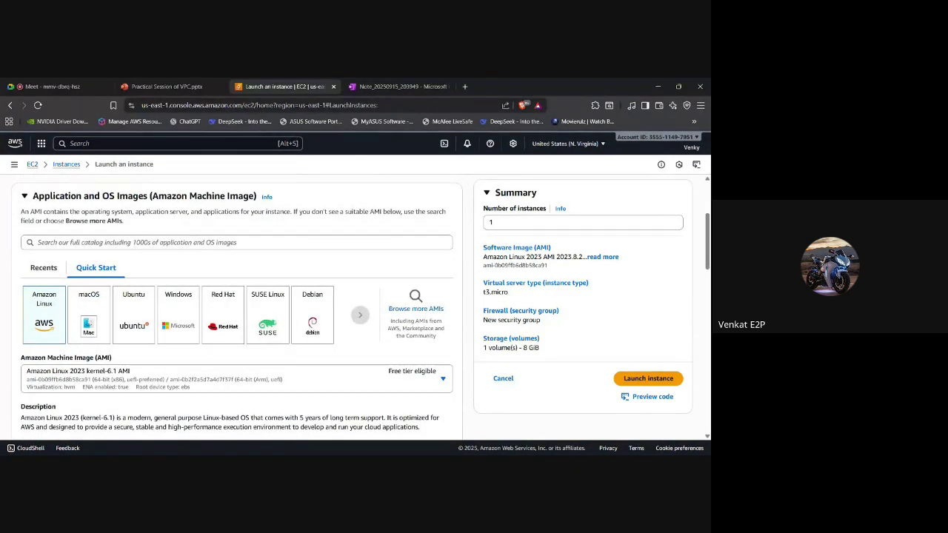
scroll(237, 307, down, 1)
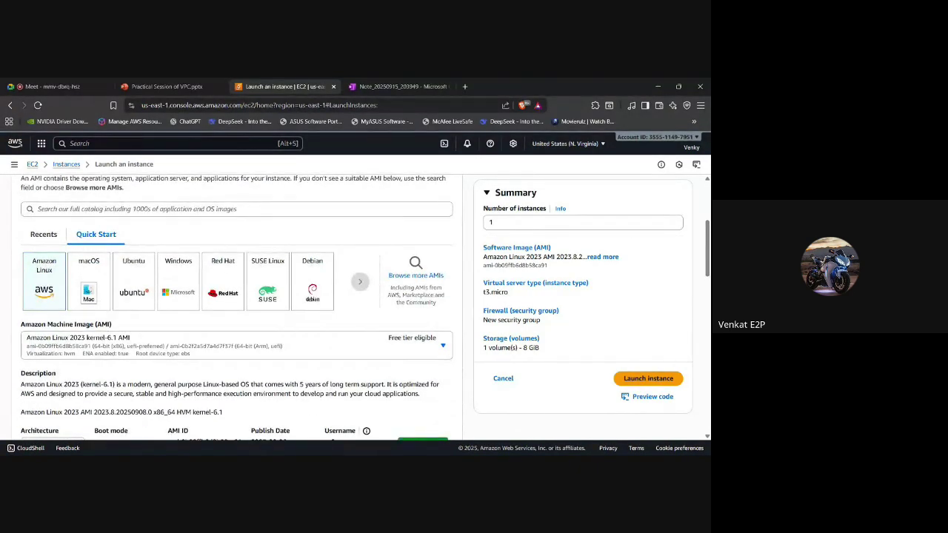
scroll(237, 308, down, 2)
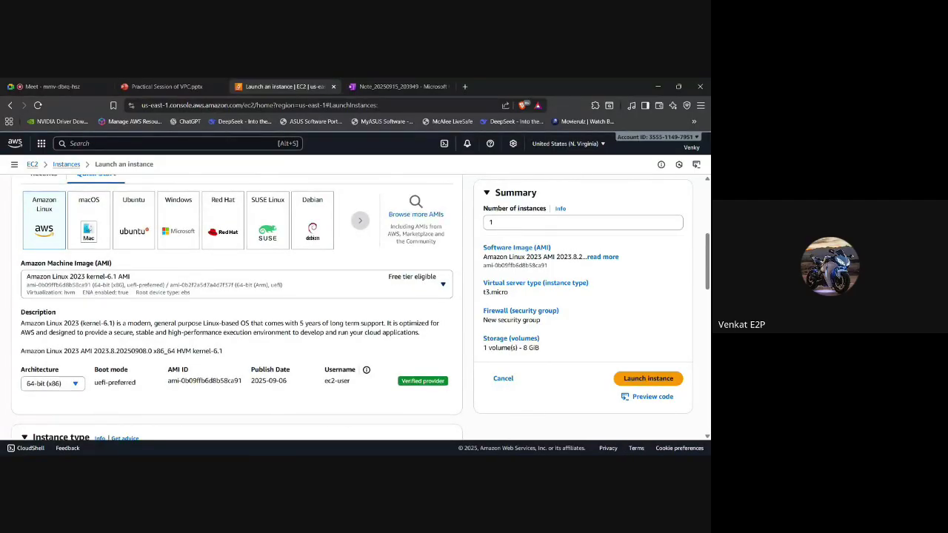
scroll(236, 307, down, 5)
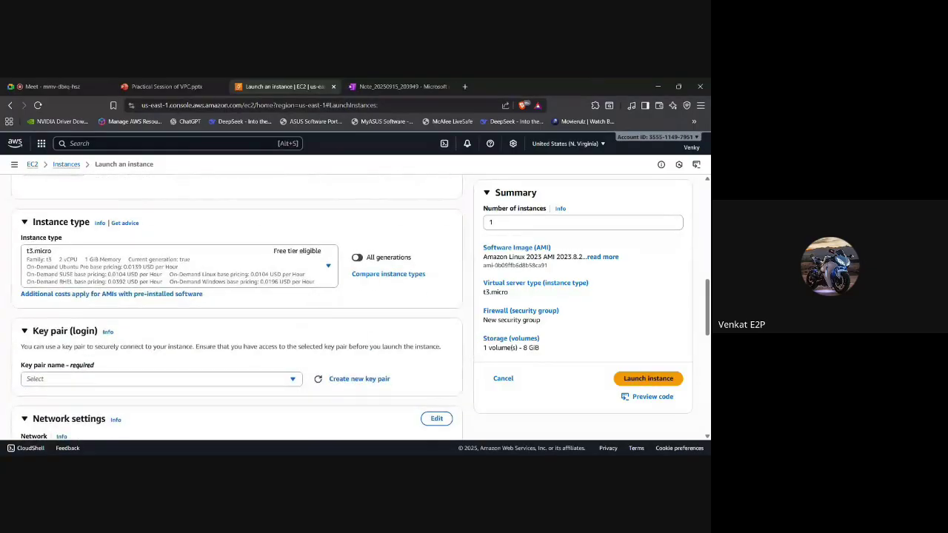
scroll(237, 307, up, 3)
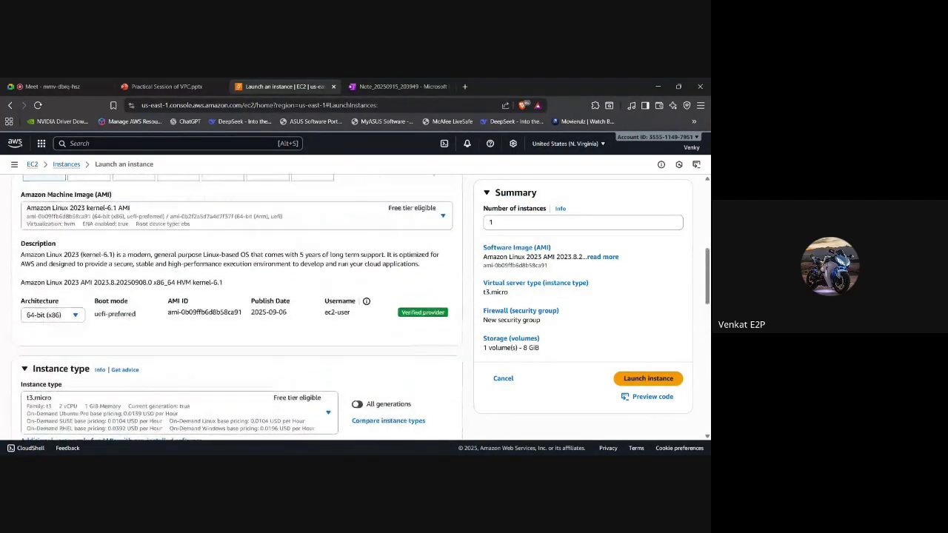
scroll(237, 307, down, 3)
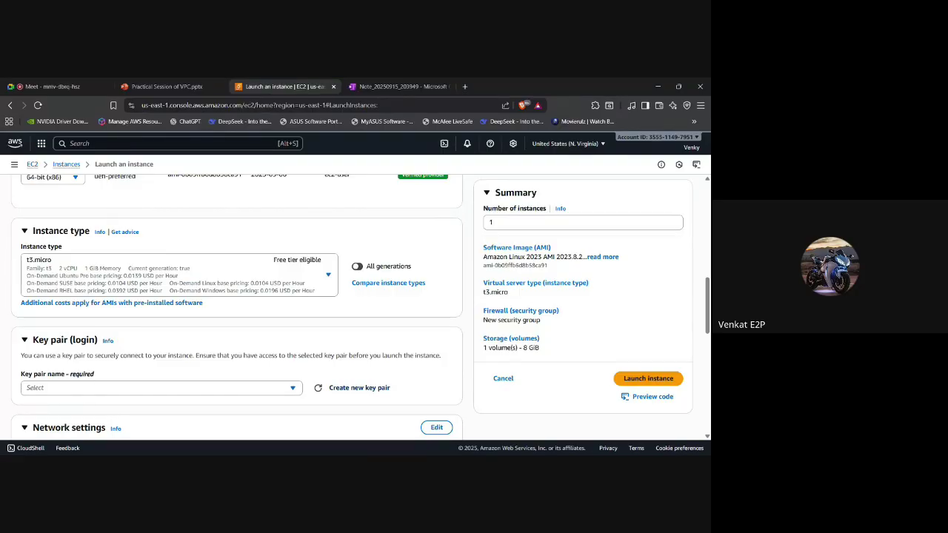
Create a new RSA .pem key pair named train-arcap for the instance.
click(263, 390)
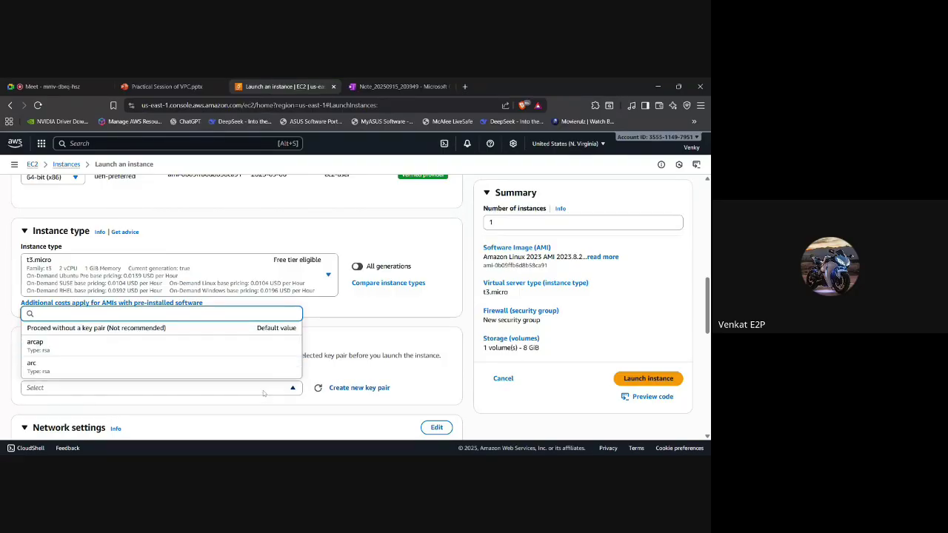
scroll(239, 360, down, 1)
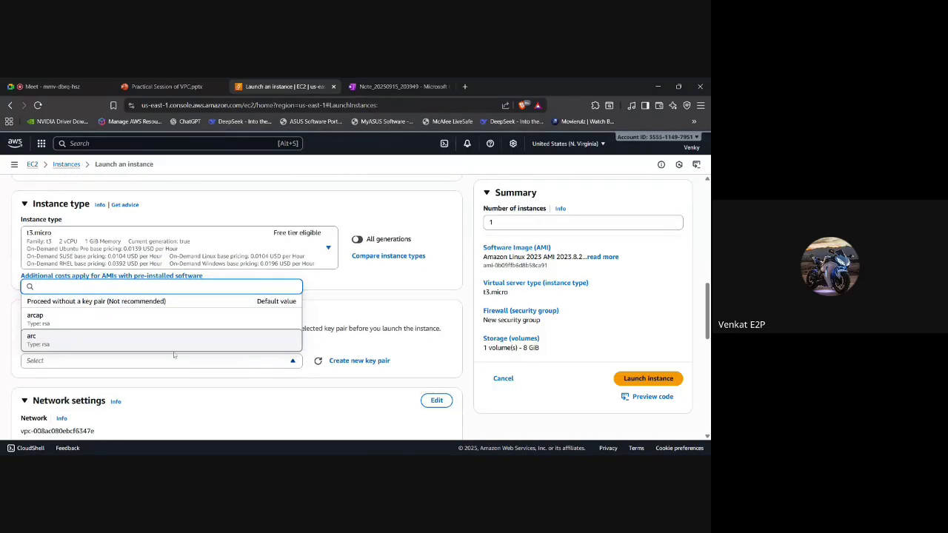
click(248, 368)
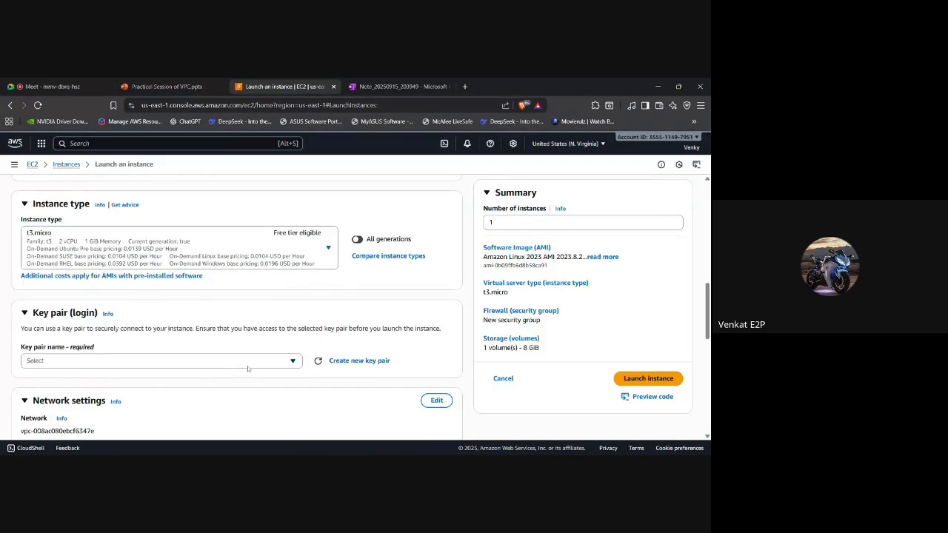
click(339, 362)
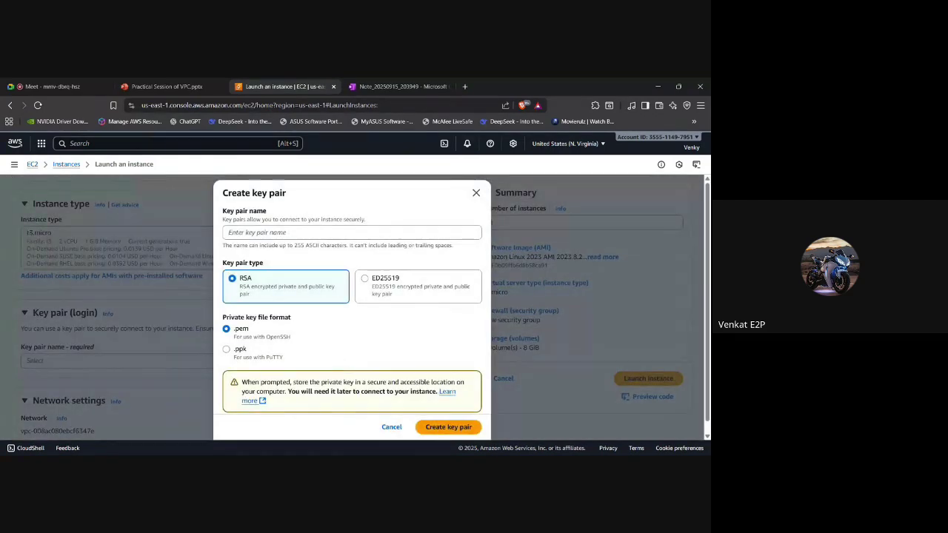
click(245, 233)
text(train)
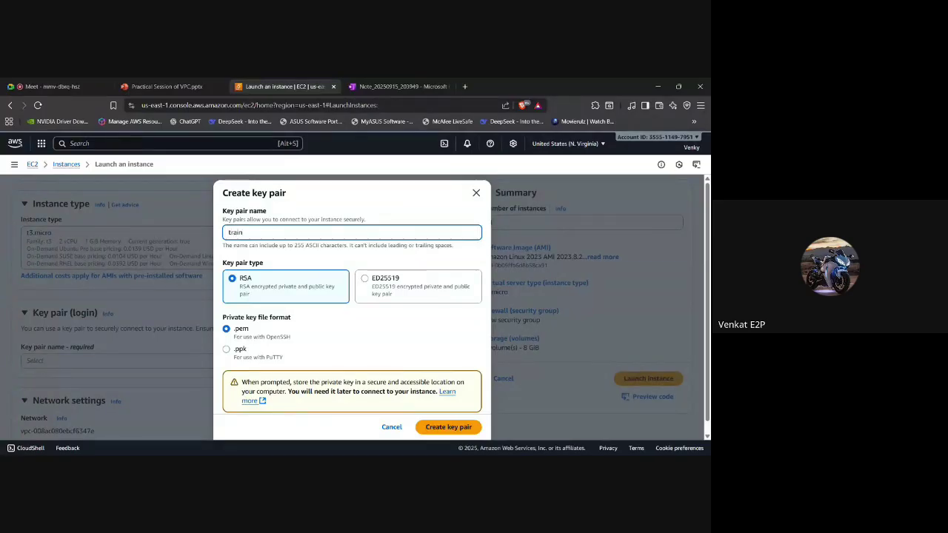
text(-arcap)
scroll(398, 338, down, 1)
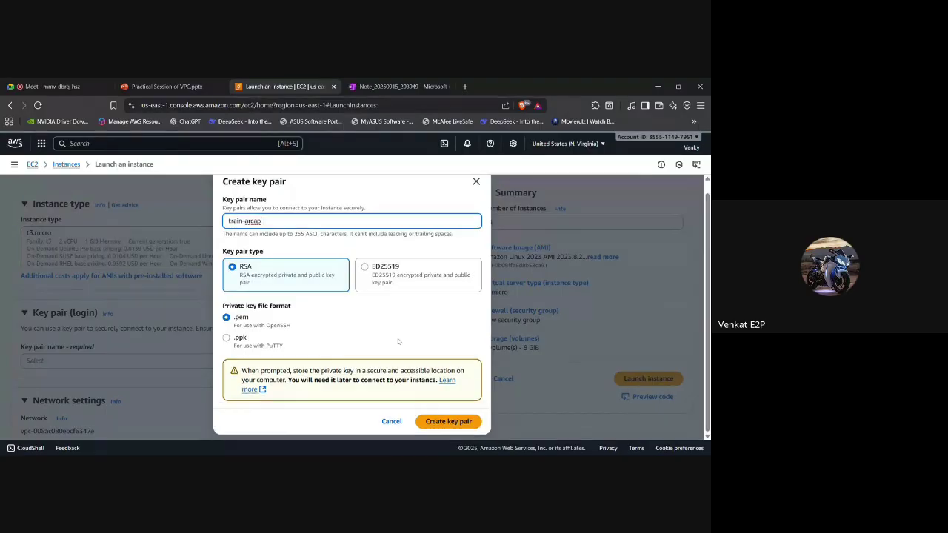
click(448, 422)
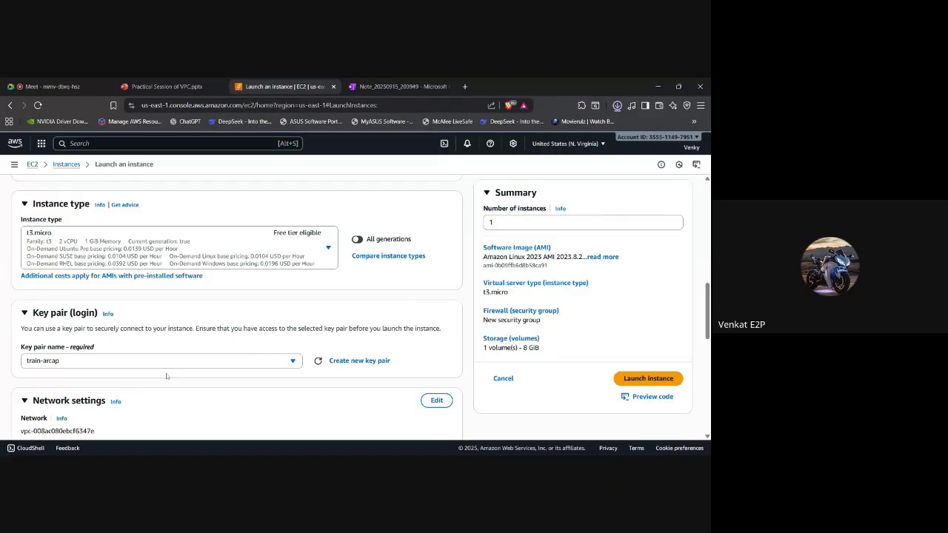
Scroll down to Network settings and switch them into edit mode.
scroll(166, 376, down, 2)
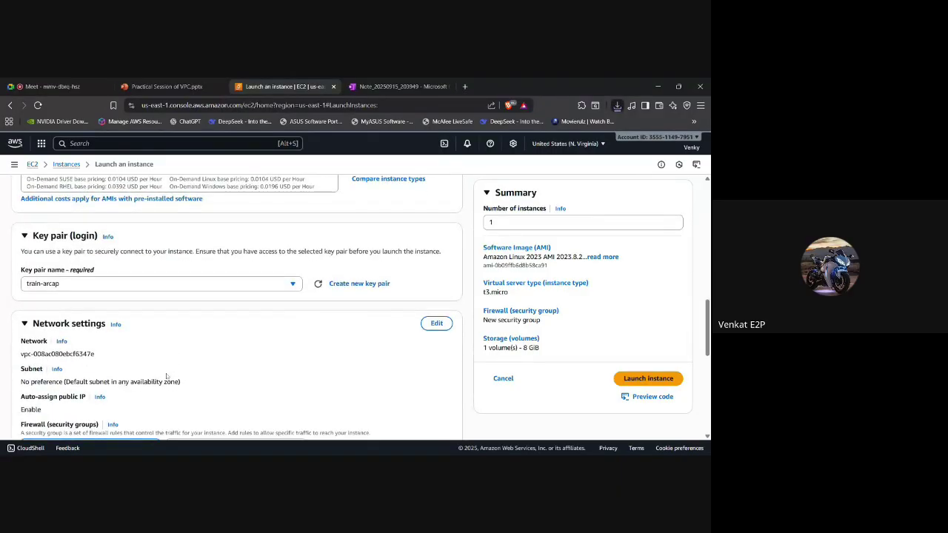
scroll(167, 377, down, 1)
scroll(188, 302, down, 1)
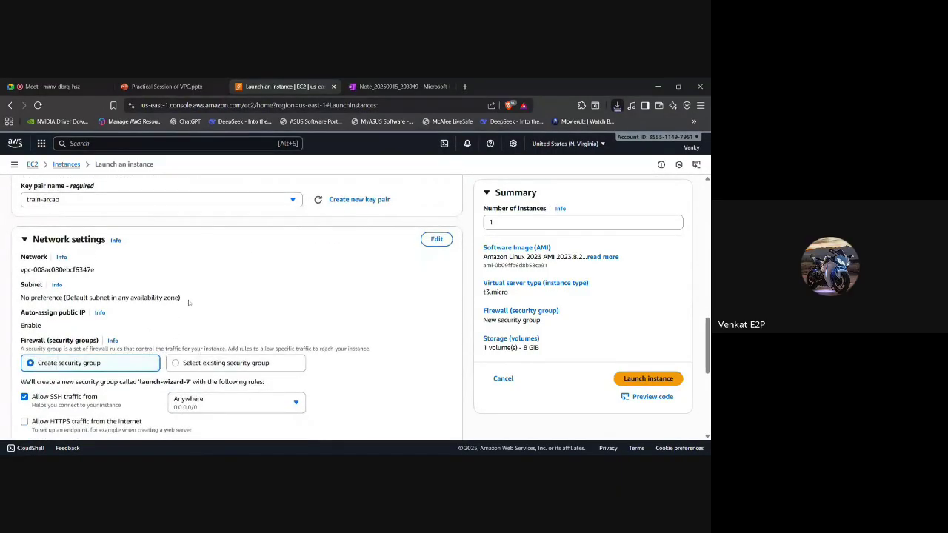
scroll(188, 303, up, 2)
scroll(188, 302, down, 2)
scroll(188, 302, down, 1)
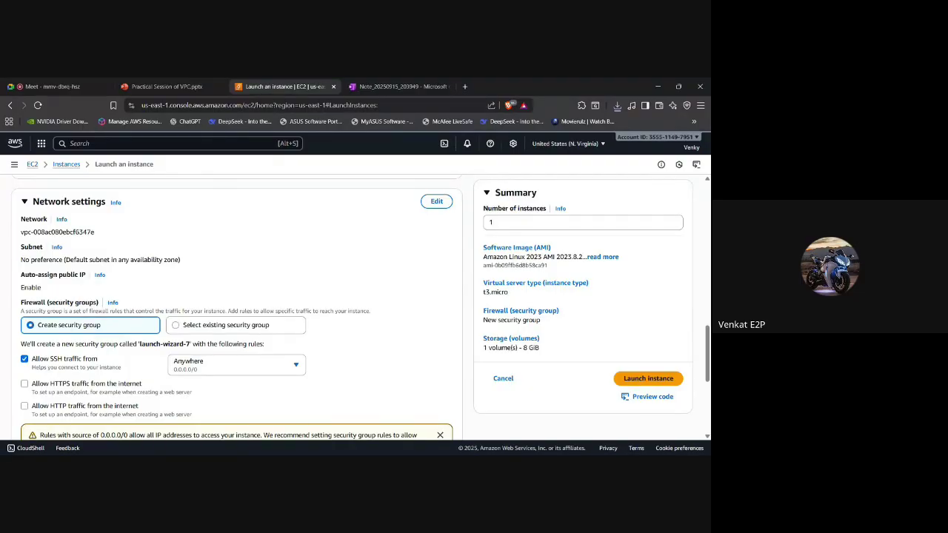
click(437, 203)
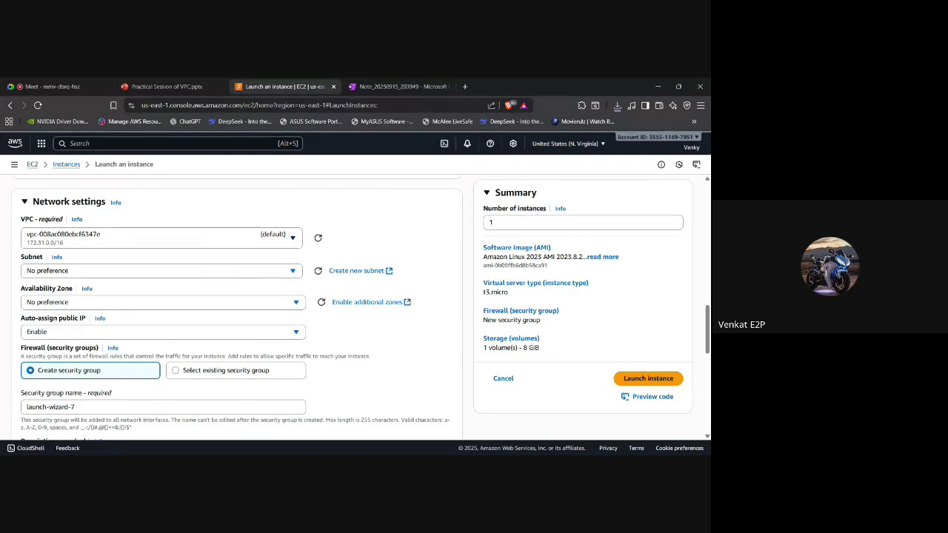
Select VPC vpc-0b1ae1a57536a85eb (arcap-vpc), keeping the public-arcap-training subnet it fills in.
click(286, 237)
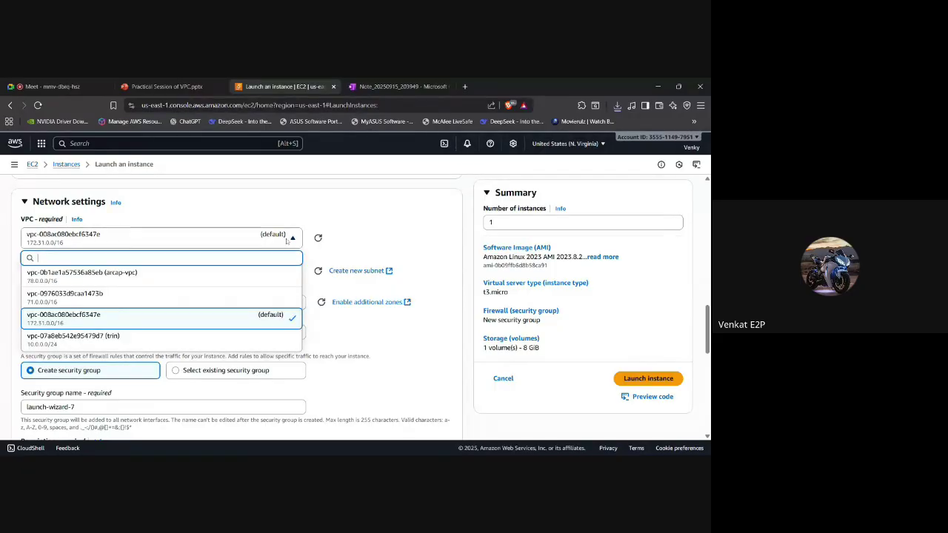
click(193, 282)
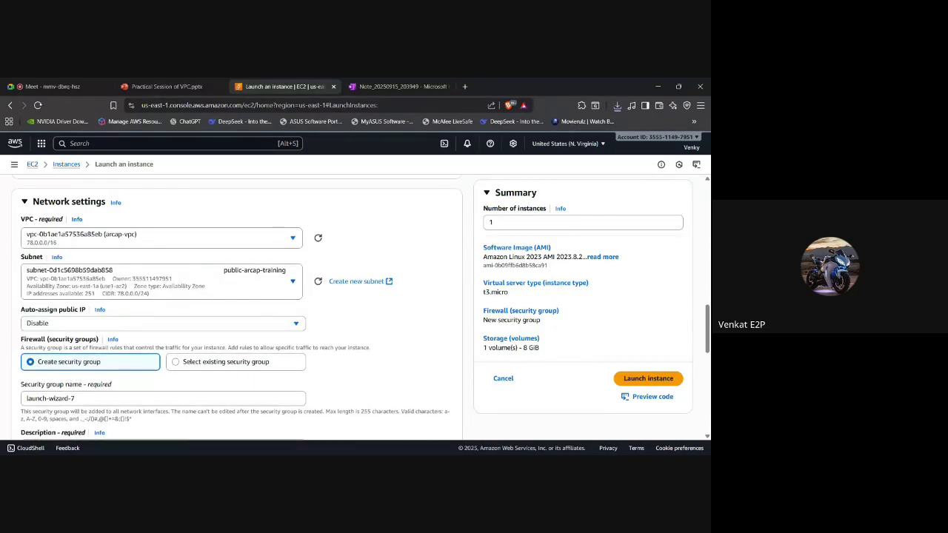
scroll(183, 302, down, 1)
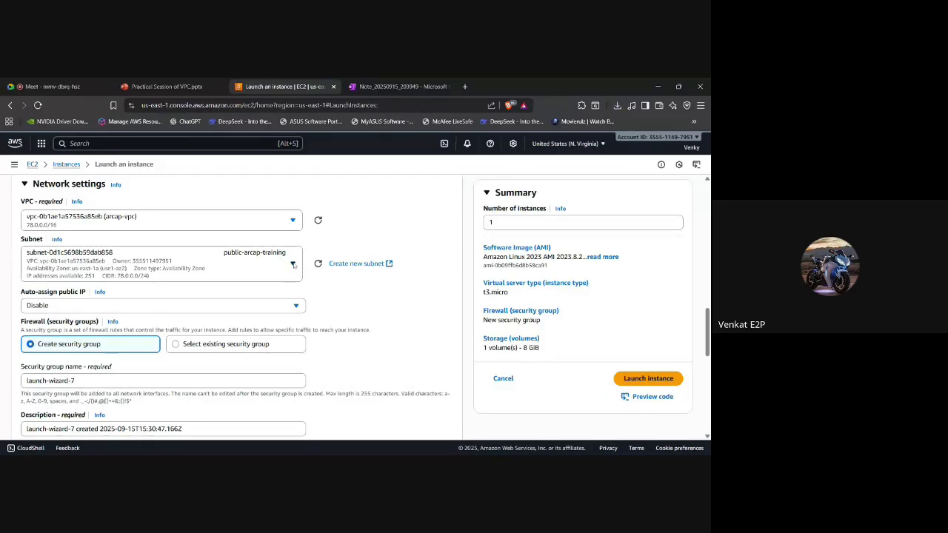
click(293, 265)
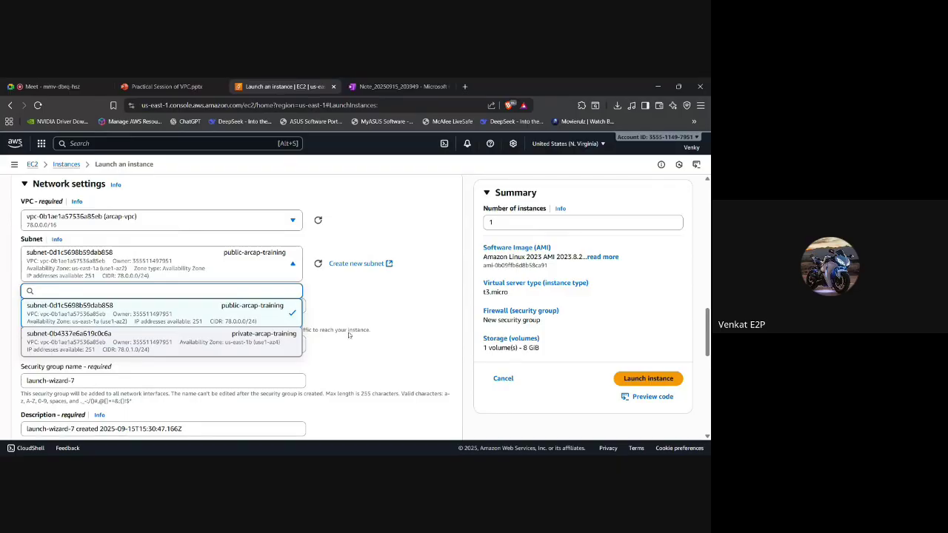
click(362, 294)
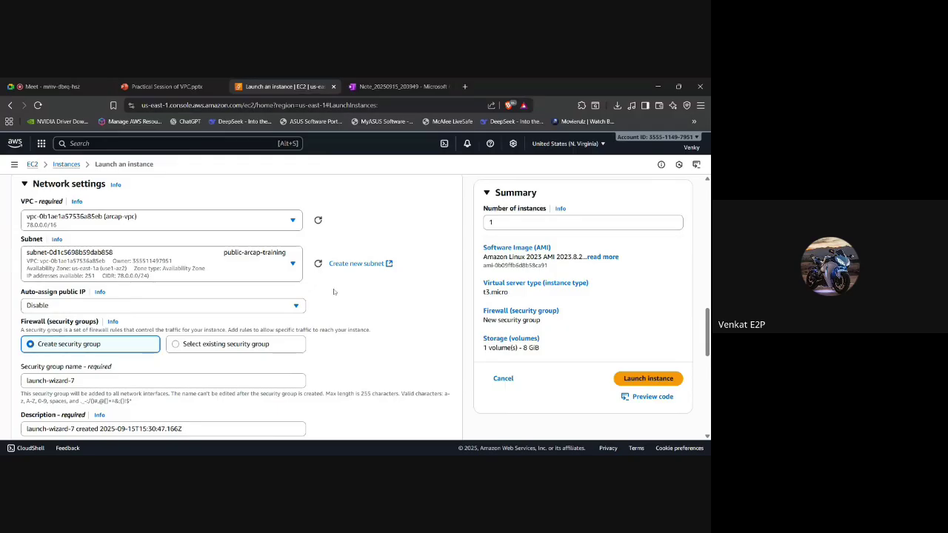
click(277, 261)
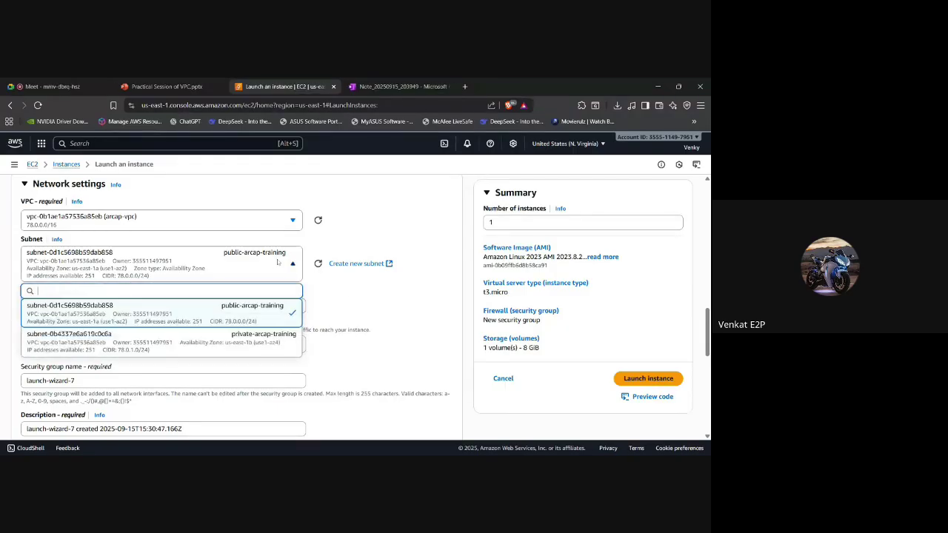
Select subnet private-arcap-training (subnet-0b4337e6a619c0c6a) for the instance.
click(217, 338)
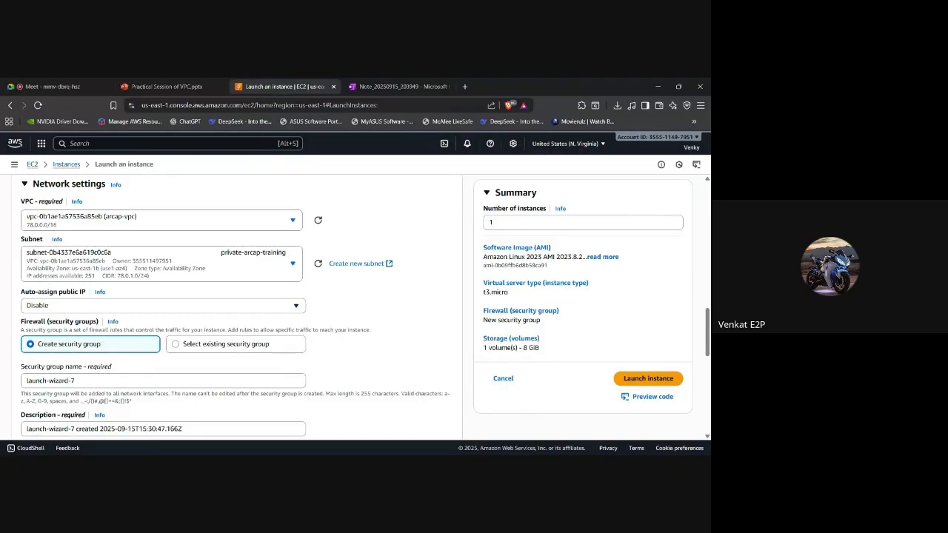
Set Auto-assign public IP to Enable in the network settings.
click(90, 306)
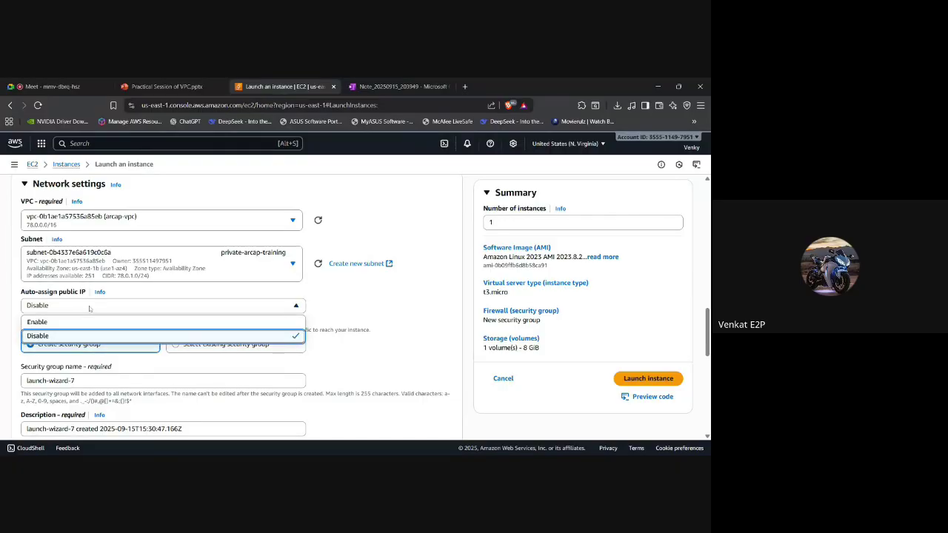
click(68, 322)
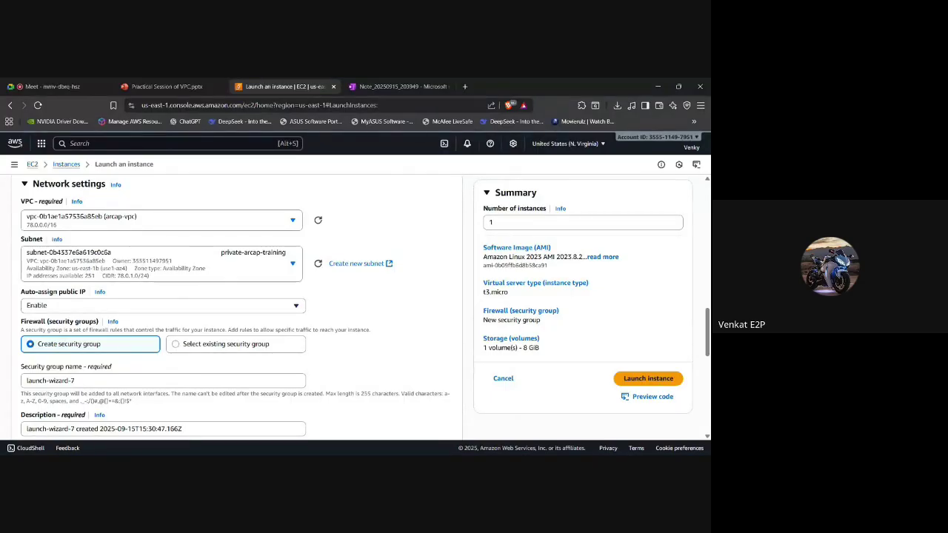
scroll(237, 308, down, 1)
scroll(237, 308, down, 2)
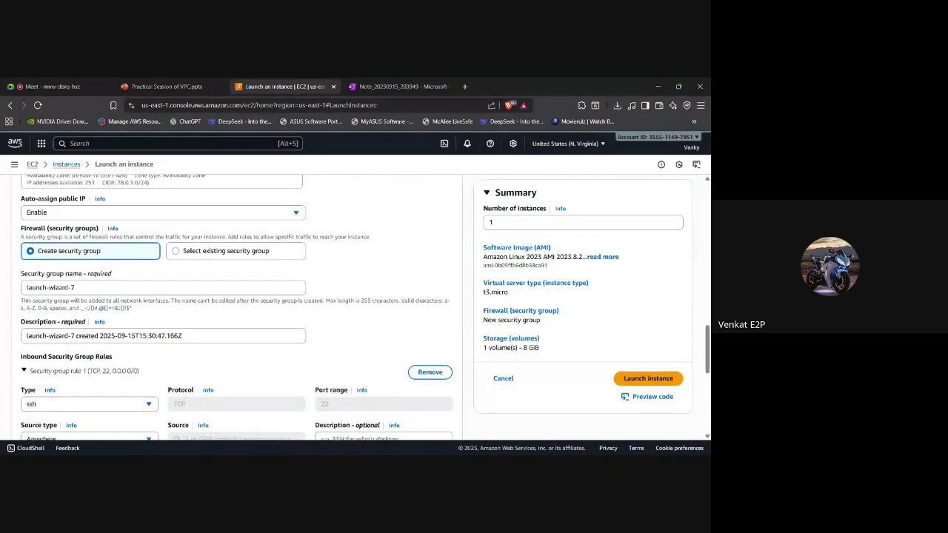
scroll(237, 308, down, 1)
scroll(237, 307, up, 6)
scroll(60, 310, down, 7)
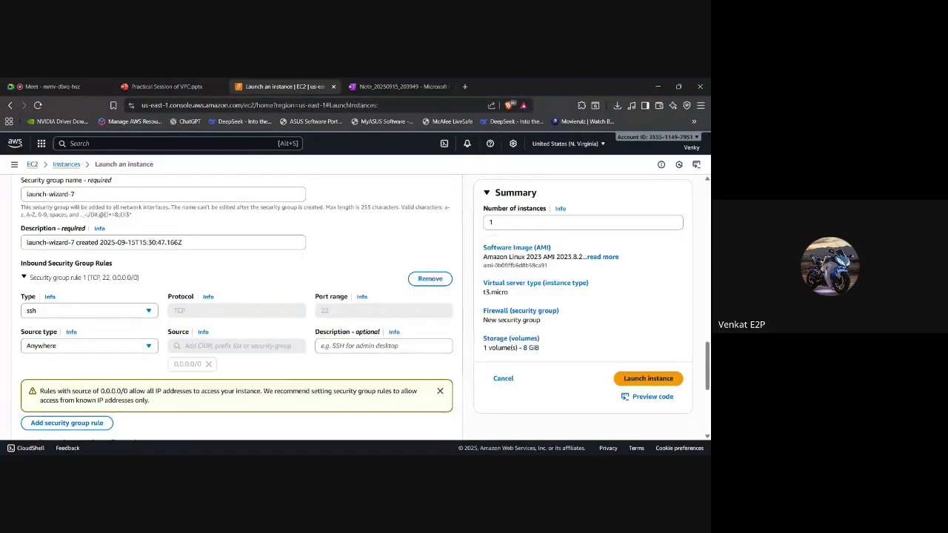
click(149, 311)
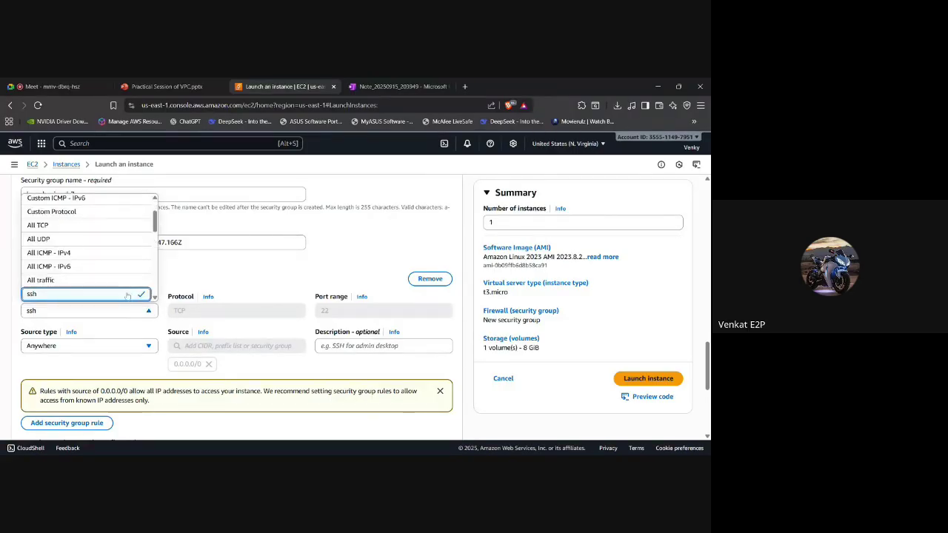
click(40, 311)
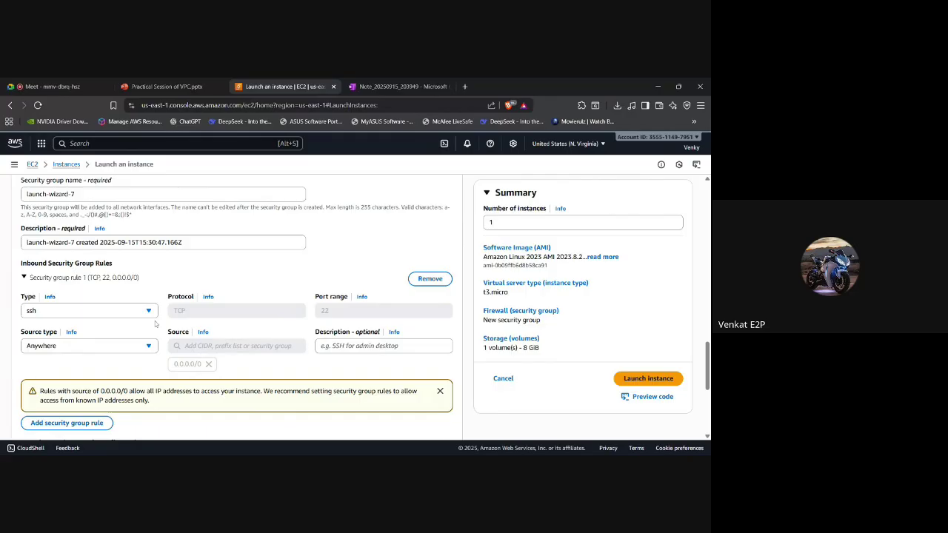
scroll(236, 307, down, 3)
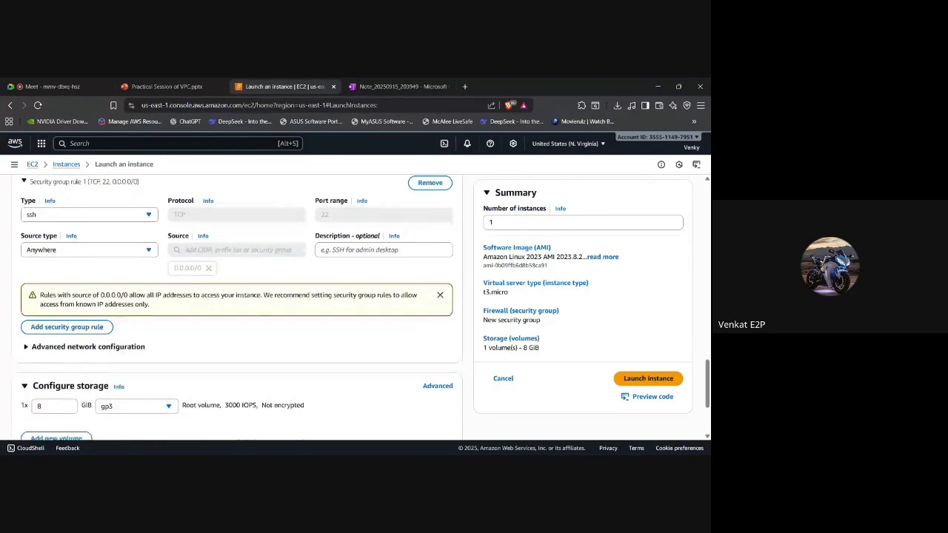
scroll(382, 386, down, 3)
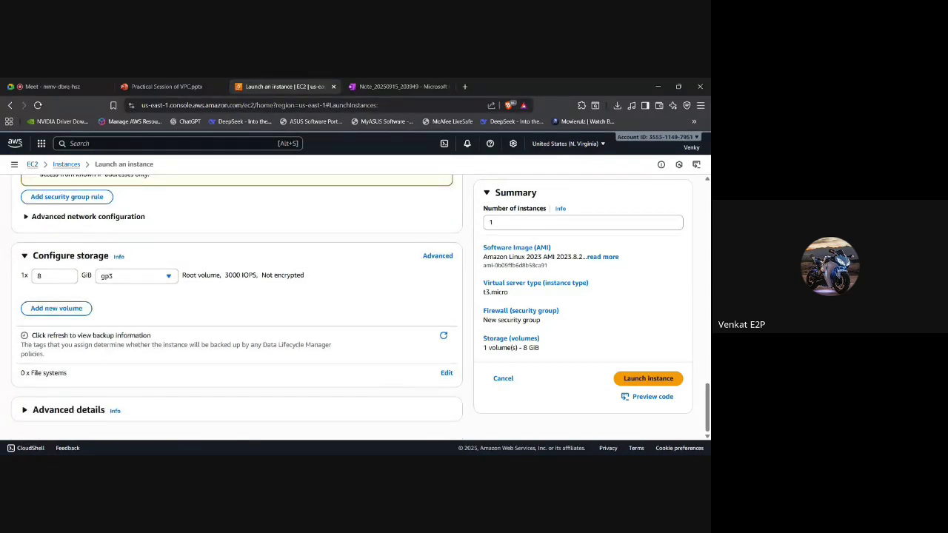
scroll(237, 307, up, 15)
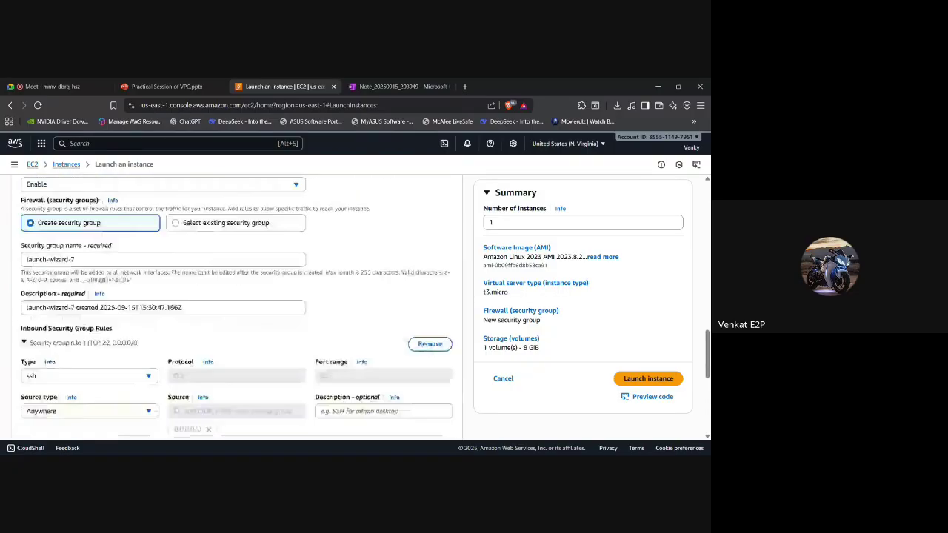
scroll(237, 308, up, 2)
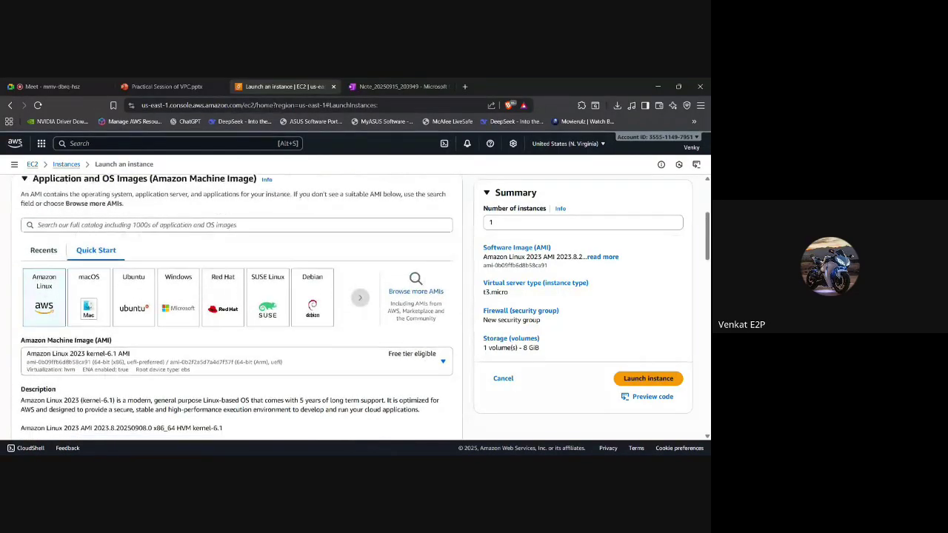
scroll(237, 308, down, 2)
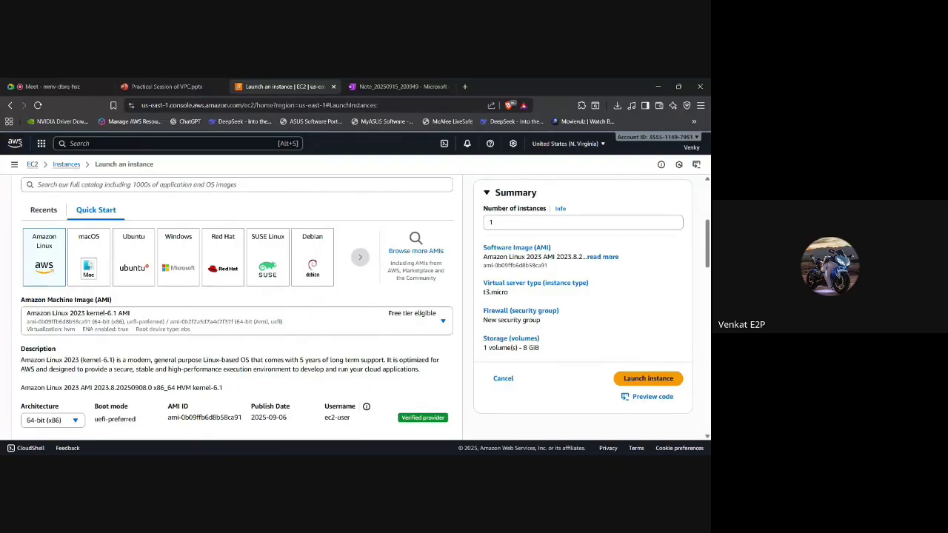
scroll(237, 307, down, 5)
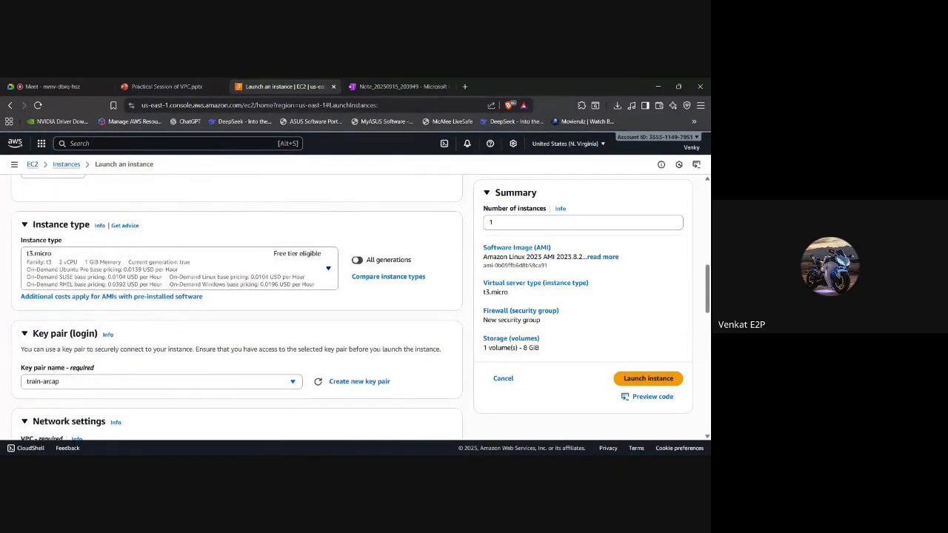
click(301, 274)
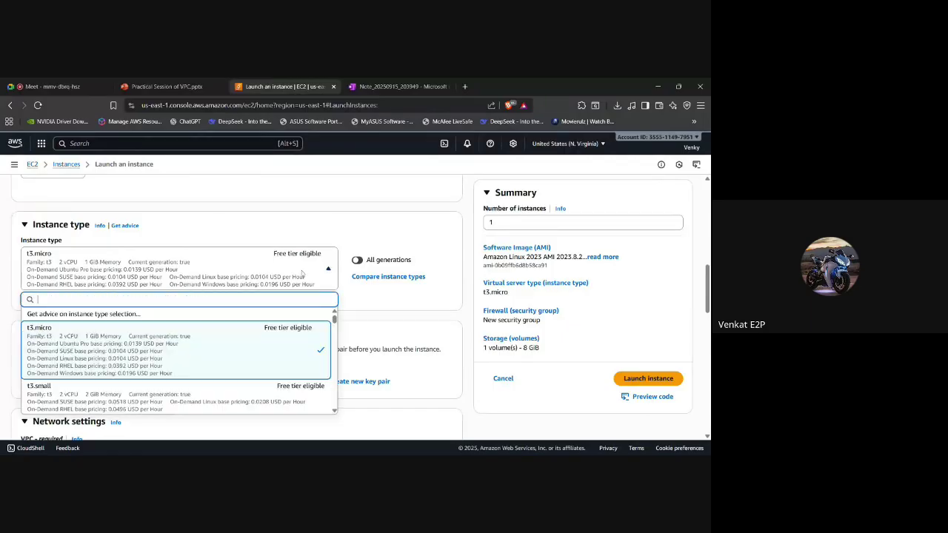
click(302, 273)
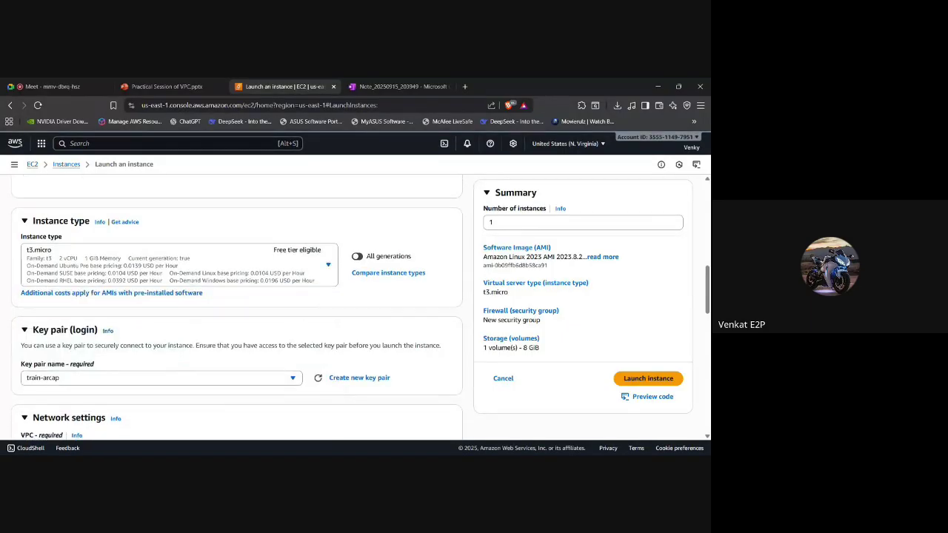
scroll(247, 353, down, 2)
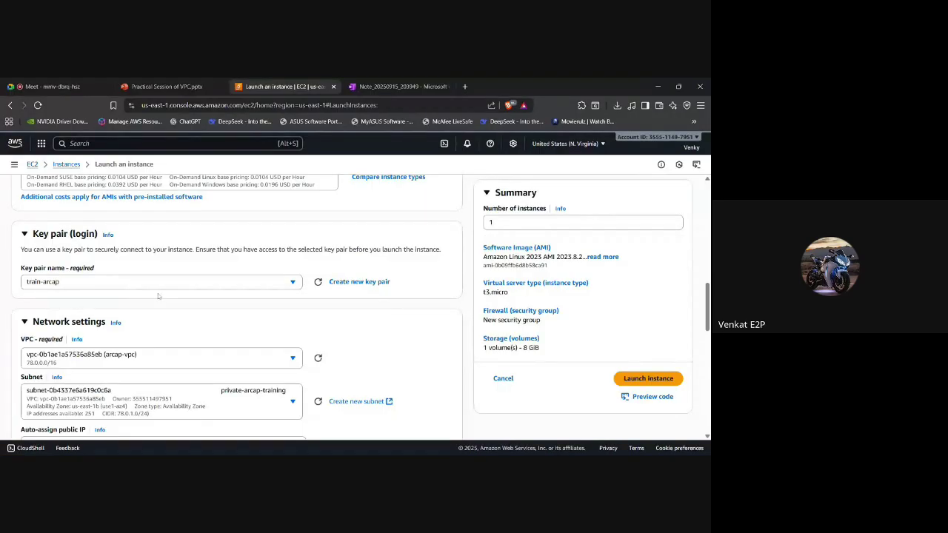
scroll(158, 296, down, 1)
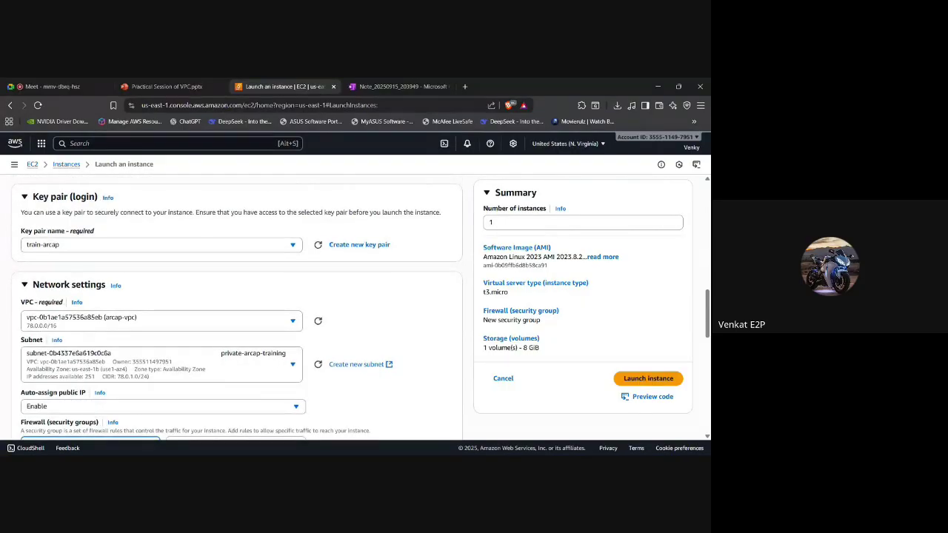
scroll(237, 308, down, 2)
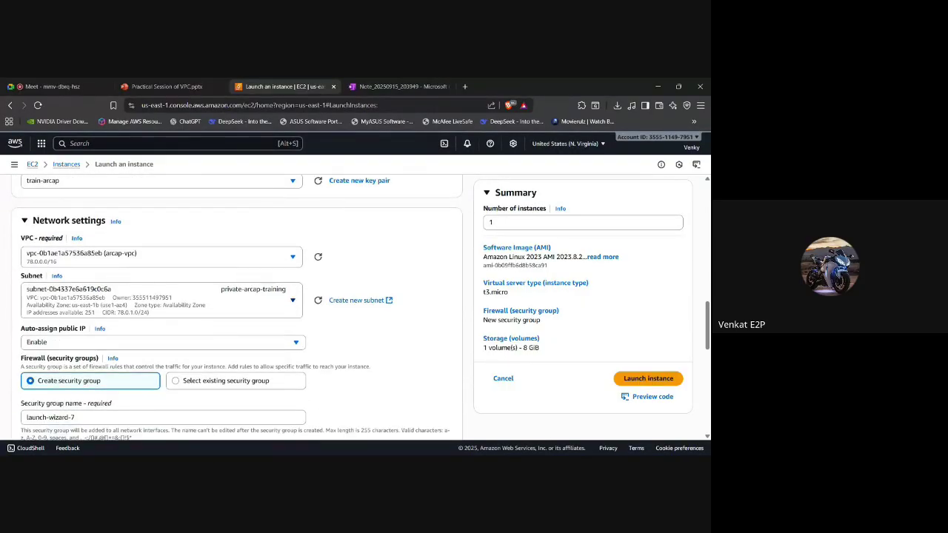
Keep VPC arcap-vpc, choose subnet public-arcap-training, and move down to the storage settings.
click(133, 261)
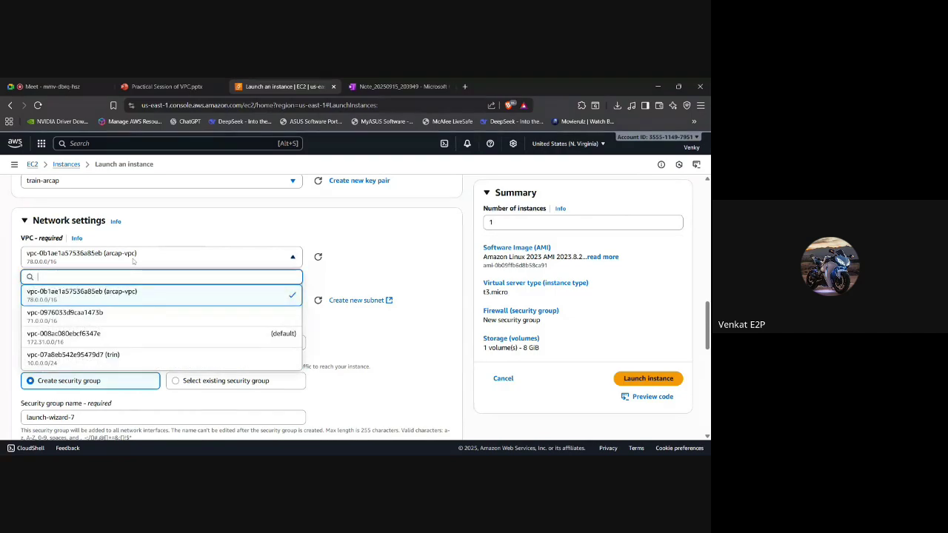
click(116, 297)
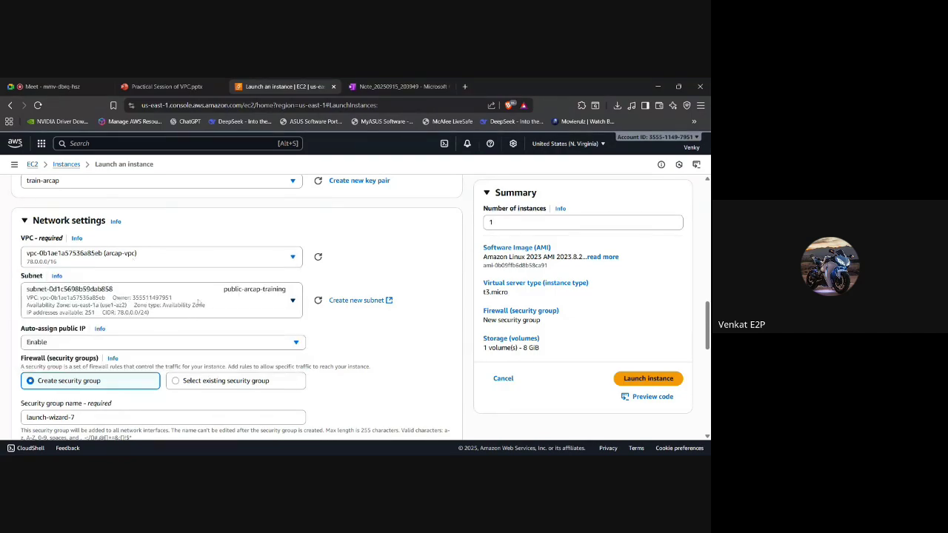
click(198, 301)
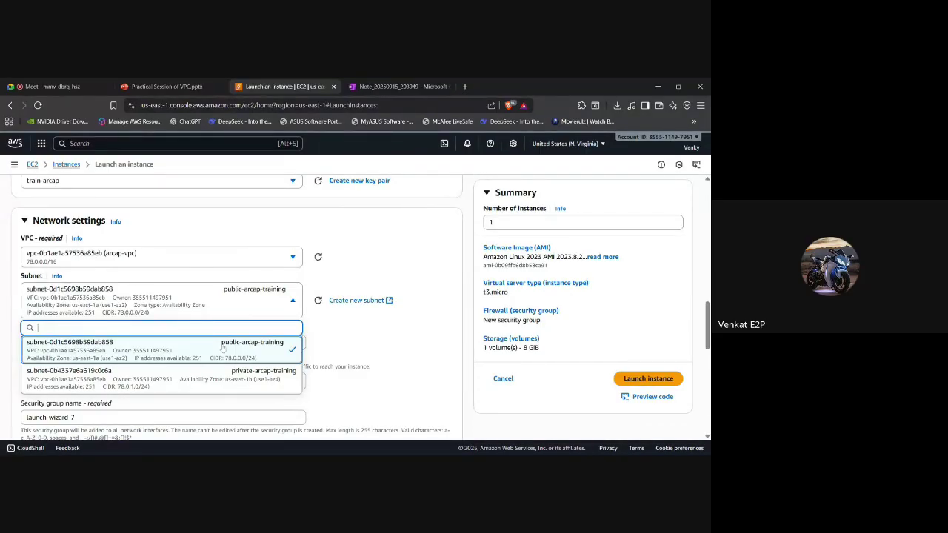
scroll(158, 382, down, 1)
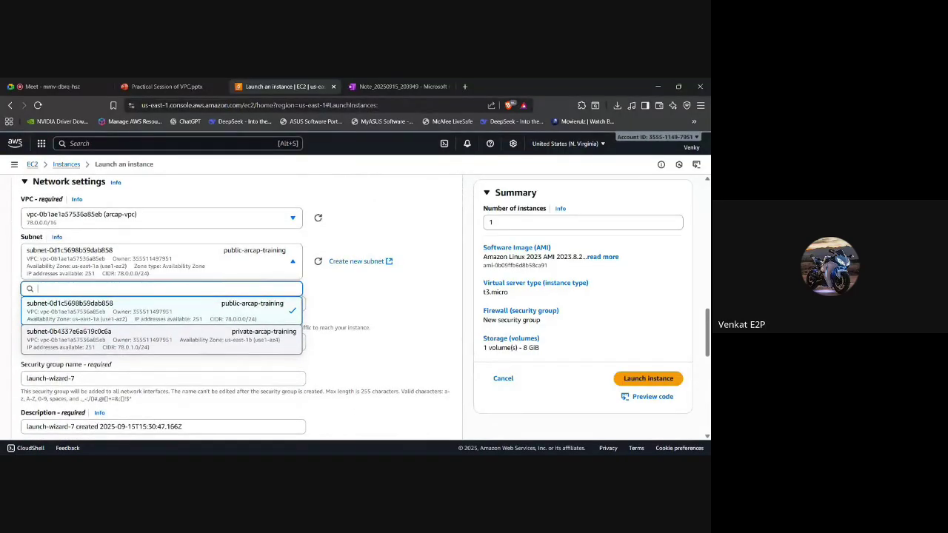
click(387, 316)
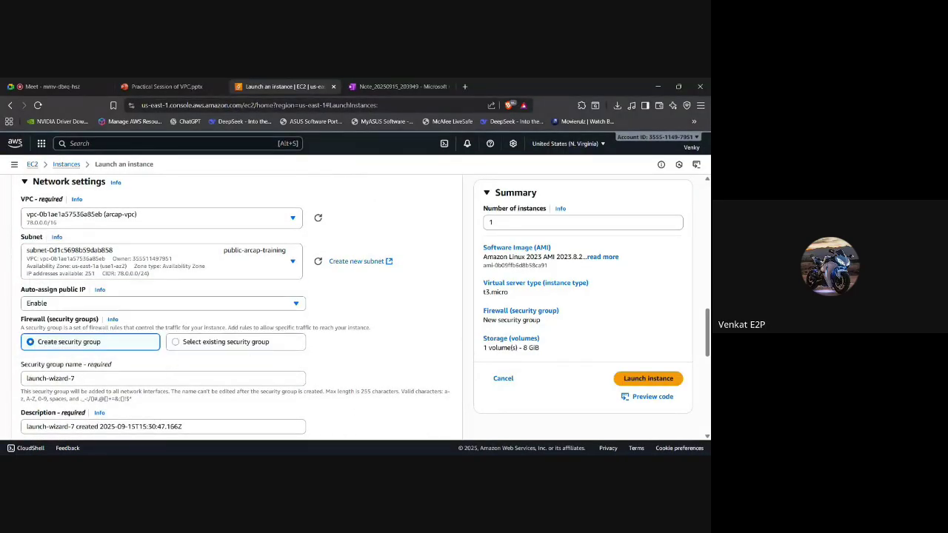
scroll(231, 308, down, 1)
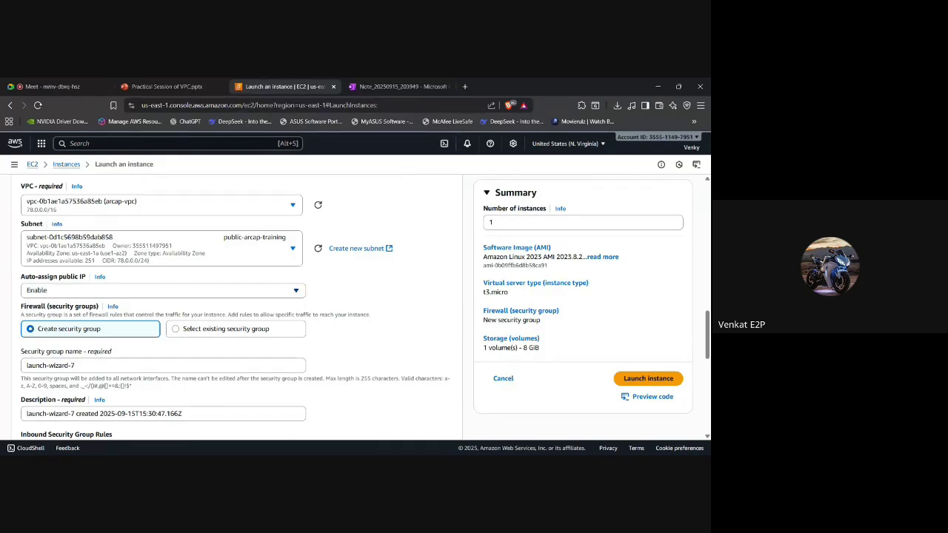
scroll(94, 298, down, 1)
scroll(231, 308, down, 1)
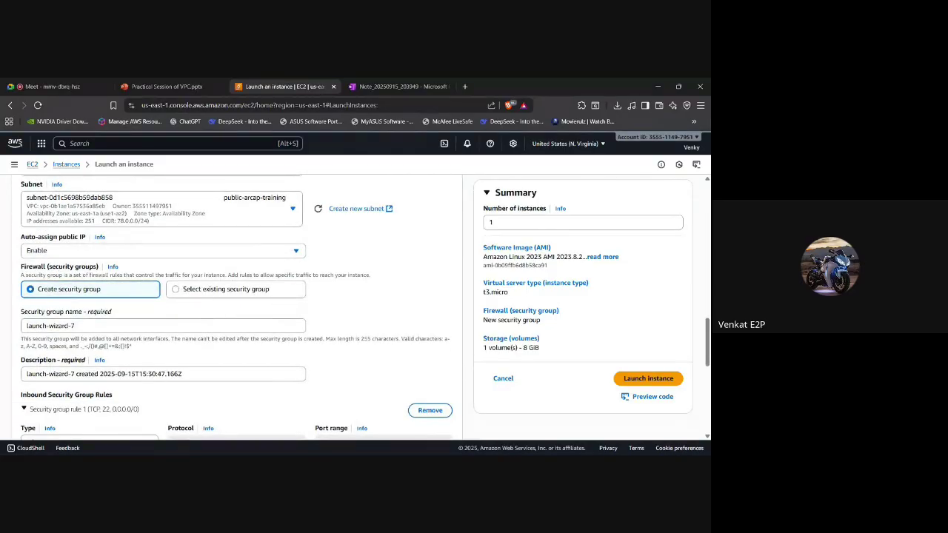
scroll(237, 307, down, 1)
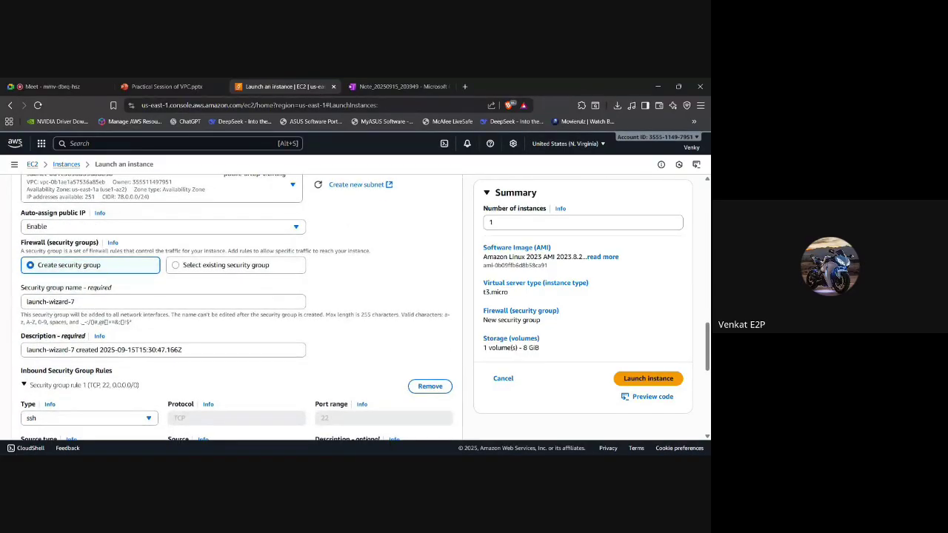
scroll(237, 308, down, 1)
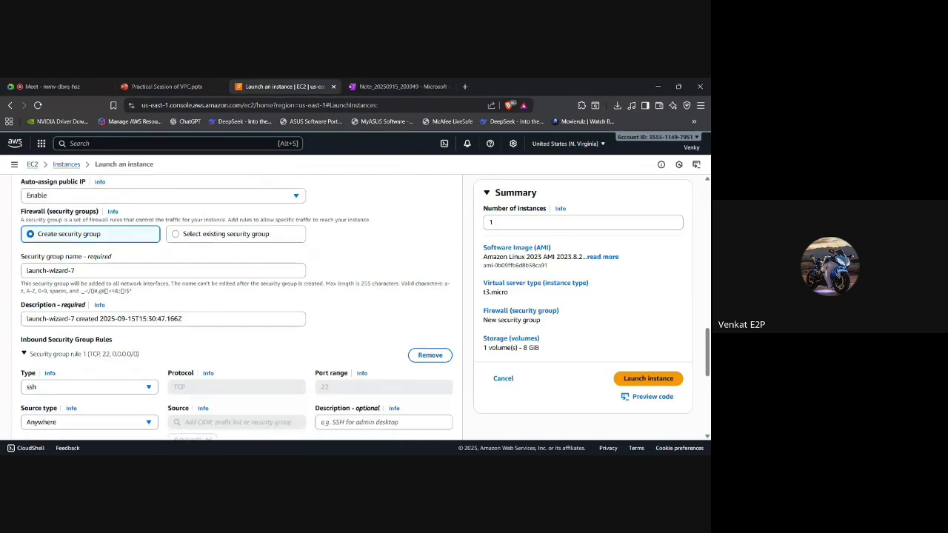
scroll(237, 307, down, 3)
scroll(236, 308, down, 6)
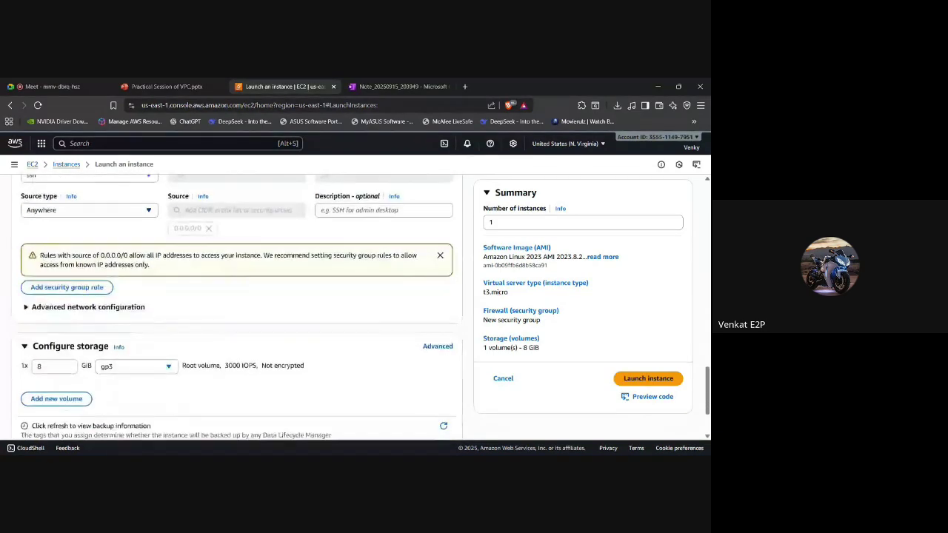
Launch the t3.micro arcap-train instance and return to the Instances list.
click(638, 379)
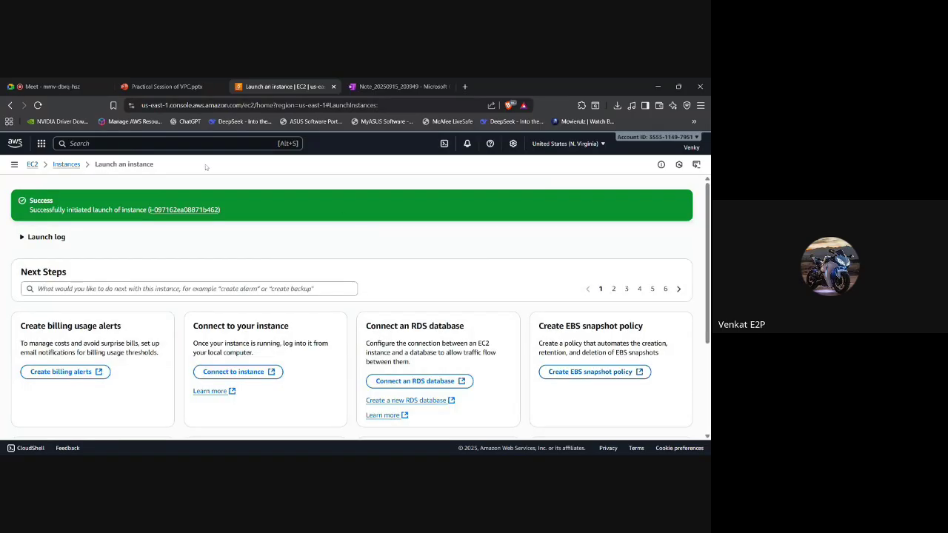
click(72, 169)
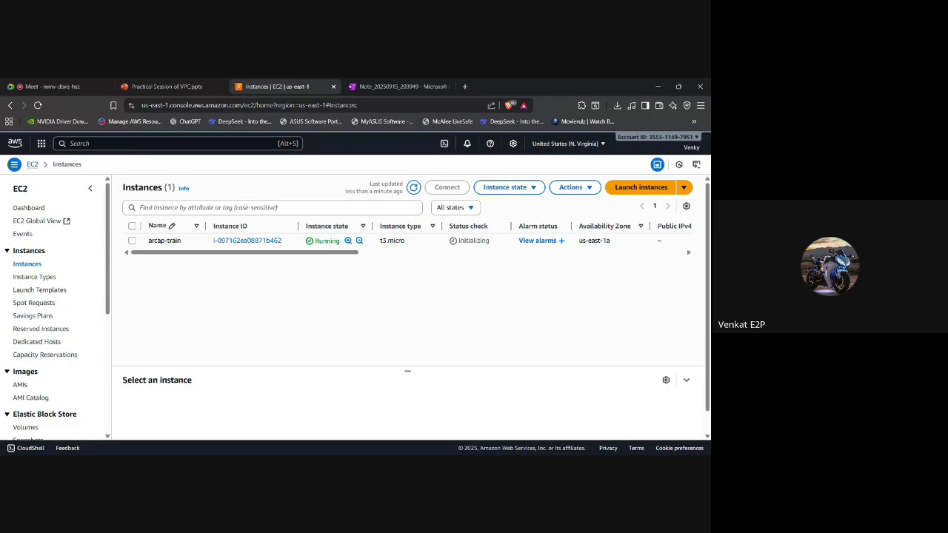
Start a new Amazon Linux t3.micro instance launch named arcap2, scrolling down to Key pair.
click(634, 188)
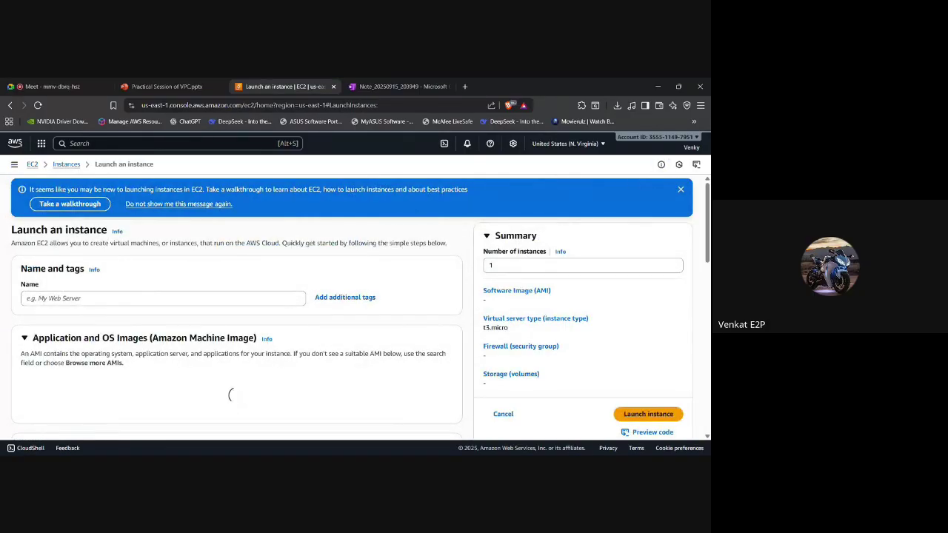
click(163, 298)
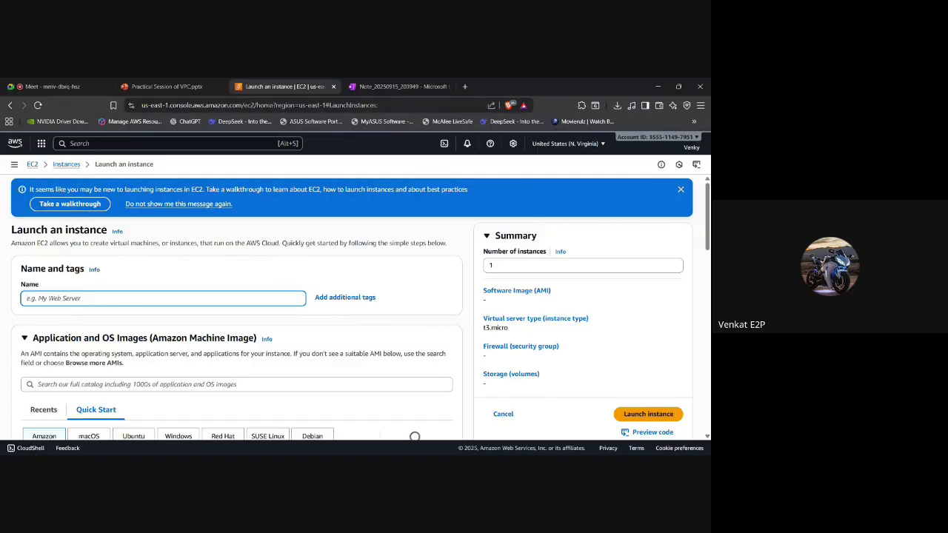
text(arcap)
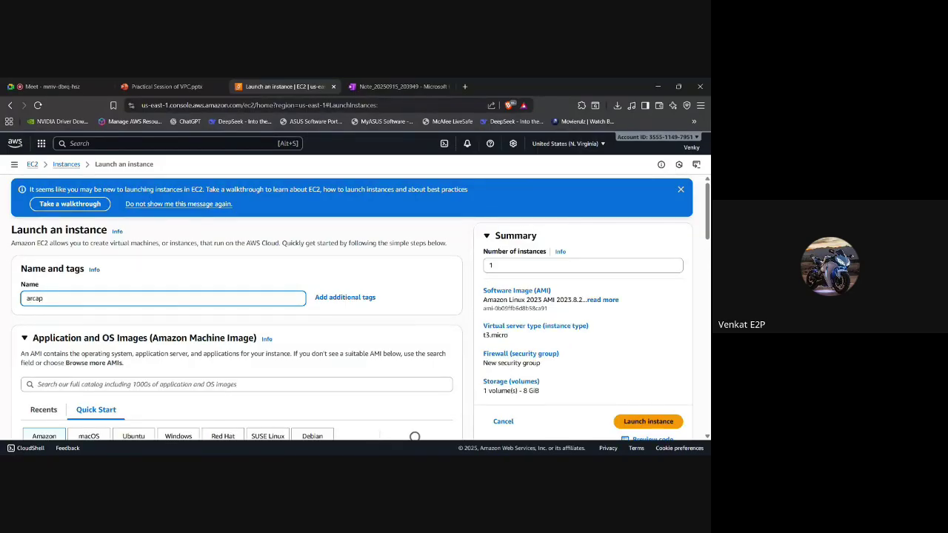
text(2)
scroll(360, 309, down, 1)
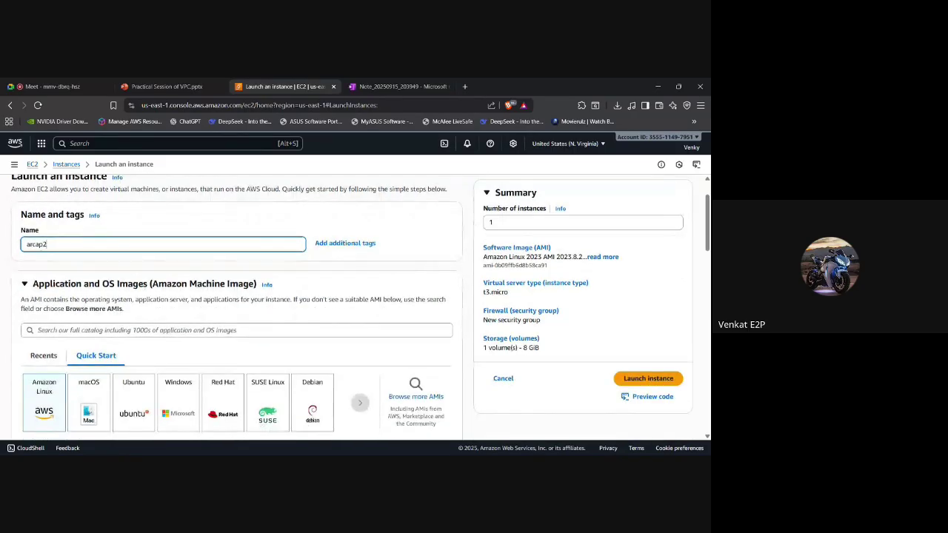
scroll(237, 311, down, 3)
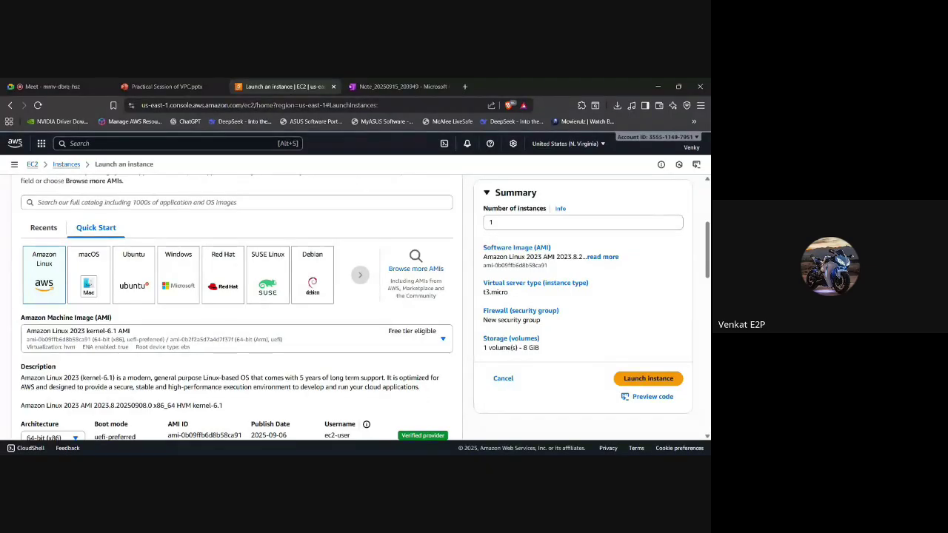
scroll(237, 308, down, 5)
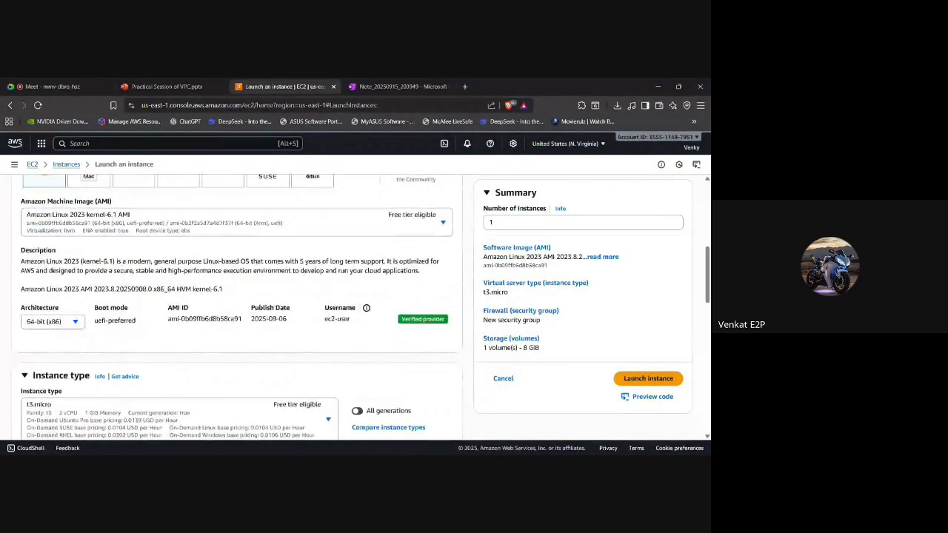
scroll(237, 307, down, 3)
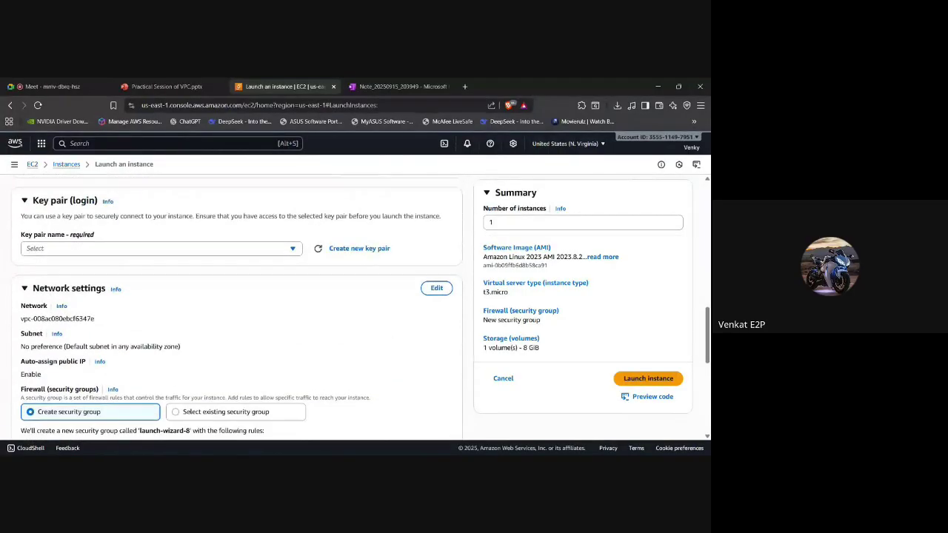
Choose the train-arcap key pair and place the instance in arcap-vpc.
click(256, 249)
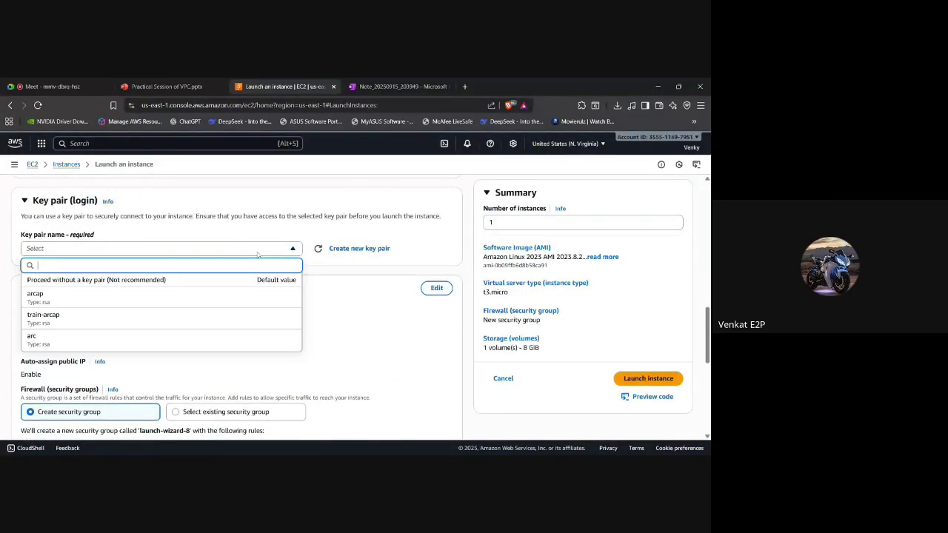
click(53, 318)
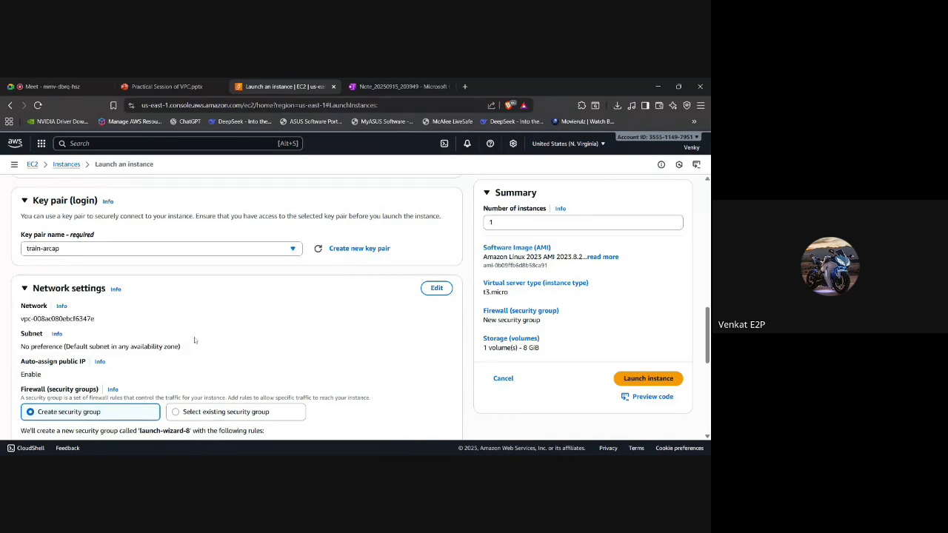
scroll(193, 339, down, 1)
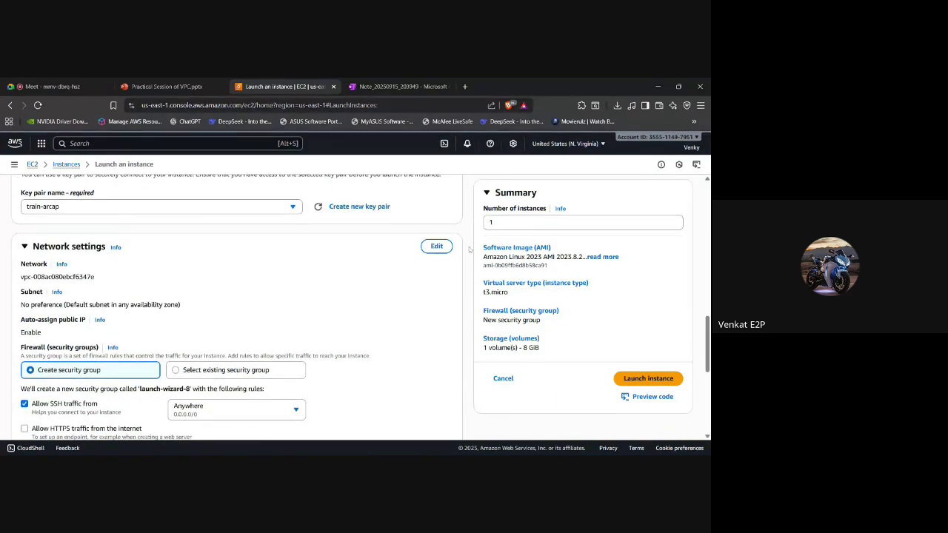
click(436, 246)
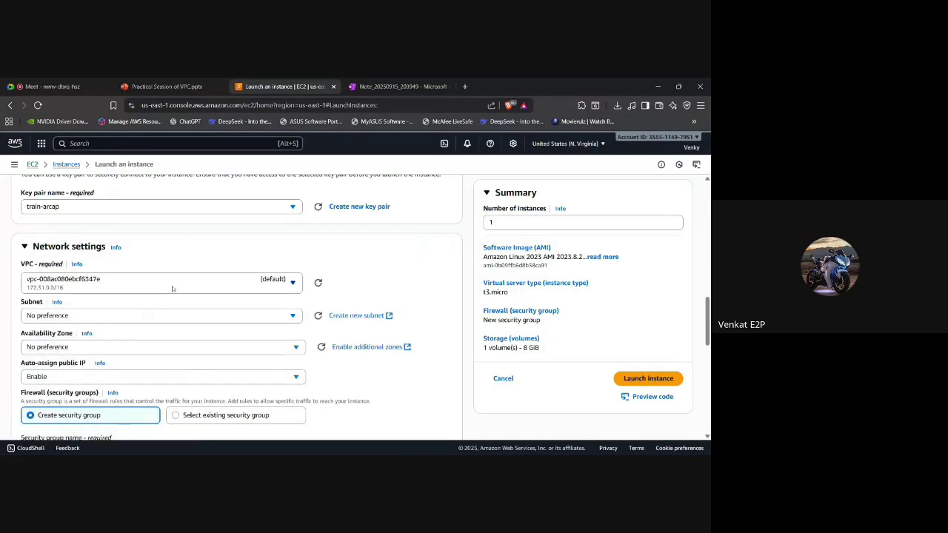
click(200, 283)
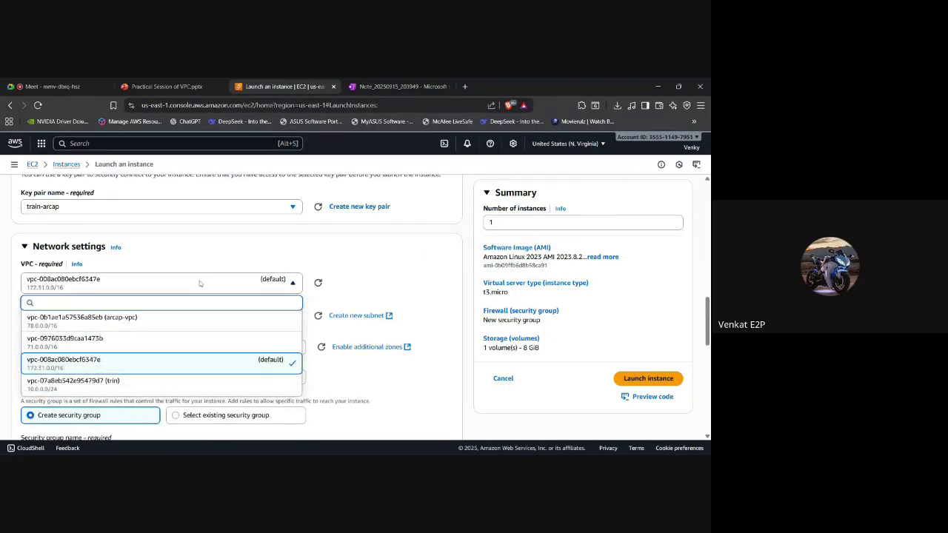
click(143, 320)
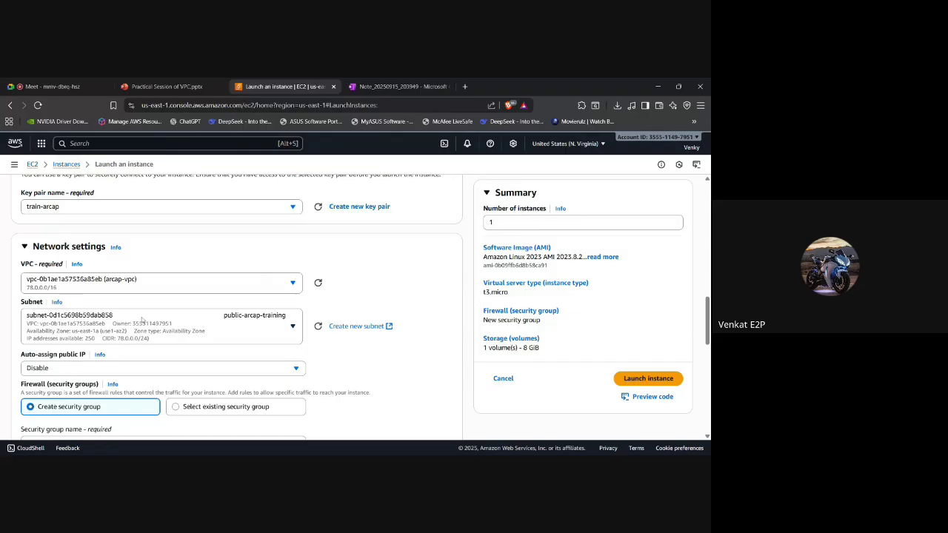
Enable auto-assign public IP in the public-arcap-training subnet.
scroll(143, 320, down, 1)
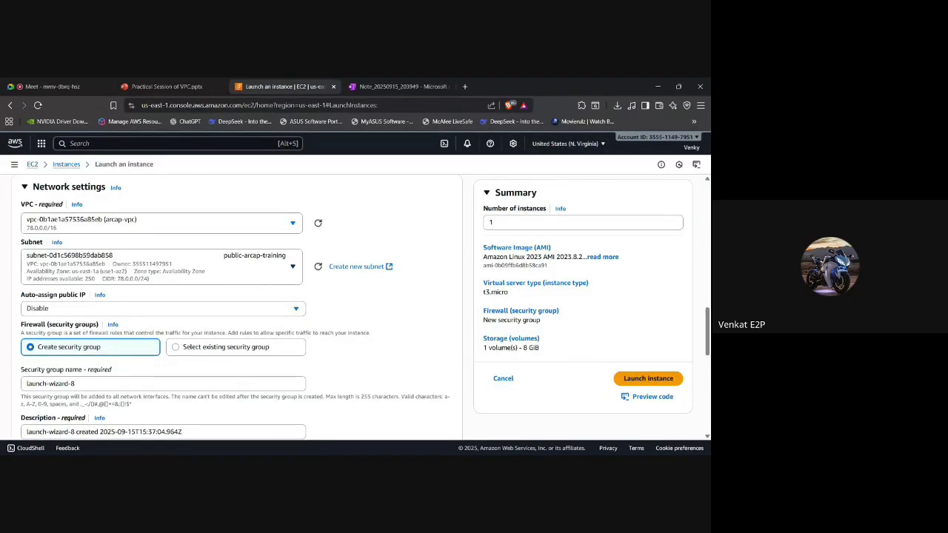
click(103, 308)
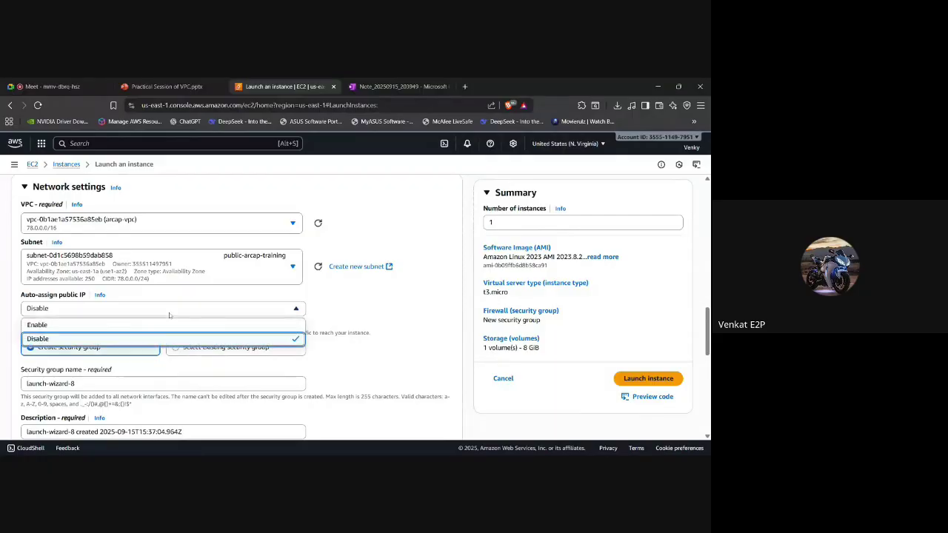
click(102, 326)
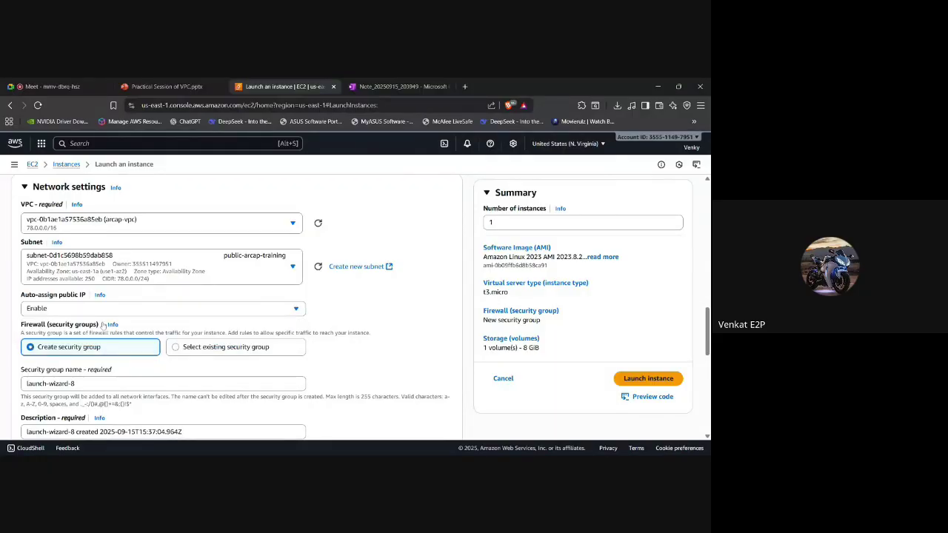
scroll(166, 299, up, 1)
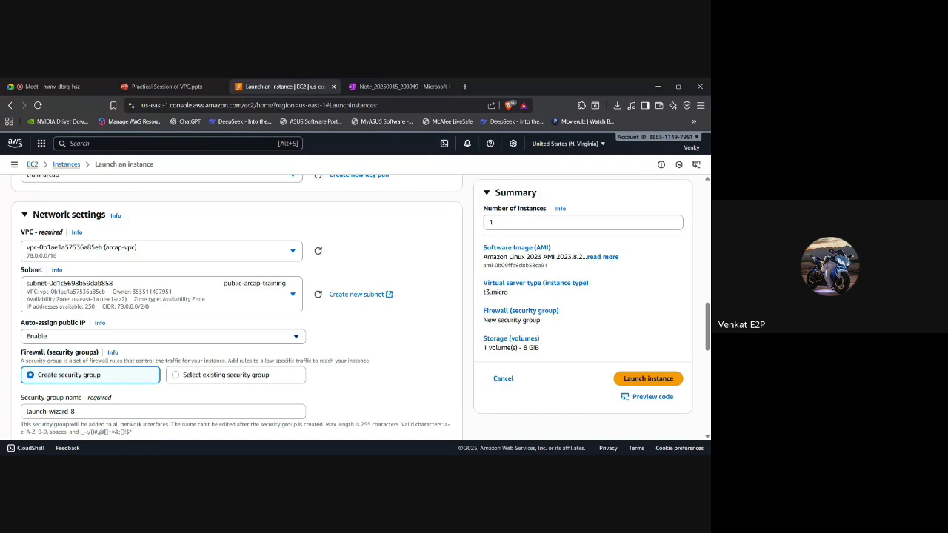
click(85, 337)
click(62, 366)
click(115, 335)
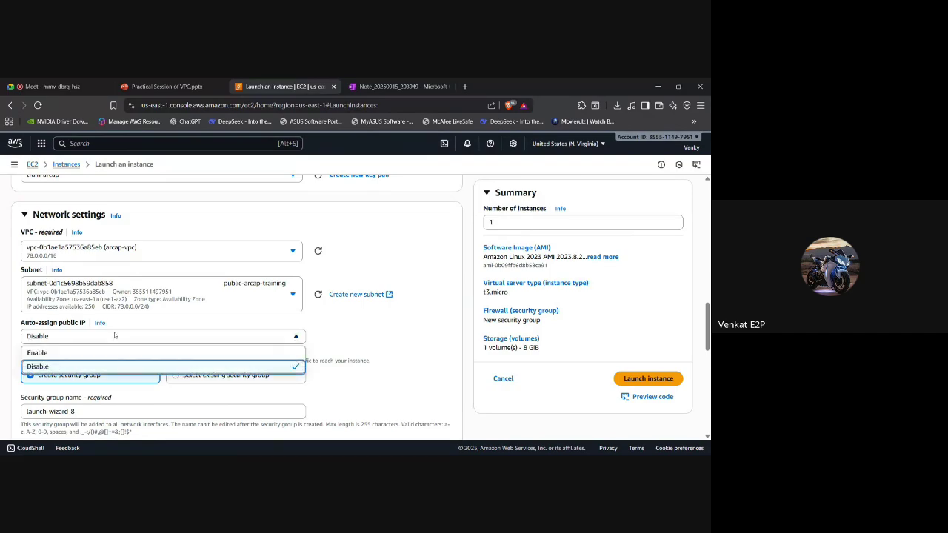
click(93, 352)
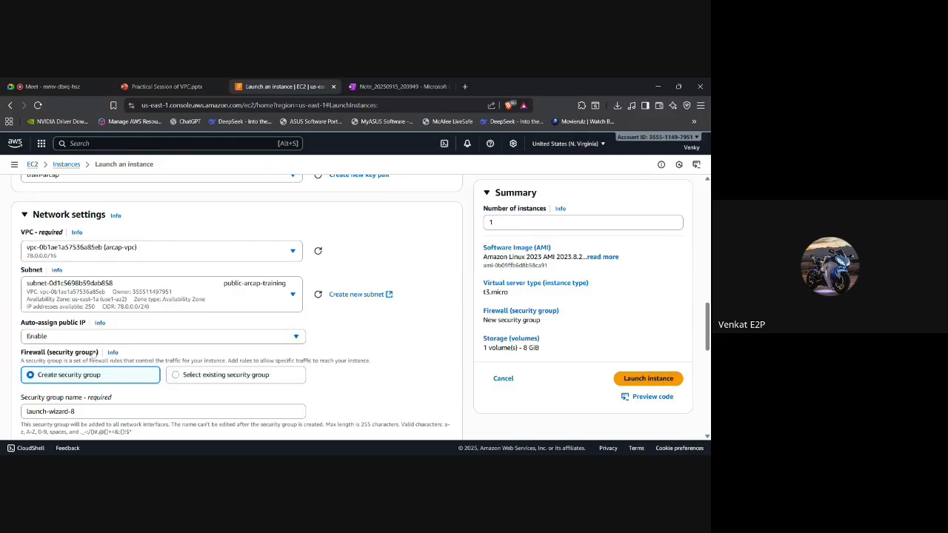
scroll(237, 304, down, 5)
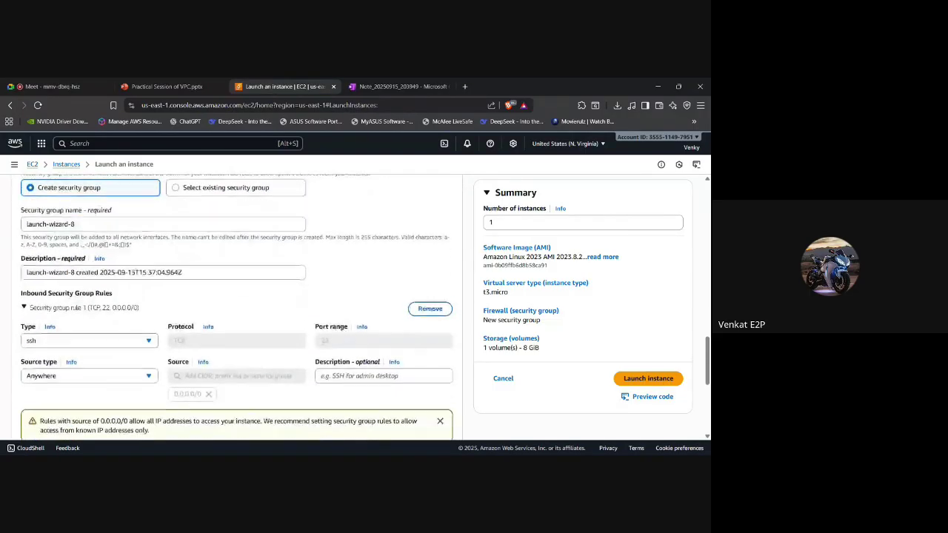
scroll(237, 304, down, 2)
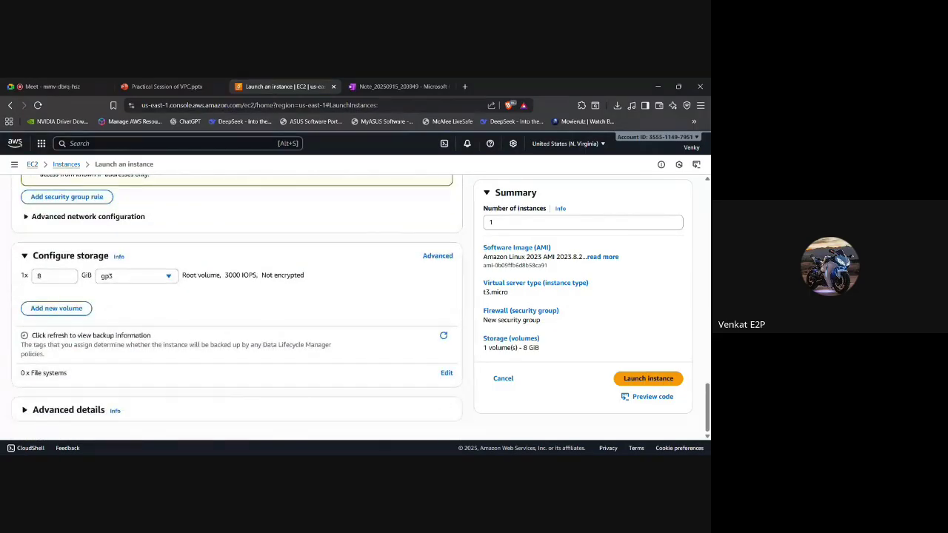
Launch arcap2 and return to the Instances list, now showing both arcap-train and arcap2.
click(633, 379)
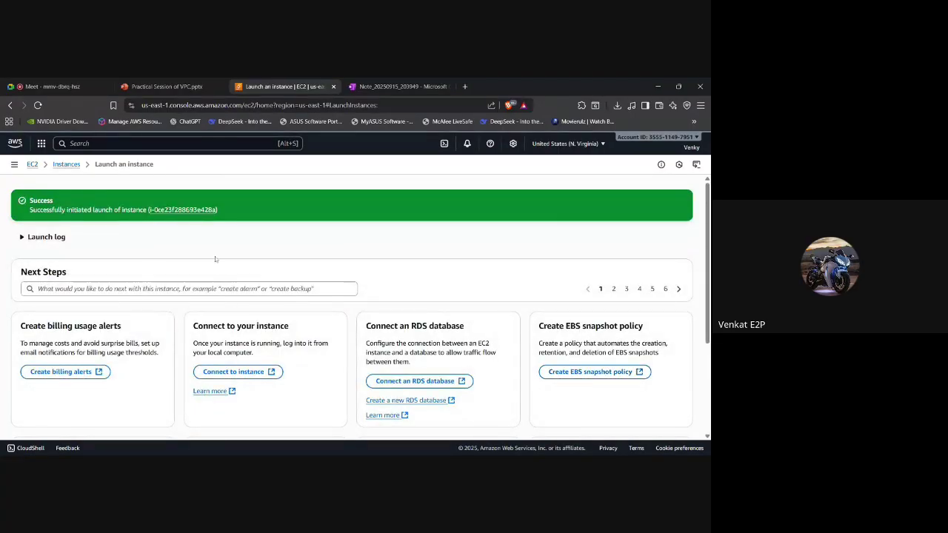
click(66, 164)
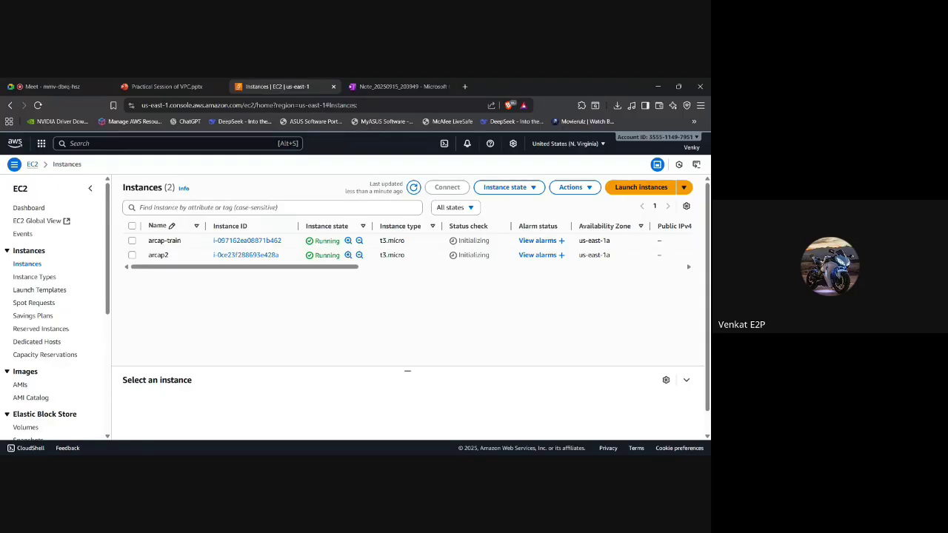
Select arcap2, enlarge its details pane, and copy its public IPv4 address 3.83.102.68.
click(132, 255)
scroll(309, 374, down, 1)
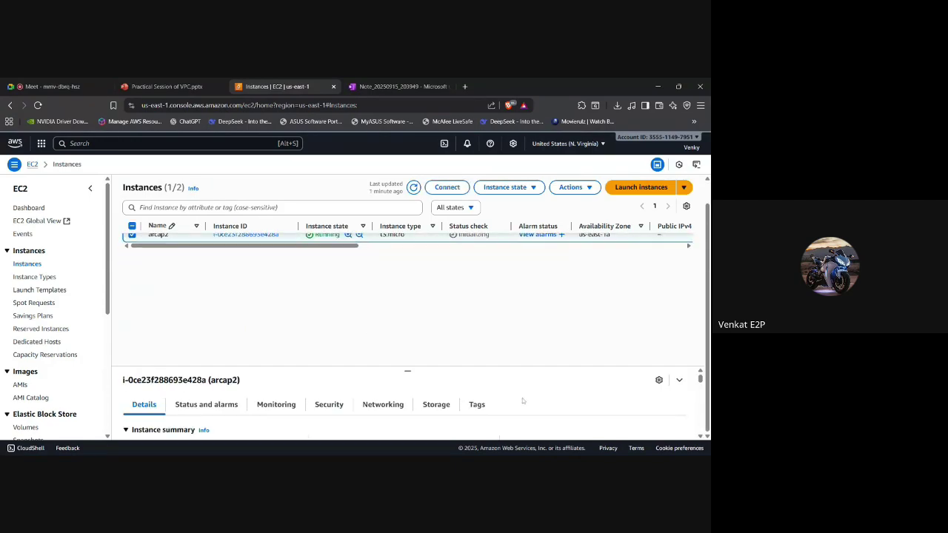
scroll(474, 392, down, 2)
scroll(474, 392, up, 2)
drag(407, 370, 403, 294)
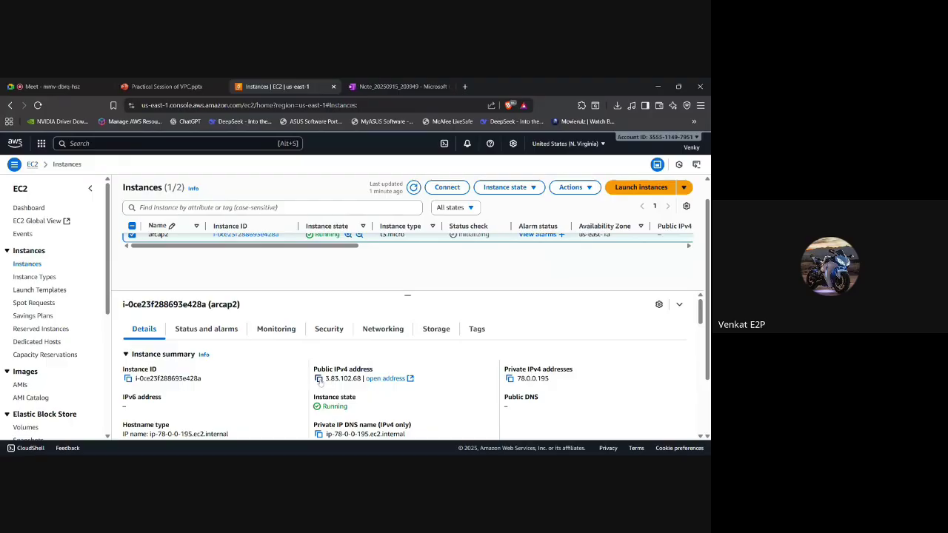
click(319, 378)
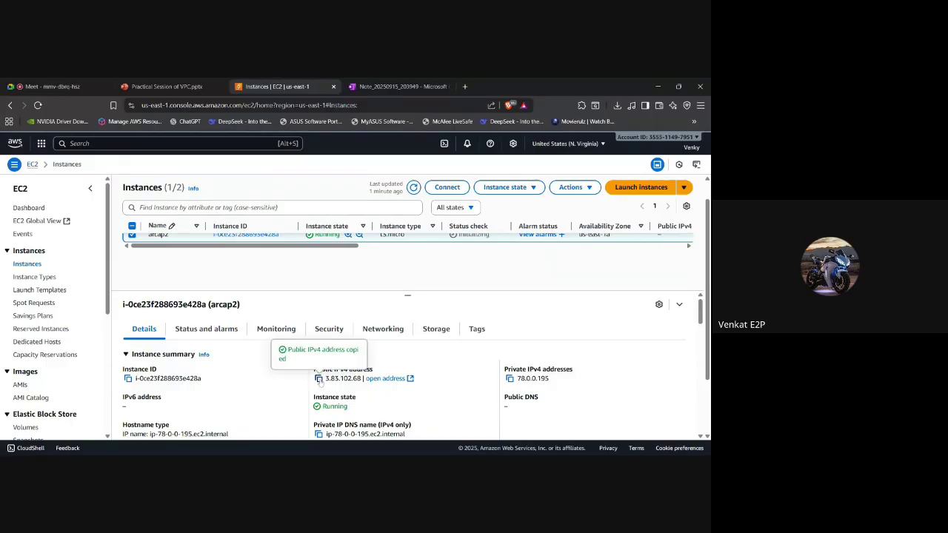
click(425, 361)
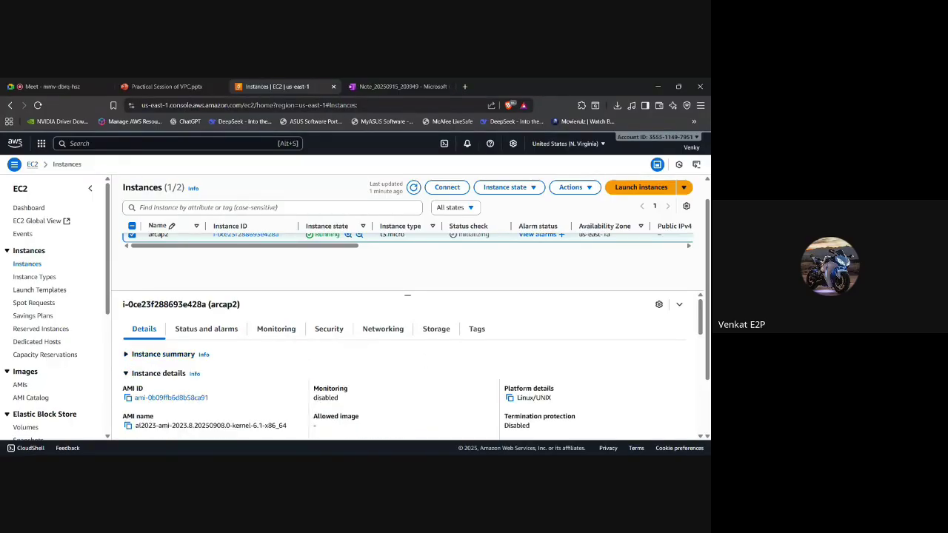
scroll(340, 385, up, 2)
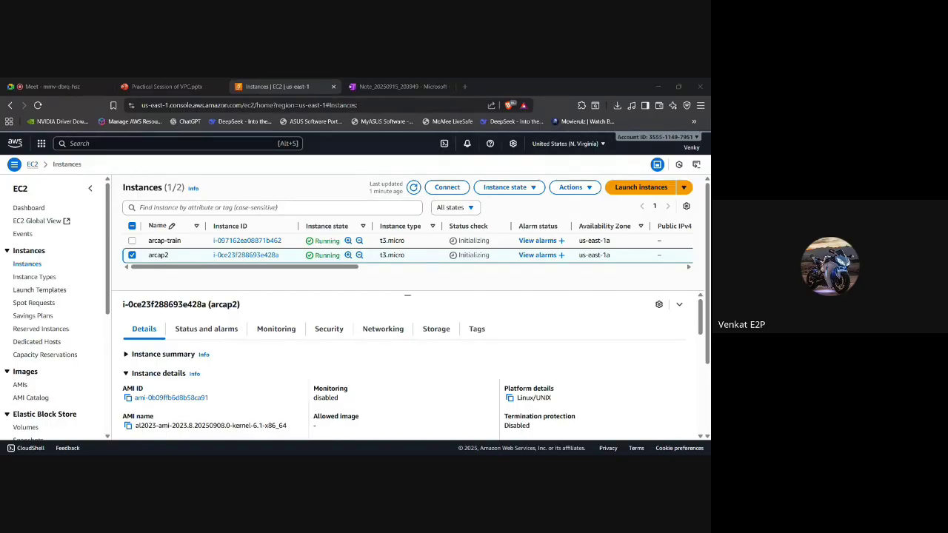
Re-copy arcap2's public IPv4 address 3.83.102.68 from the EC2 instances page.
key(alt+Tab)
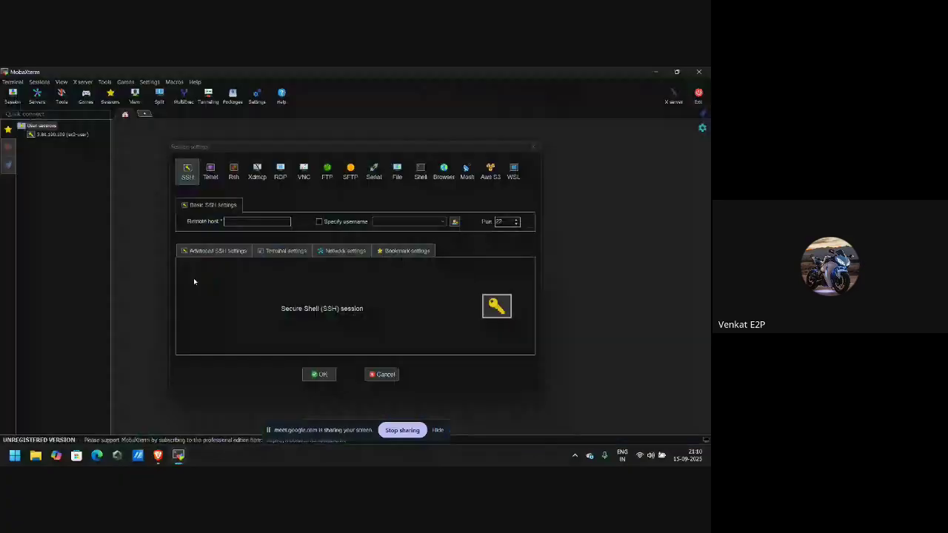
key(alt+Tab)
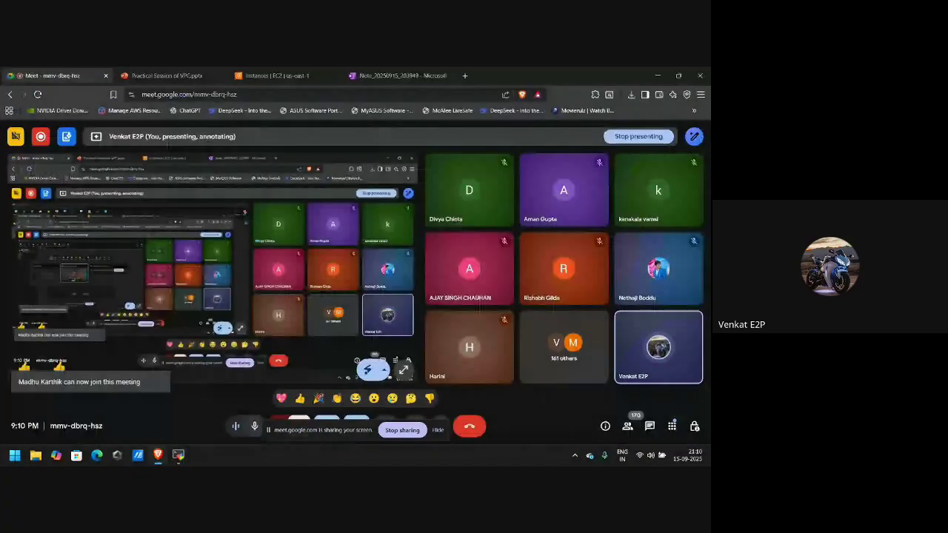
click(266, 75)
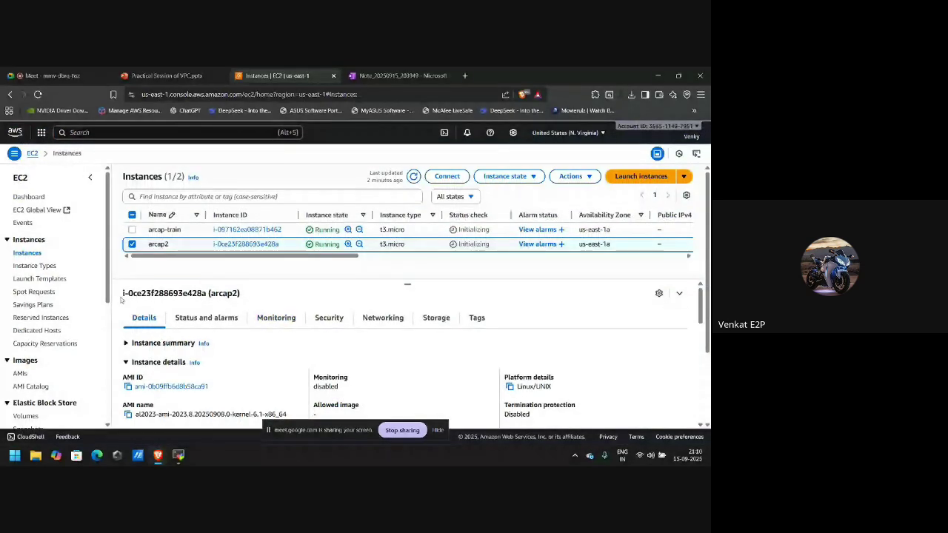
click(318, 367)
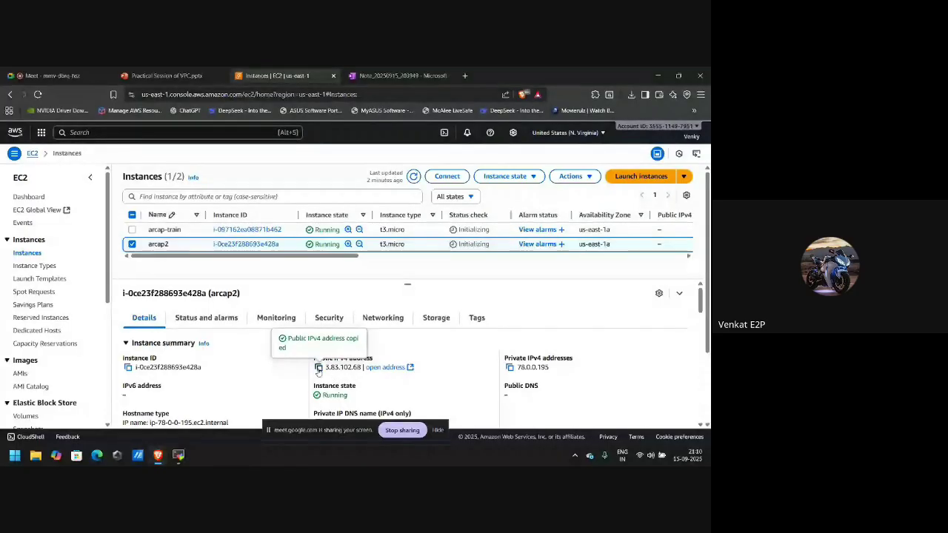
key(alt+Tab)
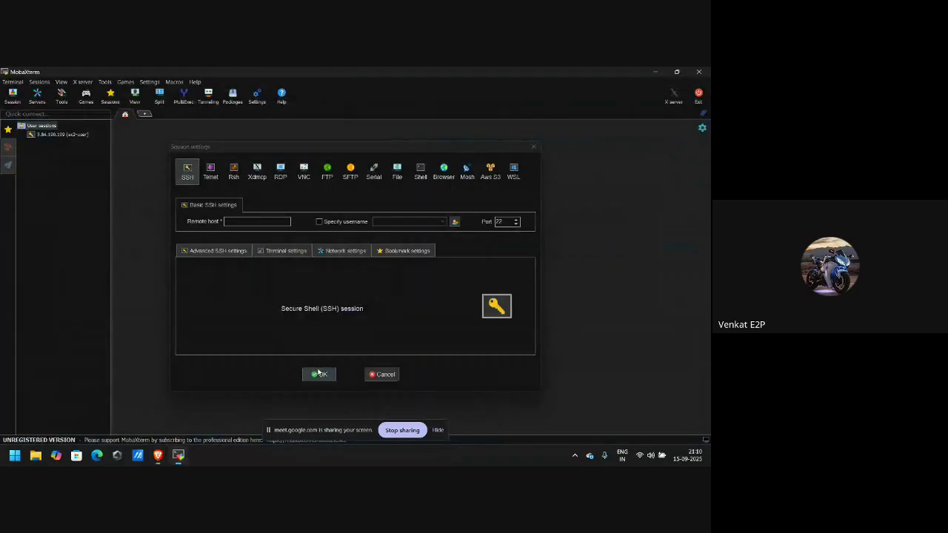
Set the SSH session's remote host to 3.83.102.68 and username to ec2-user.
click(238, 221)
key(ctrl+v)
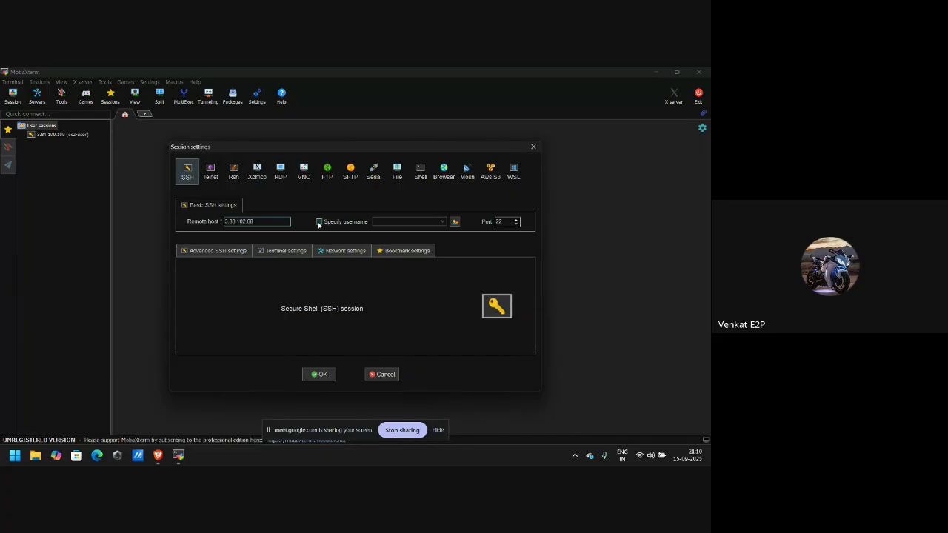
click(319, 221)
text(ec2-user)
Authenticate with the train-arcap private key, connect, and accept the server's host key.
click(203, 252)
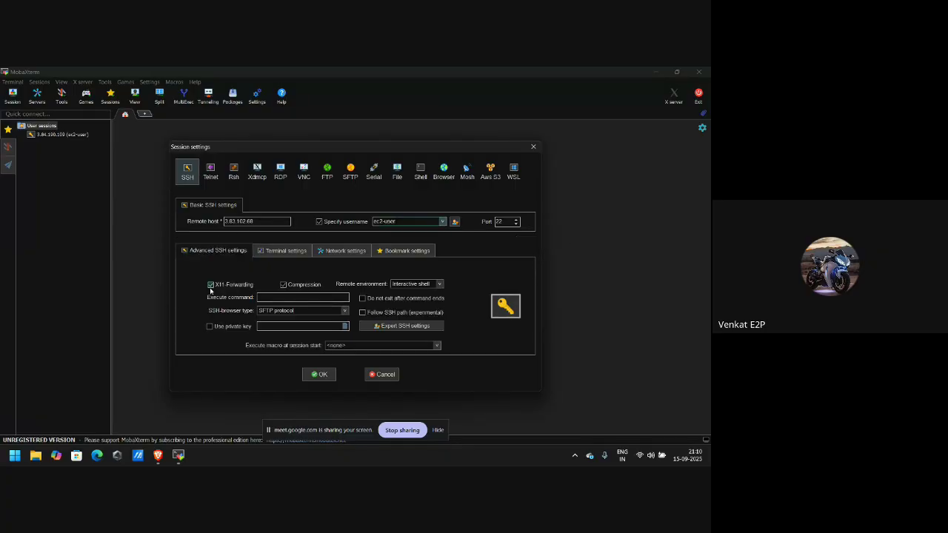
click(219, 327)
click(344, 327)
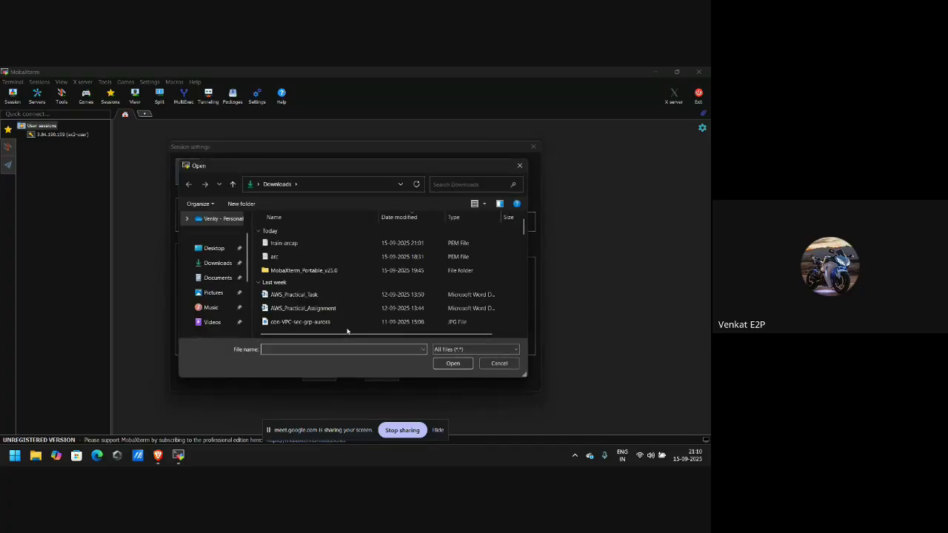
double_click(282, 243)
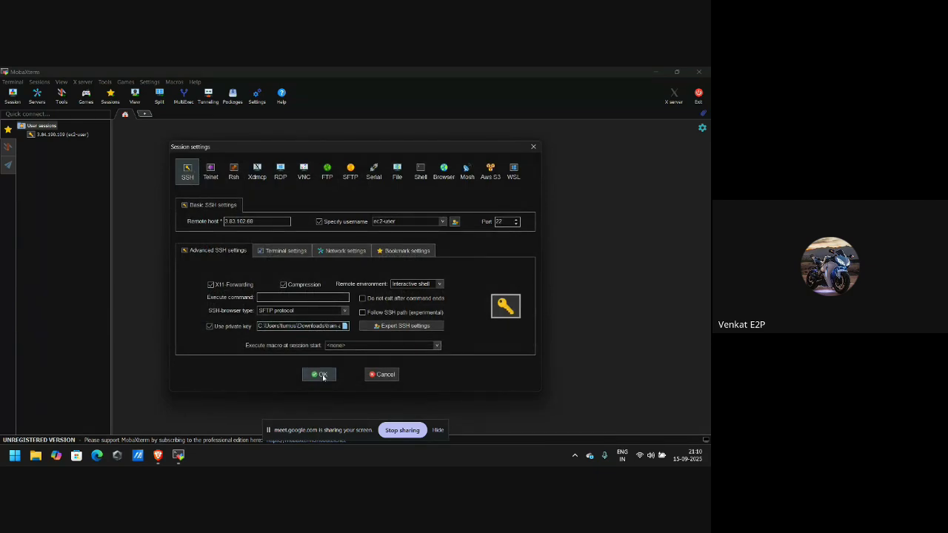
click(322, 375)
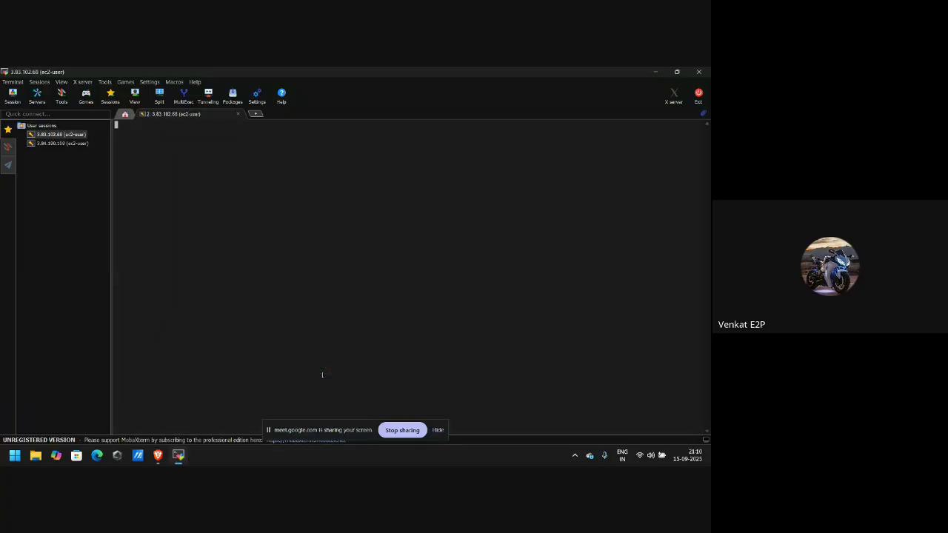
click(311, 284)
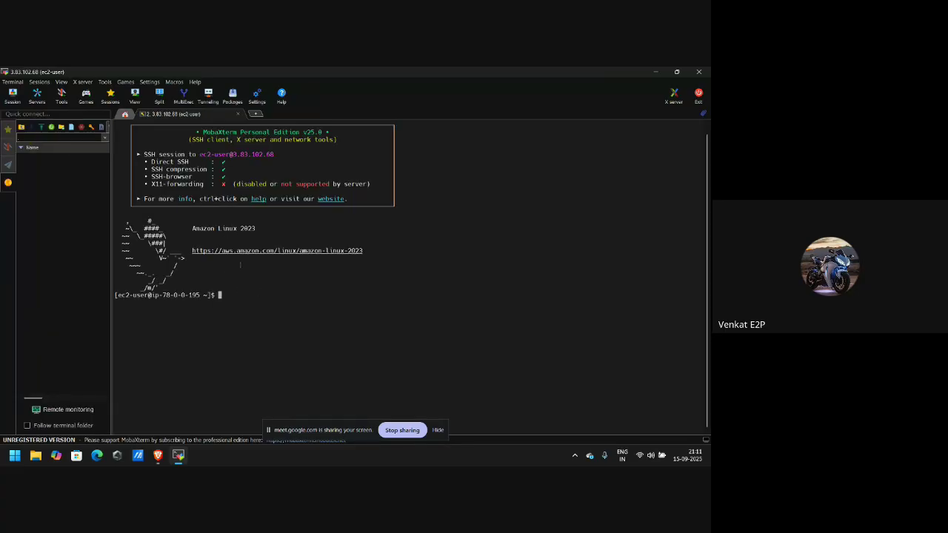
key(alt+Tab)
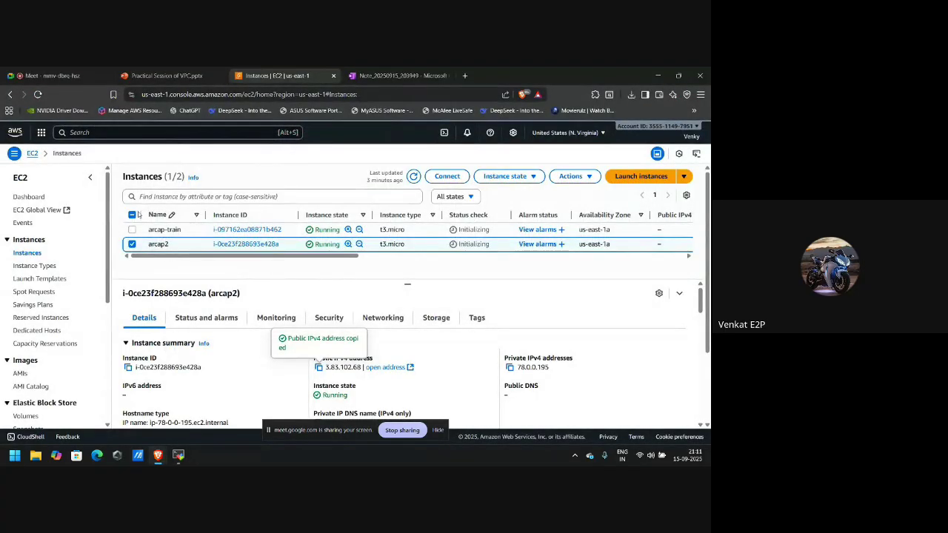
Switch the selection from arcap2 to arcap-train and copy its public IPv4 address 3.82.242.240.
click(132, 244)
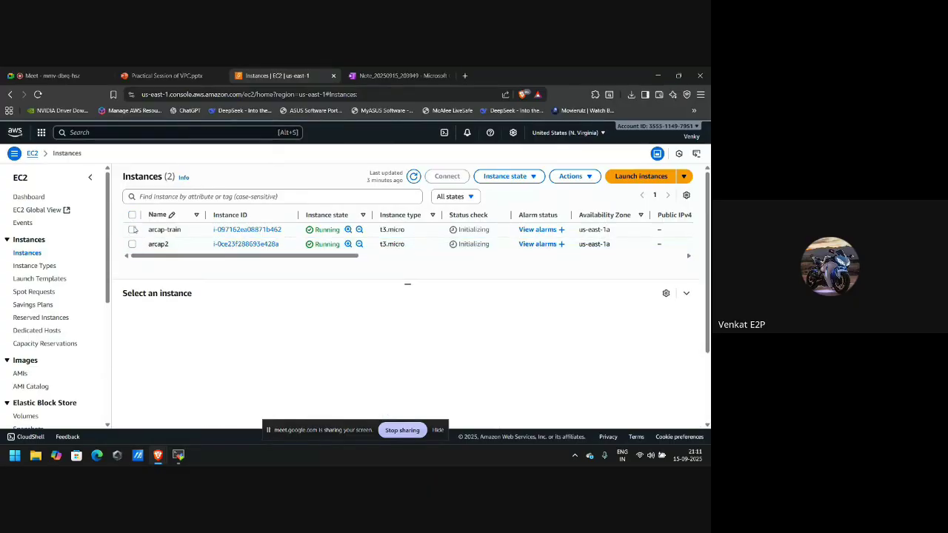
click(132, 229)
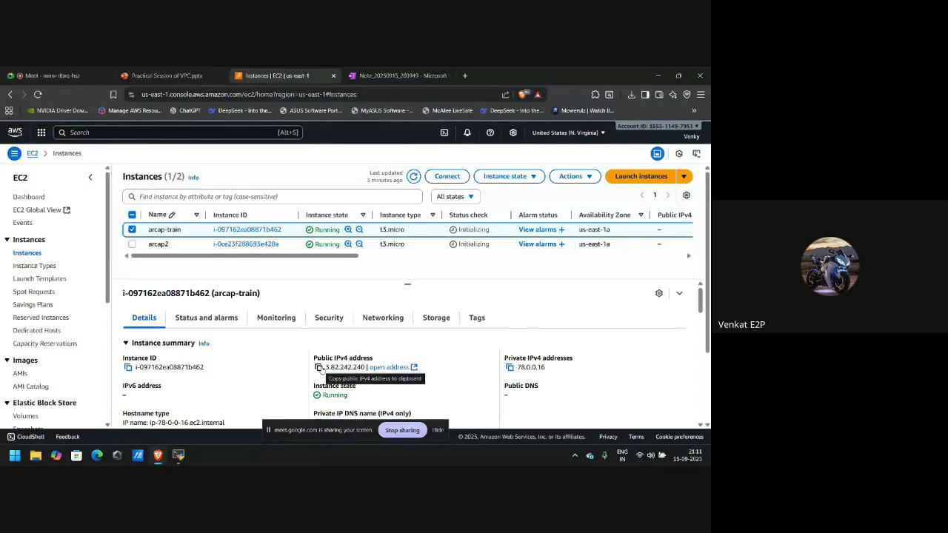
click(319, 368)
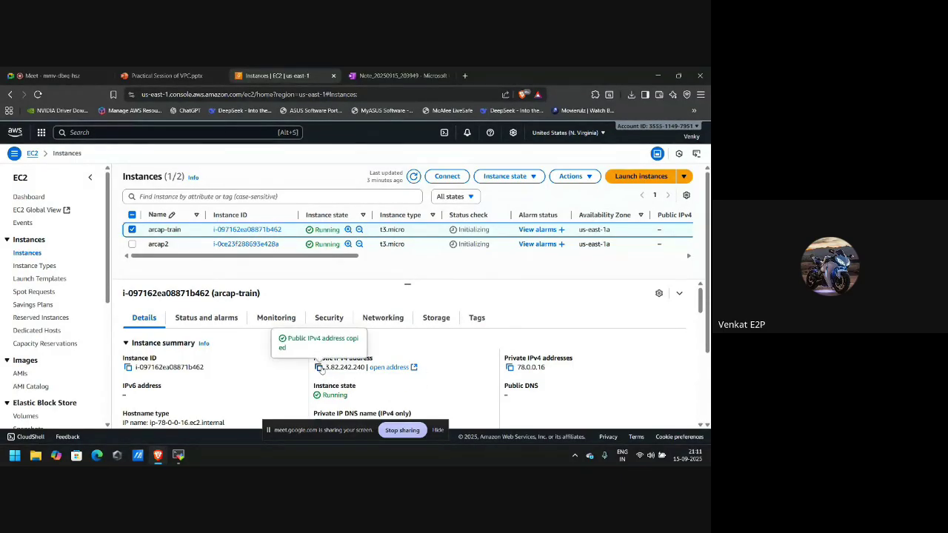
key(alt+Tab)
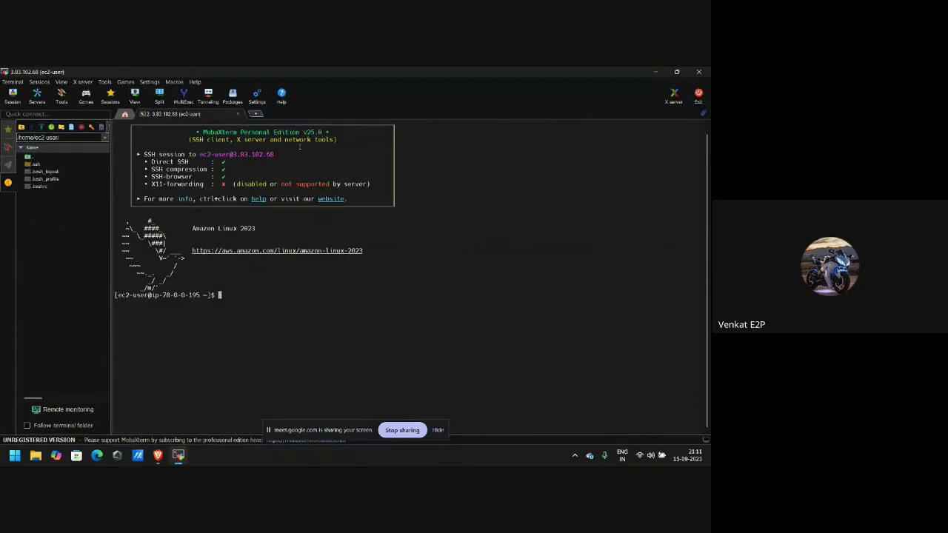
Start a new MobaXterm SSH session to 3.82.242.240 with username ec2-user.
click(256, 113)
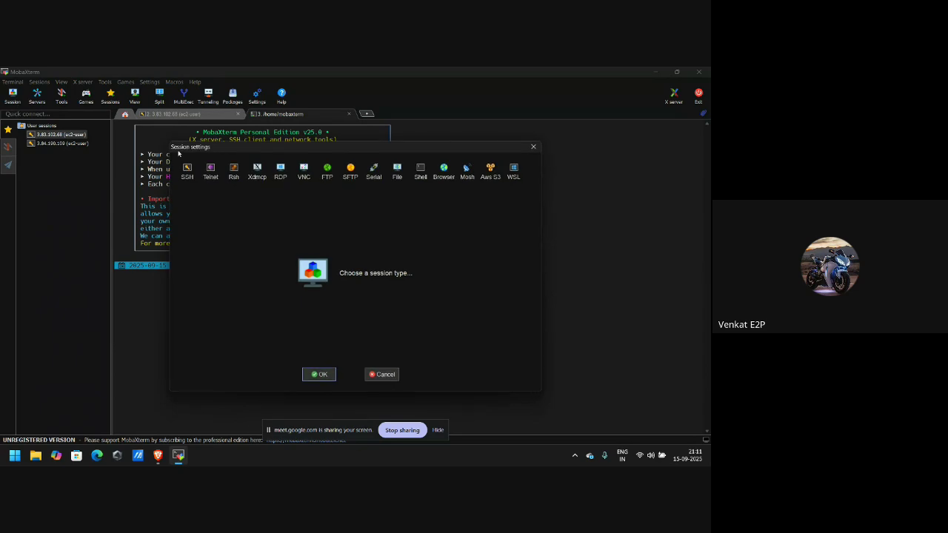
click(188, 169)
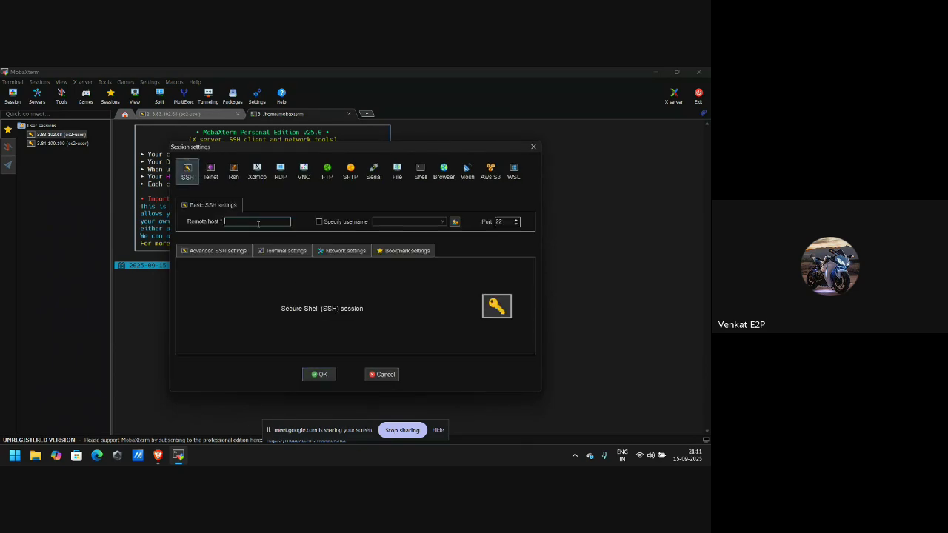
key(ctrl+v)
click(348, 222)
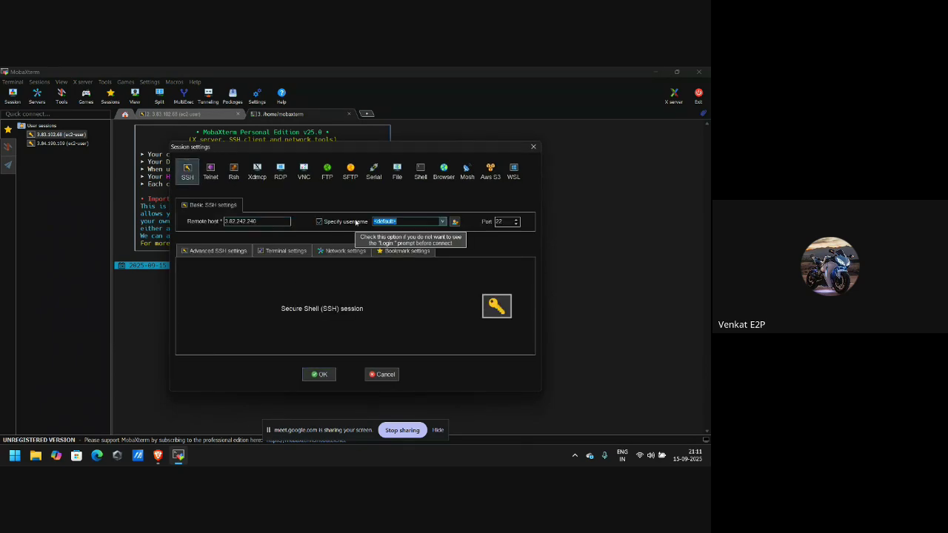
text(ec2-u)
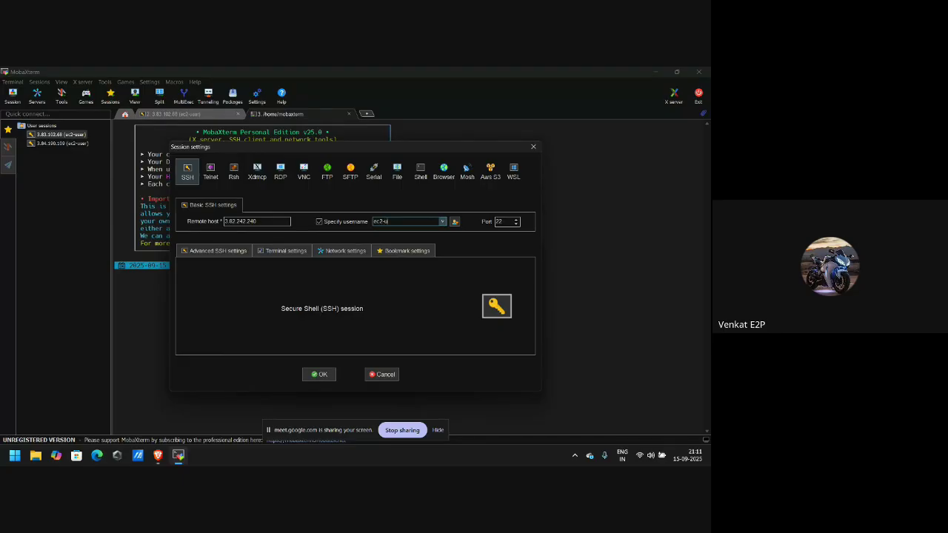
text(ser)
Use the train-arcap private key and connect to arcap-train.
click(213, 251)
click(217, 328)
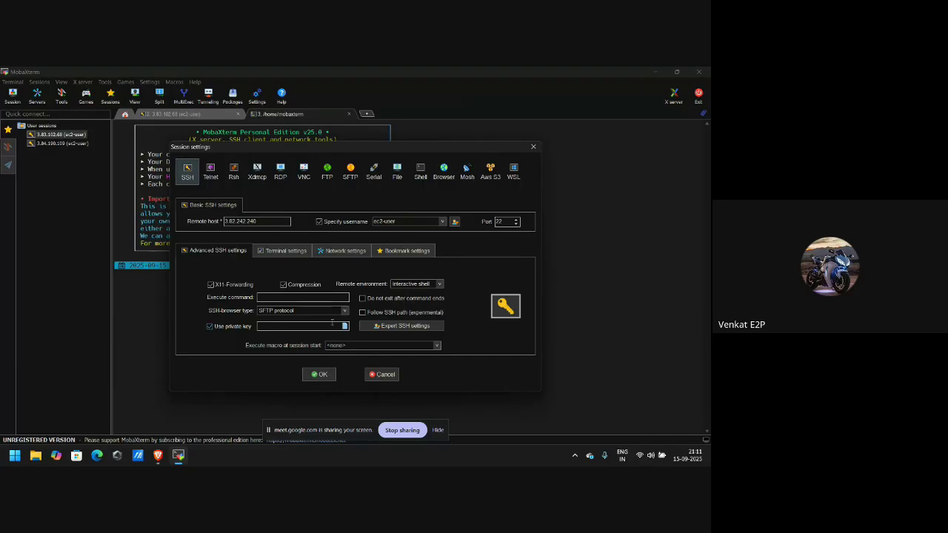
click(345, 326)
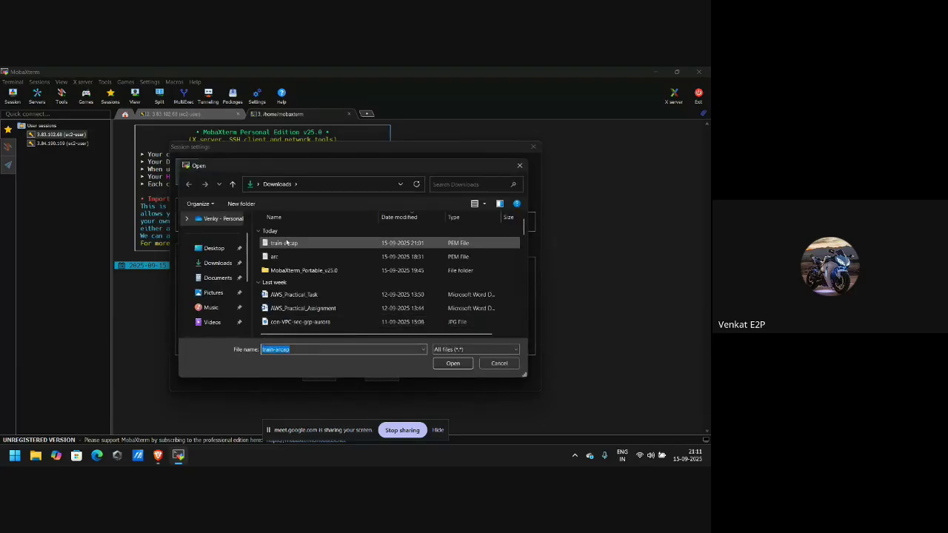
double_click(286, 242)
click(319, 374)
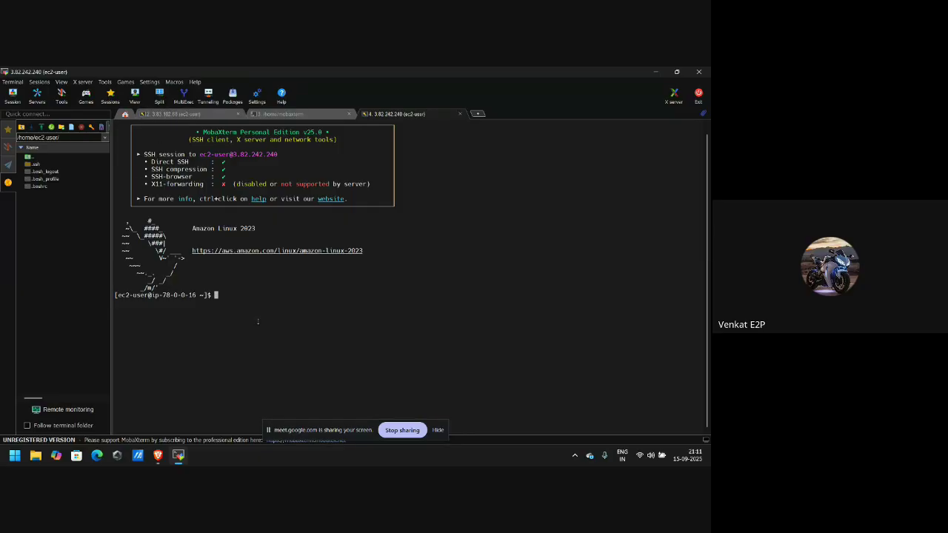
key(alt+Tab)
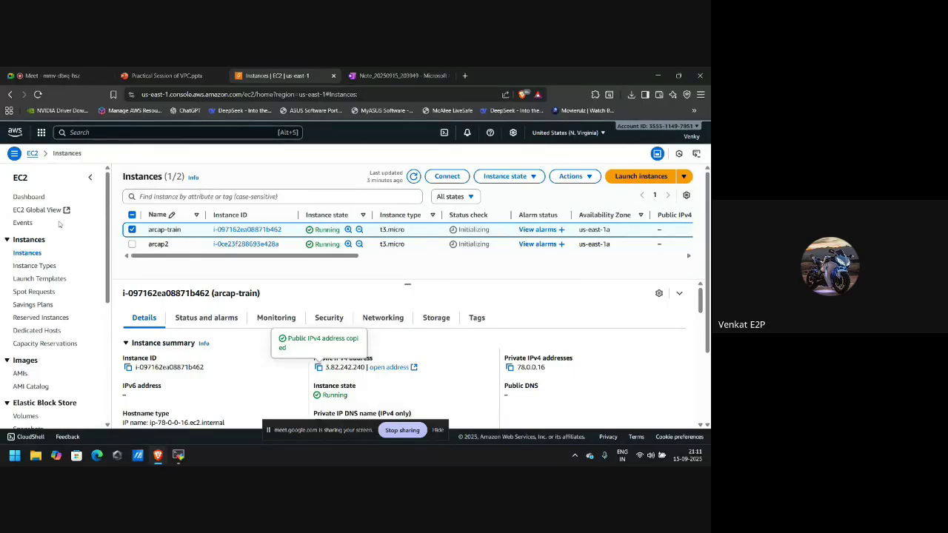
Search for 'vpc' and open the VPC console's Route tables page.
click(99, 132)
text(vpc)
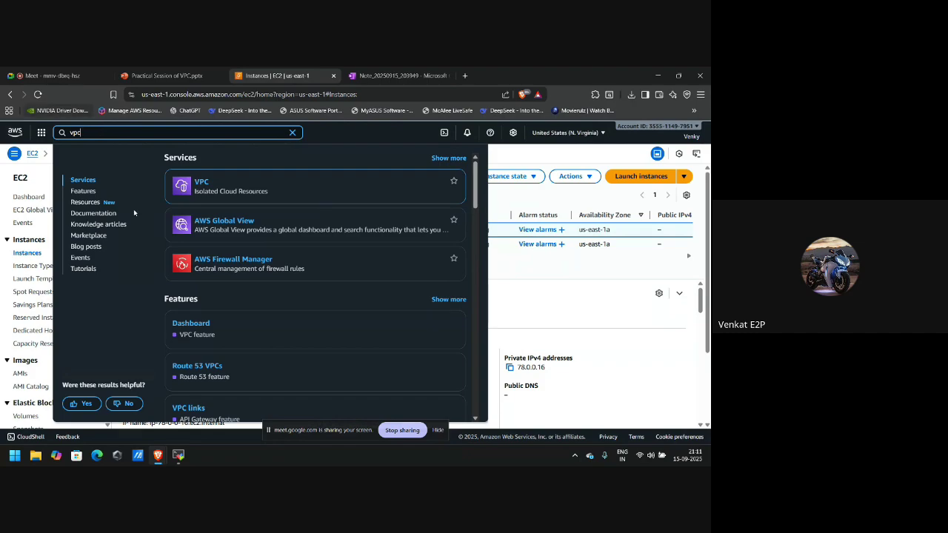
click(203, 184)
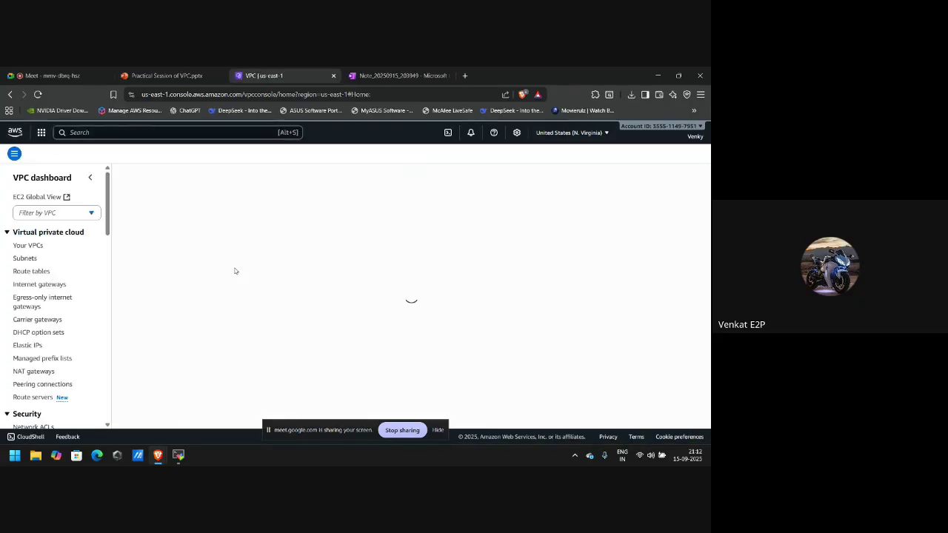
click(30, 272)
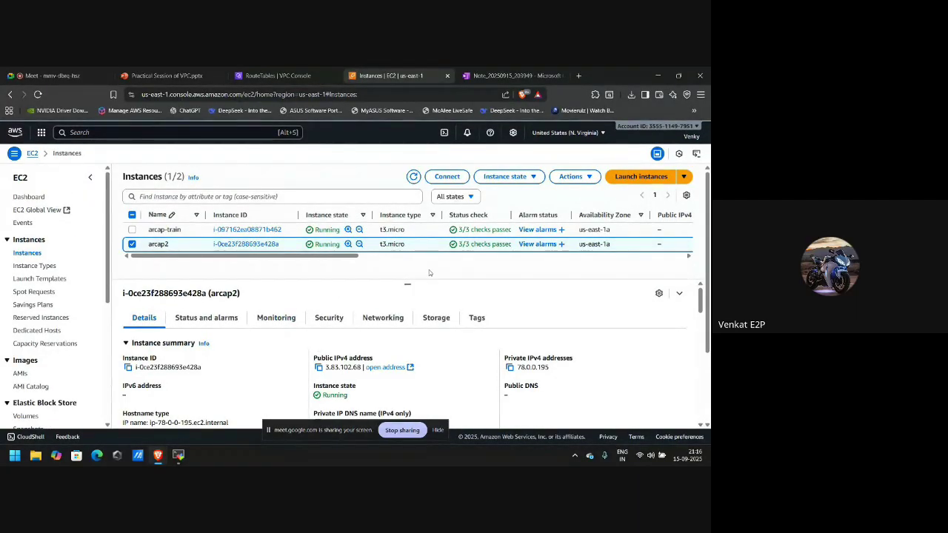
Select arcap-train and arcap2, stop both instances, then clear the selection.
click(132, 230)
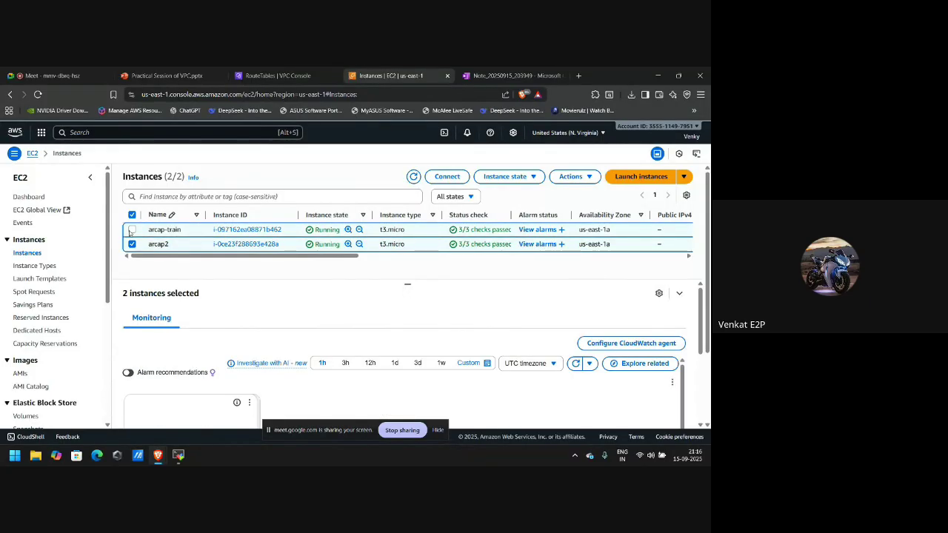
click(503, 176)
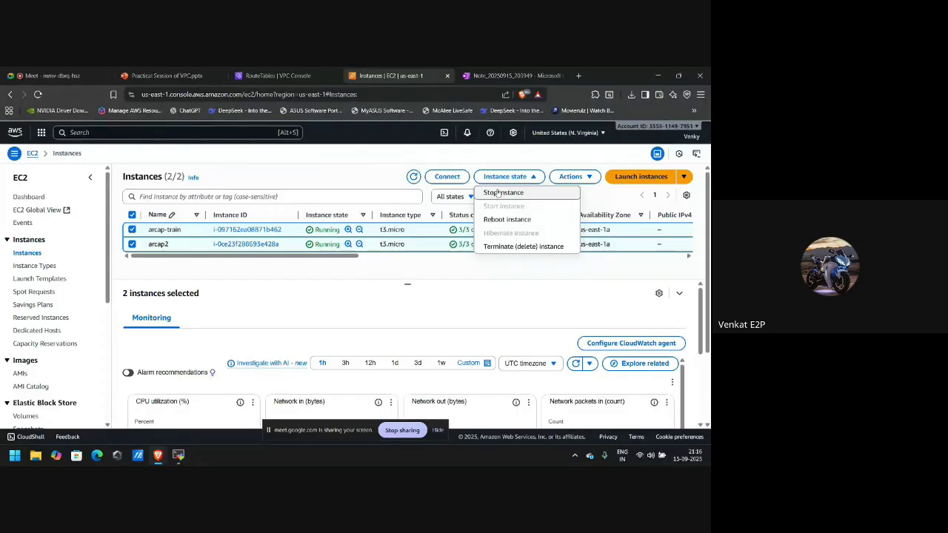
click(497, 193)
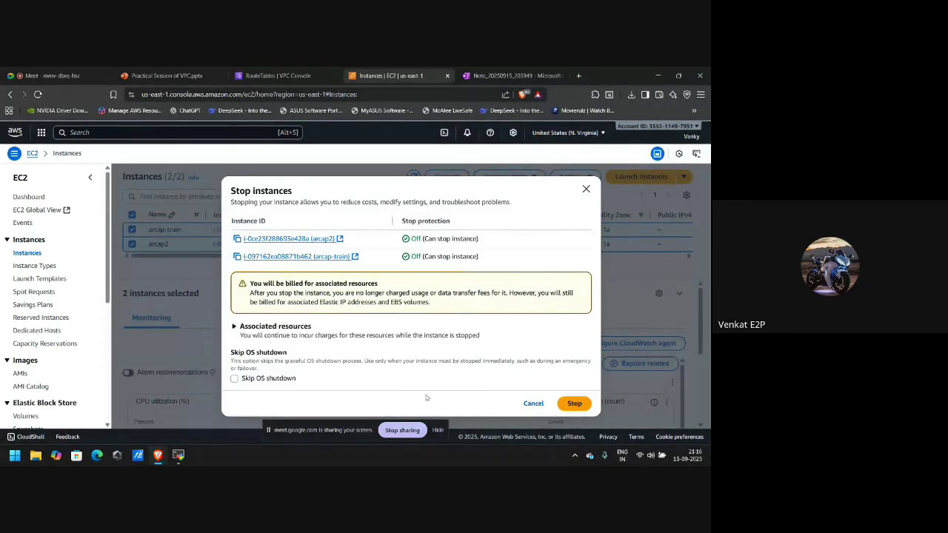
click(574, 404)
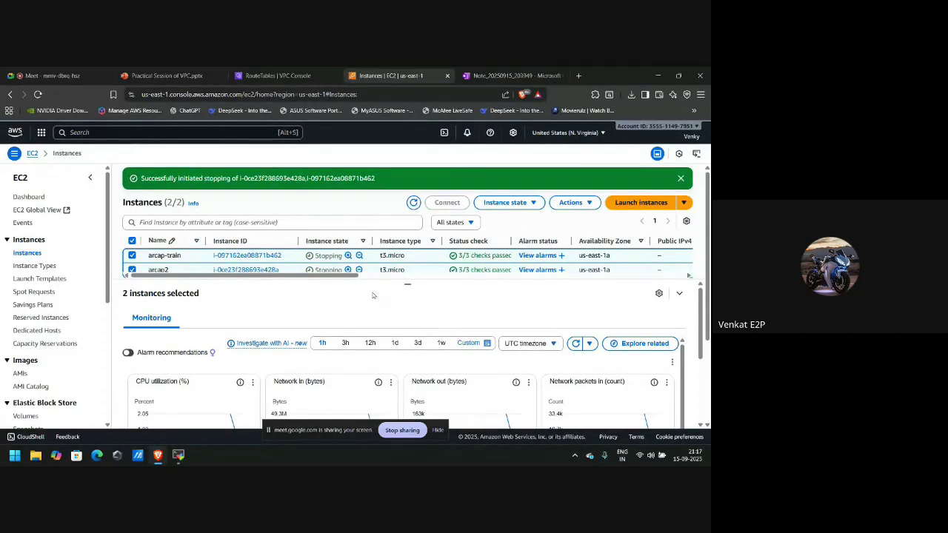
click(132, 241)
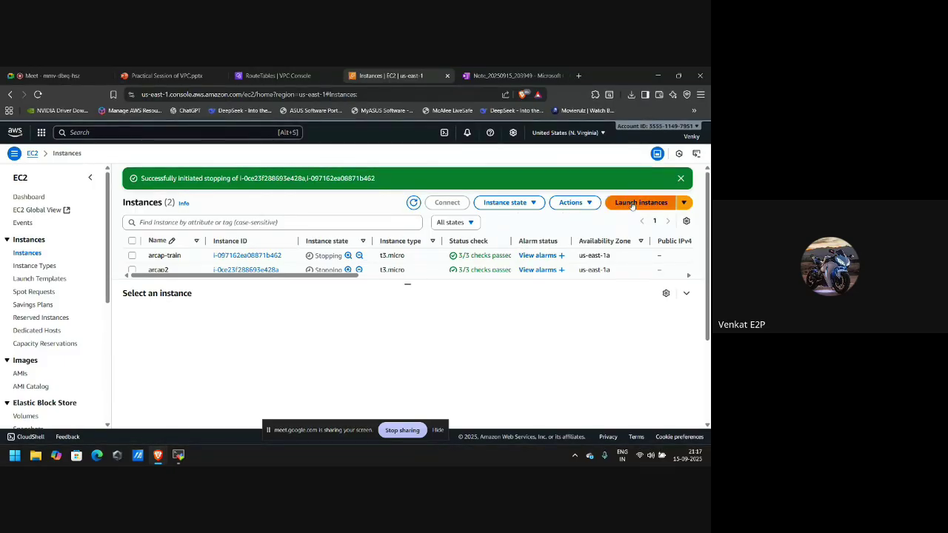
Start a new instance launch named public and select the arcap key pair.
click(617, 205)
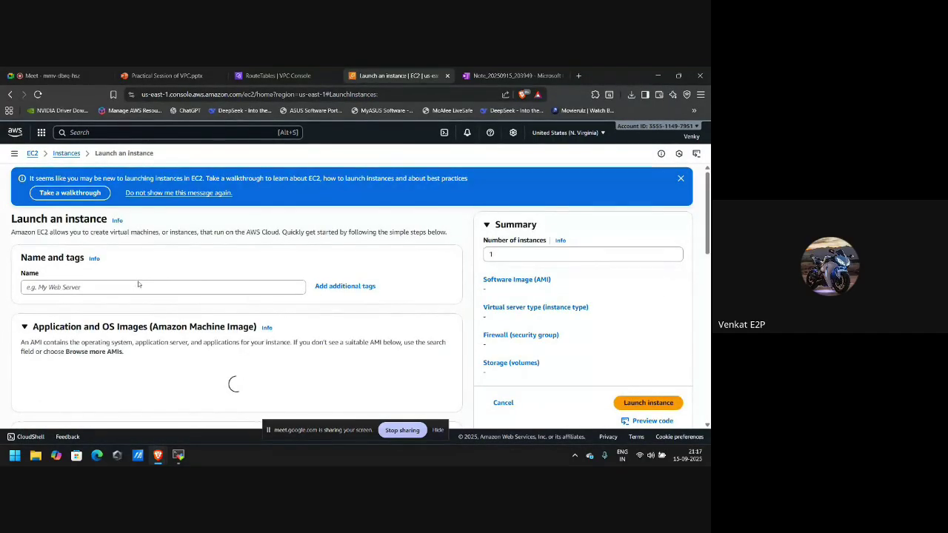
click(139, 286)
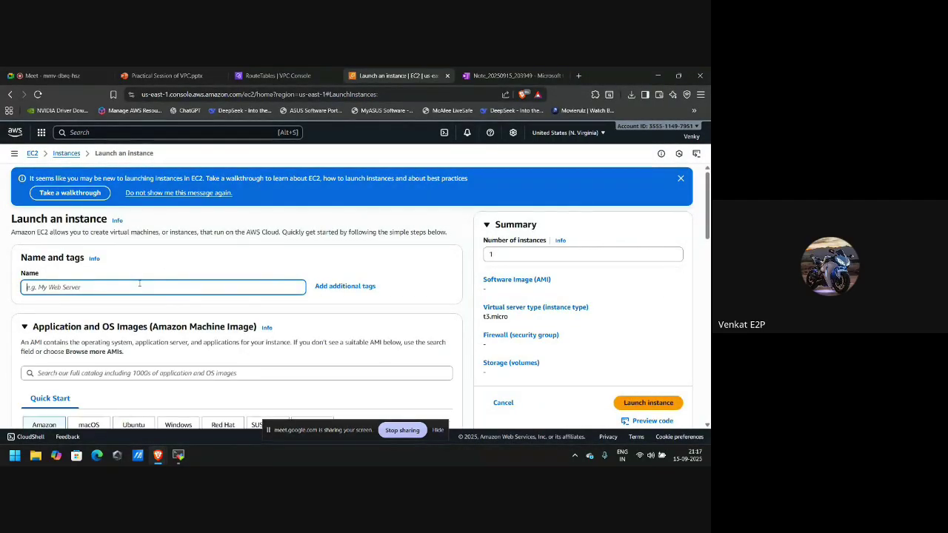
text(train)
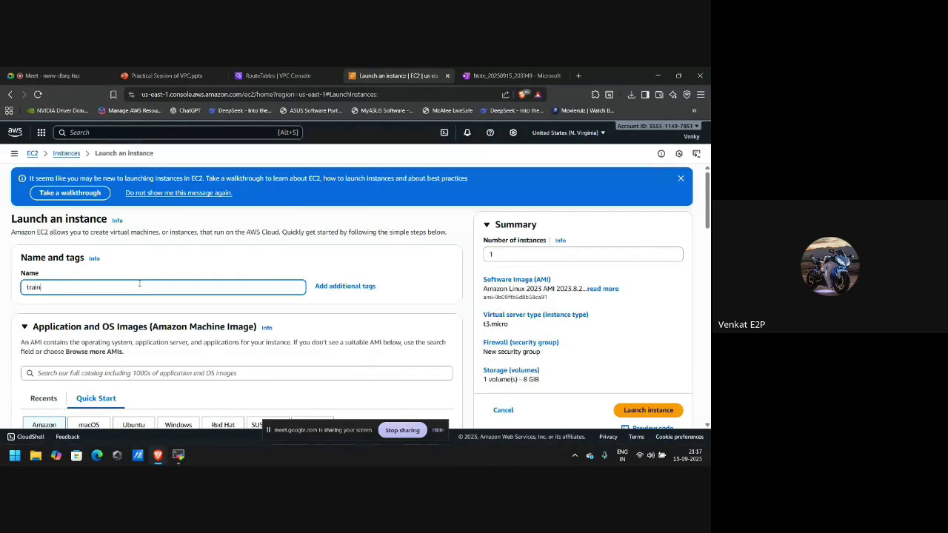
scroll(140, 283, down, 2)
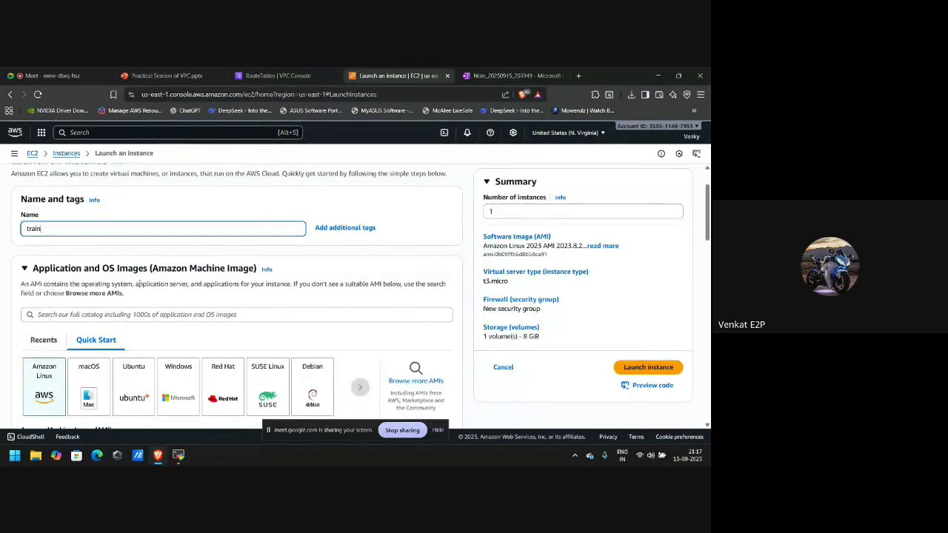
key(BackSpace)
key(BackSpace)
text(publi)
scroll(157, 291, down, 6)
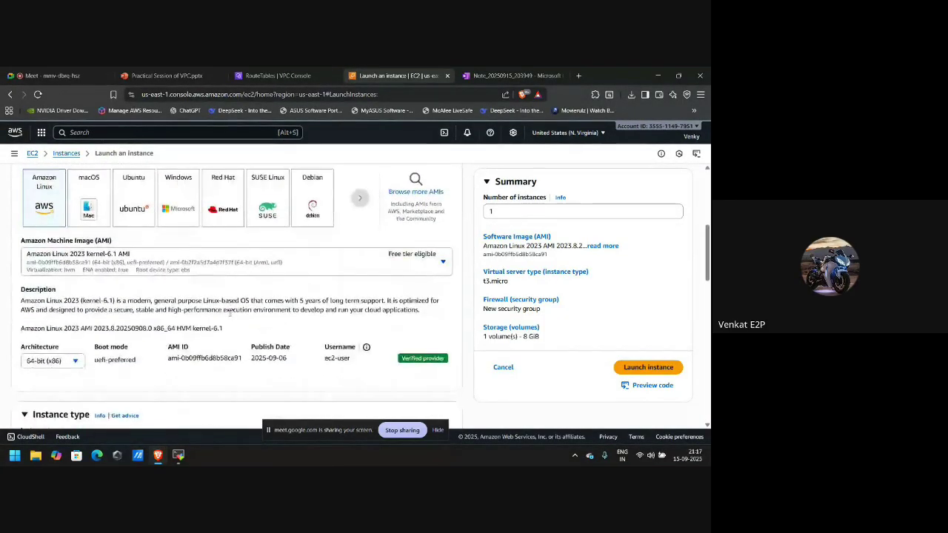
scroll(229, 316, down, 1)
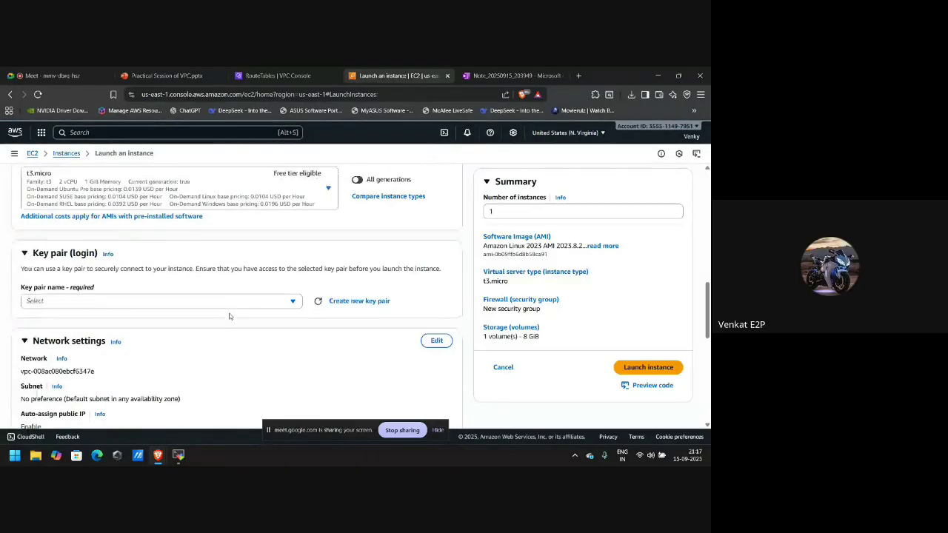
click(286, 302)
click(134, 352)
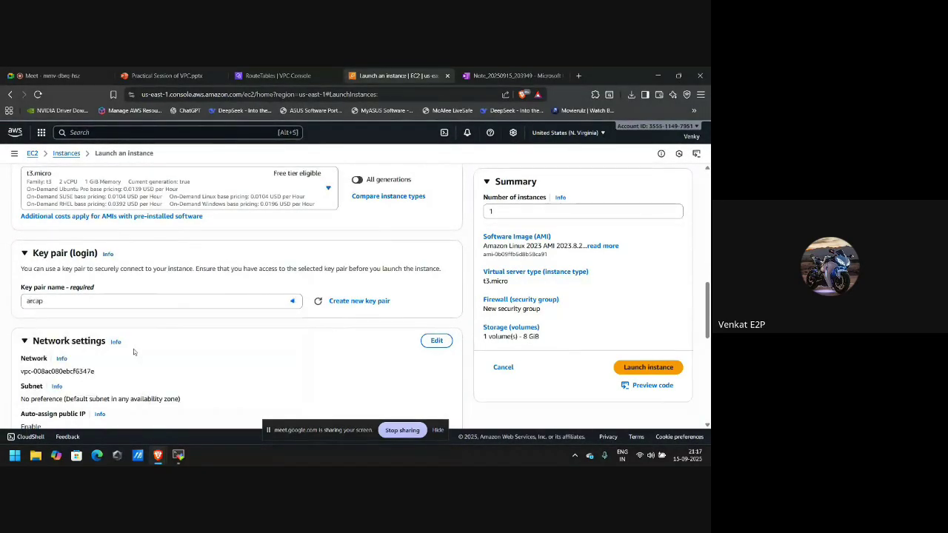
Place it in arcap-vpc with auto-assign public IP enabled, then launch the instance.
scroll(134, 353, down, 1)
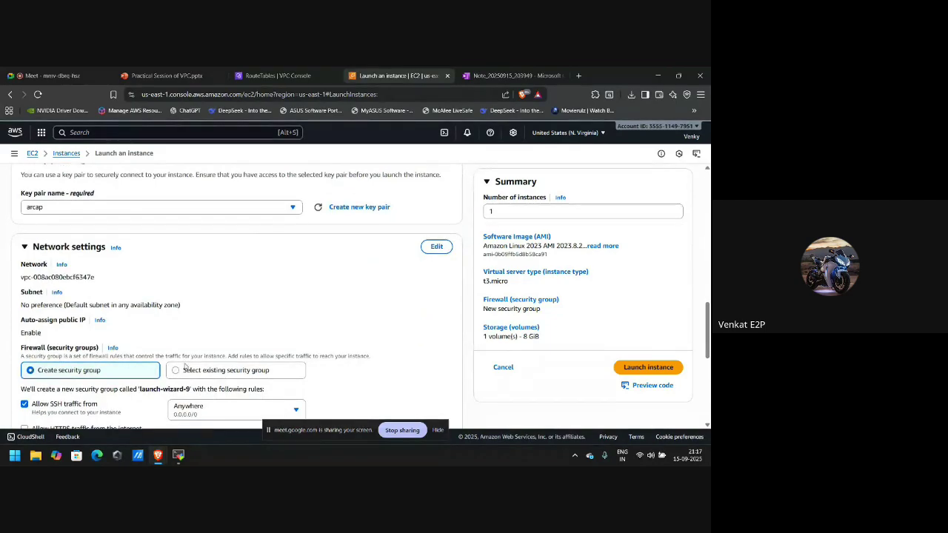
click(437, 248)
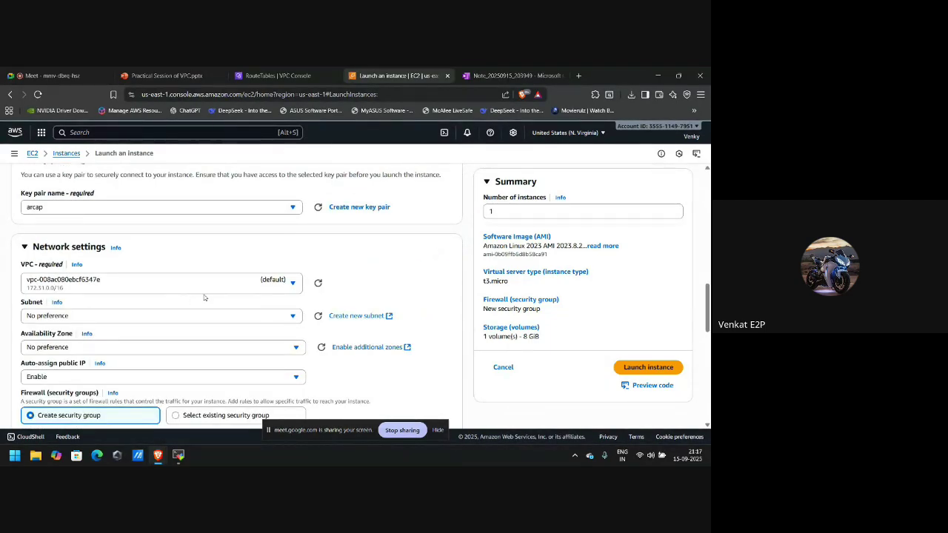
click(238, 291)
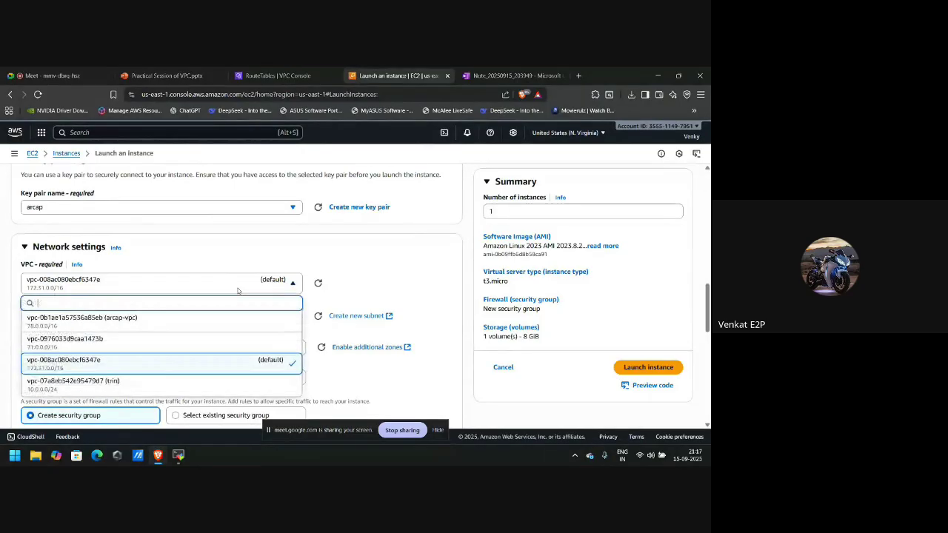
click(154, 323)
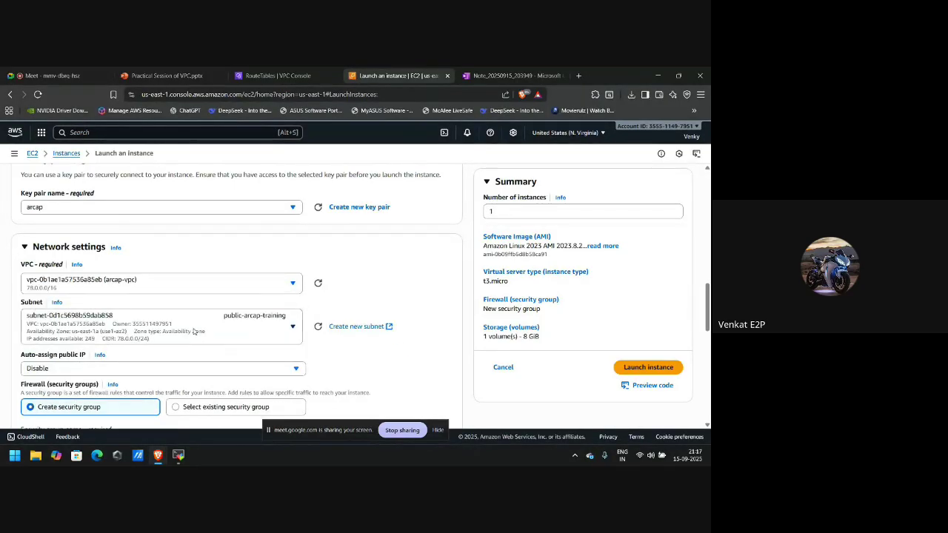
scroll(217, 349, down, 3)
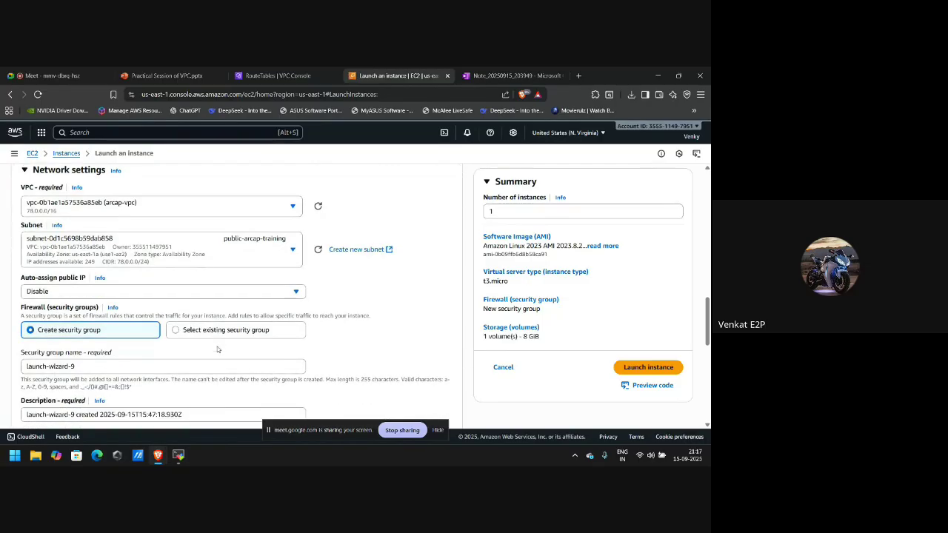
click(205, 261)
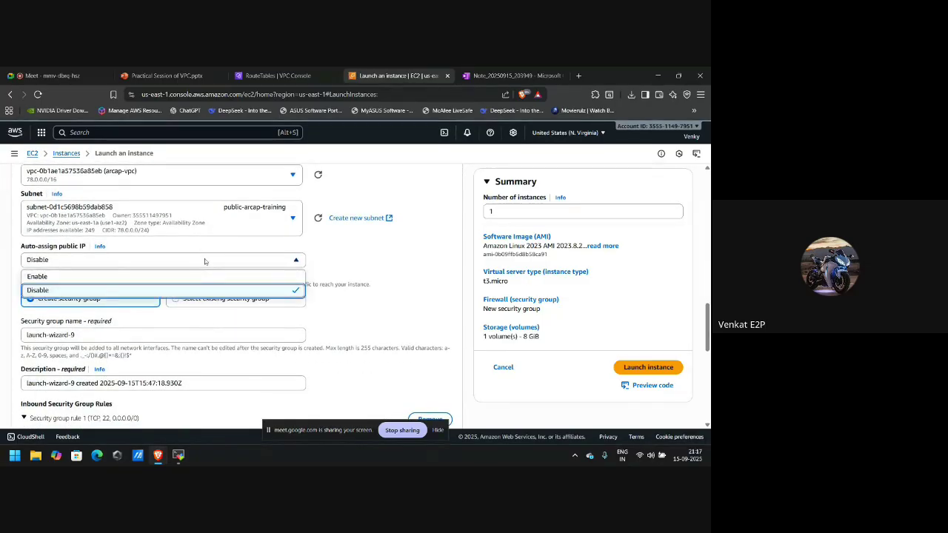
click(155, 274)
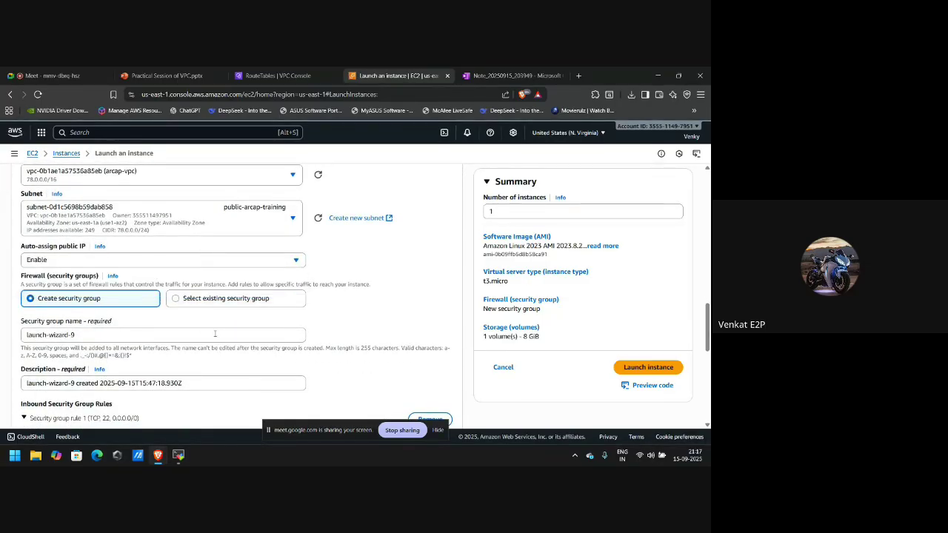
scroll(215, 335, down, 6)
scroll(215, 336, down, 2)
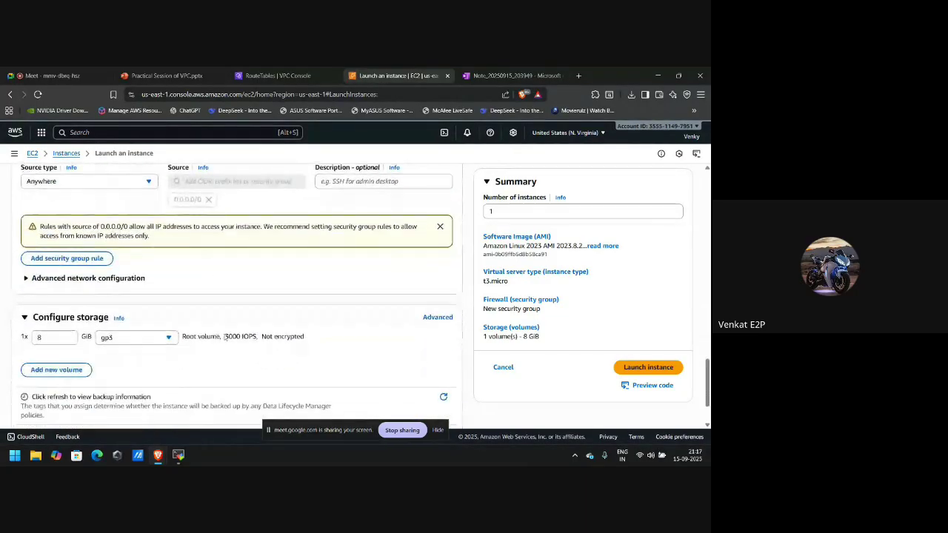
click(632, 368)
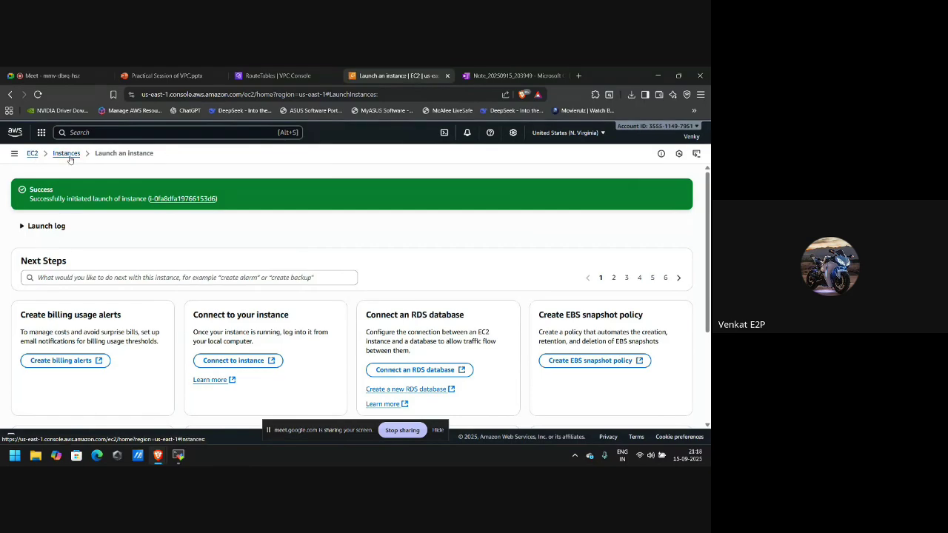
From the instances list, start another launch named private with the arcap key pair.
click(68, 156)
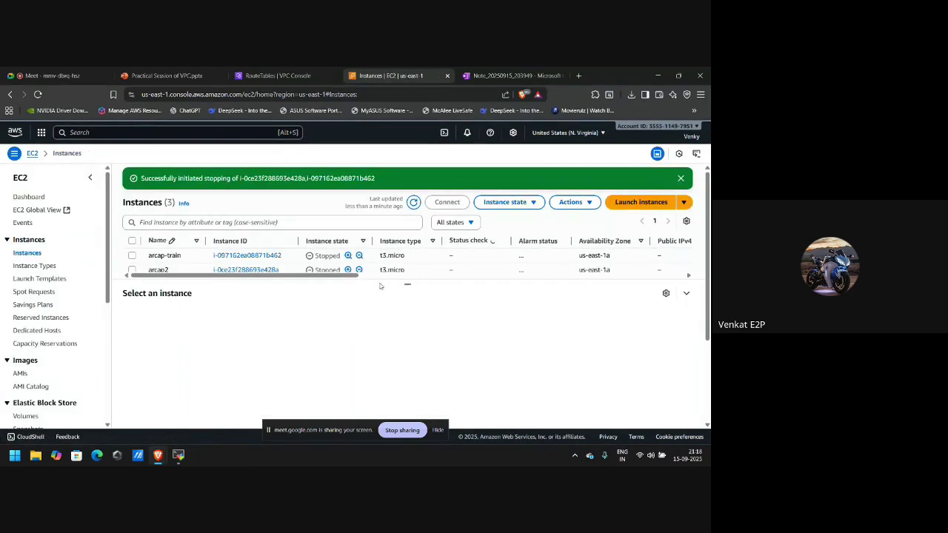
click(635, 203)
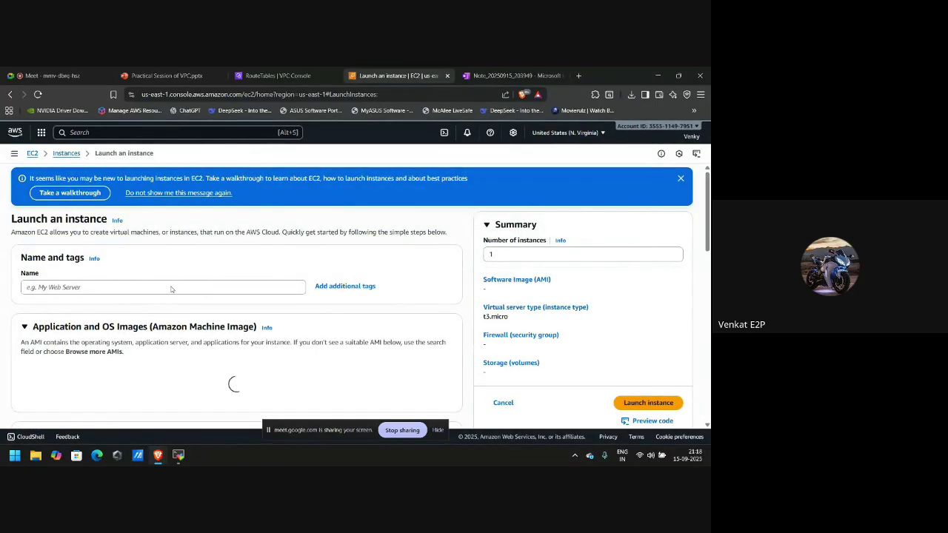
click(172, 287)
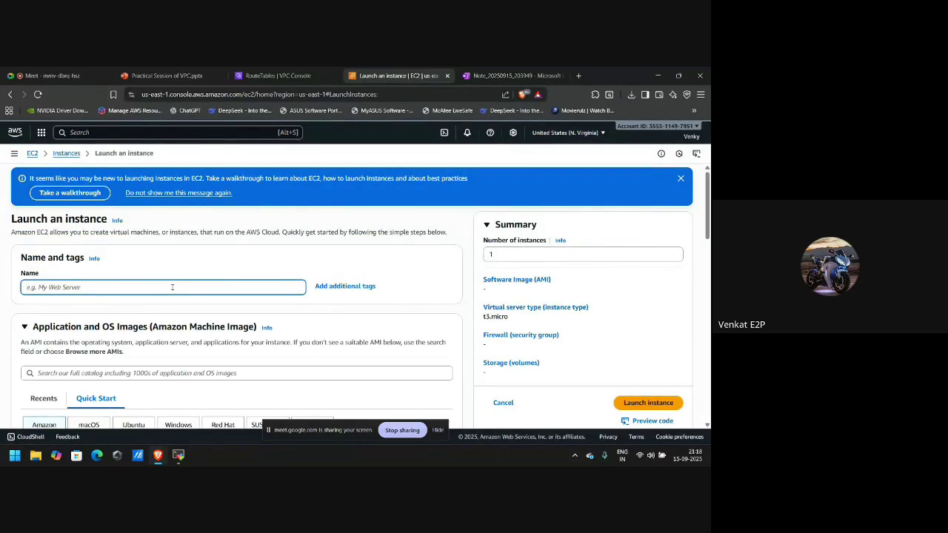
text(pr)
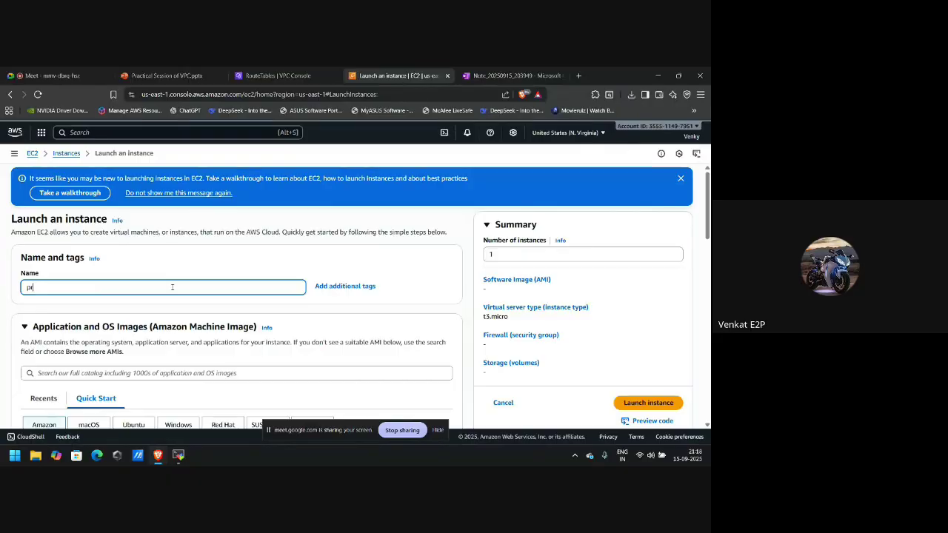
text(ivate)
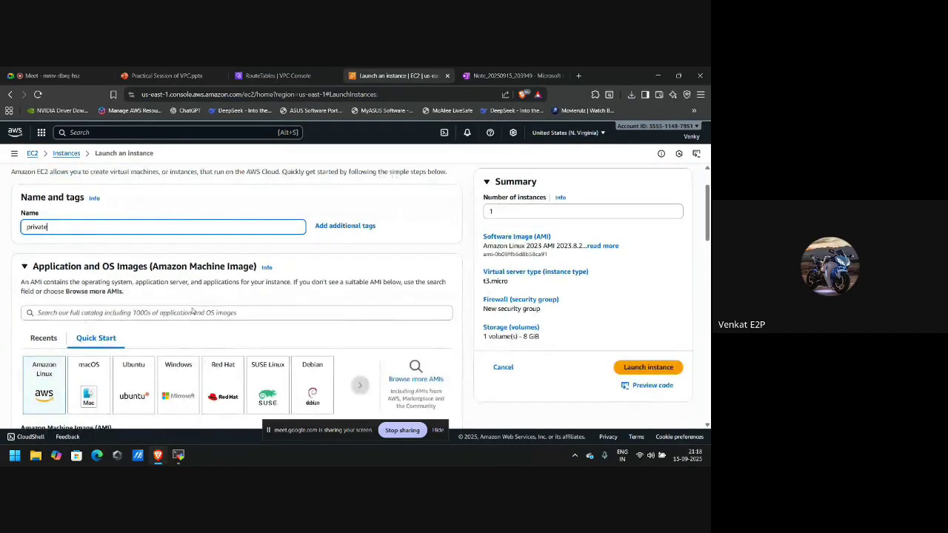
scroll(192, 311, down, 3)
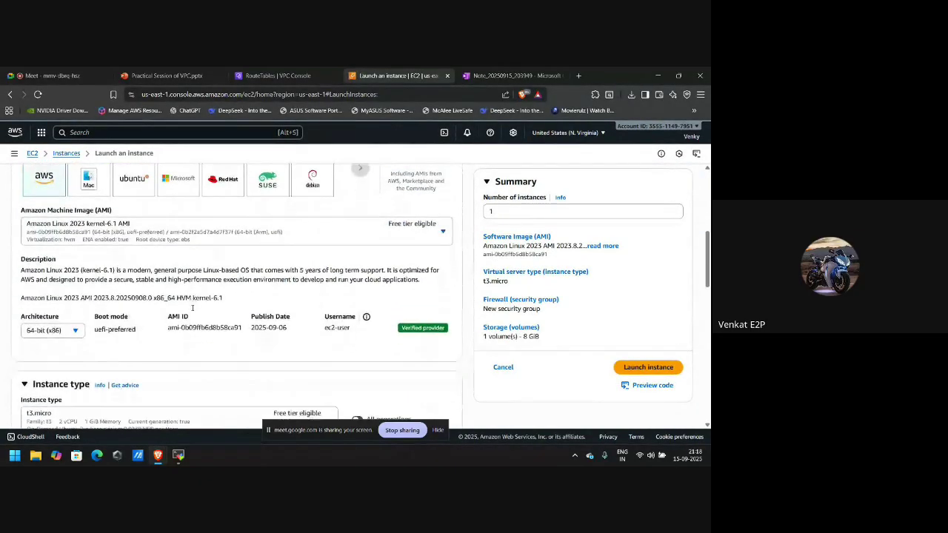
scroll(192, 309, down, 3)
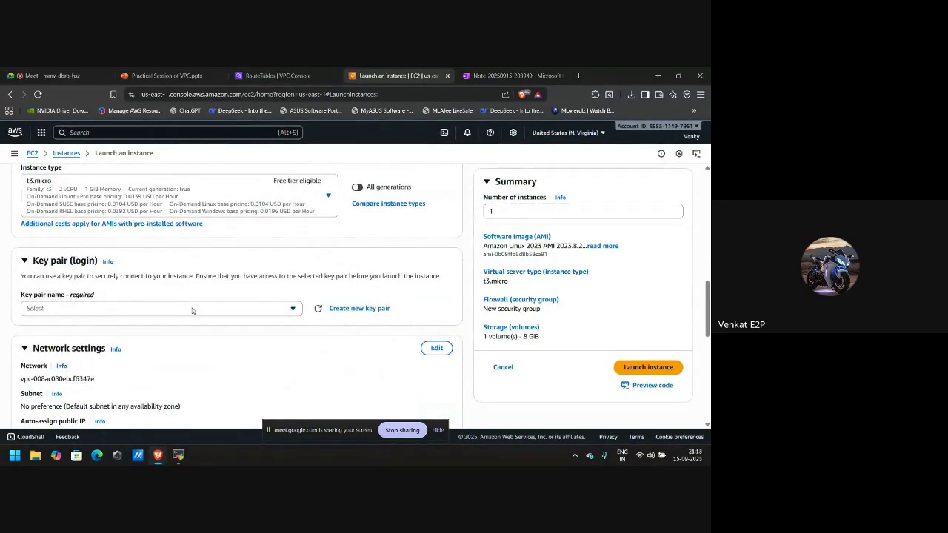
click(192, 309)
click(99, 362)
Set the network to arcap-vpc, subnet private-arcap-training, with auto-assign public IP enabled.
scroll(240, 364, down, 2)
click(439, 283)
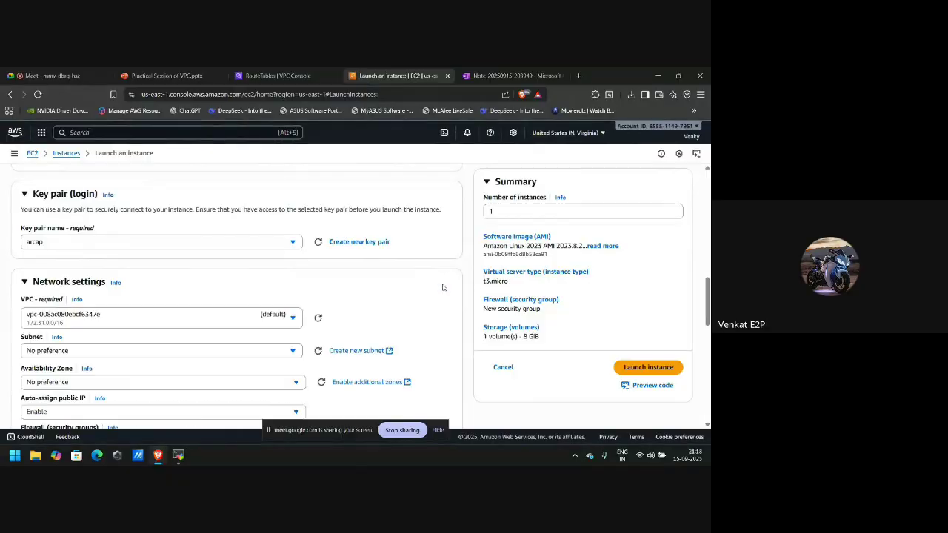
scroll(351, 296, down, 1)
click(224, 292)
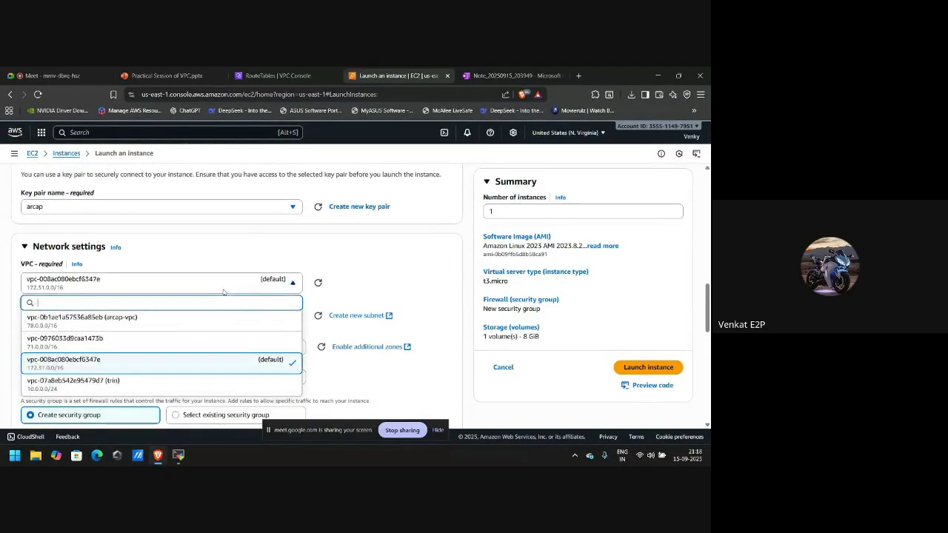
click(157, 318)
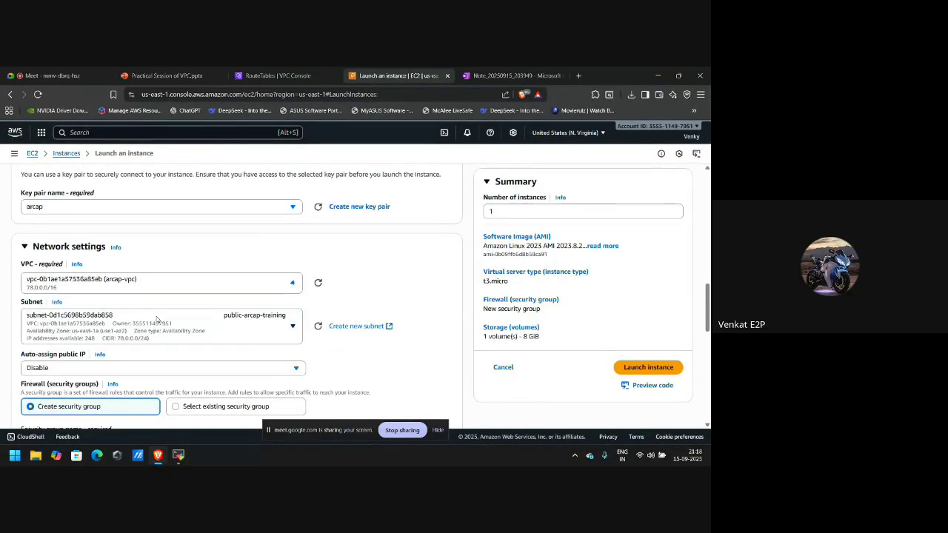
scroll(264, 286, down, 2)
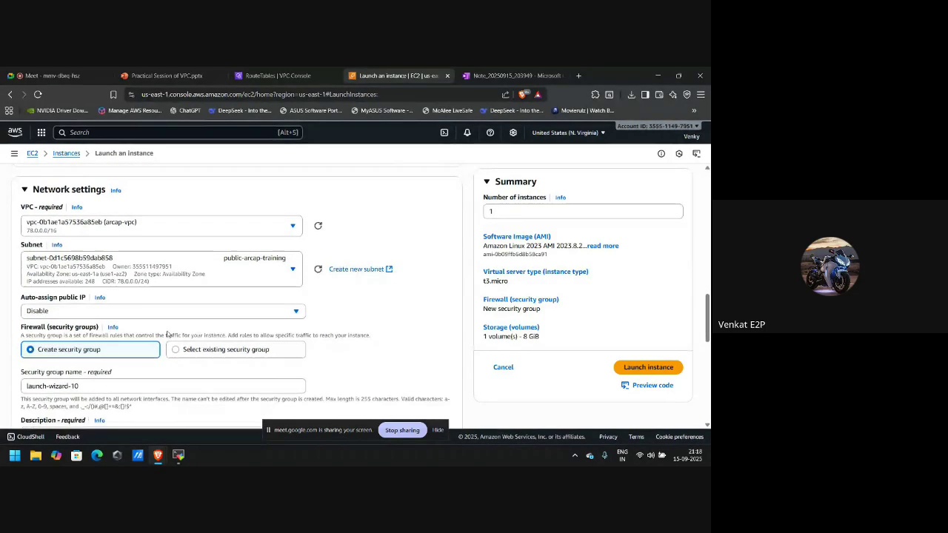
click(262, 284)
click(228, 361)
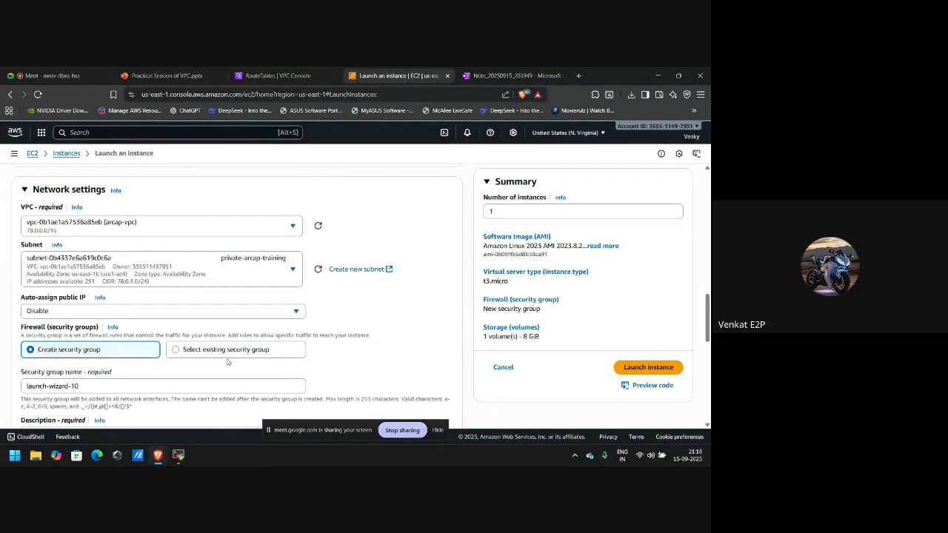
scroll(300, 325, down, 2)
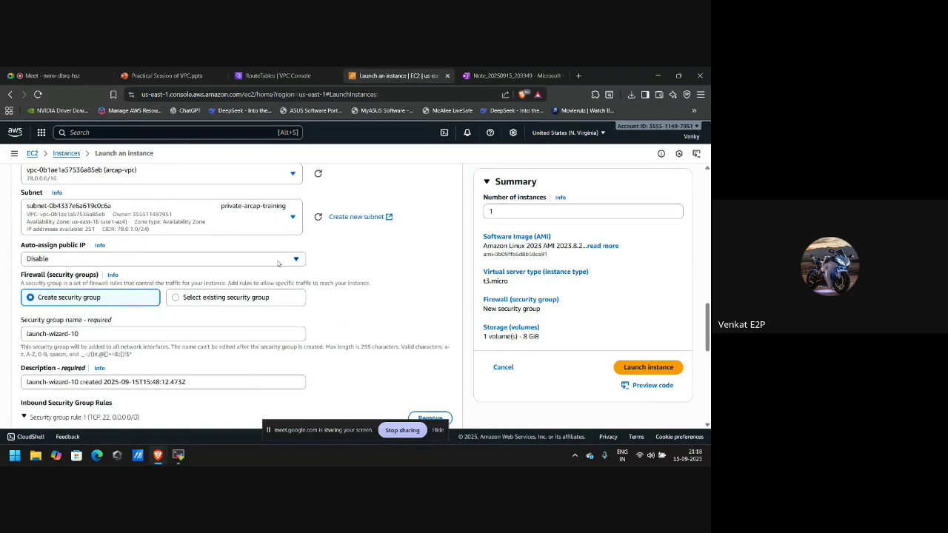
click(278, 260)
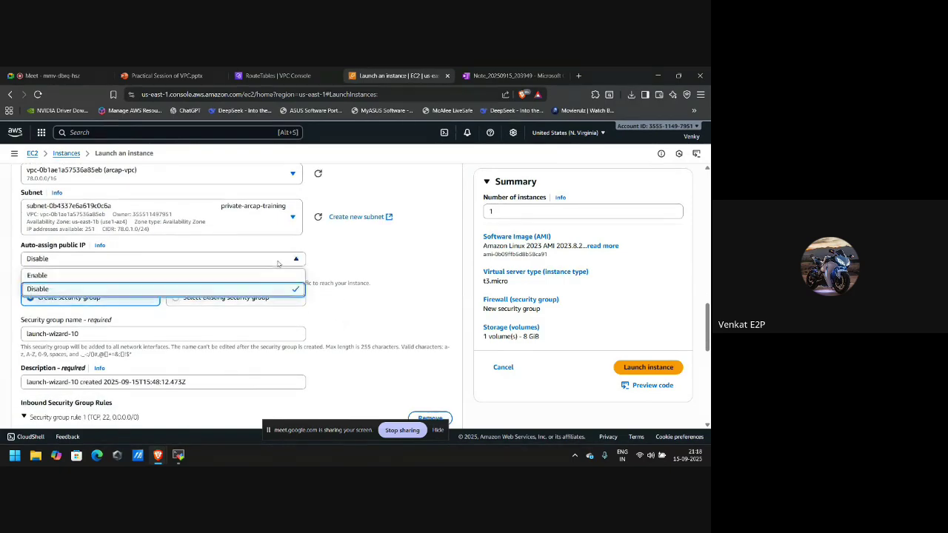
click(219, 275)
Review the configuration and launch the private instance.
scroll(352, 316, down, 1)
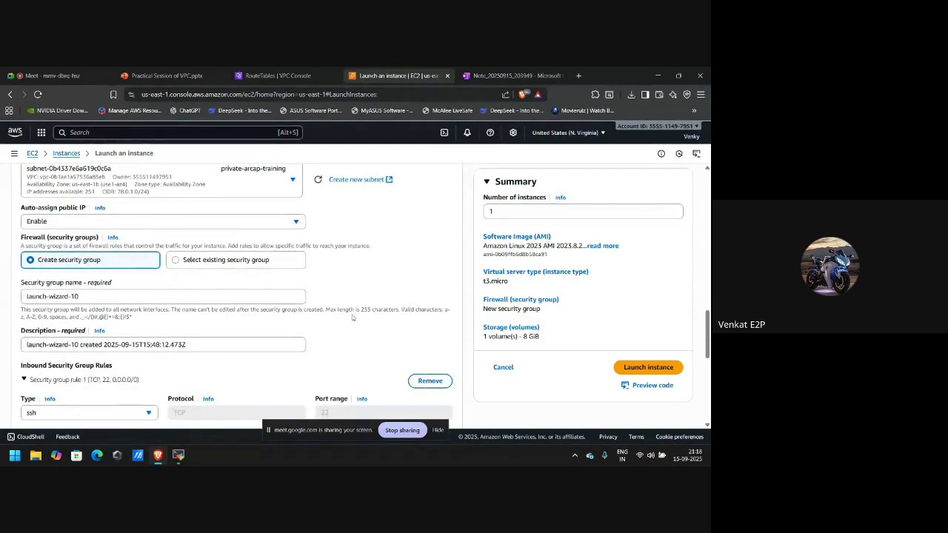
scroll(352, 317, up, 3)
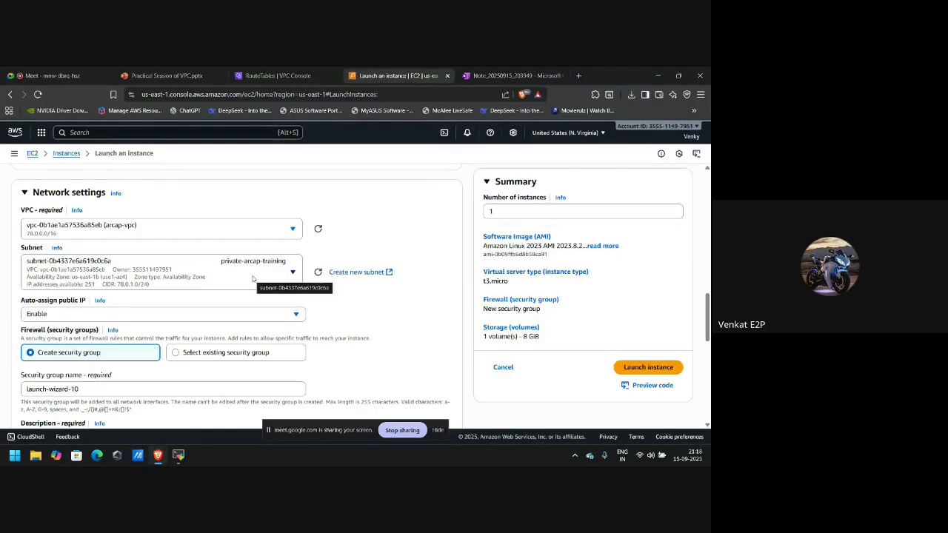
scroll(386, 325, down, 2)
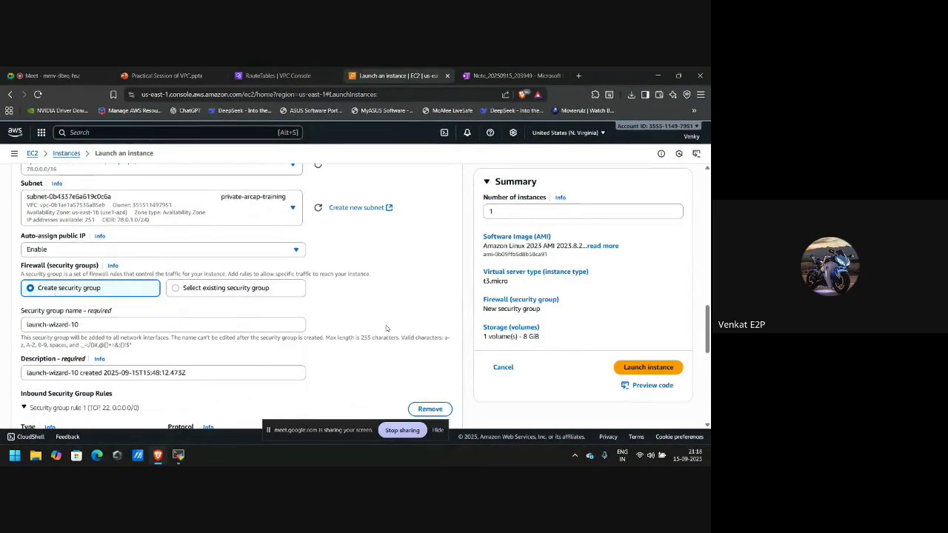
scroll(386, 325, down, 6)
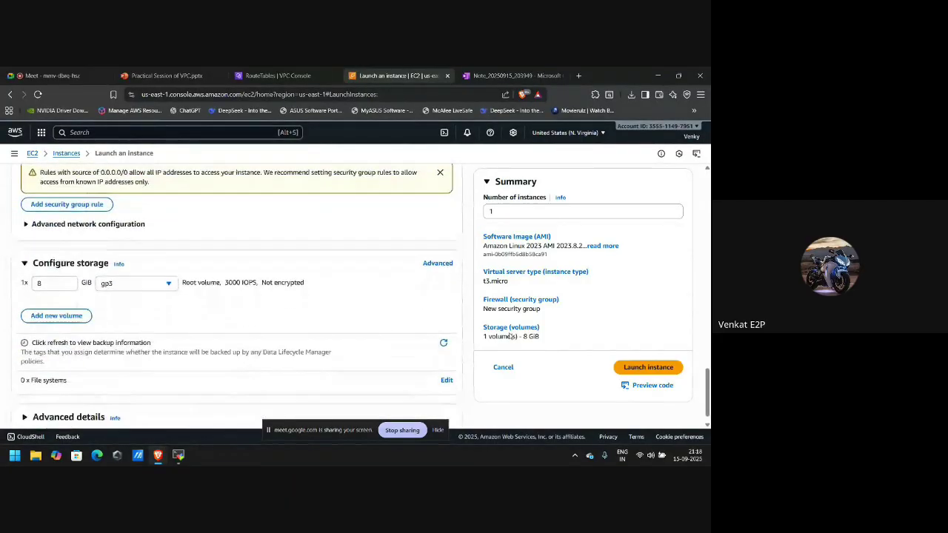
click(645, 370)
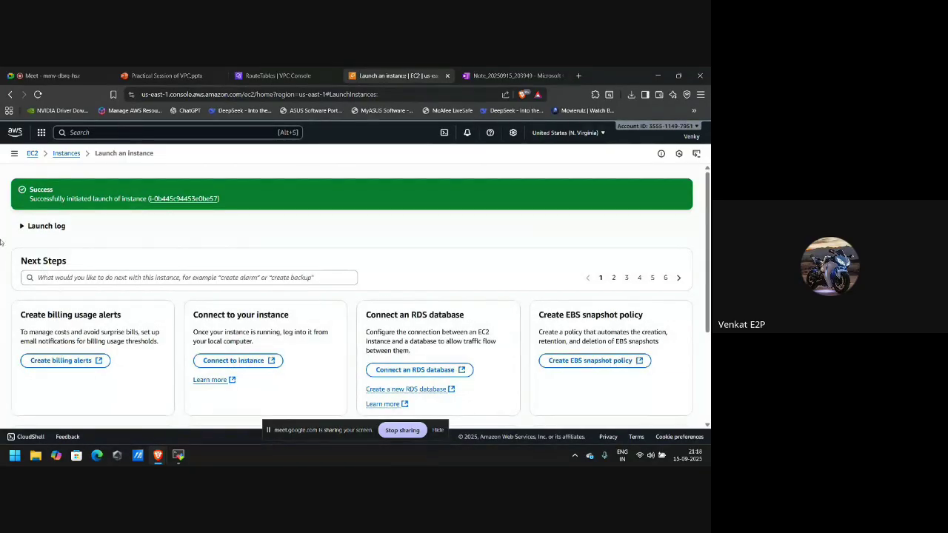
Return to the Instances list and view the public, then the private, instance details.
click(63, 154)
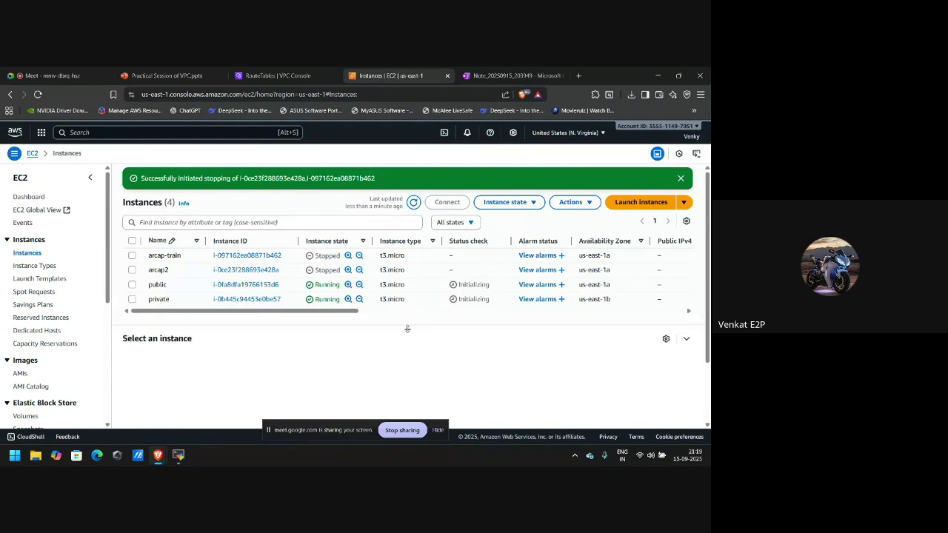
click(132, 286)
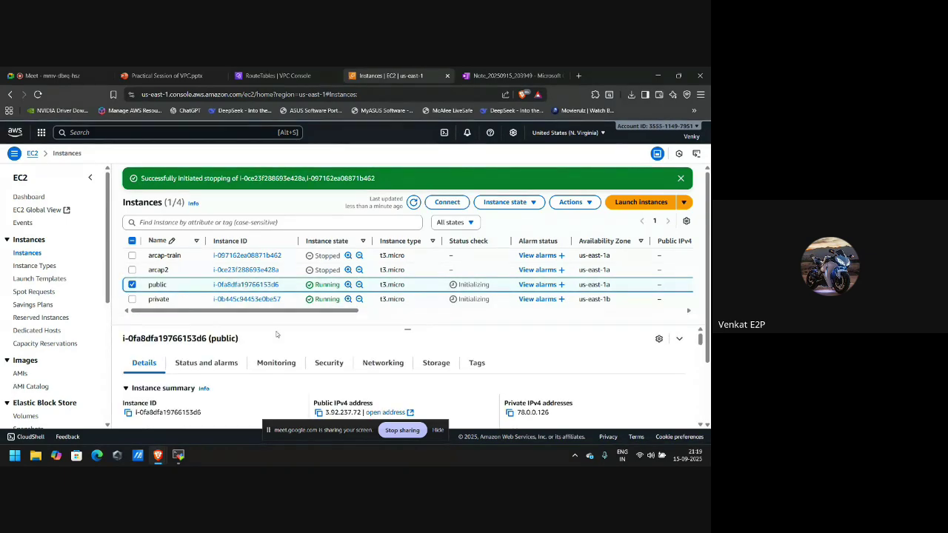
click(131, 284)
click(132, 300)
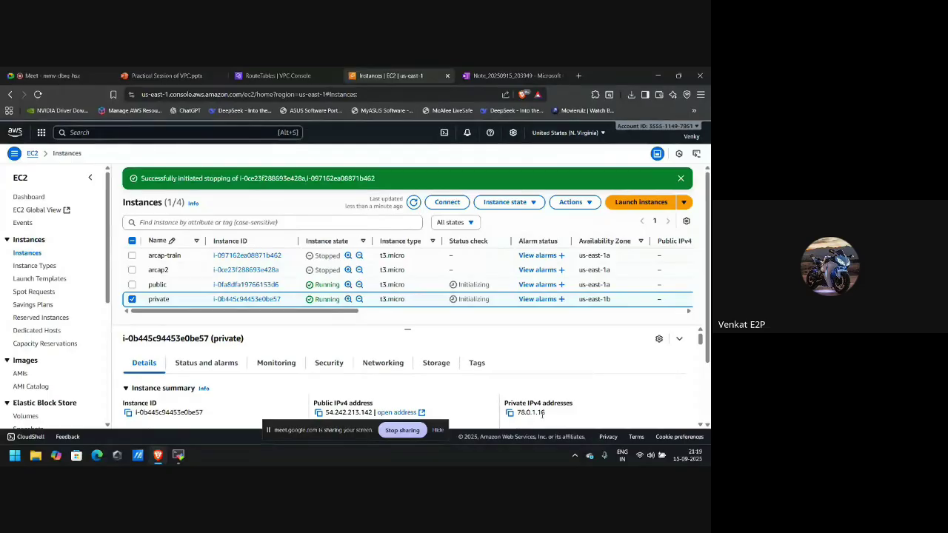
scroll(541, 421, down, 1)
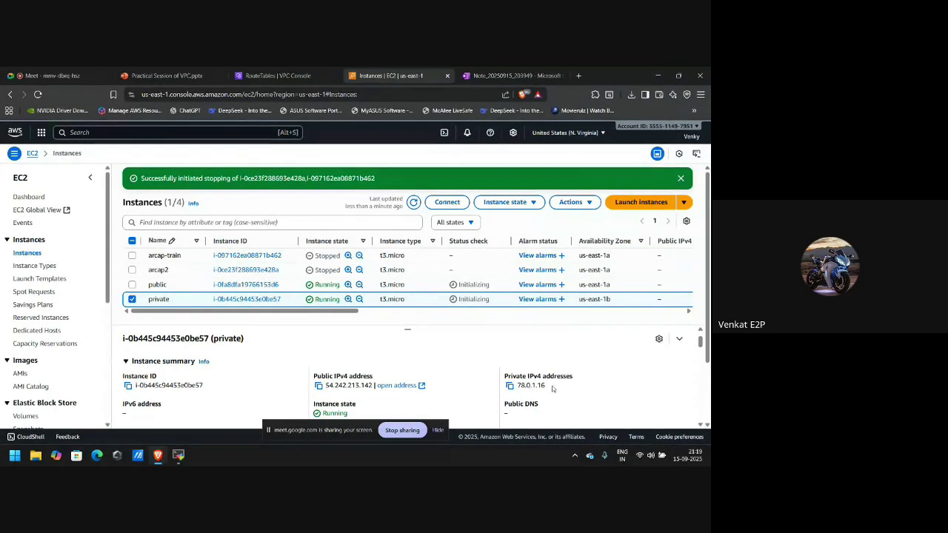
Switch the selection between the public and private instances to compare their details.
click(132, 285)
click(132, 299)
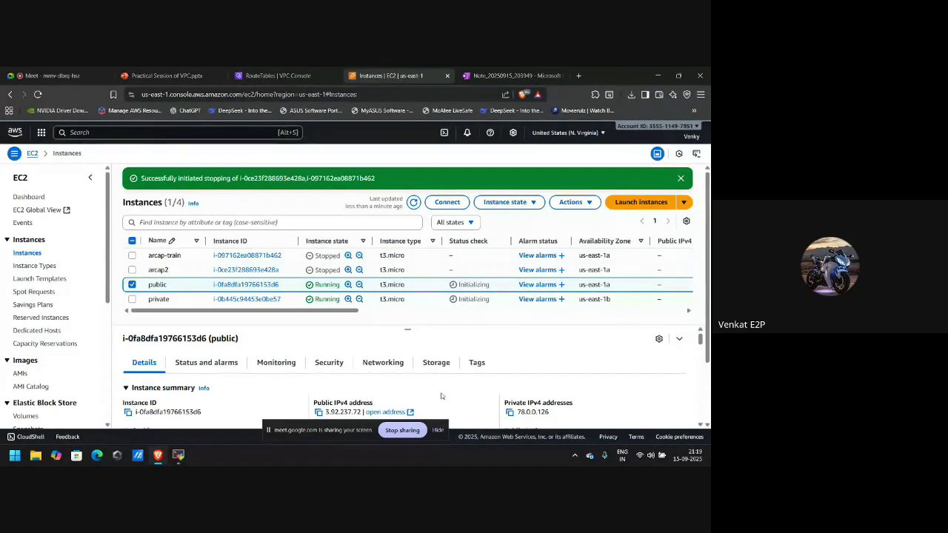
click(132, 287)
click(132, 299)
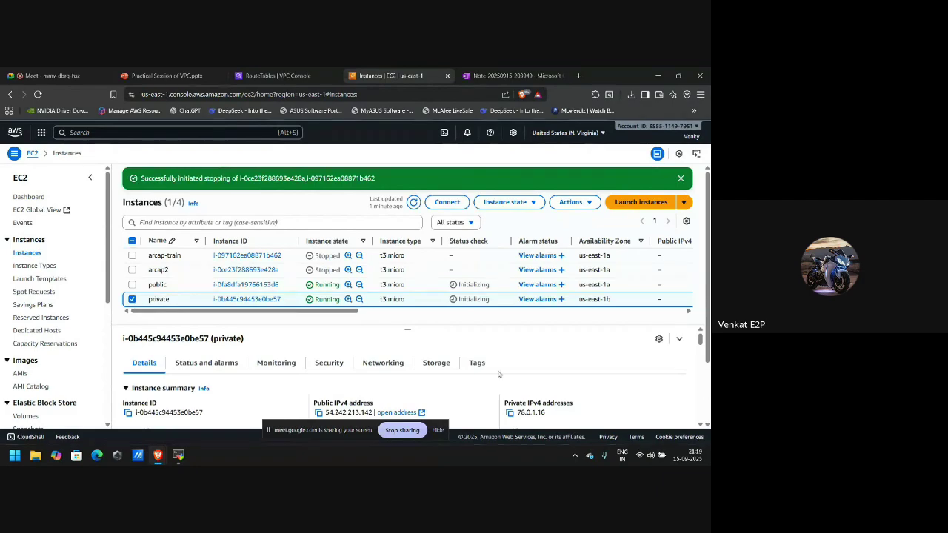
scroll(498, 374, down, 1)
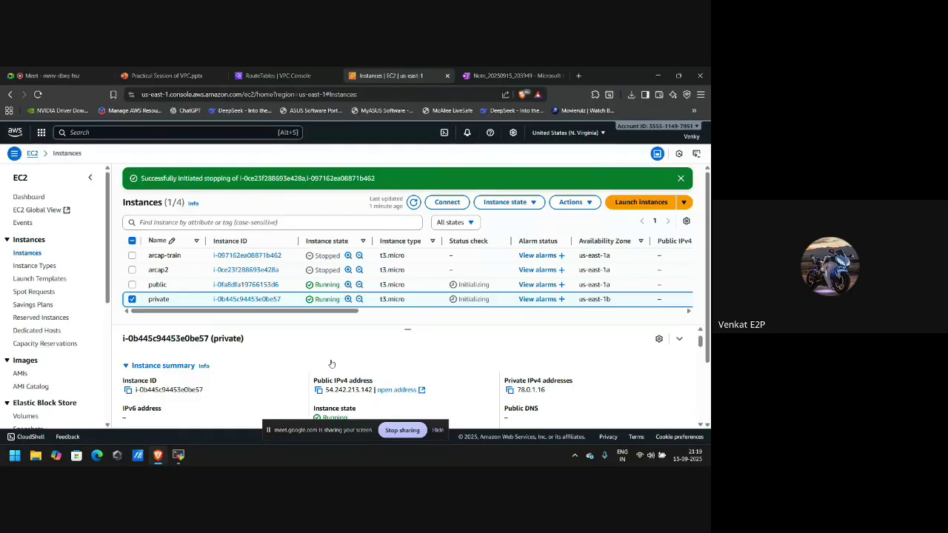
Switch the selection from the private to the public instance and copy its IPv4 address 3.92.237.72.
scroll(311, 370, down, 1)
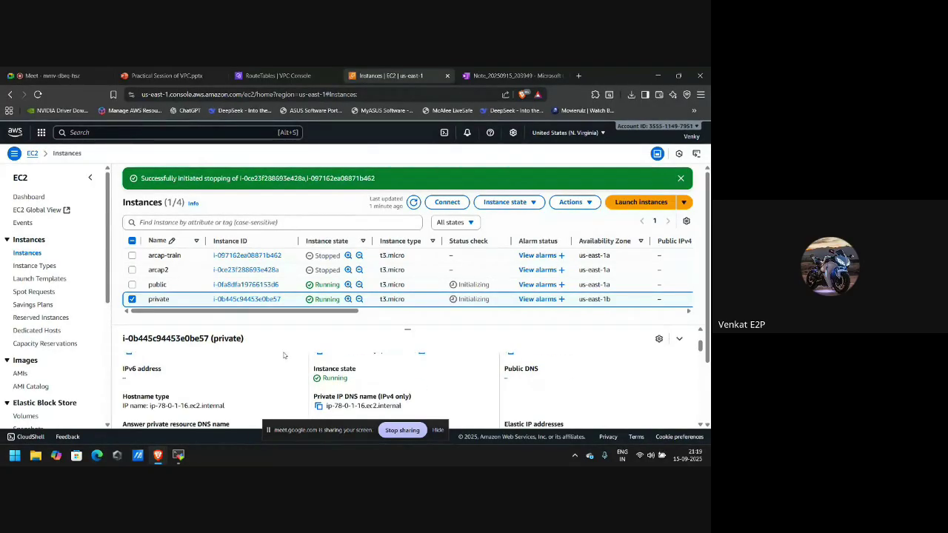
scroll(291, 379, up, 1)
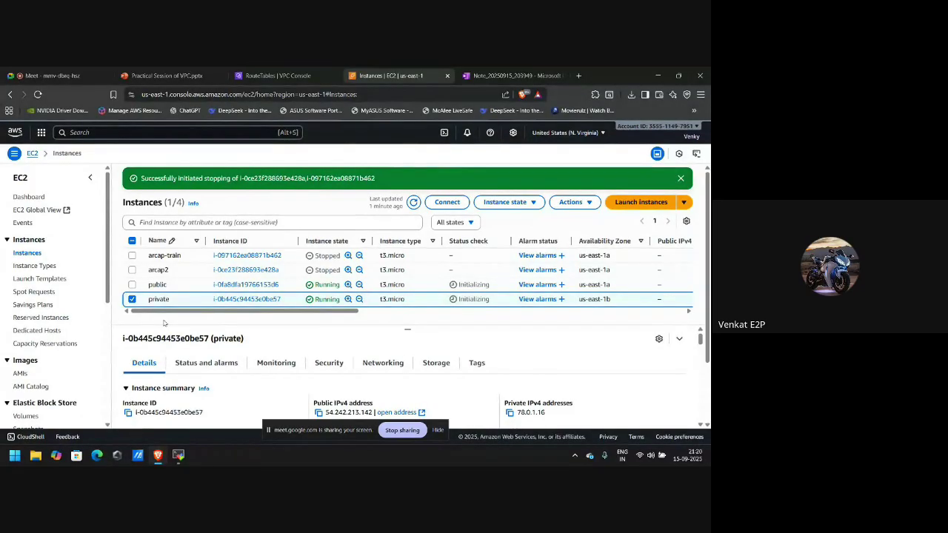
click(131, 299)
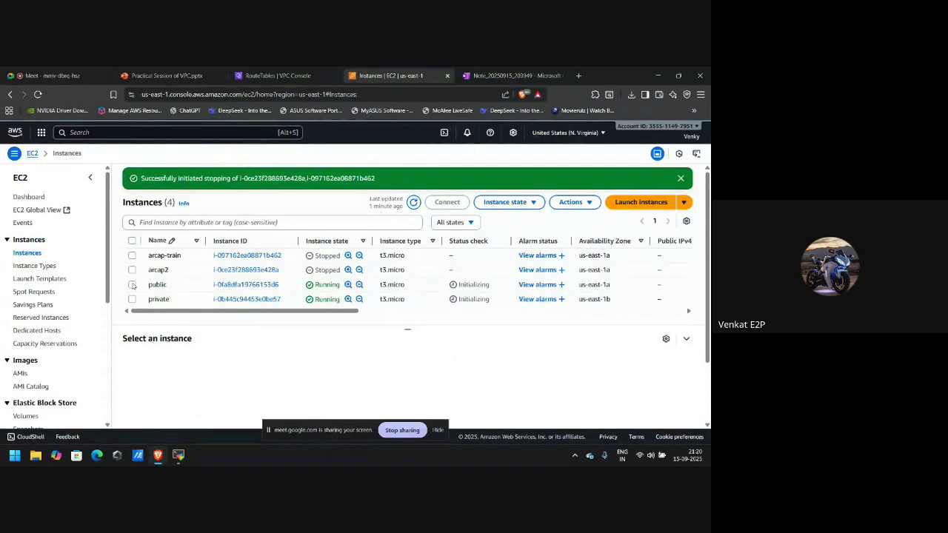
click(132, 284)
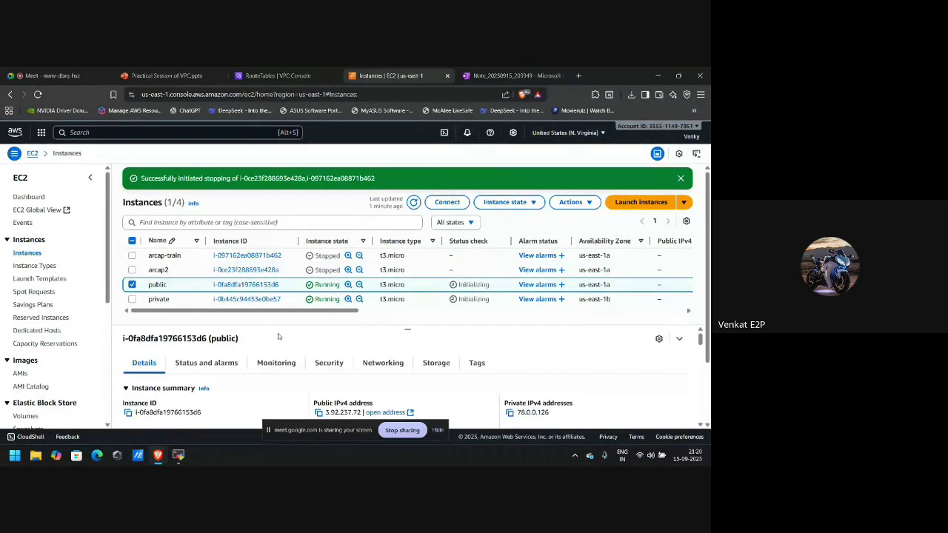
click(319, 412)
key(alt+Tab)
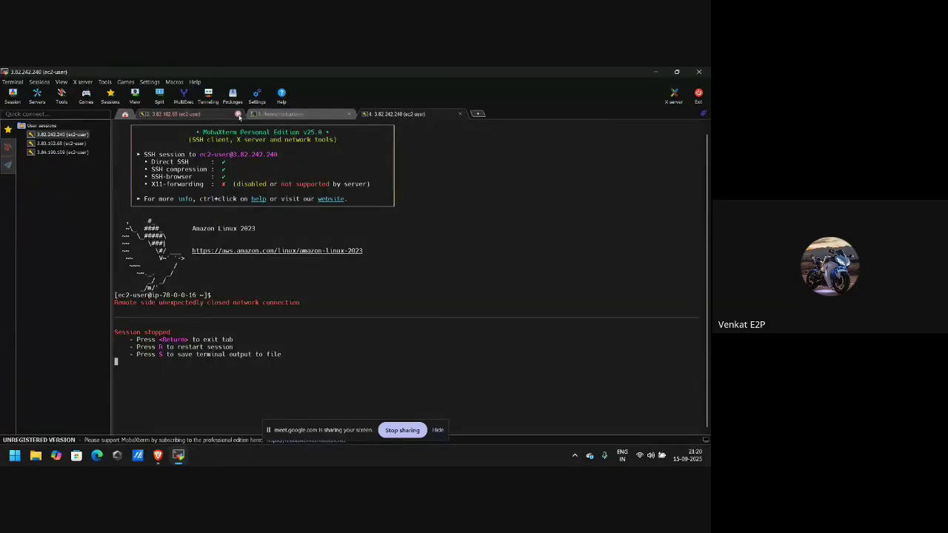
Close the old 3.83.102.68, local terminal and 3.82.242.240 session tabs.
click(238, 115)
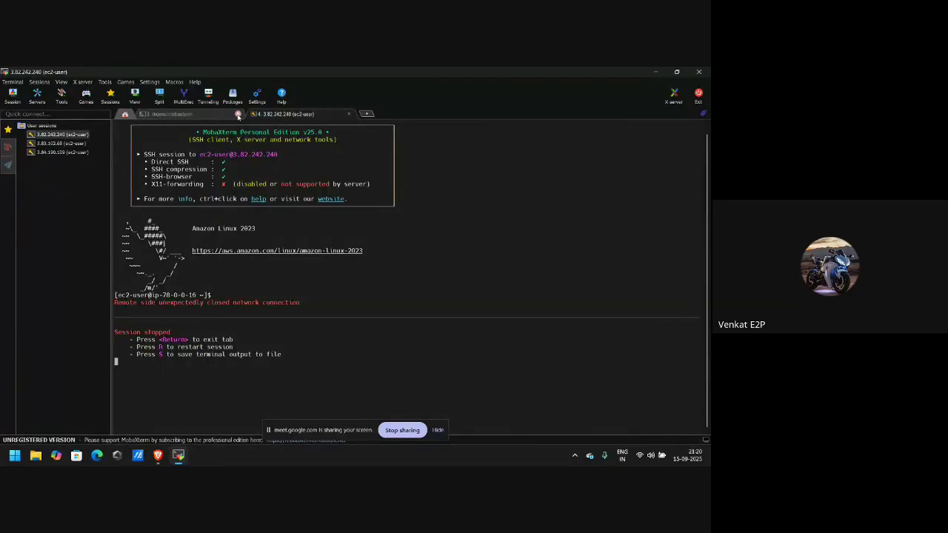
click(238, 115)
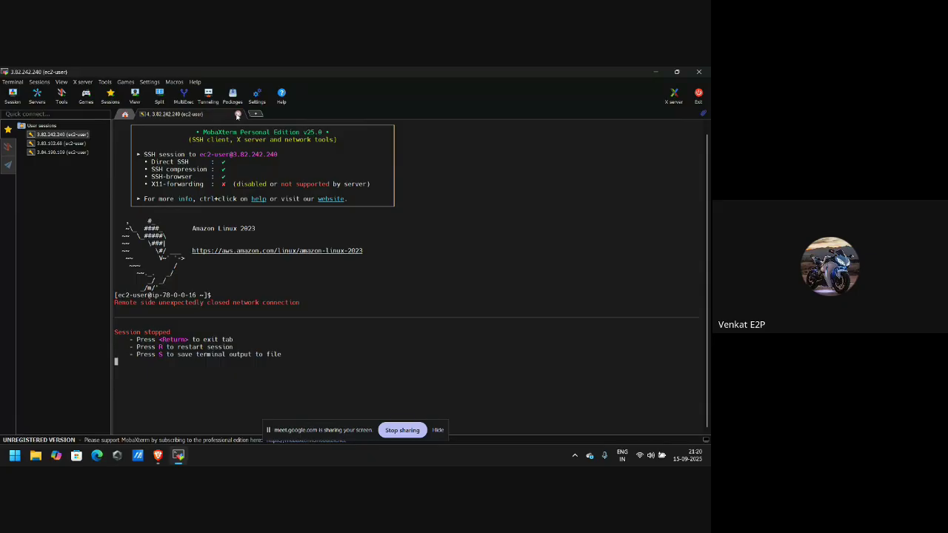
click(237, 115)
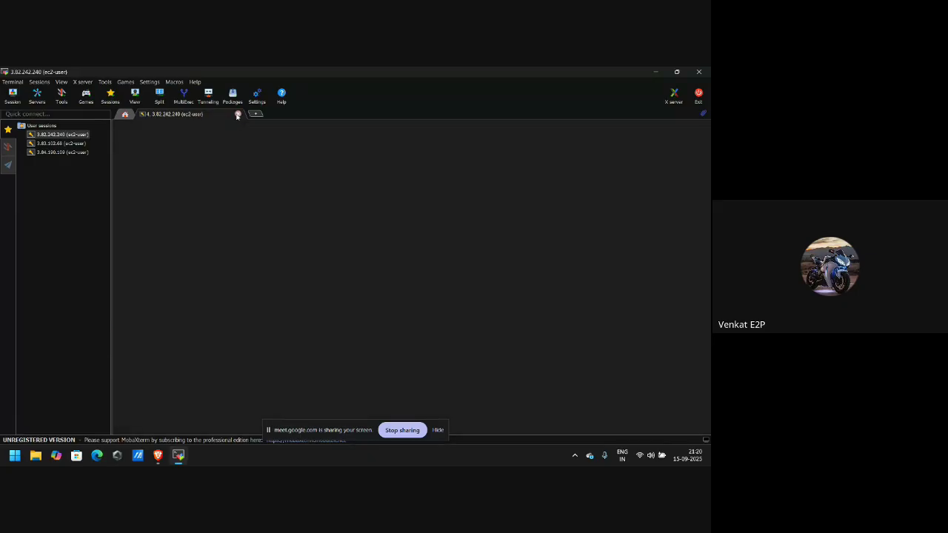
Create a new SSH session to host 3.92.237.72 with username ec2-user.
click(14, 95)
click(187, 177)
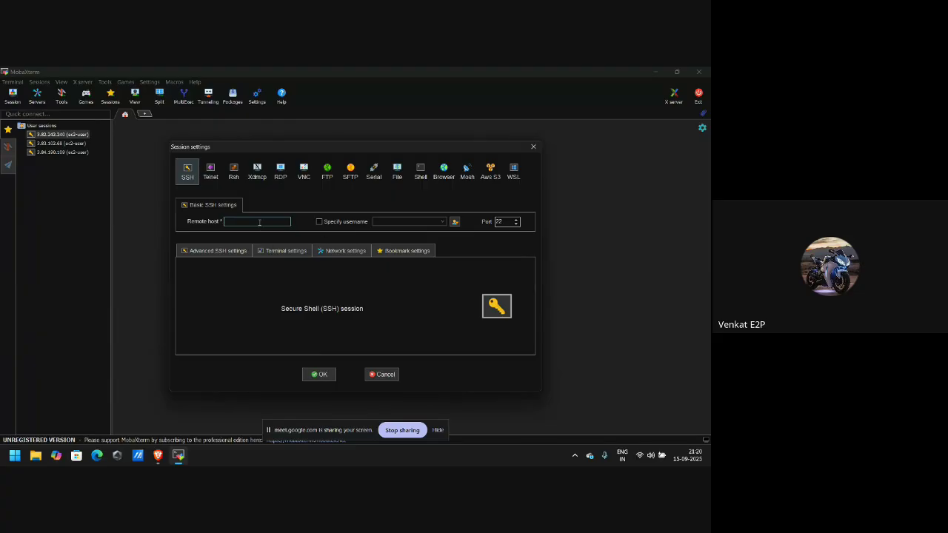
key(ctrl+v)
click(319, 221)
text(ec)
Set the arcap file as the session's private key and launch it.
click(215, 251)
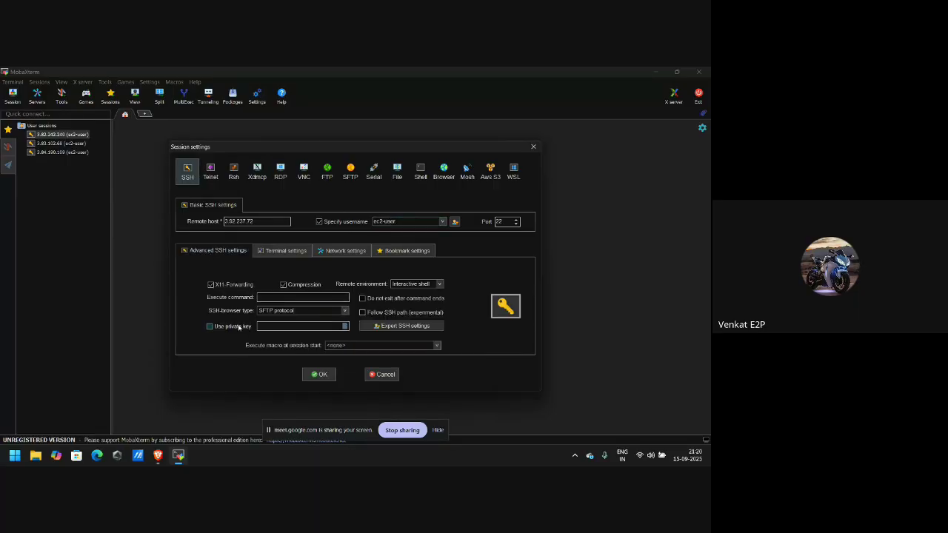
click(345, 327)
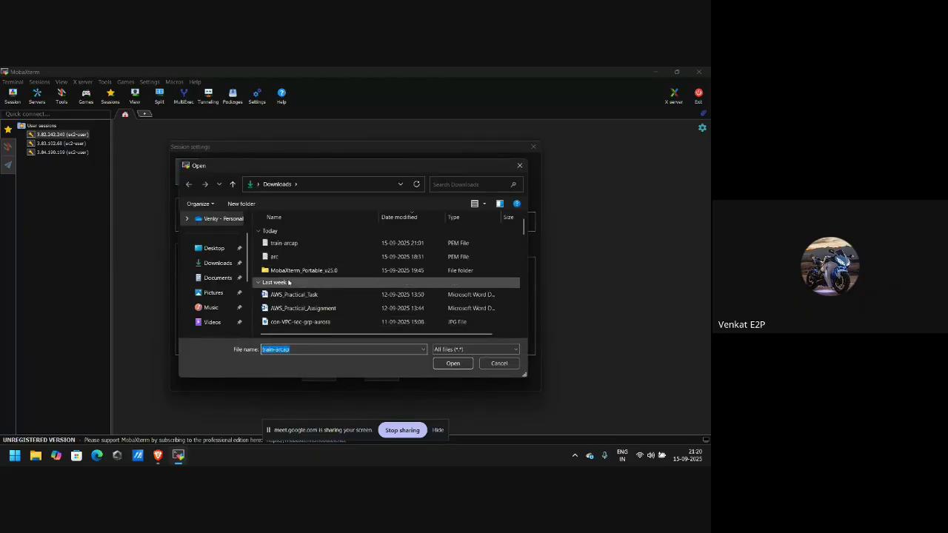
scroll(289, 282, down, 2)
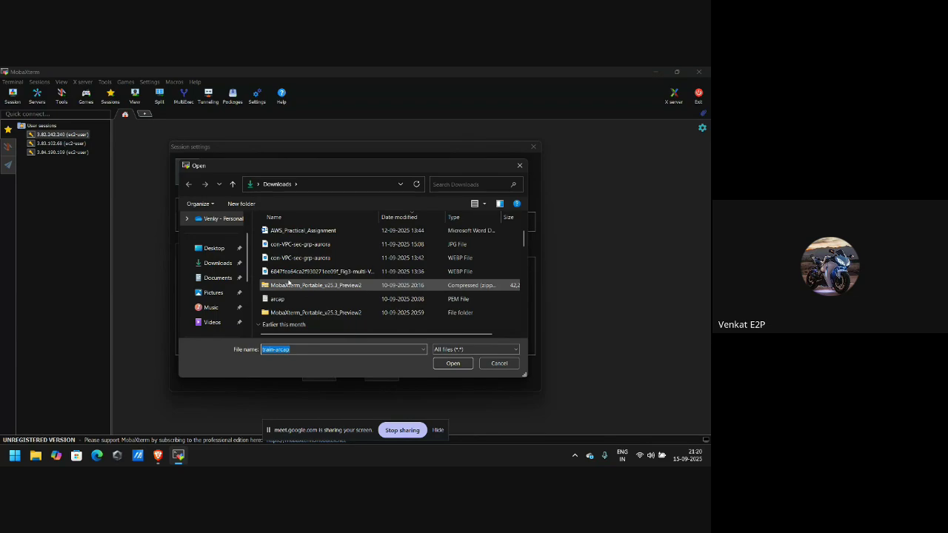
right_click(289, 282)
click(284, 299)
double_click(284, 298)
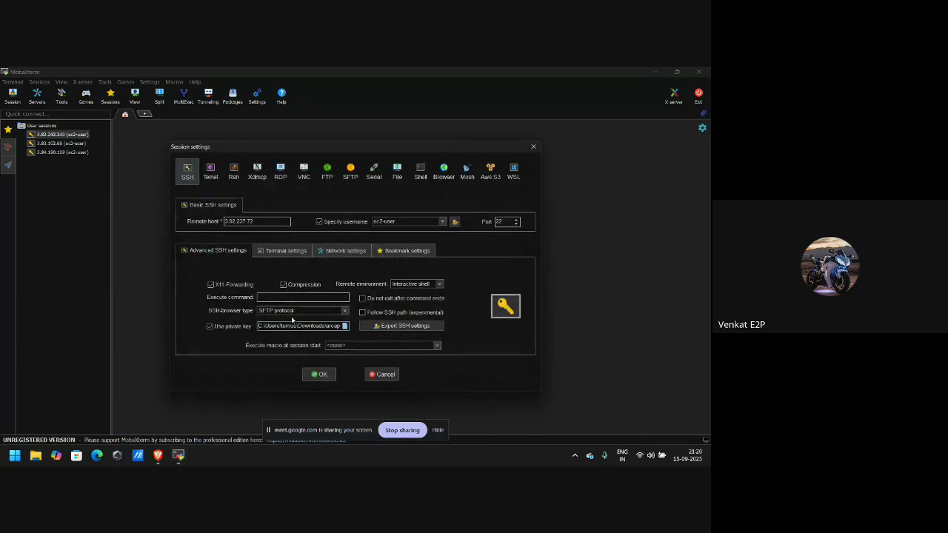
click(322, 378)
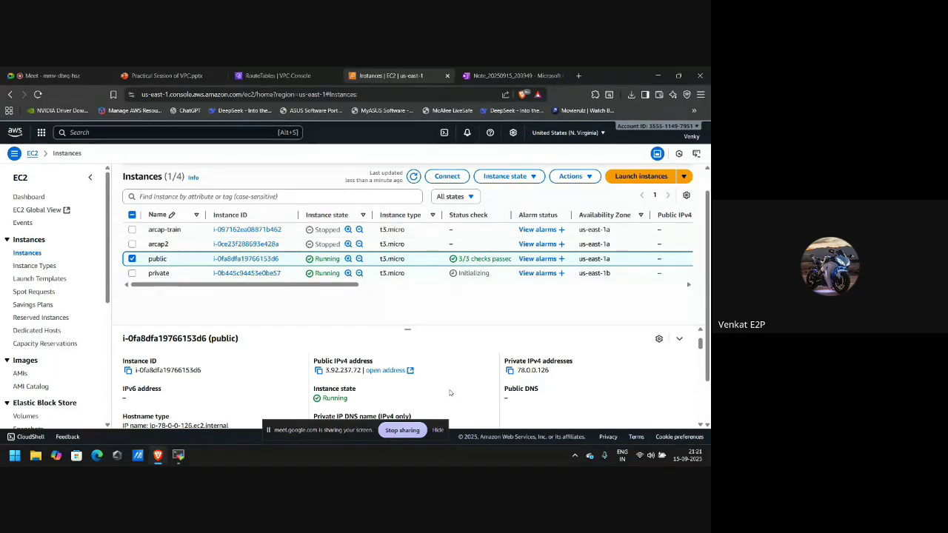
Scroll the Instances table to the Key name column to check each instance's key pair.
scroll(447, 270, right, 10)
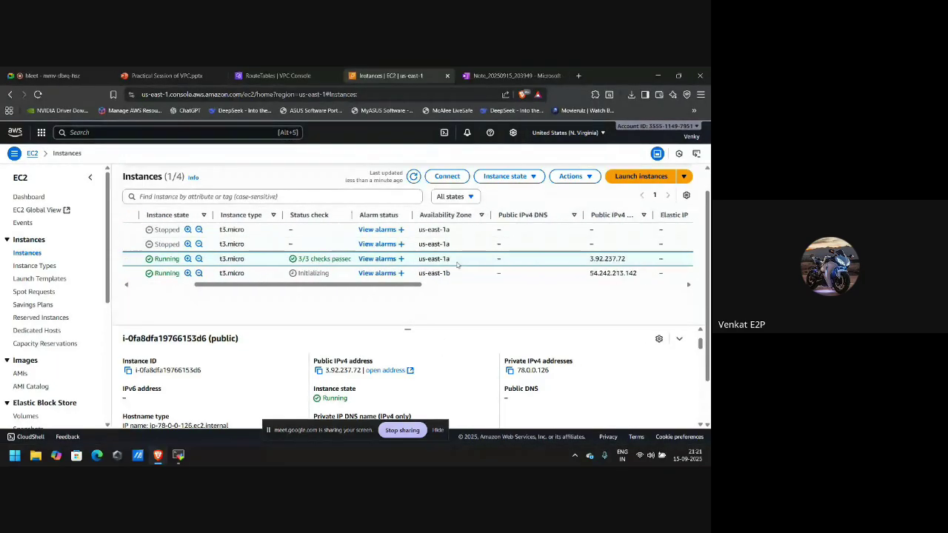
scroll(409, 277, right, 5)
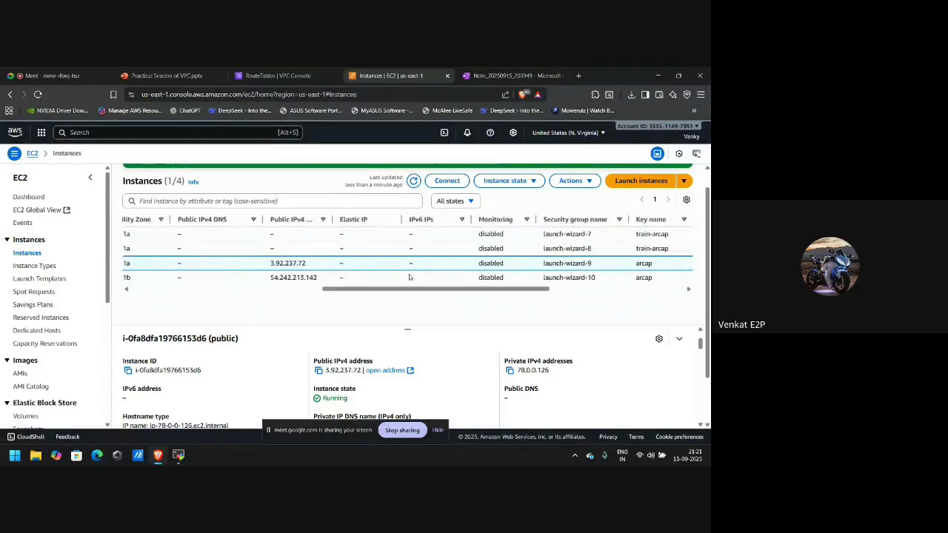
scroll(408, 274, left, 15)
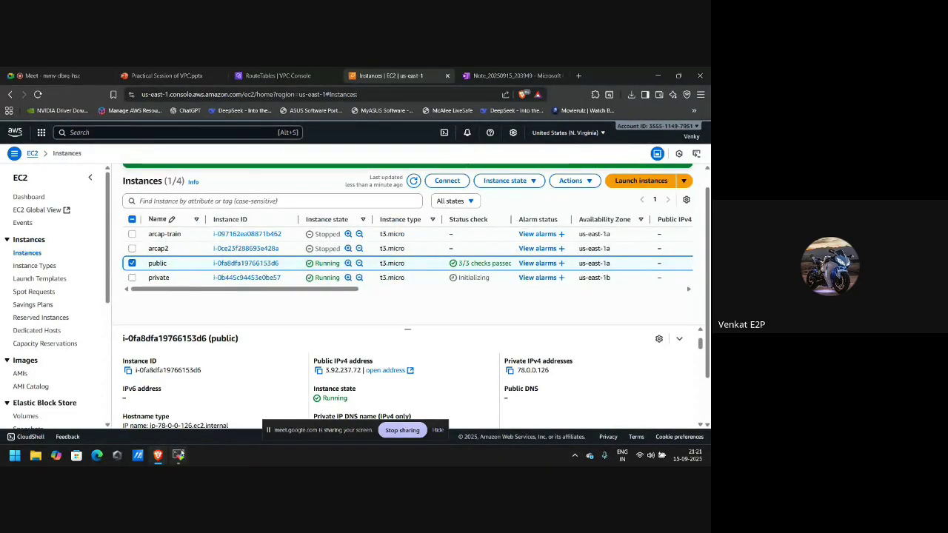
click(178, 455)
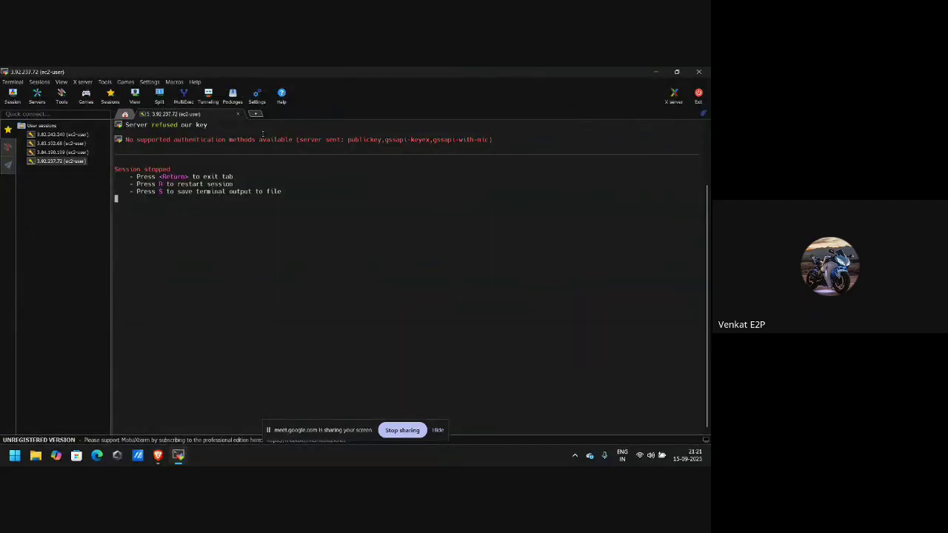
Close the refused 3.92.237.72 tab and delete the saved 3.82.242.240 session.
key(r)
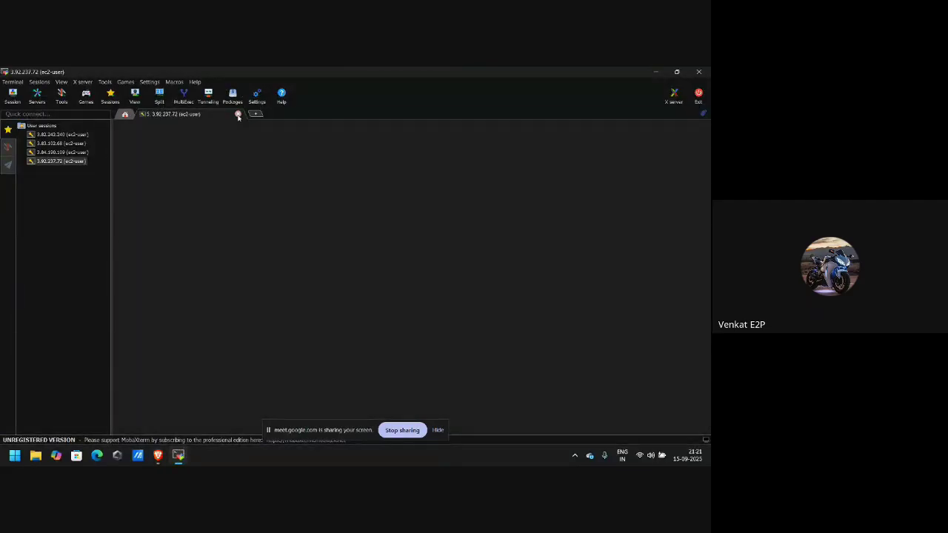
click(238, 114)
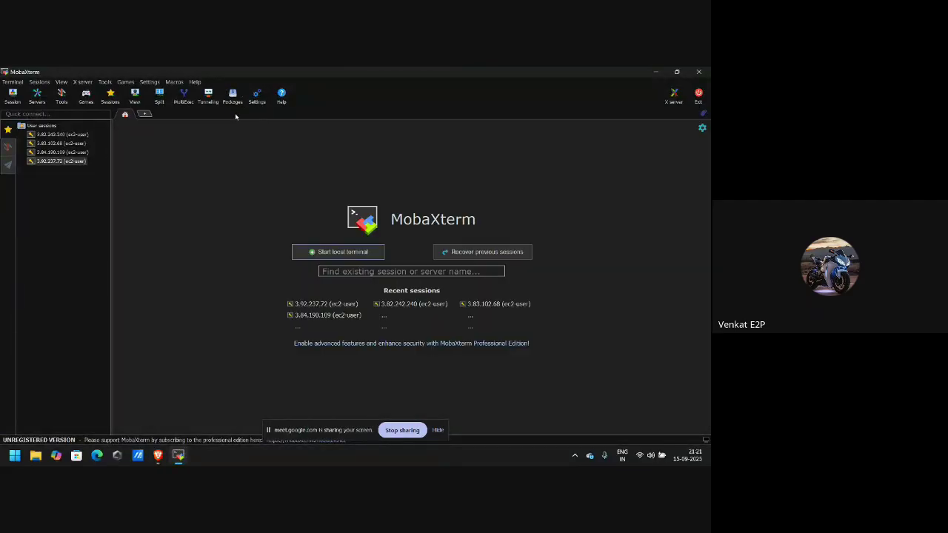
right_click(64, 137)
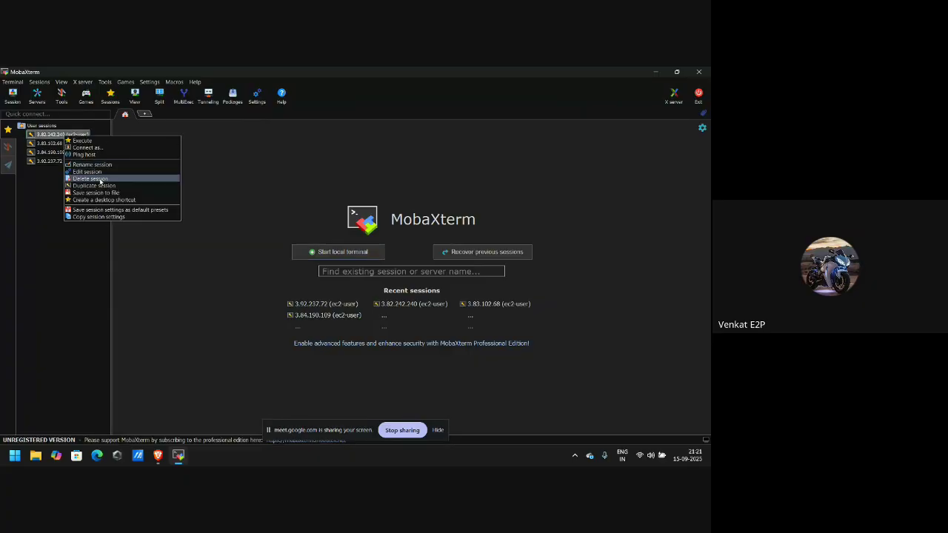
click(90, 179)
key(Return)
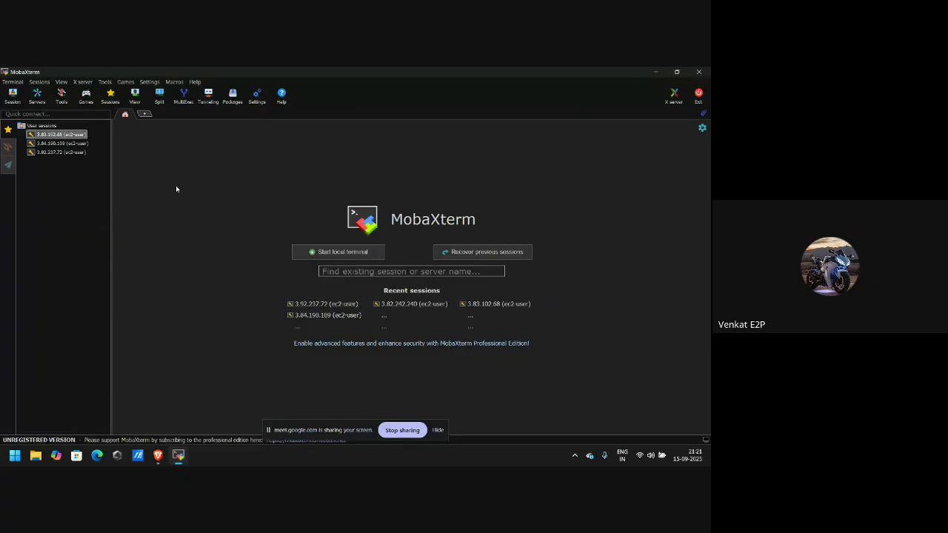
Delete the saved 3.83.102.68, 3.84.190.109 and 3.92.237.72 sessions.
right_click(66, 135)
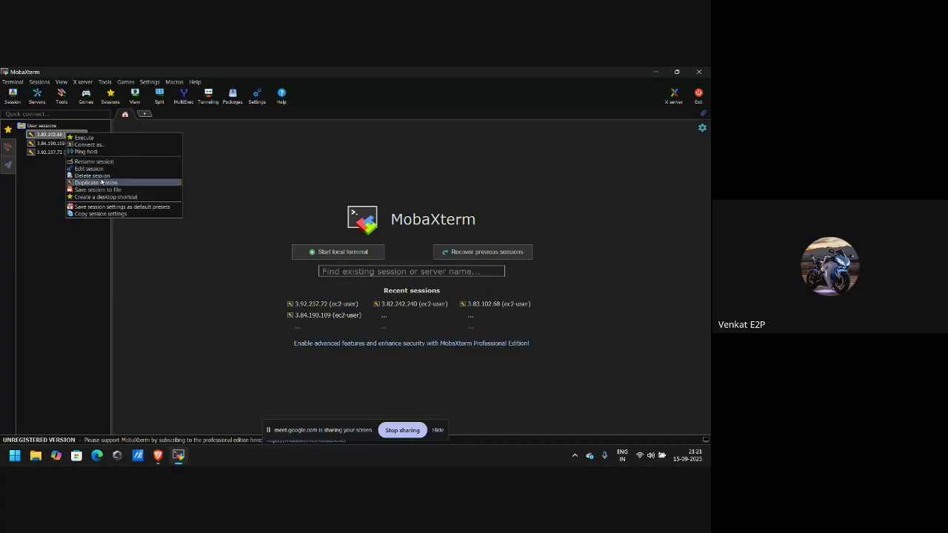
click(98, 176)
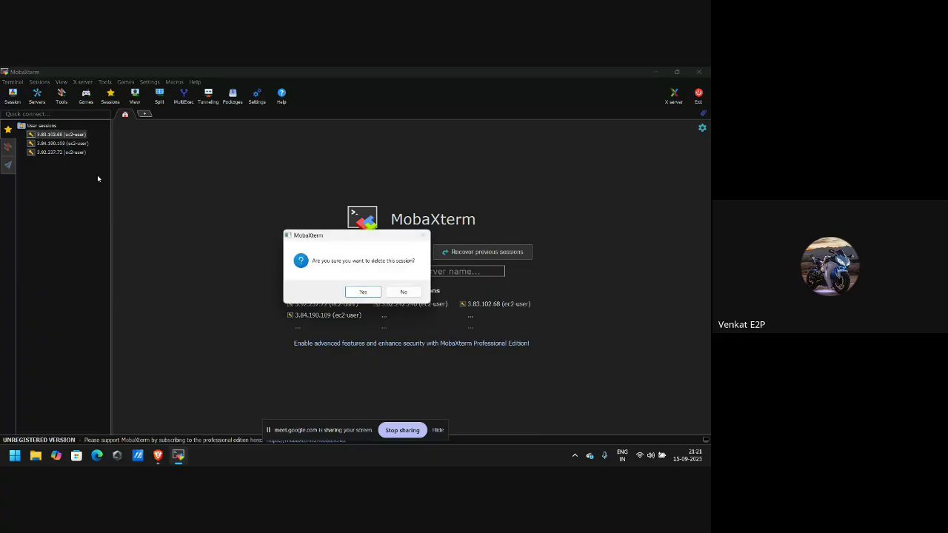
key(Return)
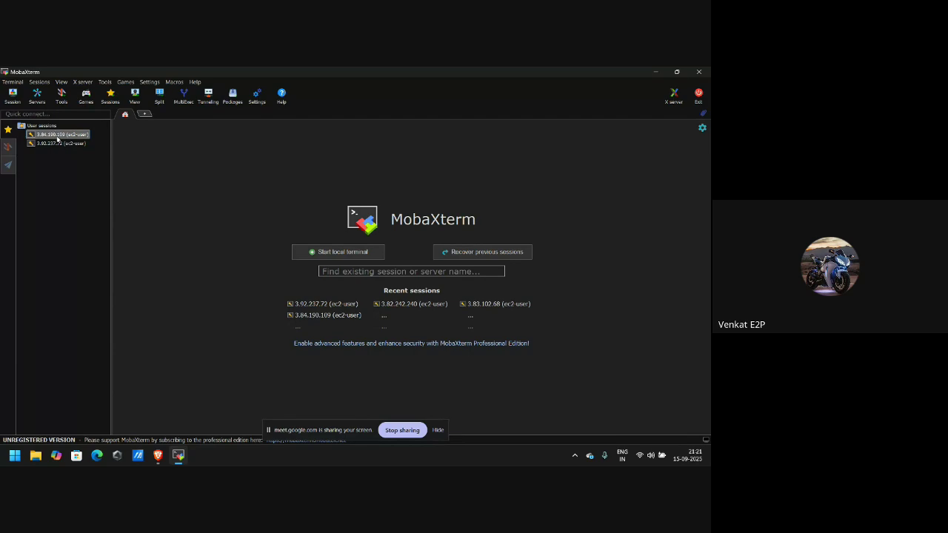
right_click(57, 138)
click(86, 176)
key(Return)
right_click(63, 135)
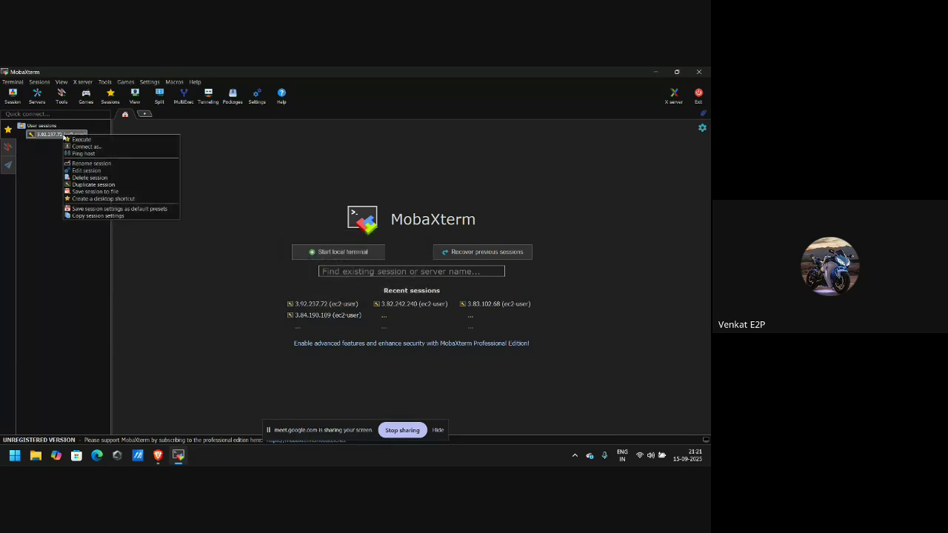
click(92, 178)
key(Return)
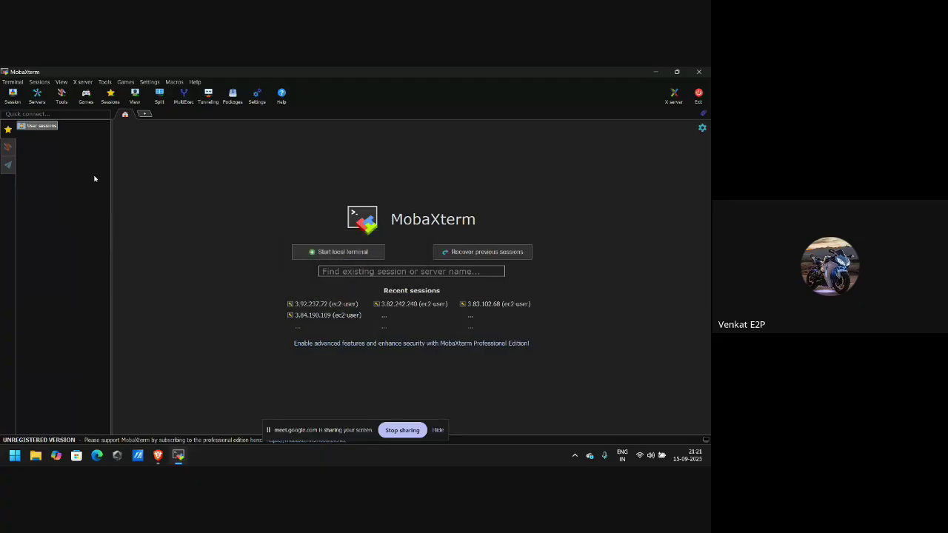
Start a new SSH session to 3.92.237.72 with username ec2-user.
click(13, 96)
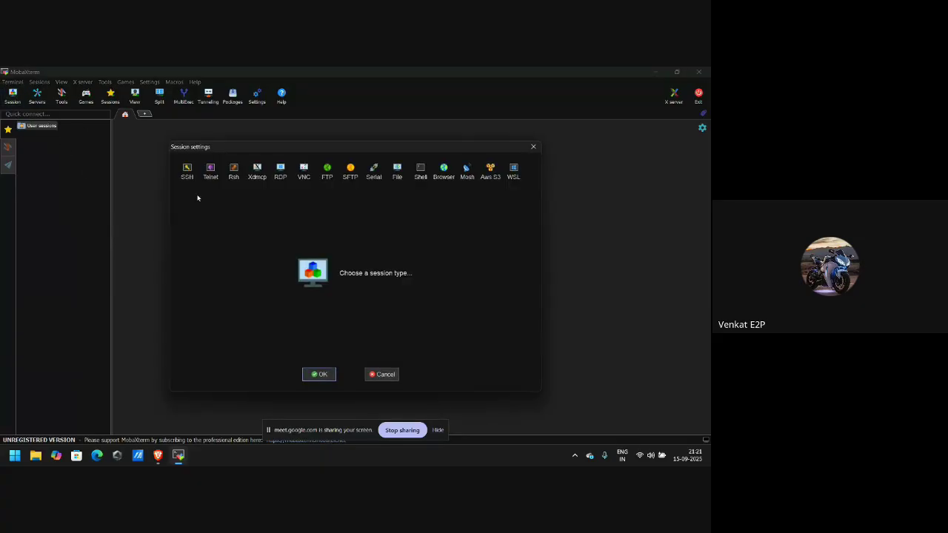
click(187, 172)
text(3.92.237.72)
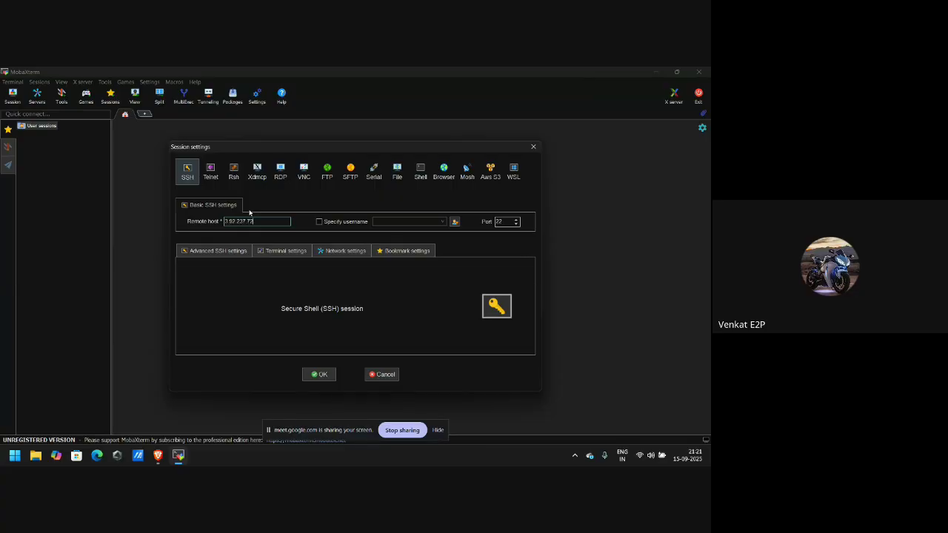
click(319, 222)
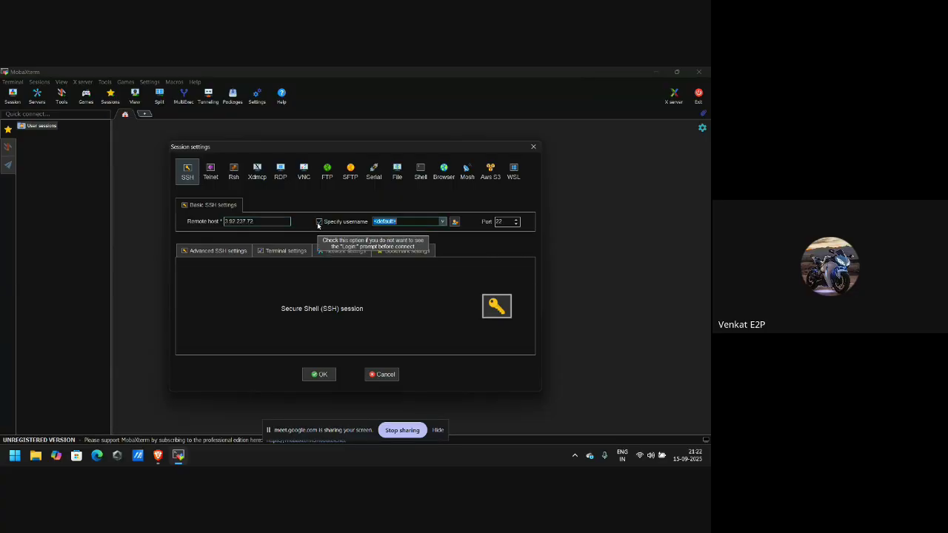
text(ec2-user)
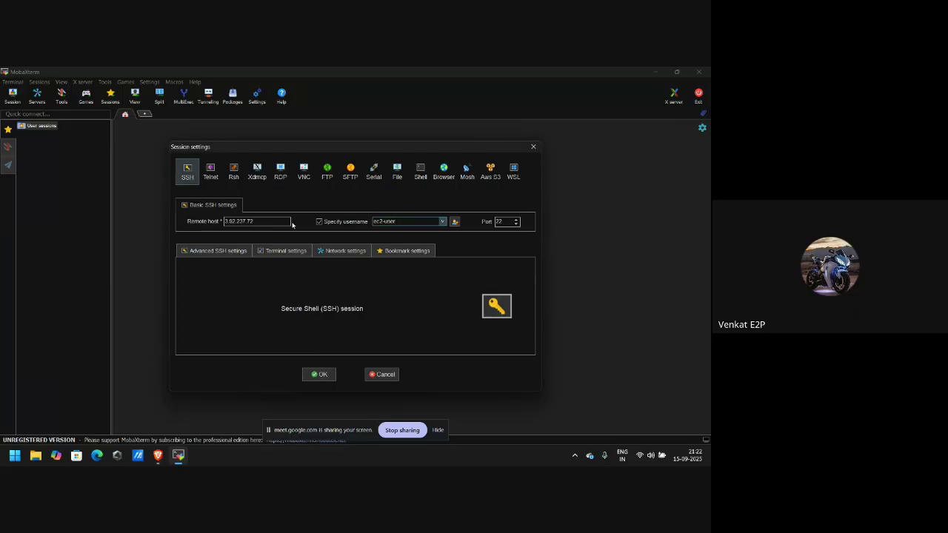
Enable the arcap private key in advanced SSH settings and launch the session.
click(208, 252)
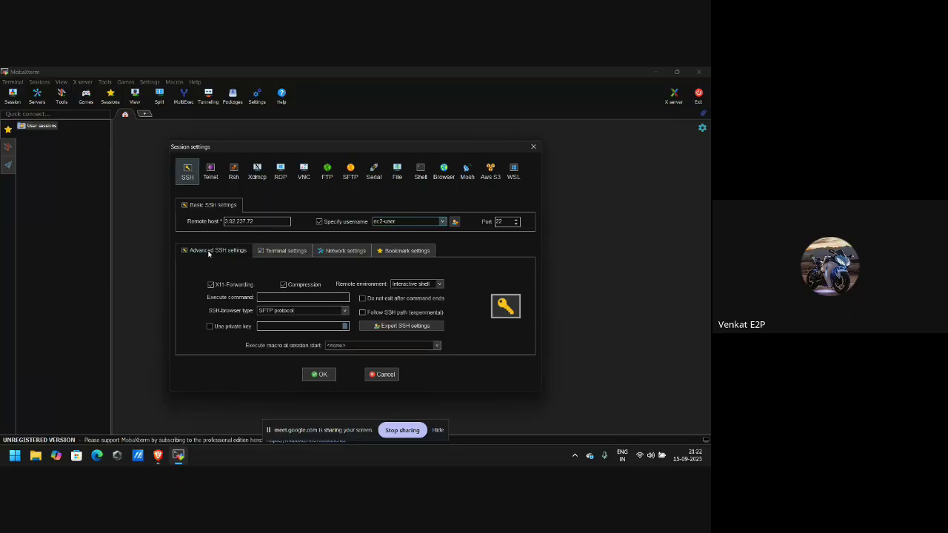
click(233, 327)
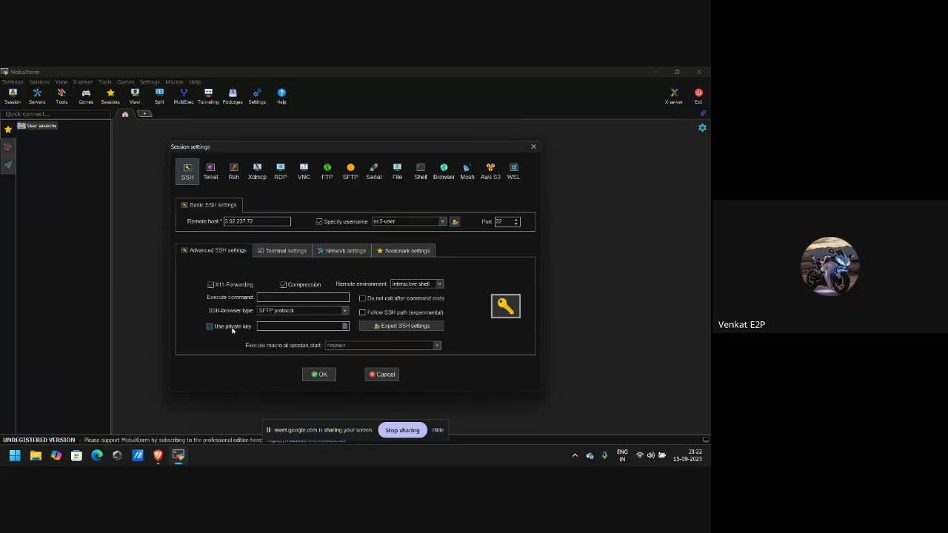
click(344, 327)
scroll(325, 310, down, 3)
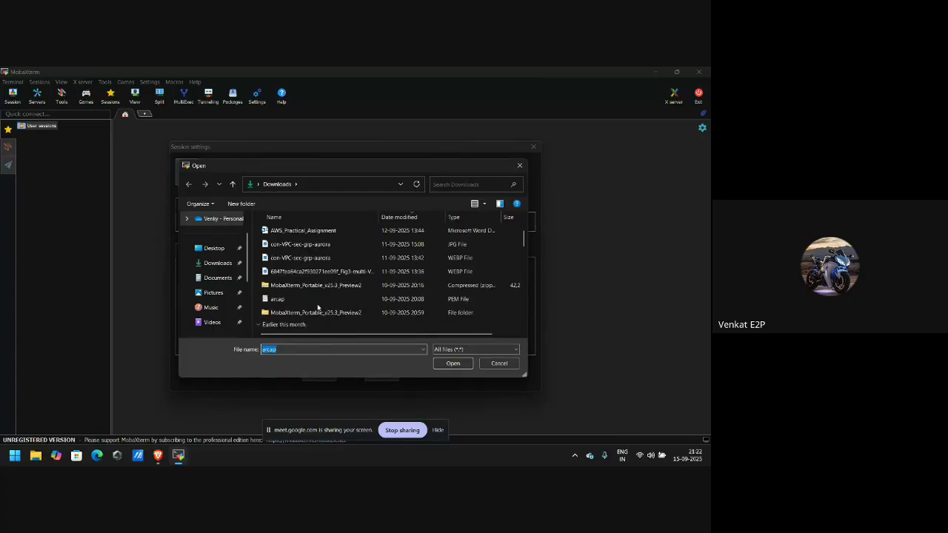
double_click(288, 298)
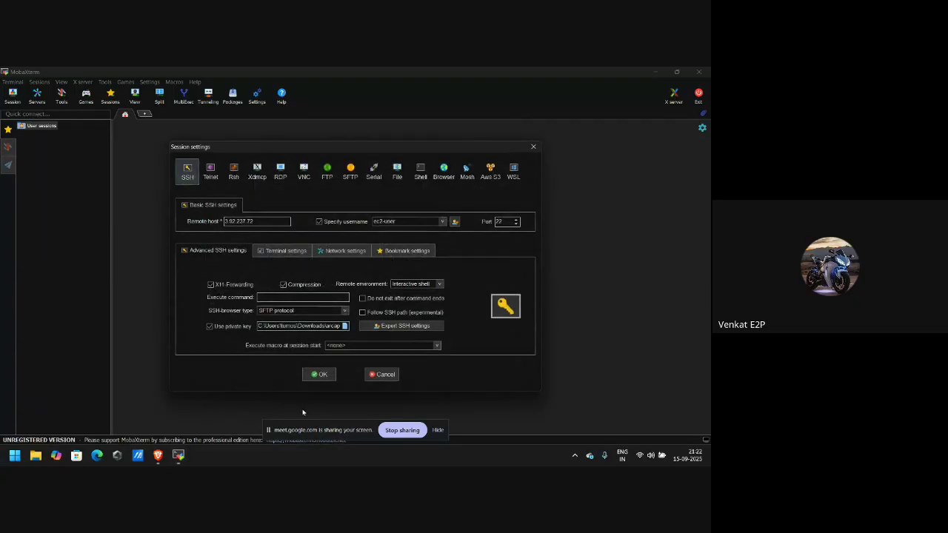
click(318, 374)
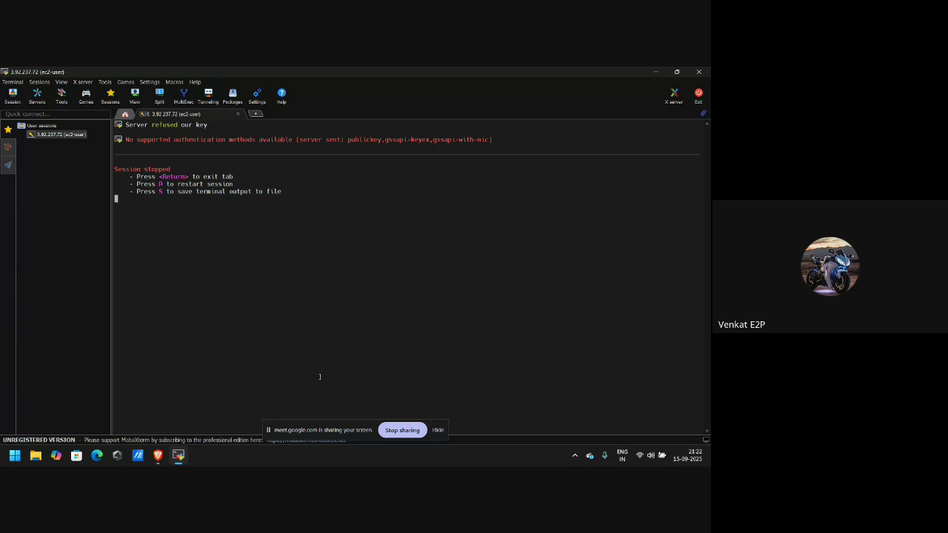
key(alt+Tab)
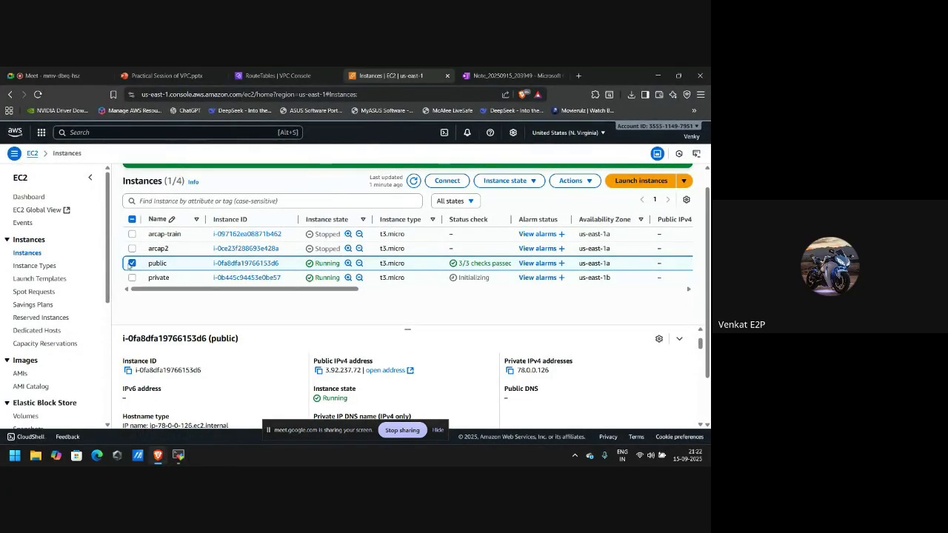
Terminate the public instance.
click(505, 181)
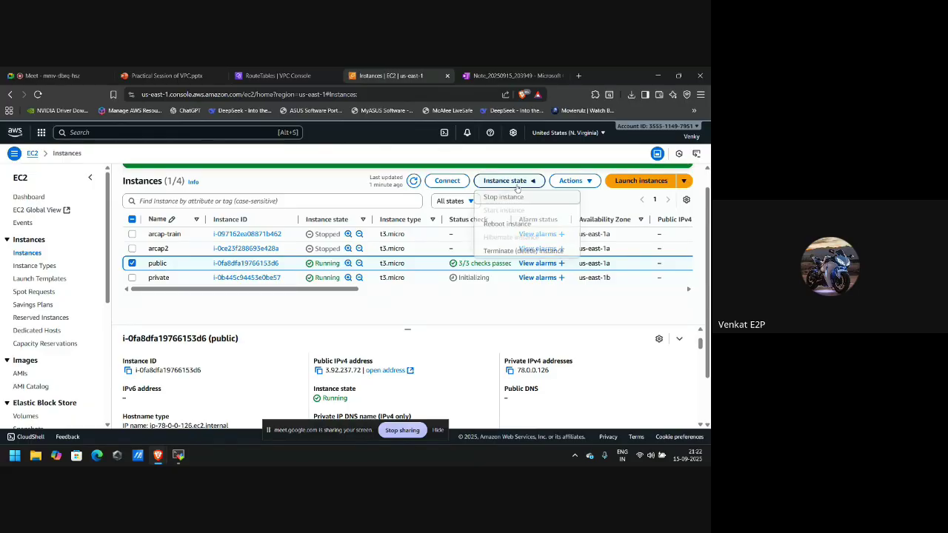
click(516, 250)
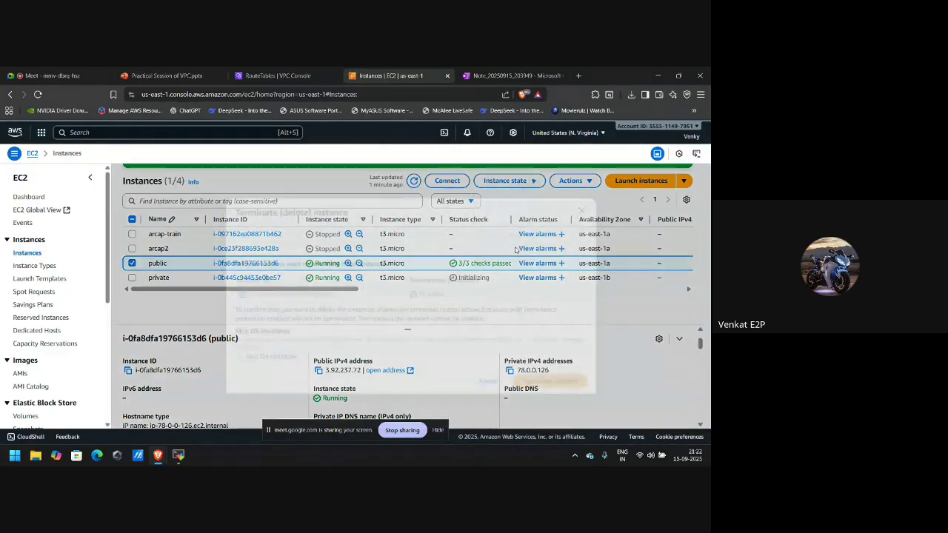
click(548, 385)
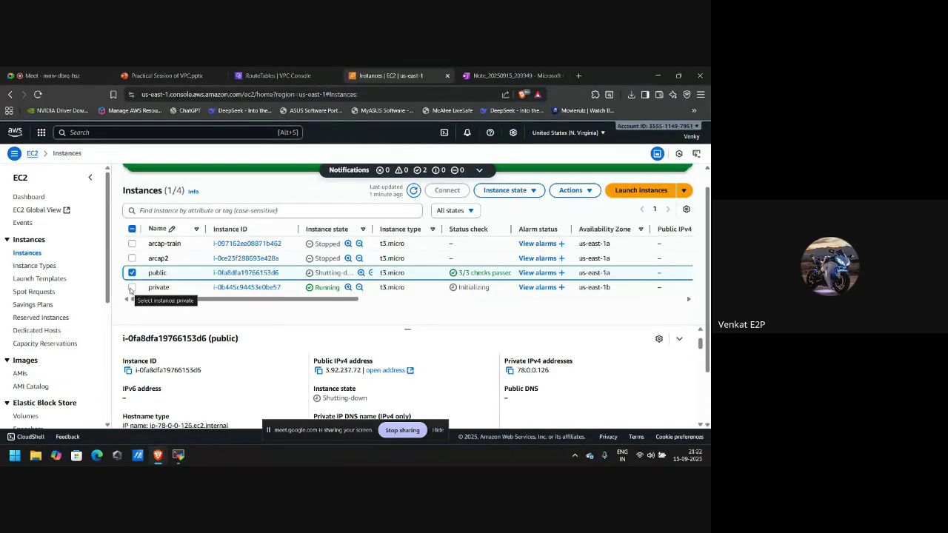
Add the private instance to the selection and terminate both instances.
click(131, 287)
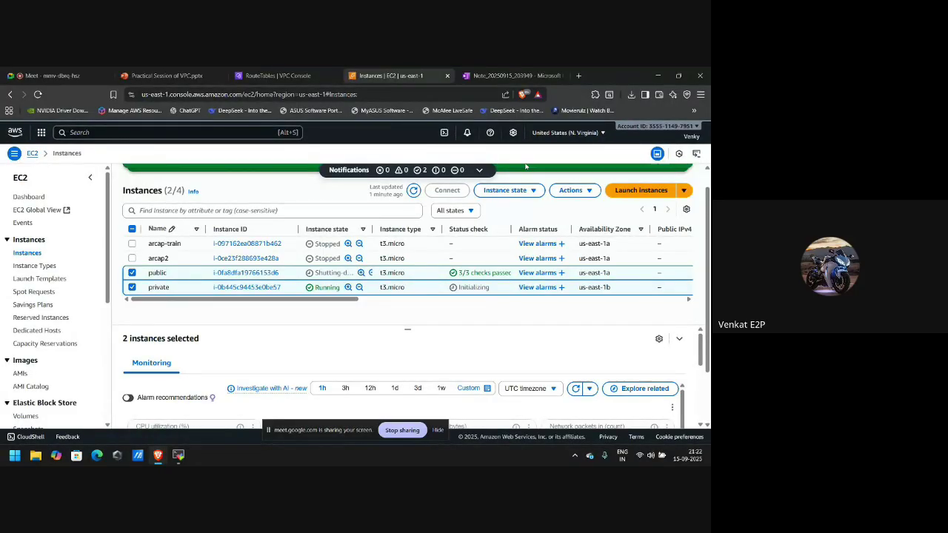
click(505, 190)
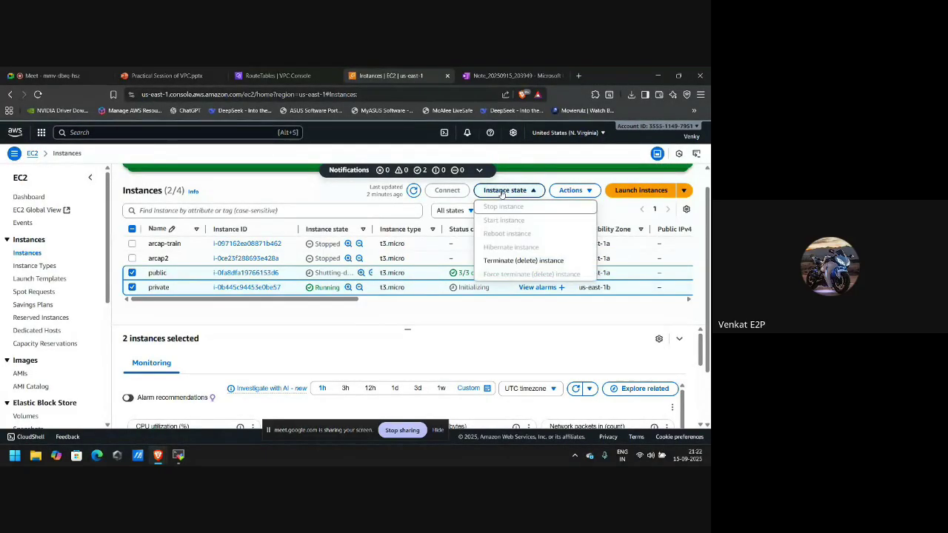
click(518, 260)
click(556, 391)
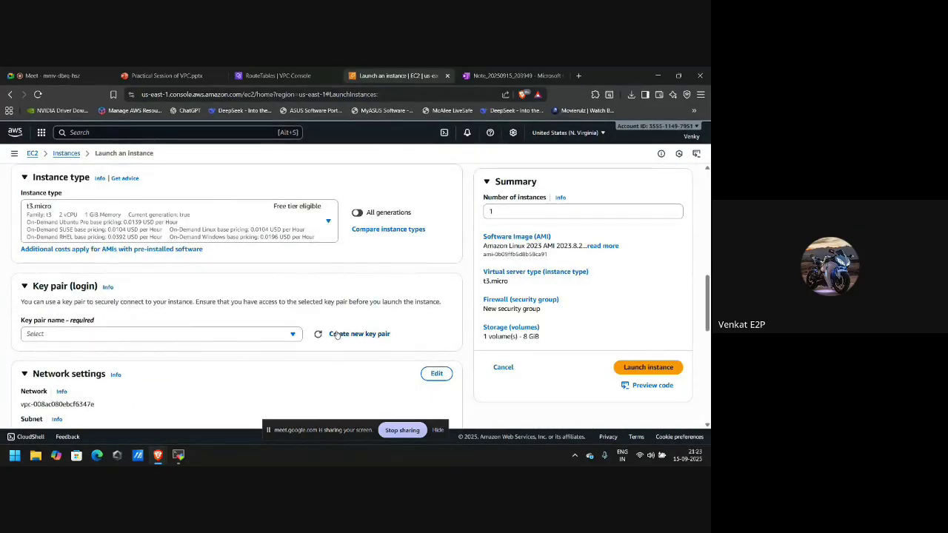
Create a new key pair named Pub and save its file to Downloads.
click(348, 334)
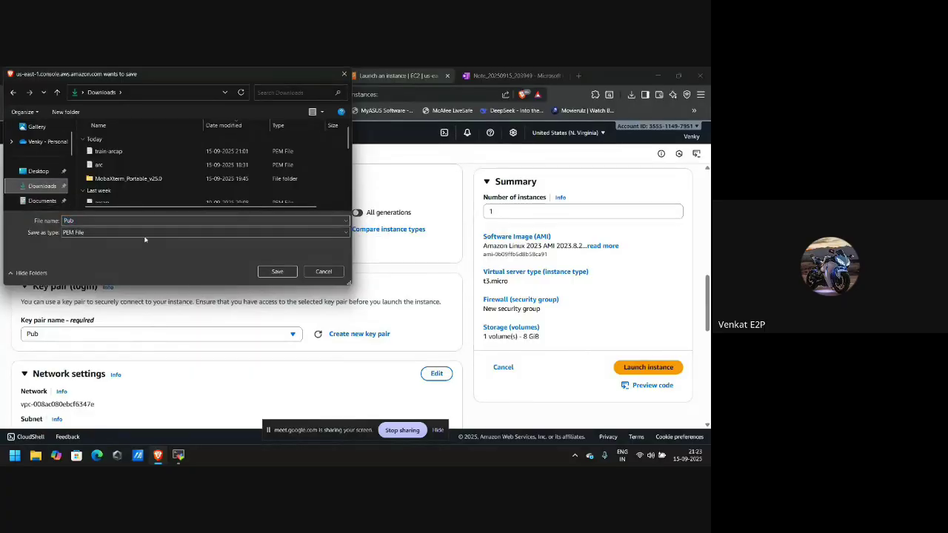
click(277, 271)
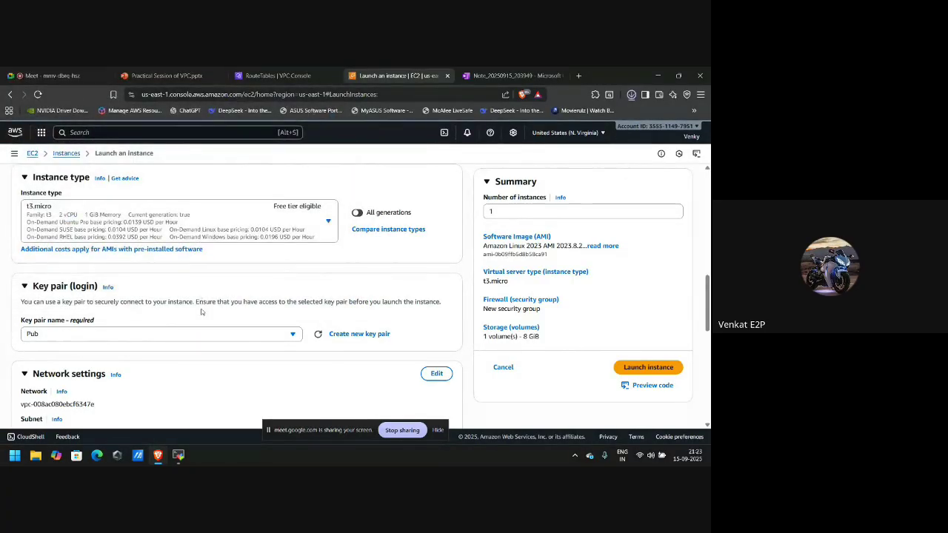
scroll(201, 311, down, 3)
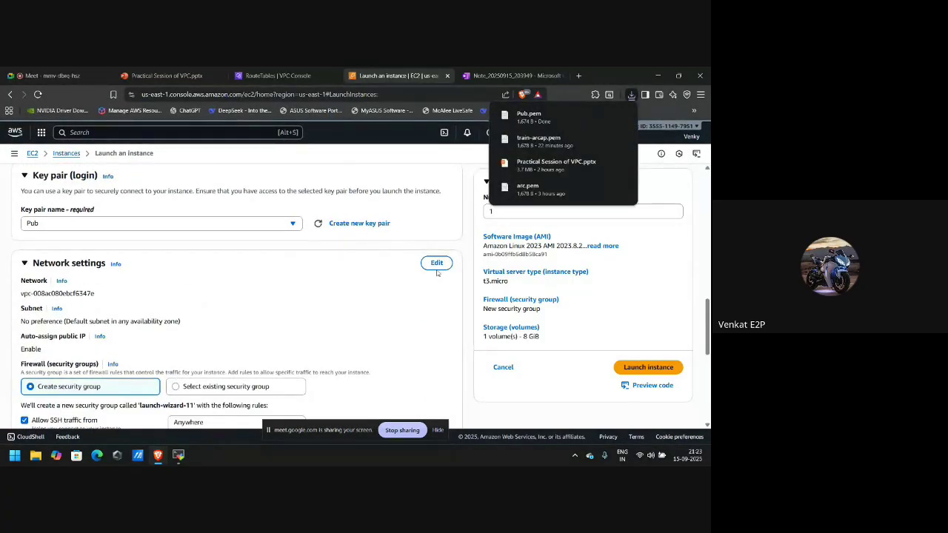
Edit network settings to use arcap-vpc with the public-arcap-training subnet.
click(436, 264)
click(218, 300)
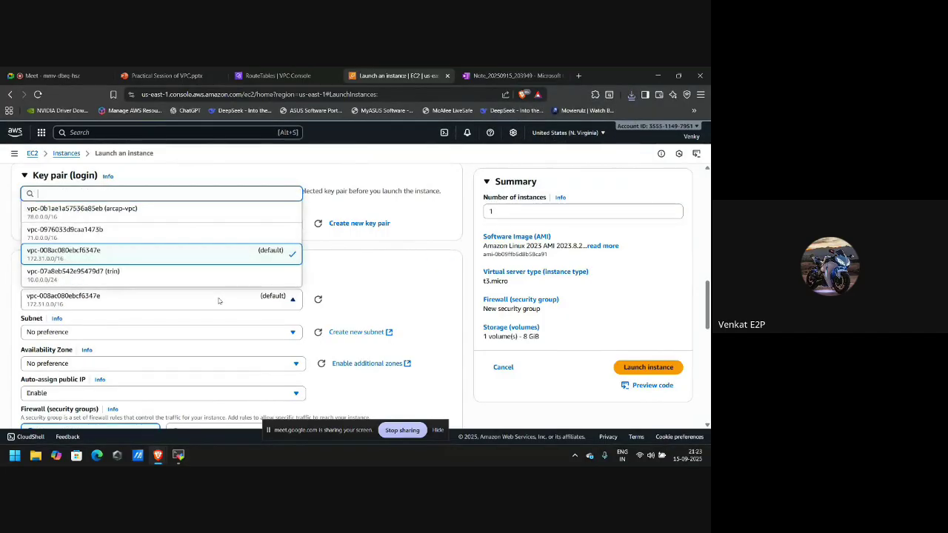
click(74, 211)
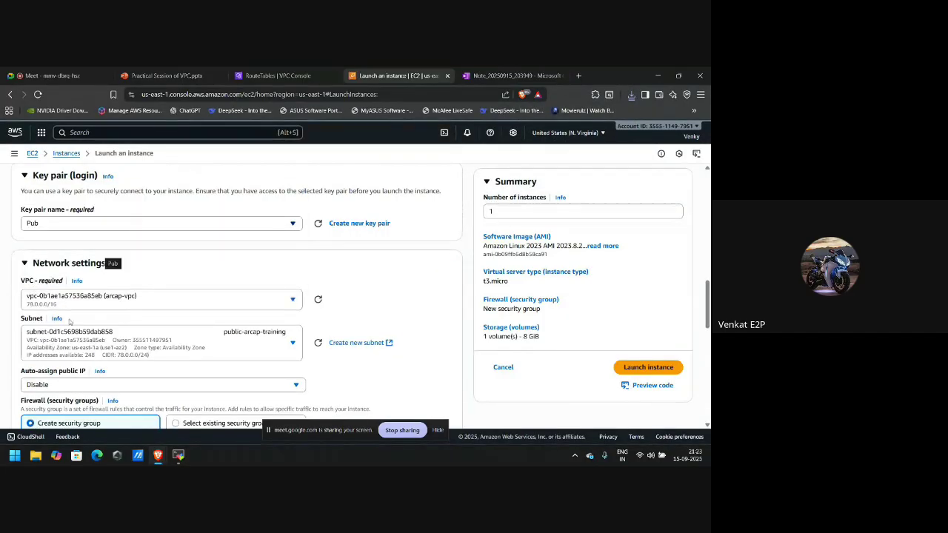
click(123, 348)
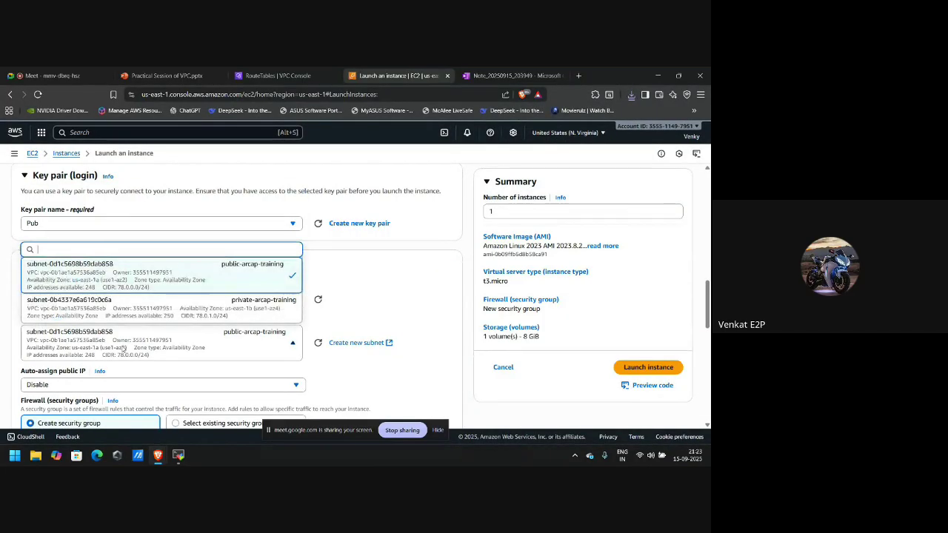
click(200, 286)
scroll(170, 375, up, 8)
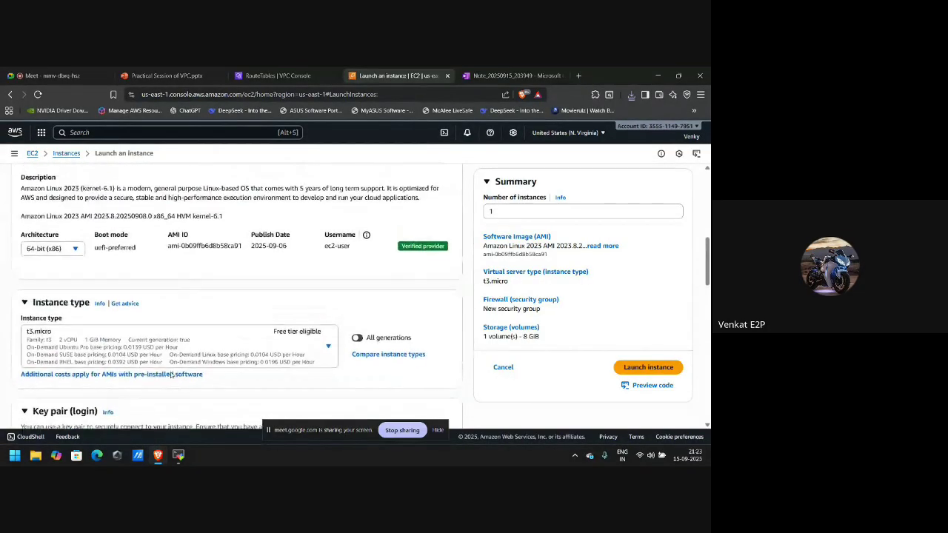
scroll(170, 375, up, 3)
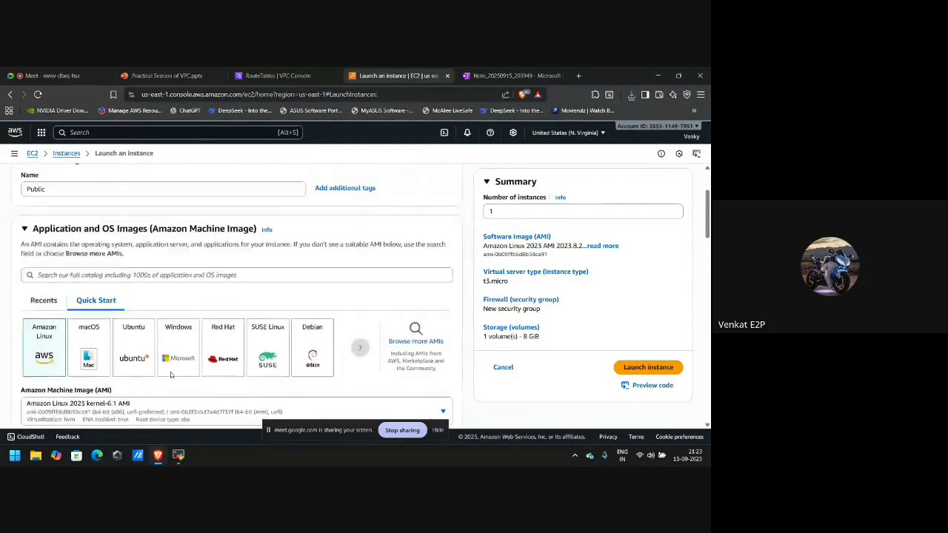
scroll(170, 375, down, 6)
scroll(171, 375, down, 4)
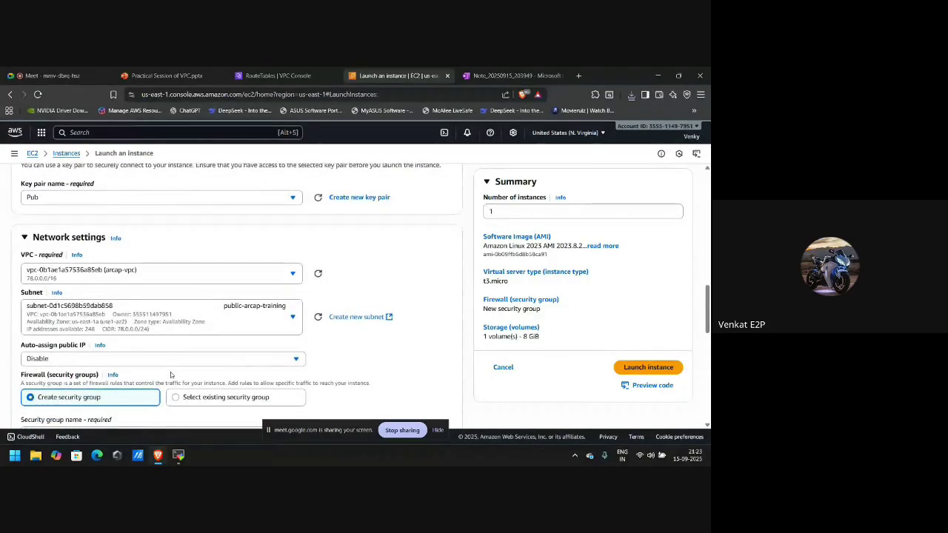
scroll(188, 312, down, 2)
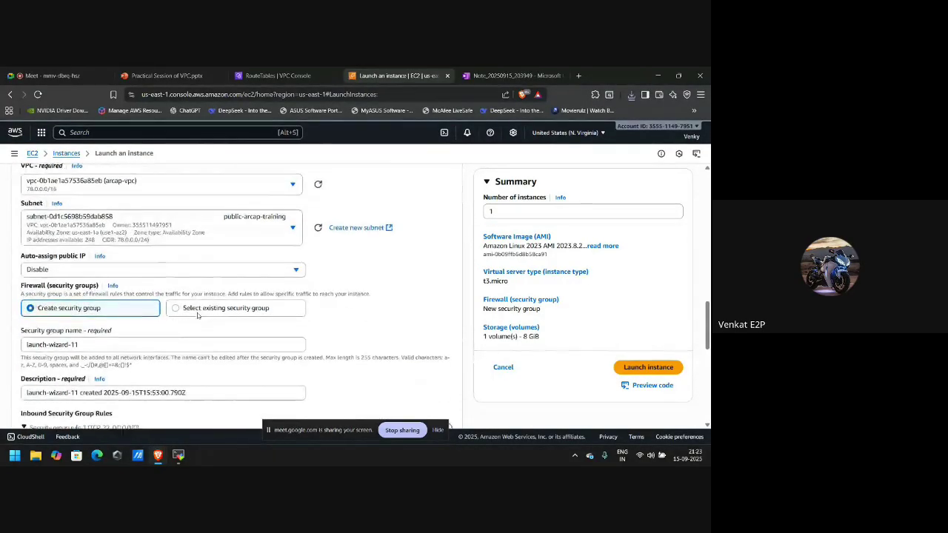
Enable auto-assign public IP and launch the instance.
click(162, 270)
click(110, 287)
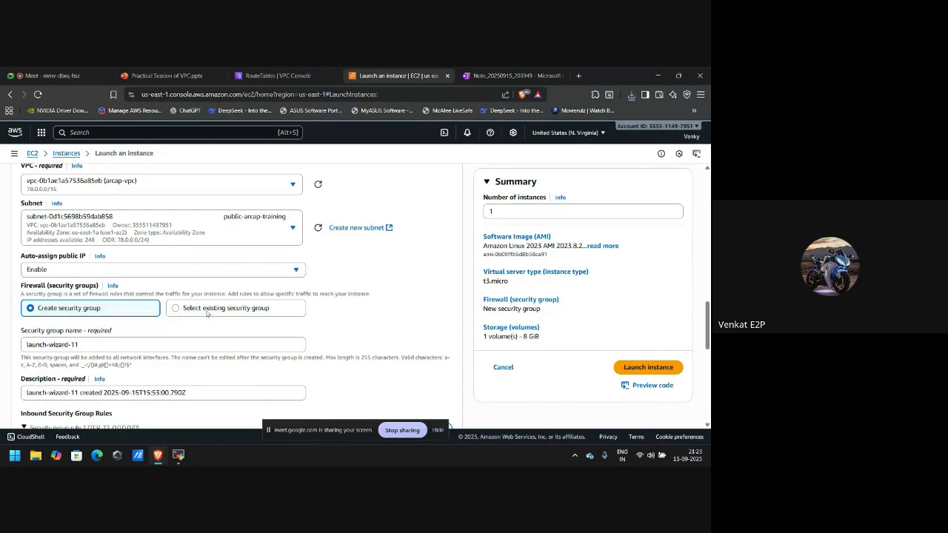
scroll(209, 316, down, 1)
scroll(210, 320, down, 6)
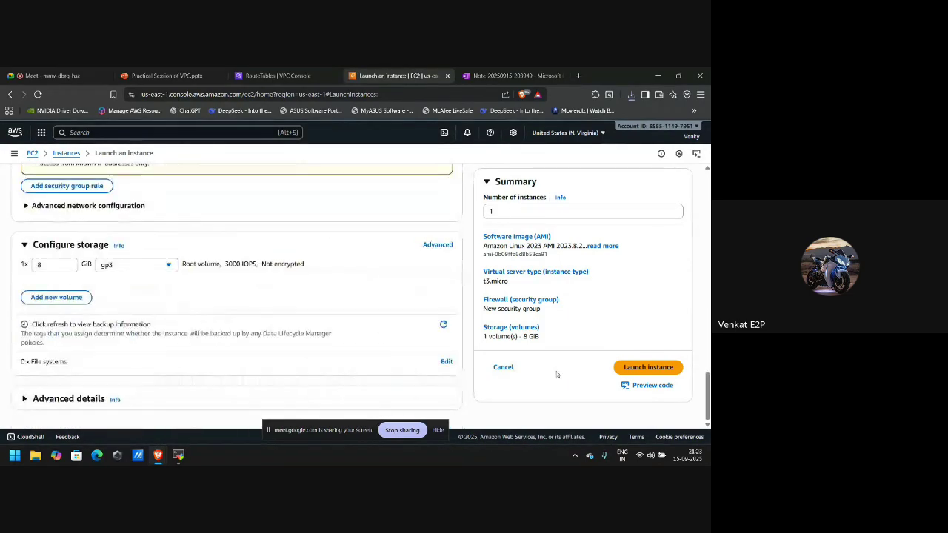
click(634, 368)
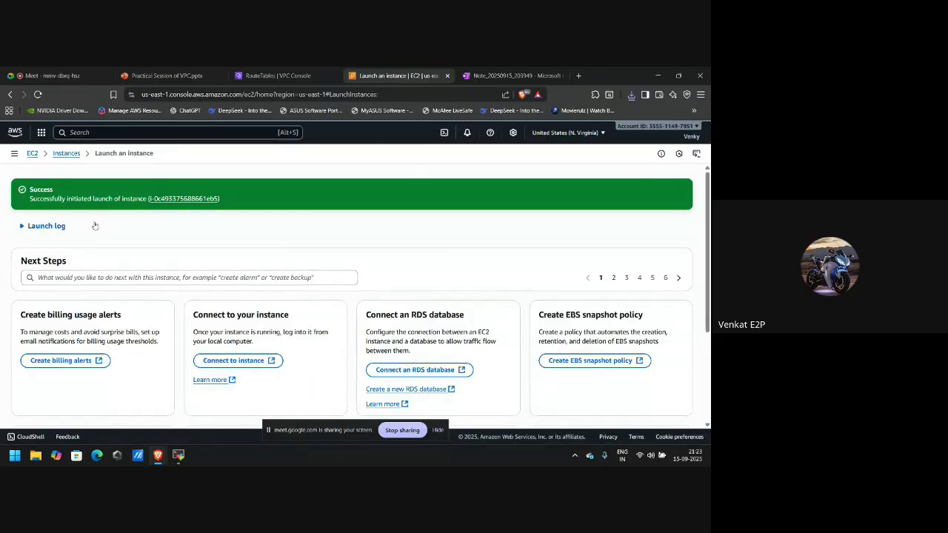
In the Instances list, check the new Public instance's inbound rules allow SSH on port 22.
click(65, 156)
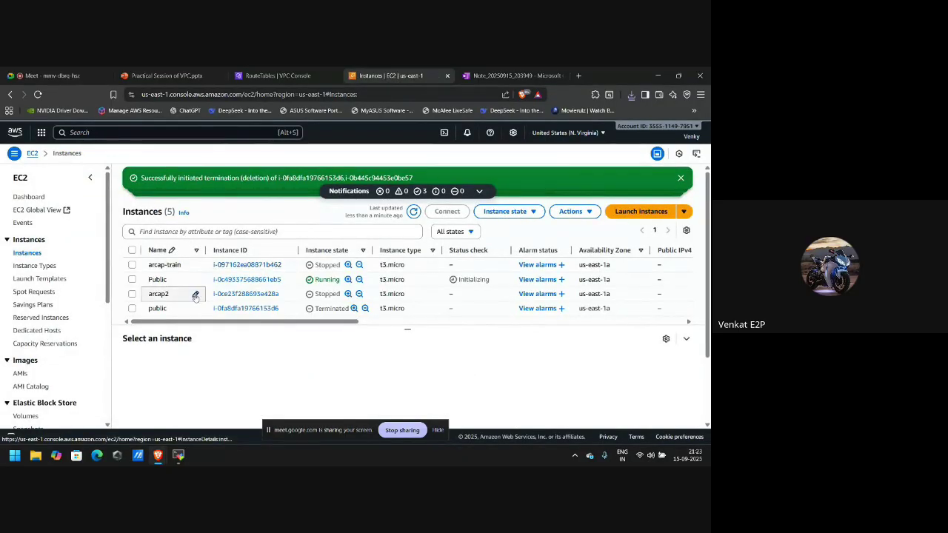
click(133, 281)
scroll(337, 336, down, 1)
scroll(337, 335, up, 1)
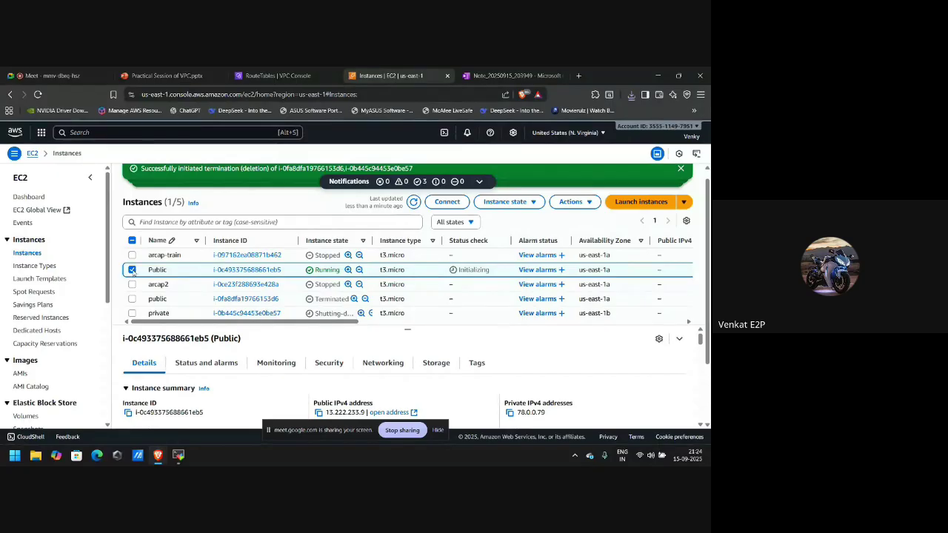
click(133, 271)
click(132, 271)
click(331, 362)
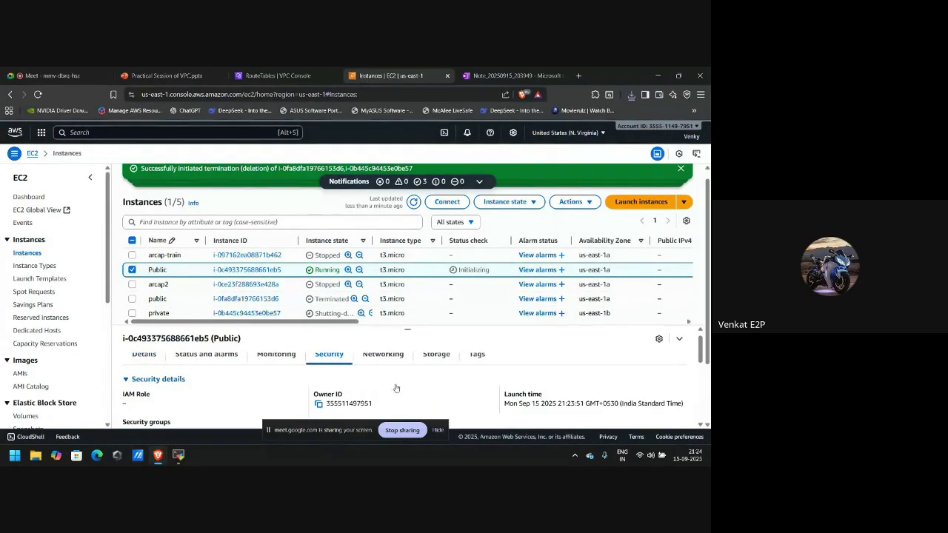
scroll(396, 388, down, 3)
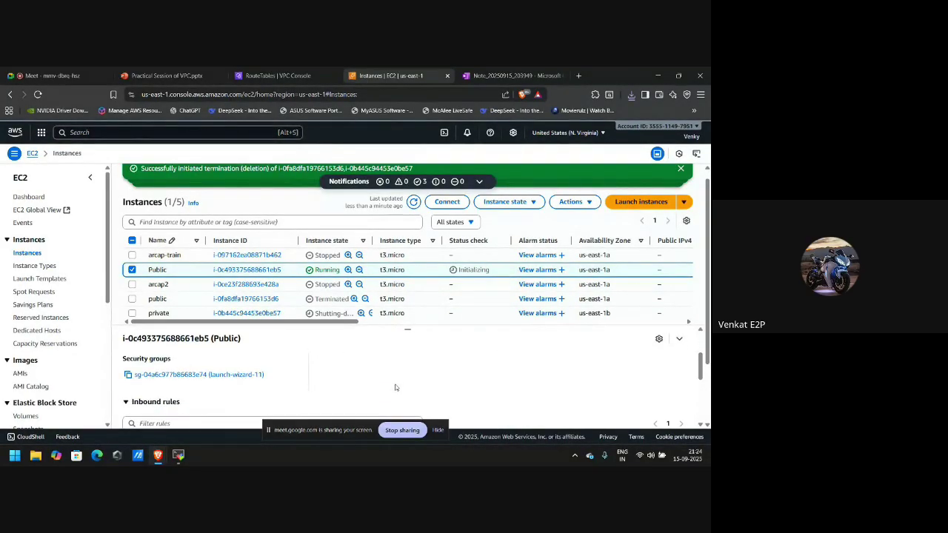
scroll(395, 387, down, 3)
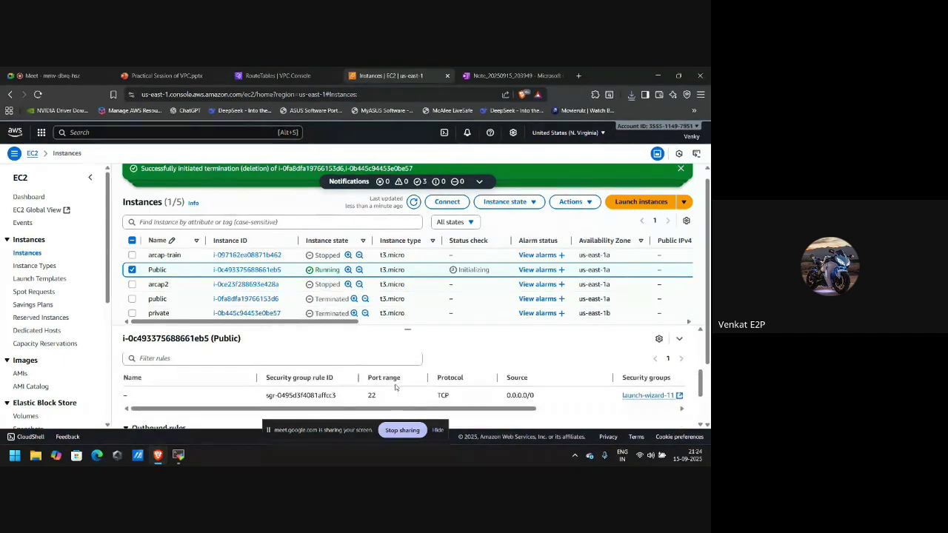
scroll(395, 387, up, 5)
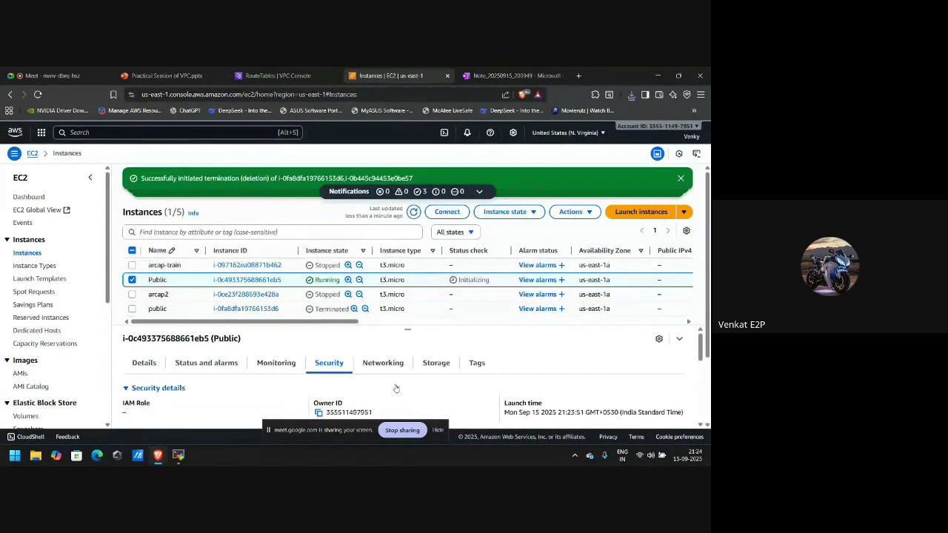
click(131, 280)
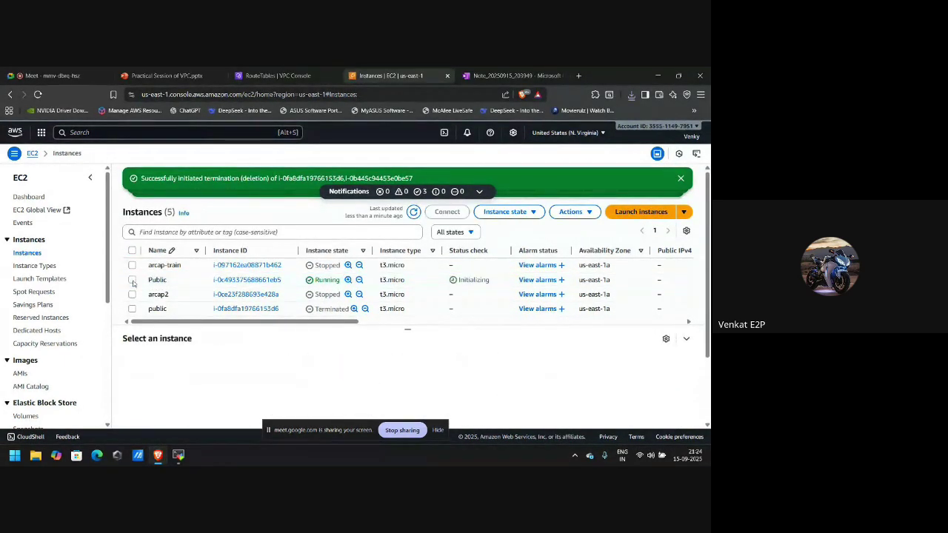
Start a new instance launch named Private using the Pub key pair.
click(641, 212)
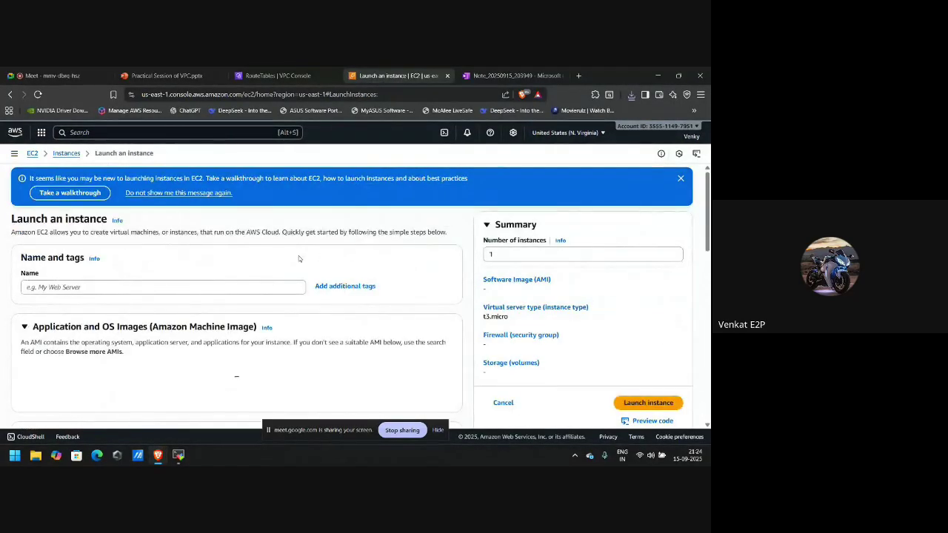
click(237, 285)
text(Pr)
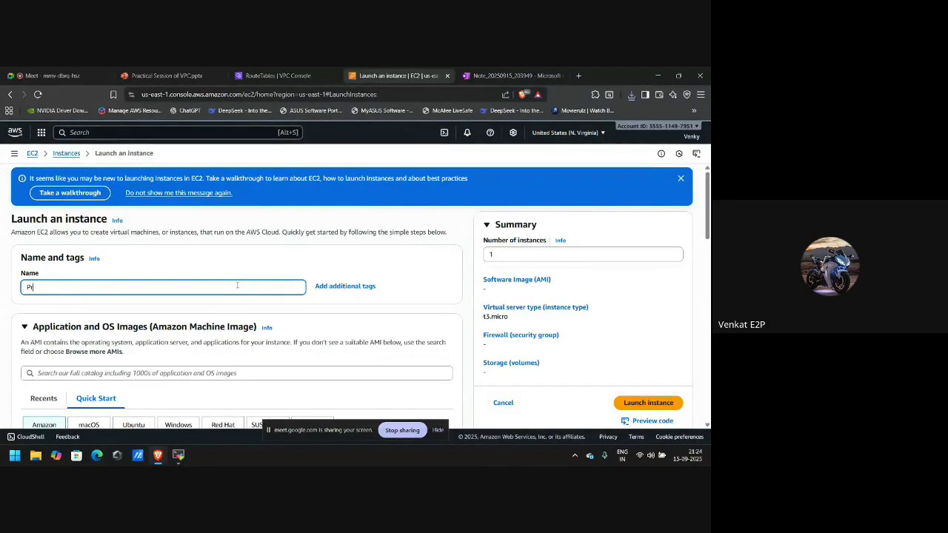
text(ivate)
scroll(155, 307, down, 1)
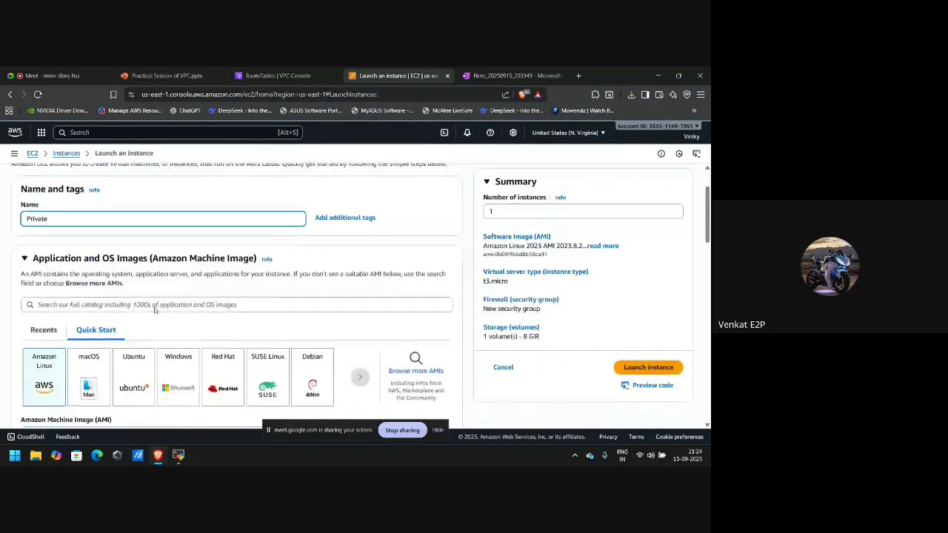
scroll(155, 307, down, 2)
scroll(155, 307, down, 5)
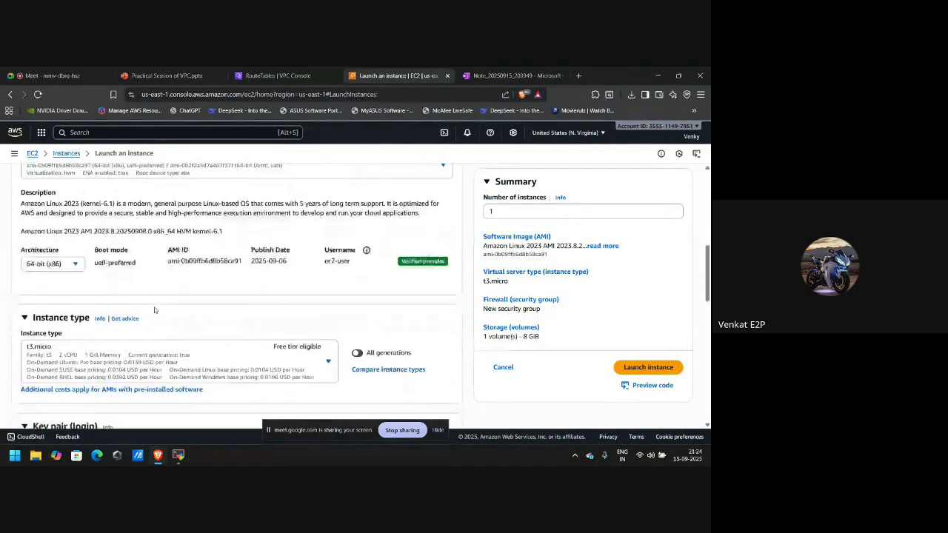
click(162, 328)
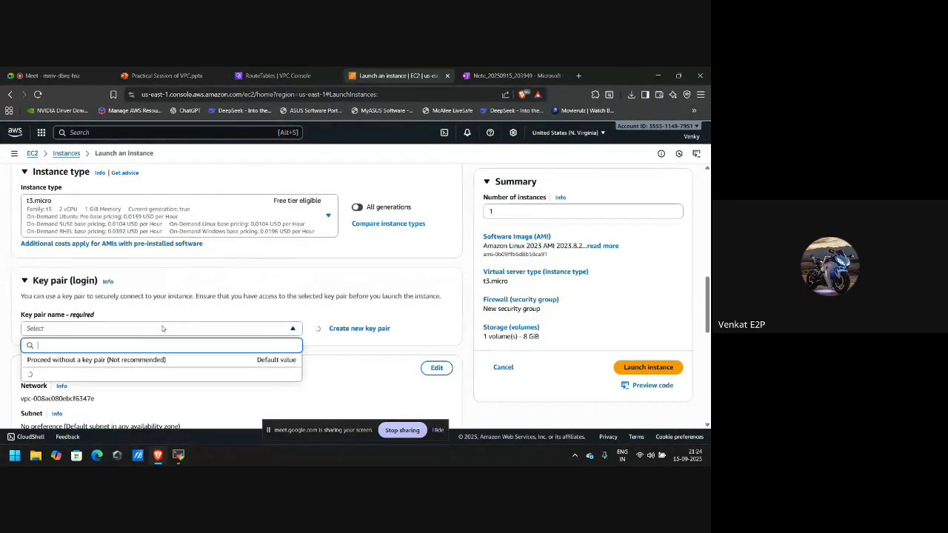
click(99, 376)
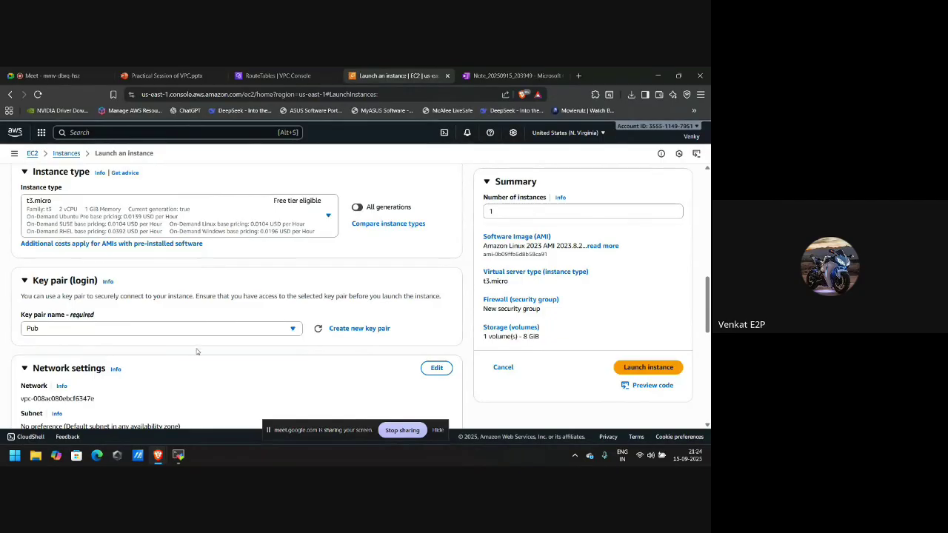
scroll(197, 351, down, 2)
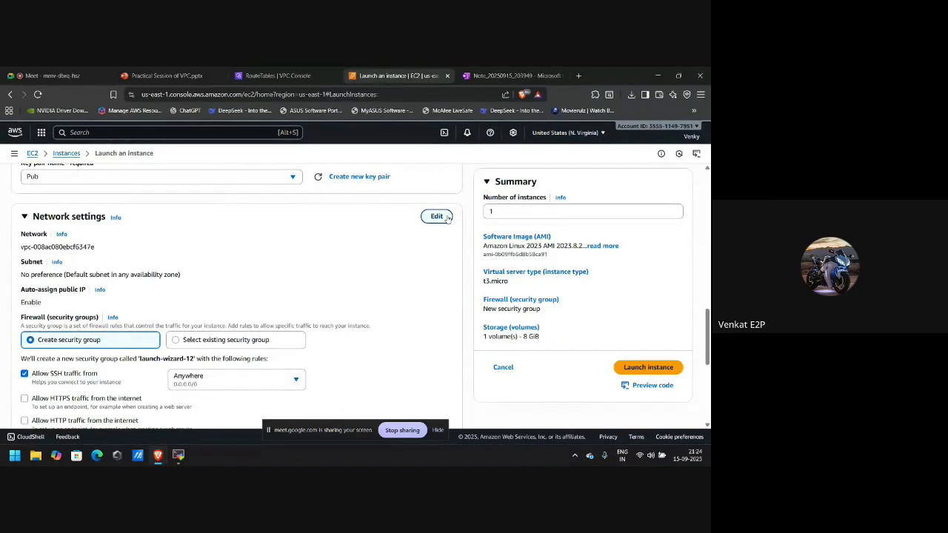
Set the network to arcap-vpc with the private-arcap-training subnet.
click(437, 216)
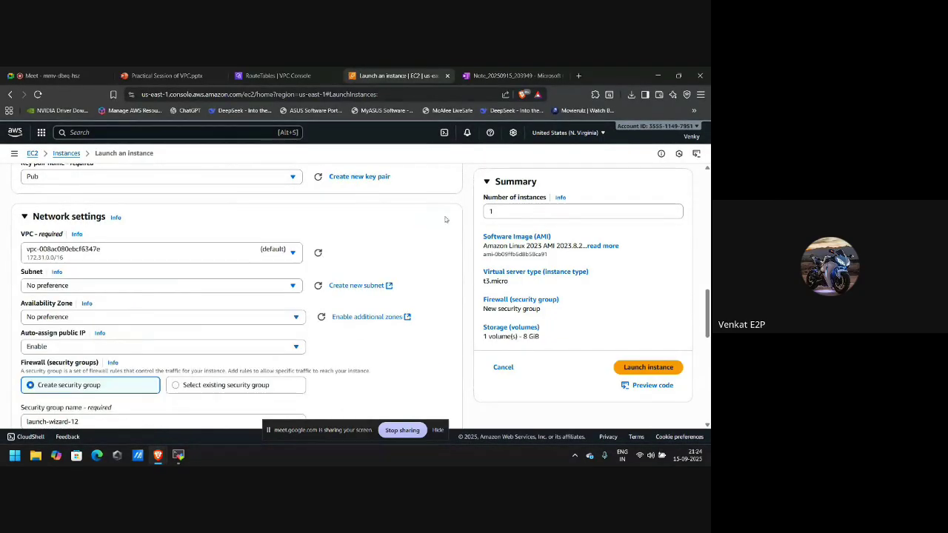
click(182, 254)
click(136, 298)
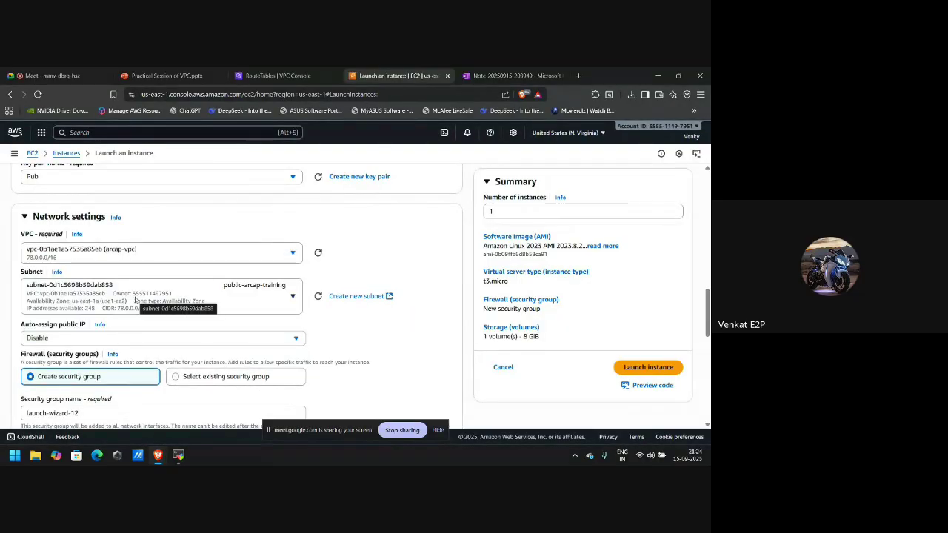
click(270, 299)
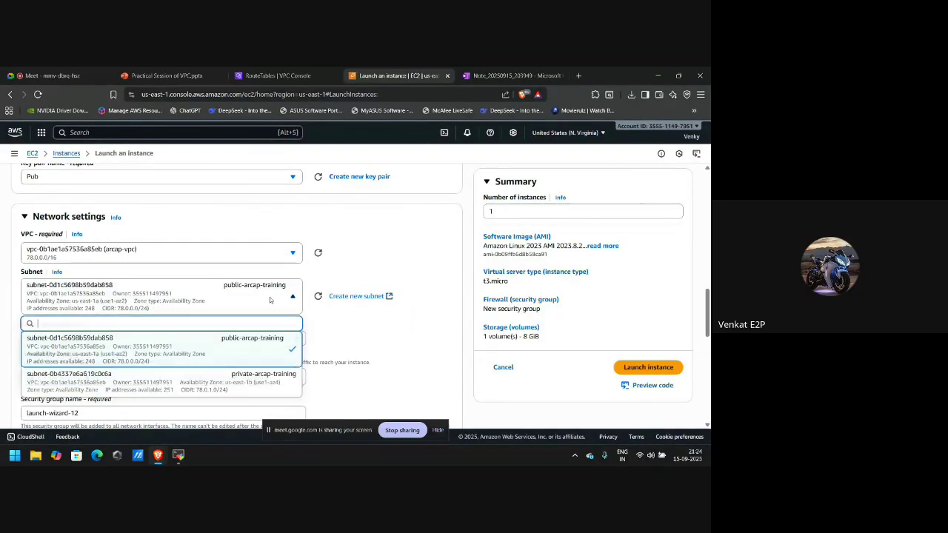
click(211, 385)
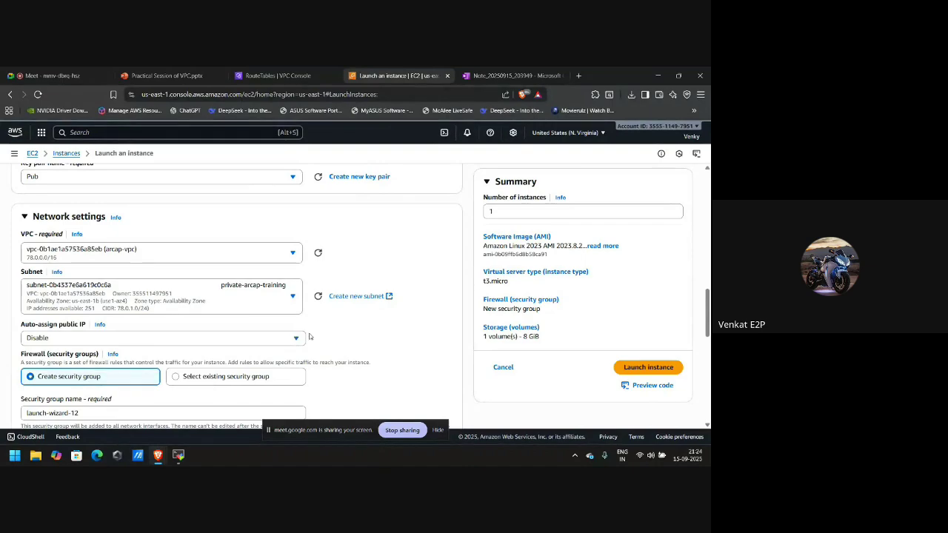
scroll(309, 335, down, 1)
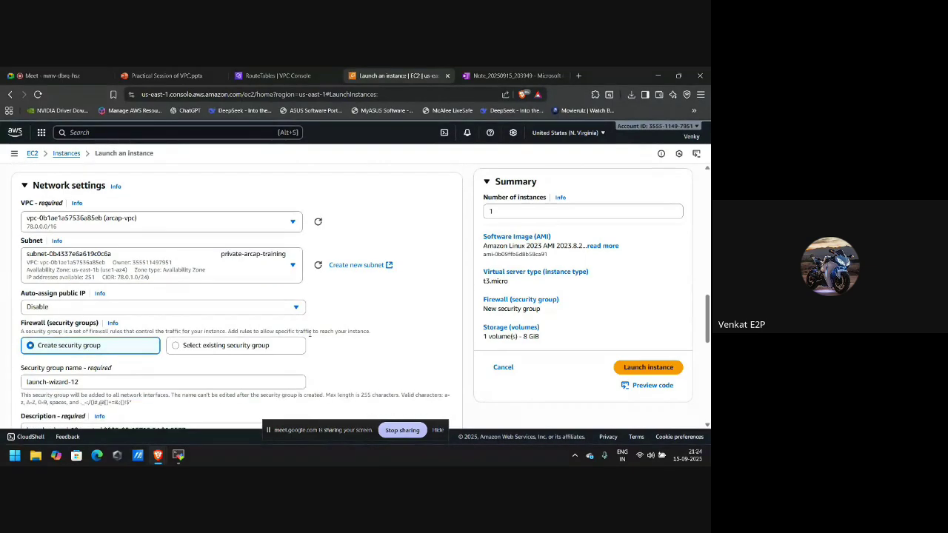
Enable auto-assign public IP and launch the Private instance.
click(296, 307)
click(216, 329)
scroll(217, 331, down, 4)
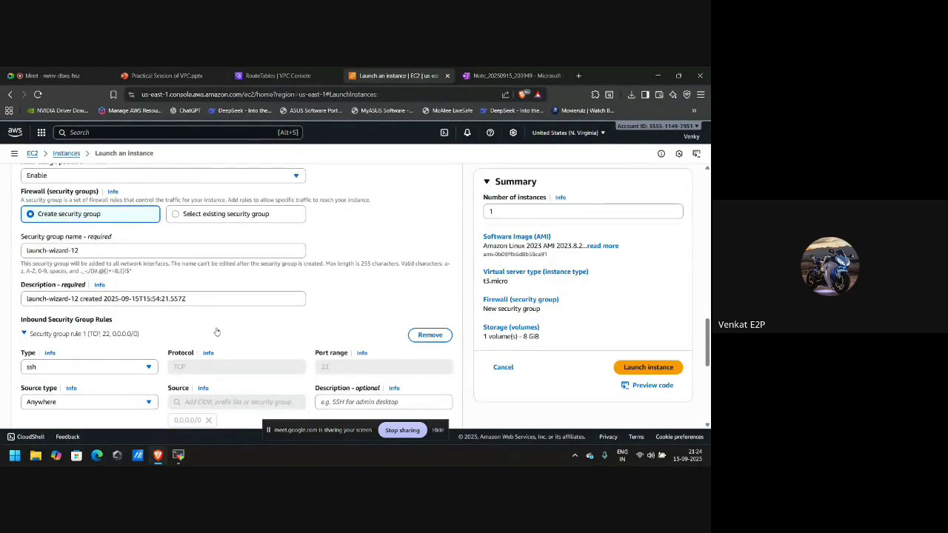
scroll(216, 331, down, 3)
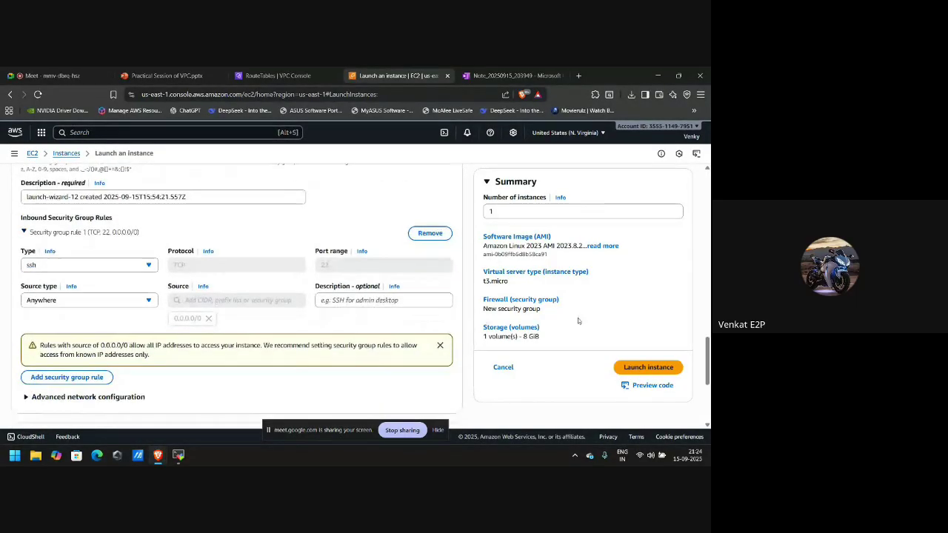
click(627, 366)
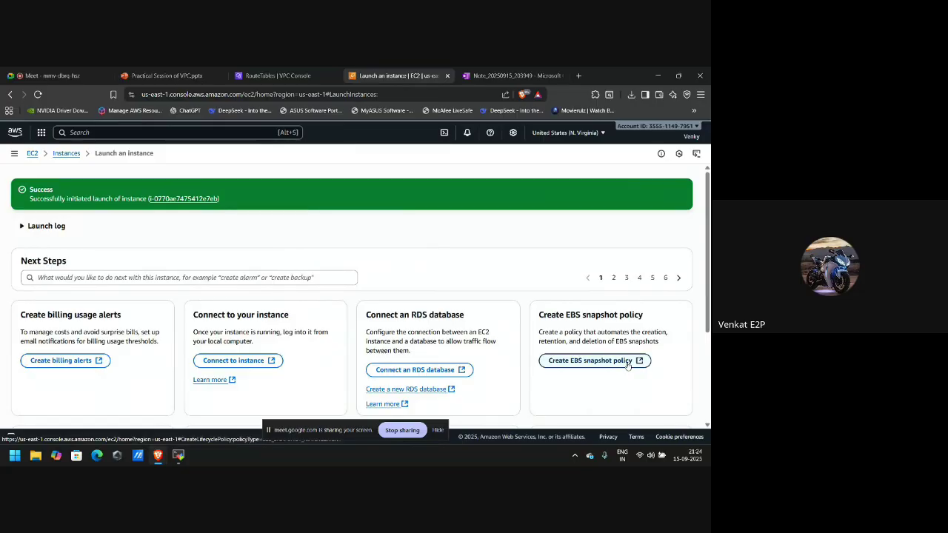
Select the new Private instance in the Instances list and inspect its security group and outbound rules.
click(65, 154)
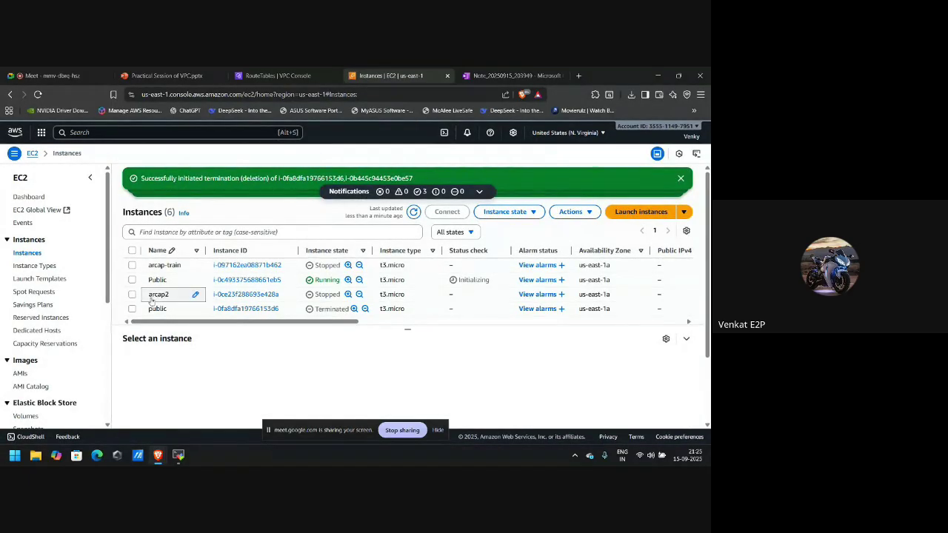
scroll(180, 306, down, 2)
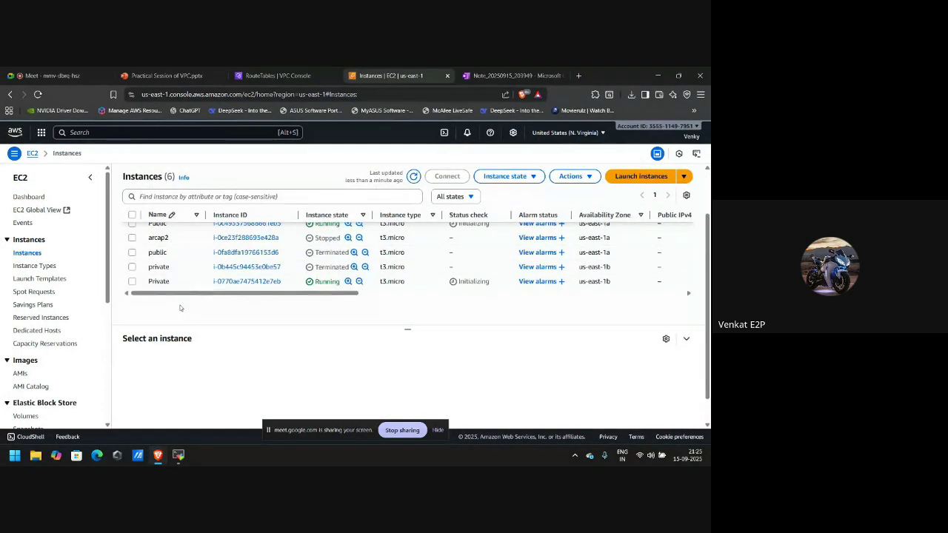
click(132, 282)
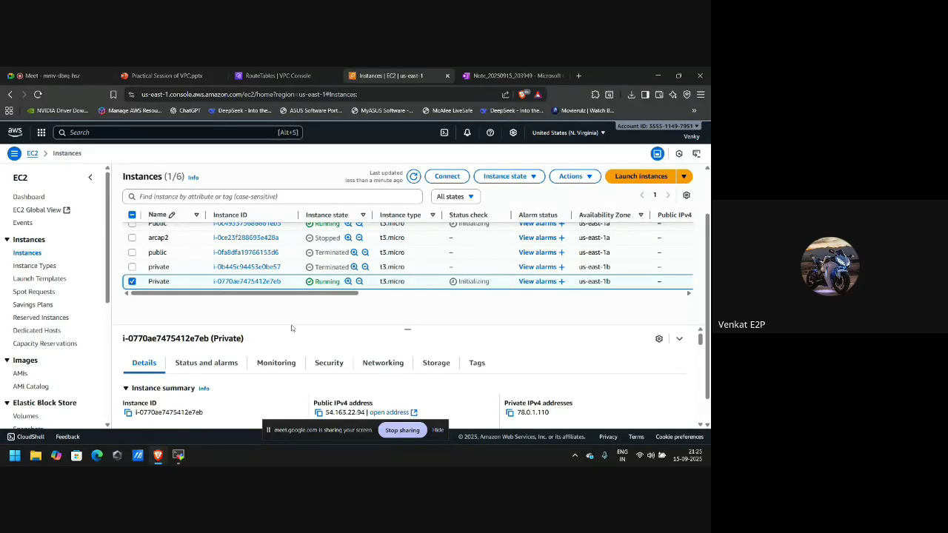
click(326, 360)
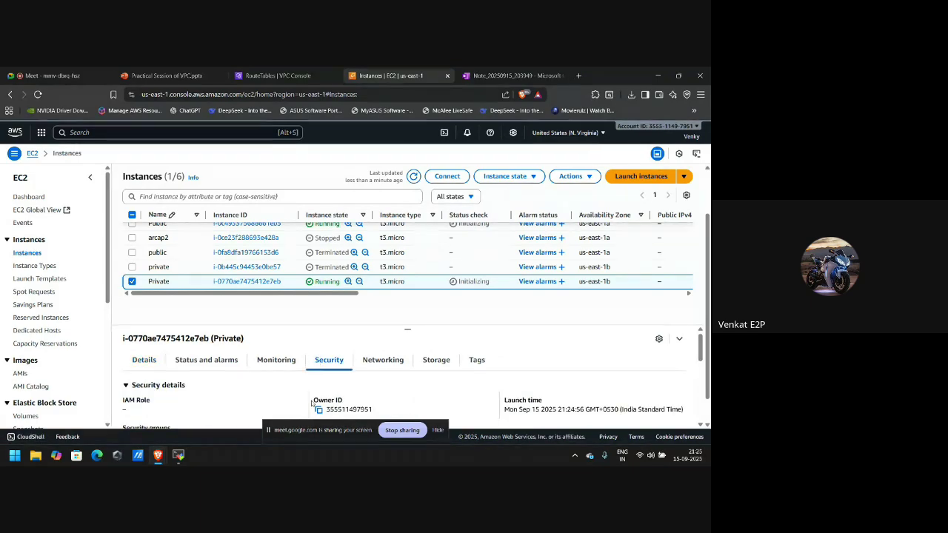
scroll(311, 402, down, 5)
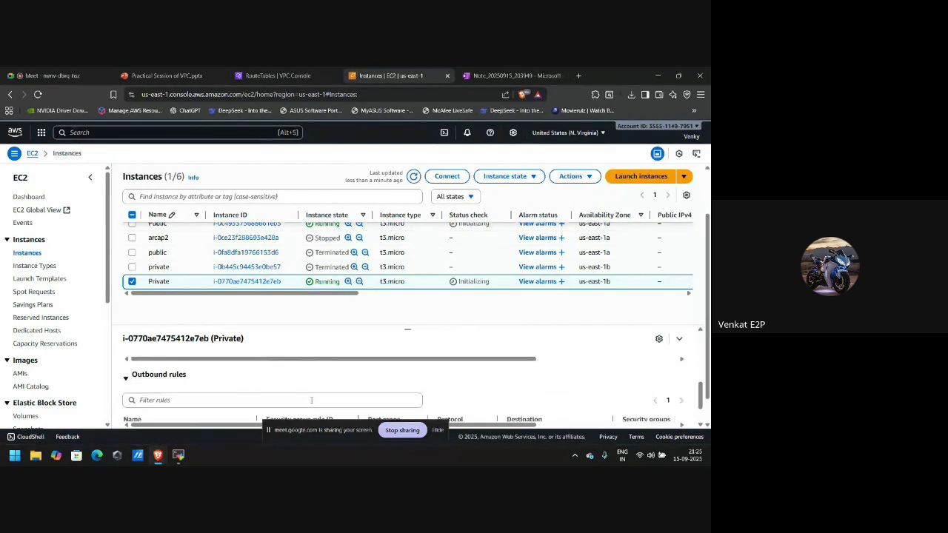
scroll(311, 400, down, 3)
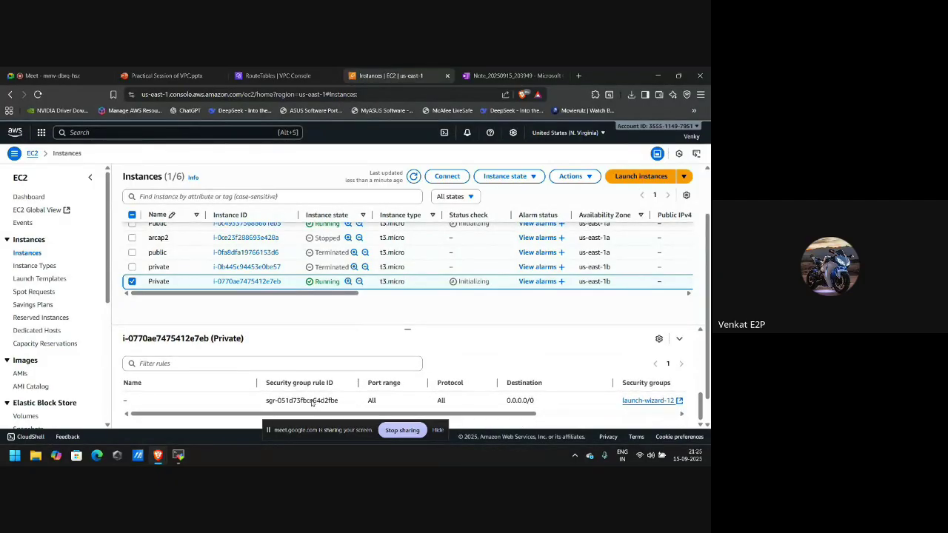
scroll(312, 402, up, 8)
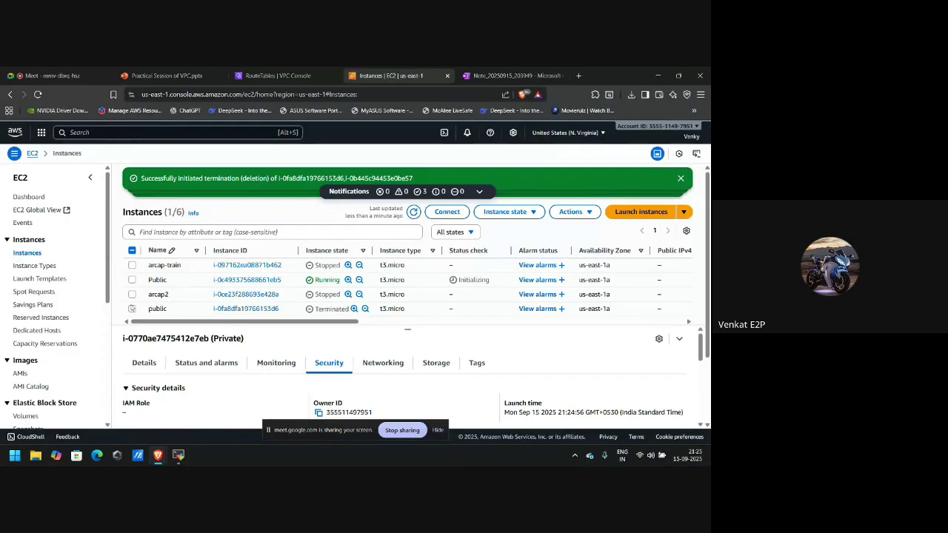
scroll(132, 304, down, 1)
Switch the selection from the Private instance to the Public instance to view its details.
click(131, 295)
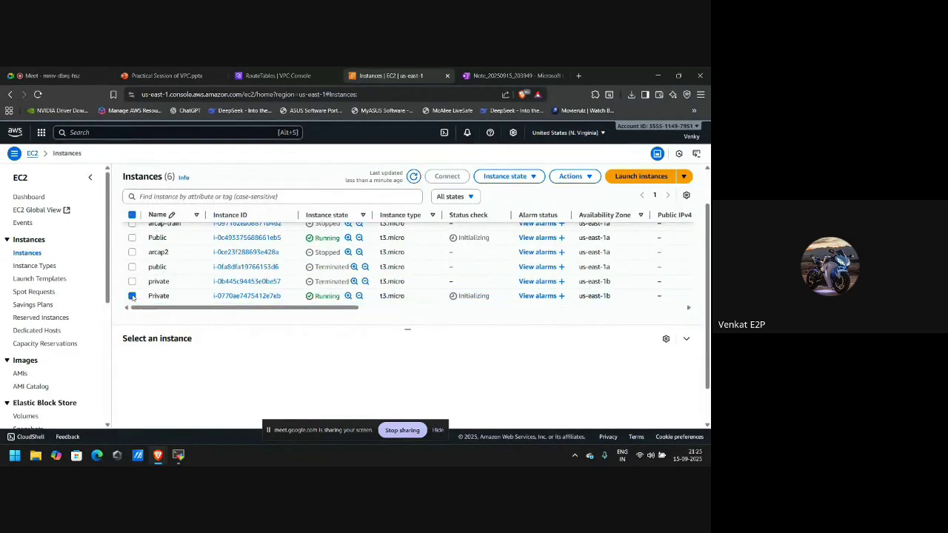
scroll(149, 270, up, 1)
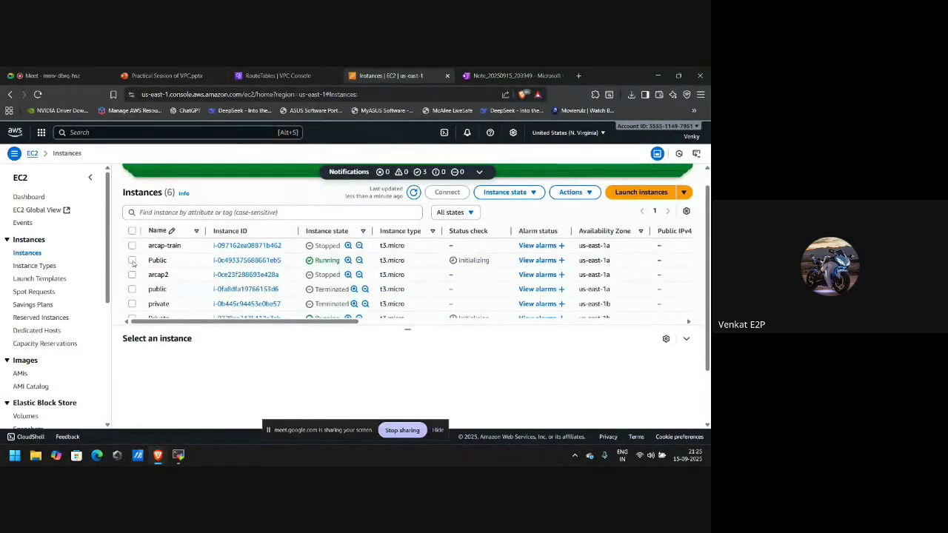
click(132, 260)
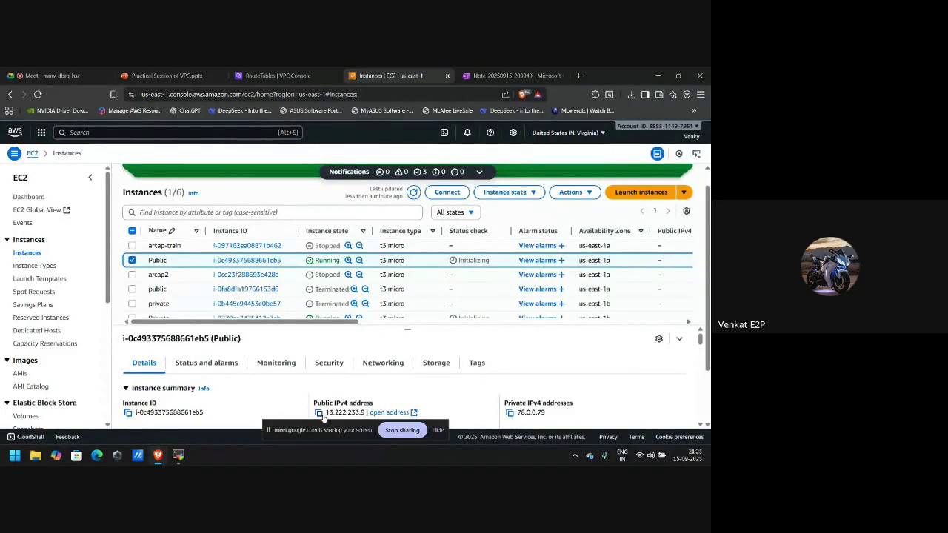
scroll(322, 417, down, 1)
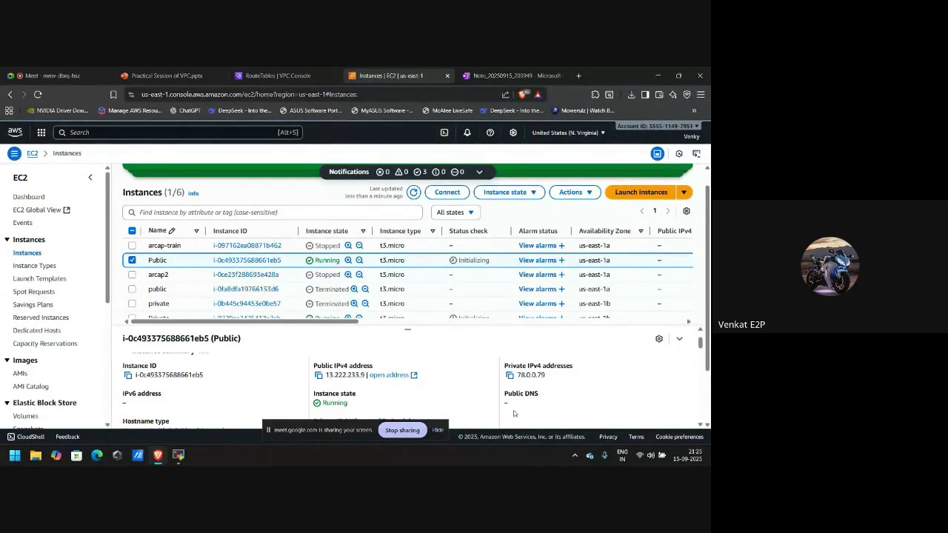
Filter instances to Running and copy the Public instance's IPv4 address 13.222.233.9.
click(453, 212)
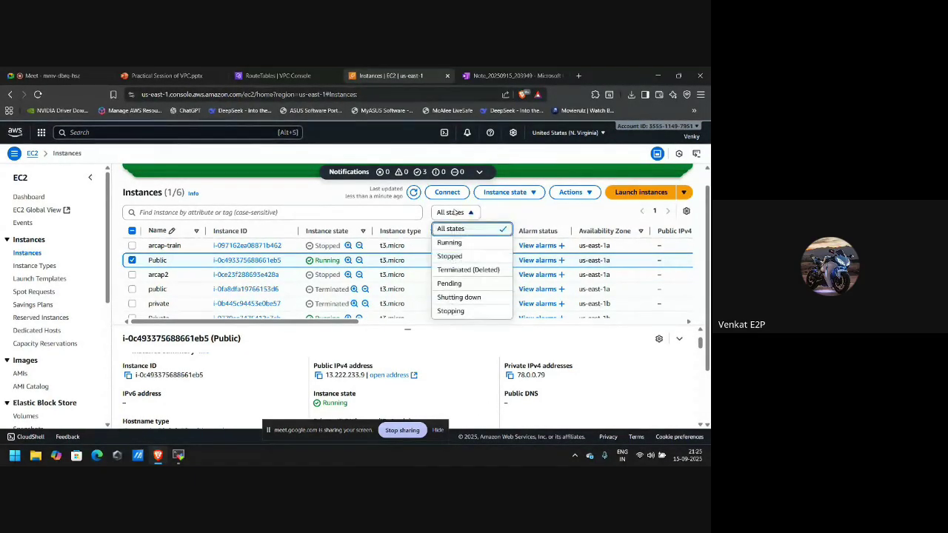
click(459, 242)
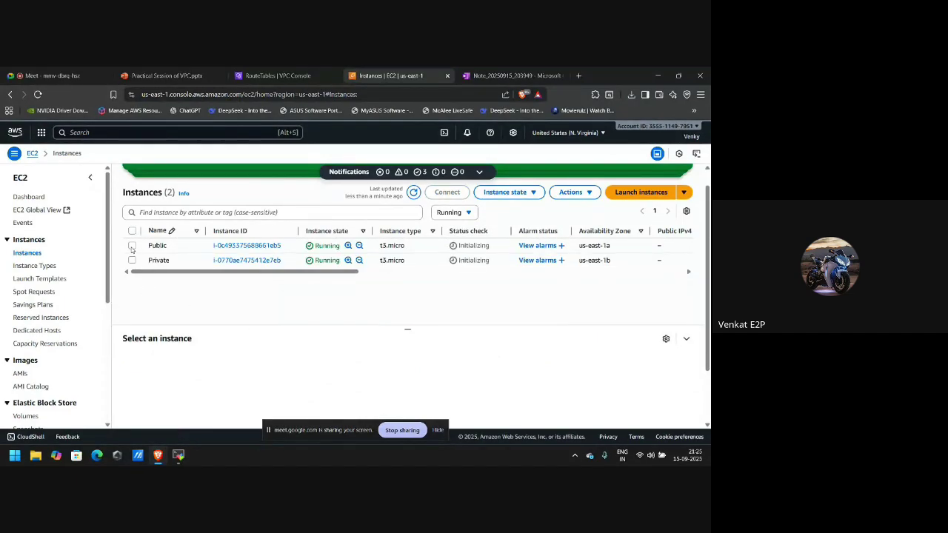
click(131, 246)
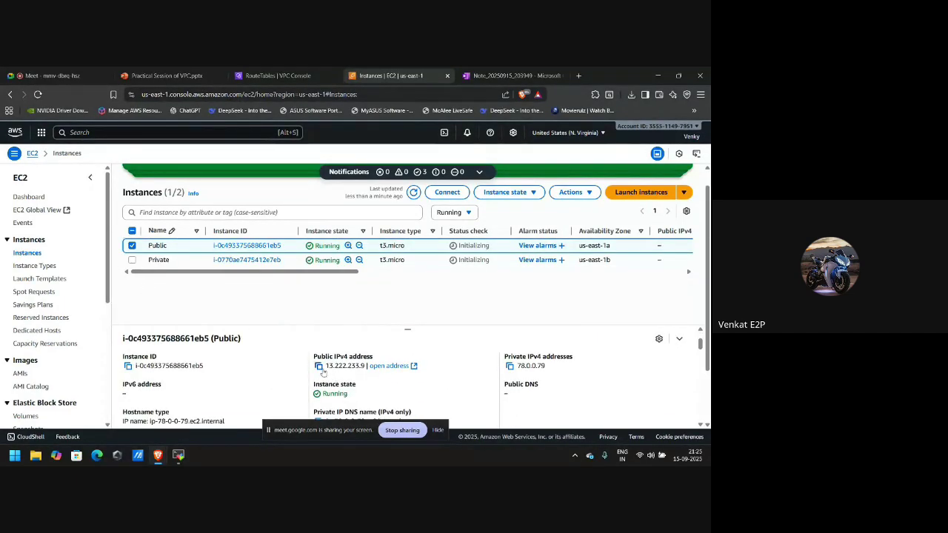
click(319, 365)
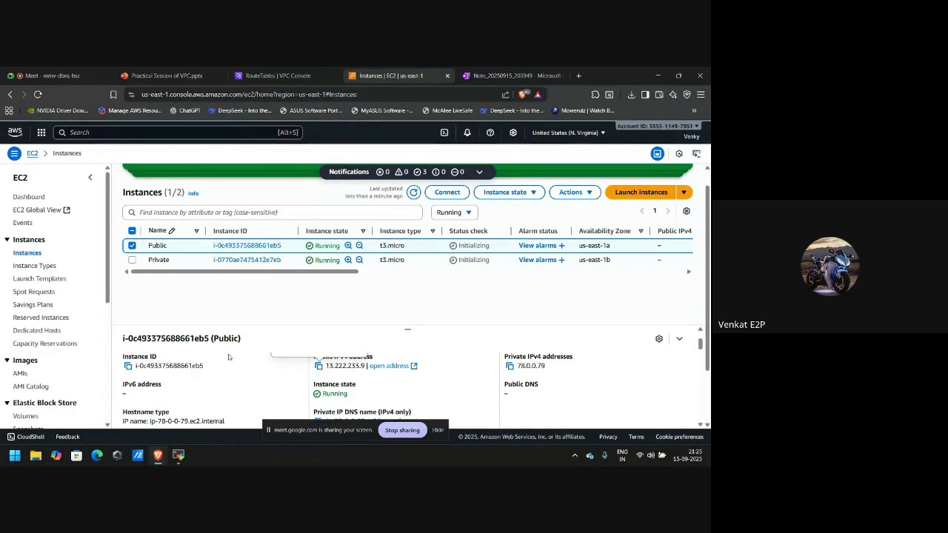
click(179, 456)
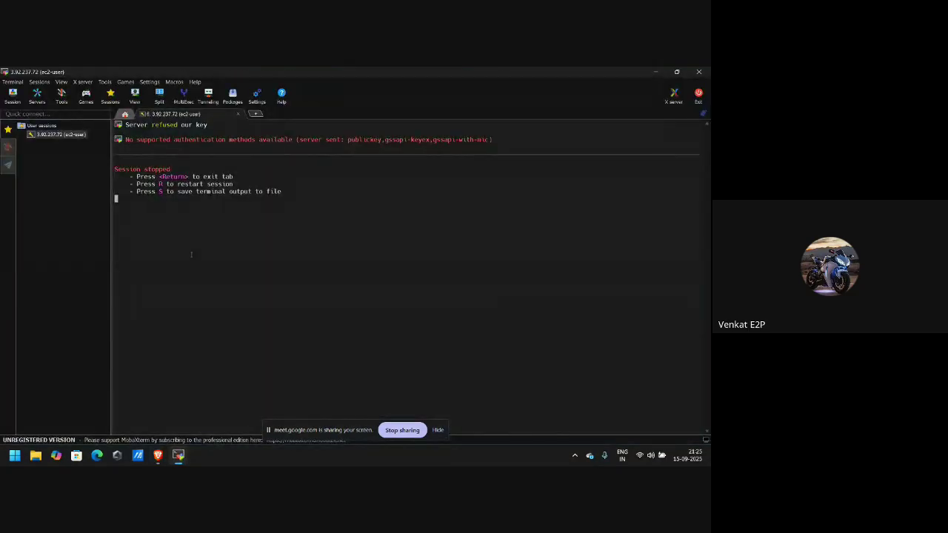
Delete the old 3.92.237.72 saved session and close its failed terminal tab.
right_click(70, 139)
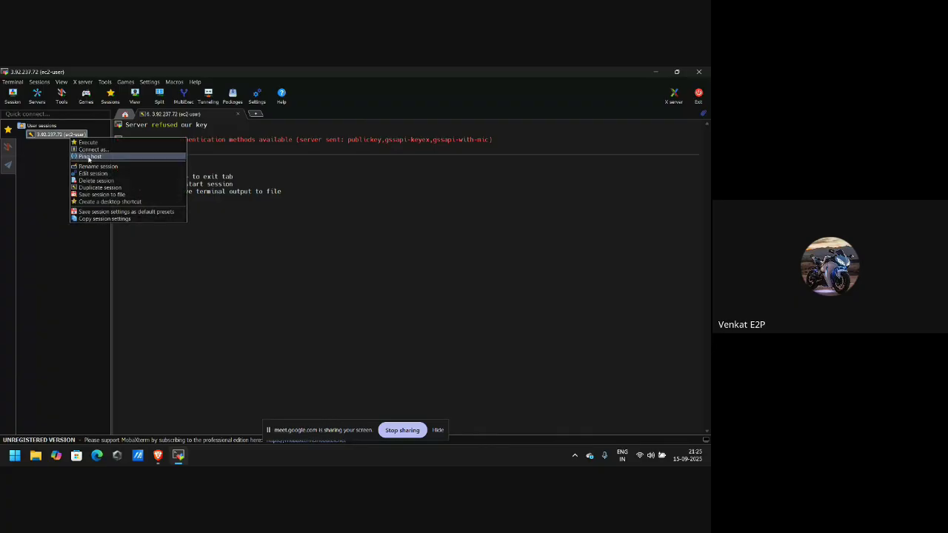
click(100, 180)
key(Return)
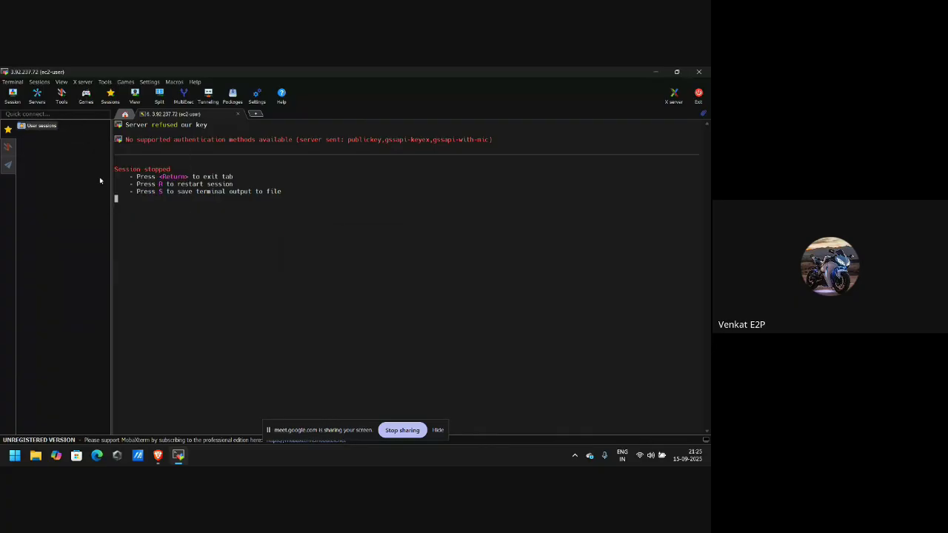
click(237, 114)
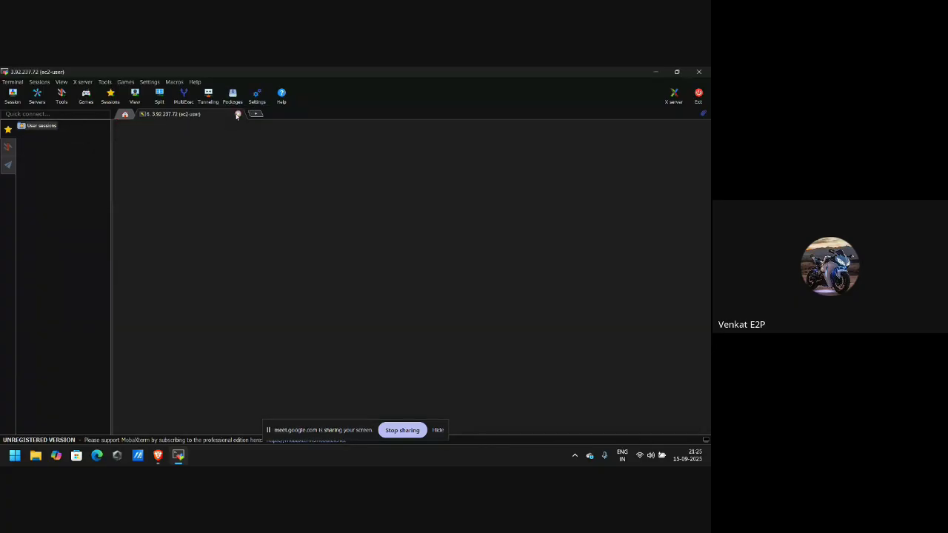
Create an SSH session to 13.222.233.9 as ec2-user using the Pub private key.
click(13, 96)
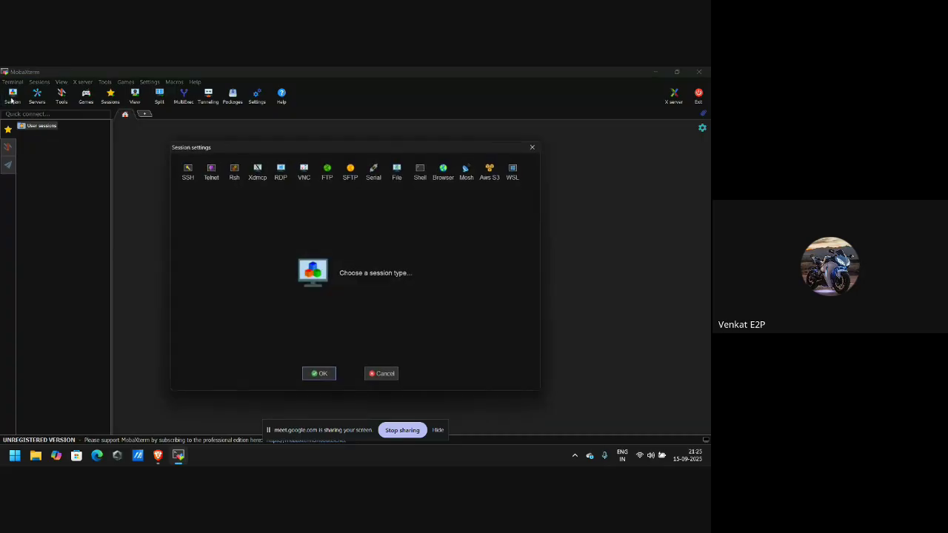
click(187, 171)
key(ctrl+v)
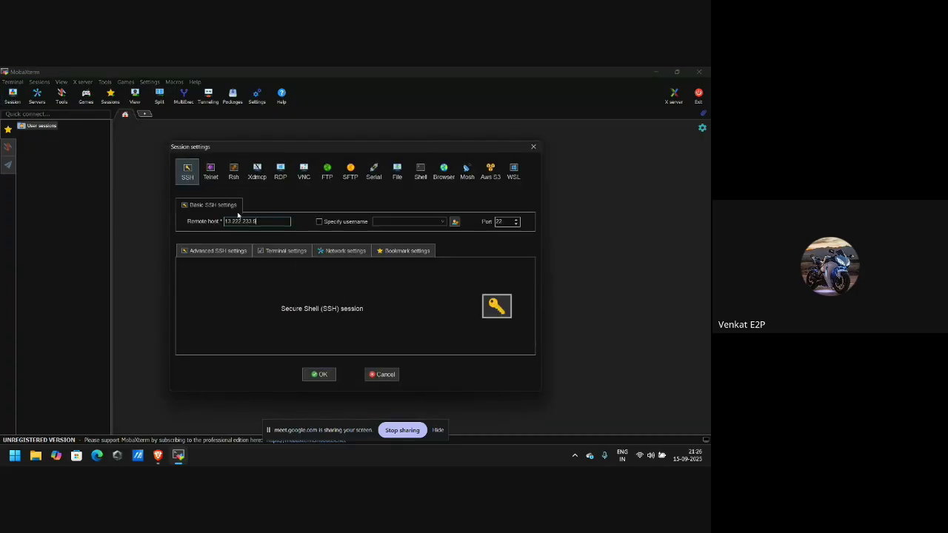
click(320, 223)
text(ec2-user)
click(204, 253)
click(245, 327)
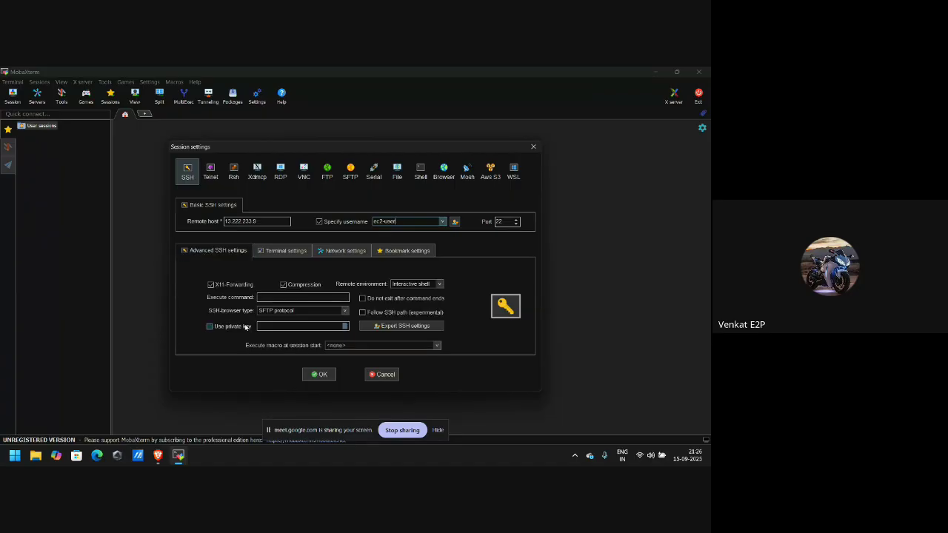
click(344, 327)
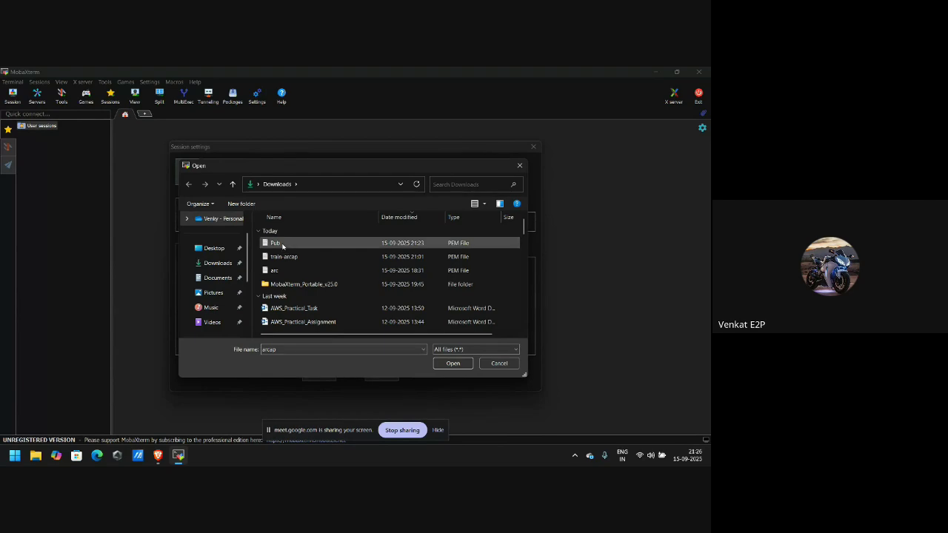
double_click(274, 244)
click(319, 375)
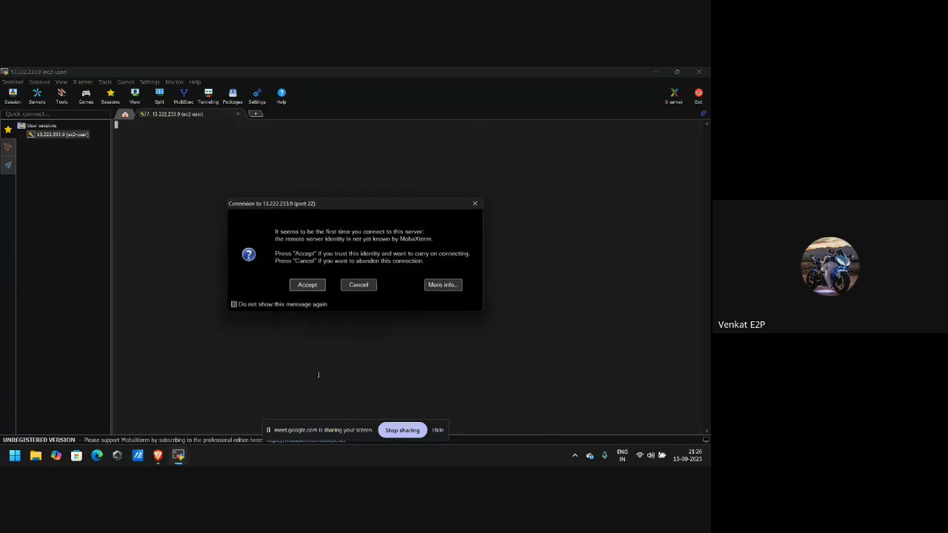
Accept the host key and log in as ec2-user on the Amazon Linux 2023 shell.
key(Return)
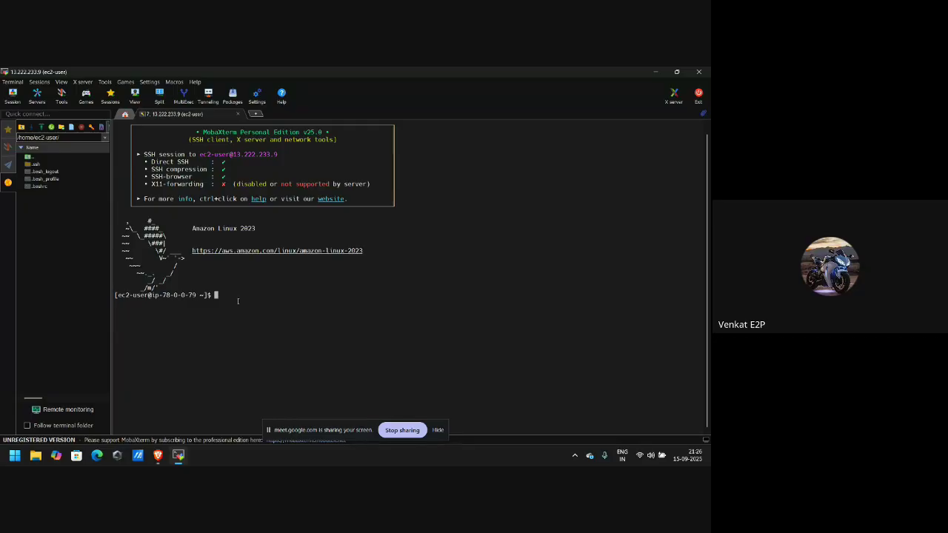
key(alt+Tab)
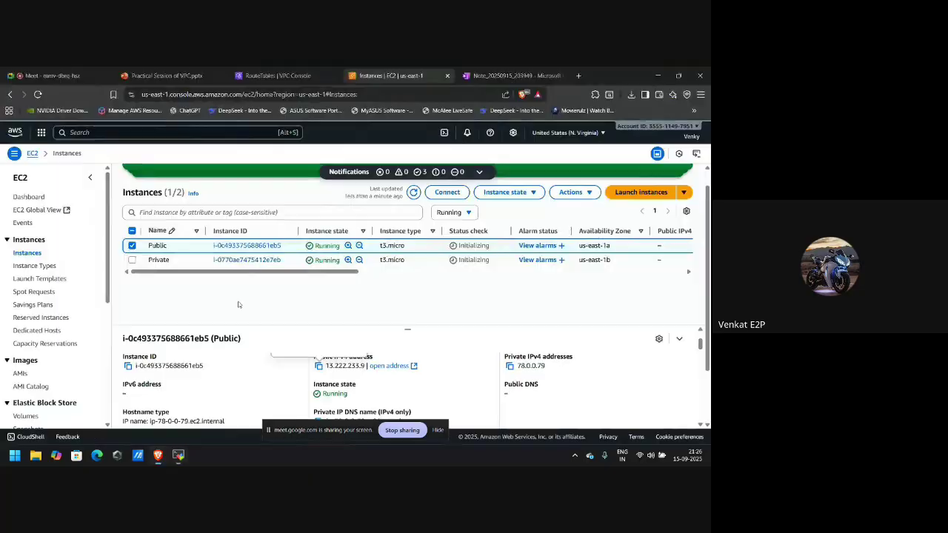
Select the Private instance instead of Public and dismiss the termination and stopping notices.
click(132, 247)
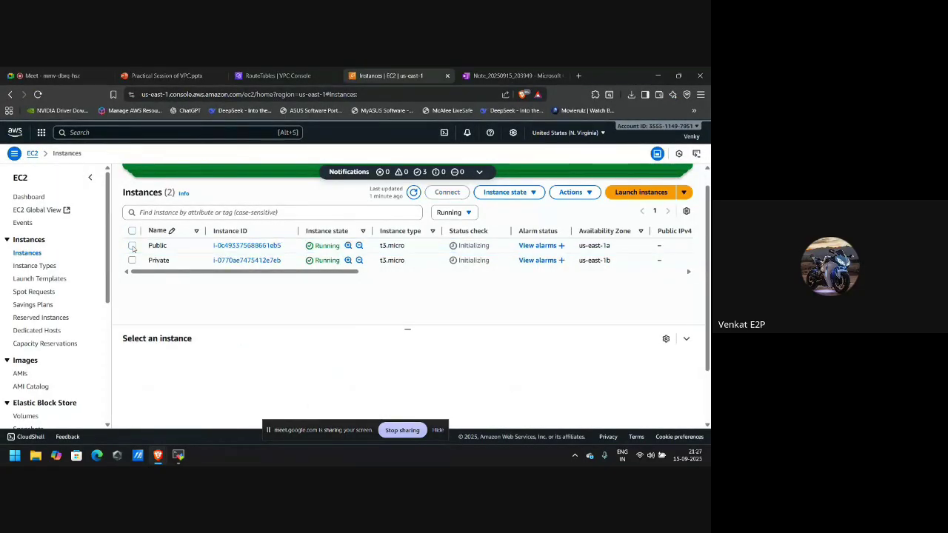
click(132, 261)
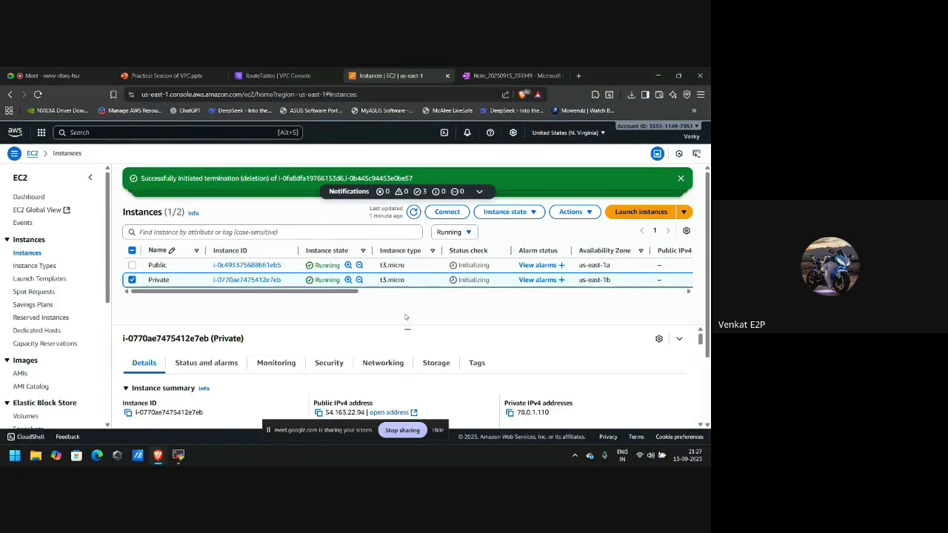
click(681, 180)
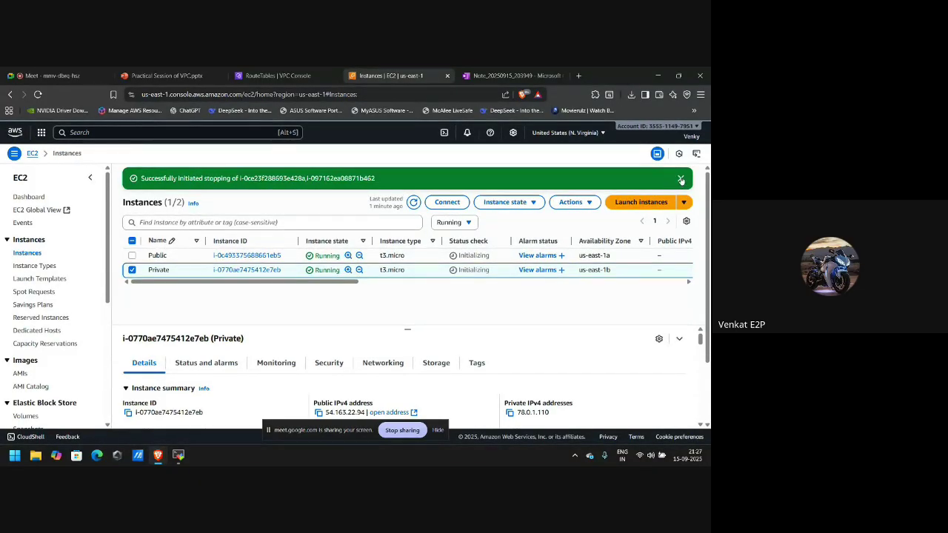
click(681, 181)
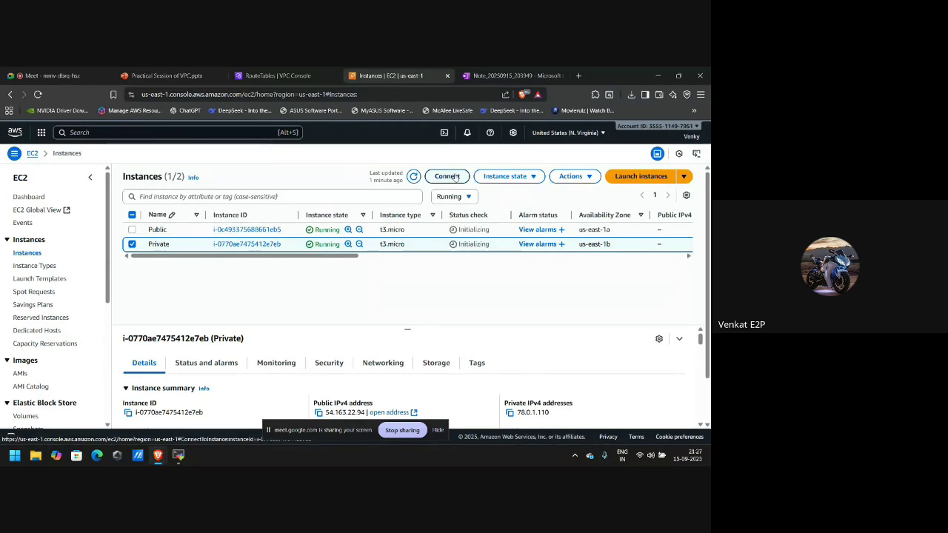
Copy the example ssh command from the Private instance's SSH client connection instructions.
click(456, 178)
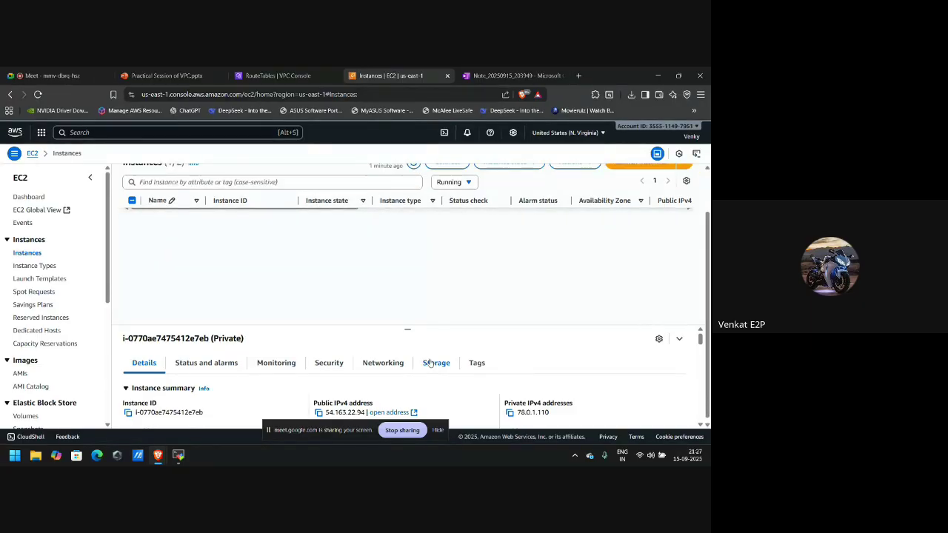
scroll(464, 405, down, 2)
scroll(463, 405, down, 1)
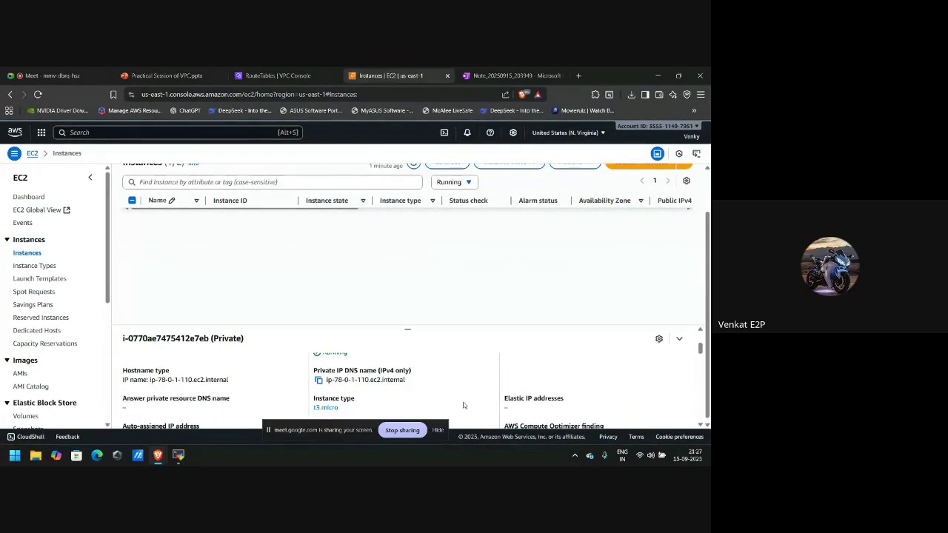
scroll(464, 403, up, 3)
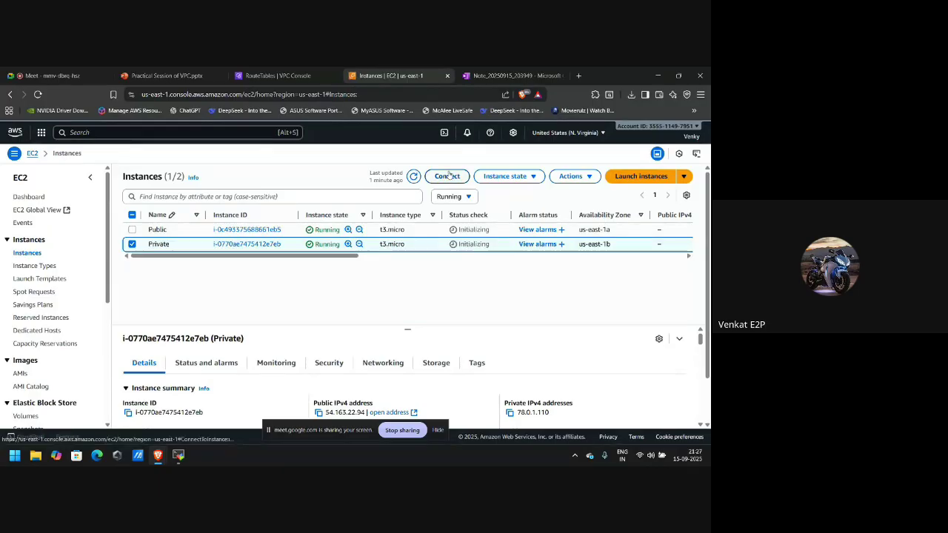
click(447, 175)
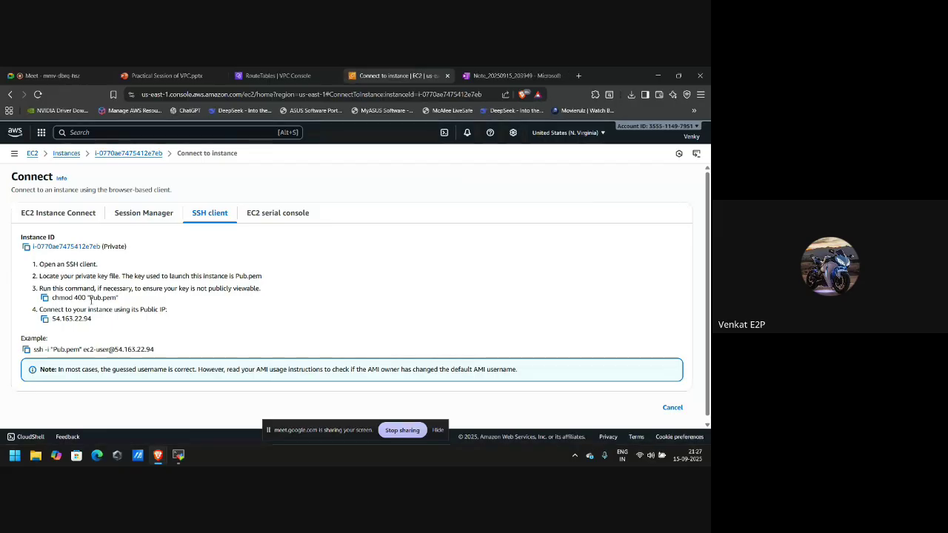
click(27, 350)
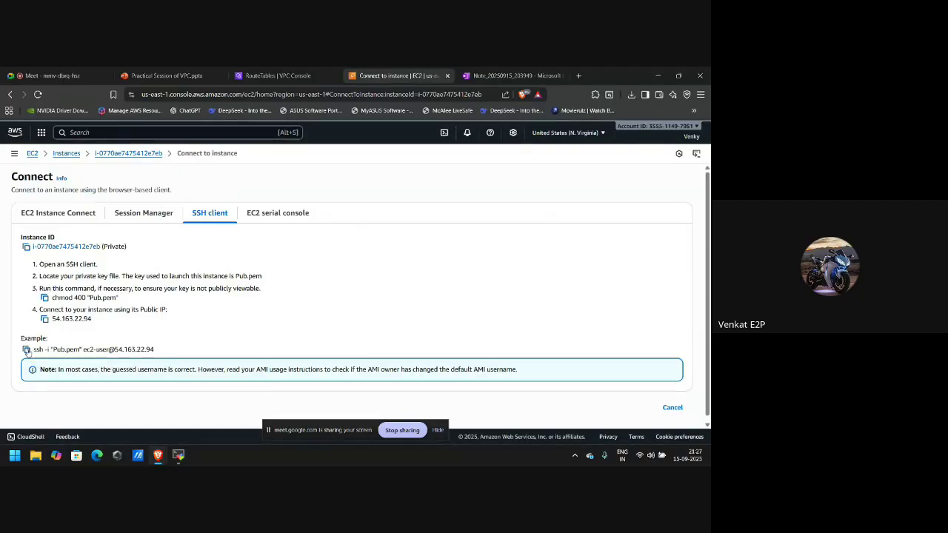
key(alt+Tab)
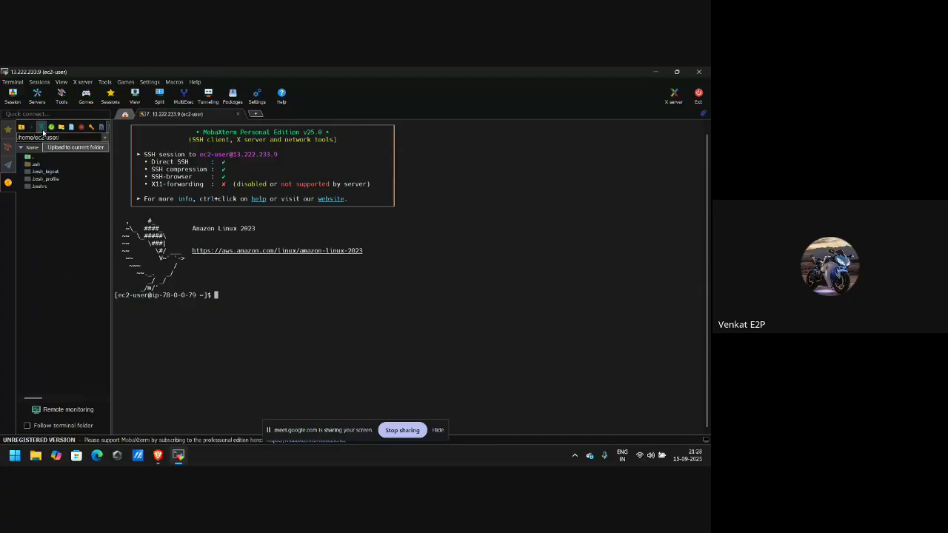
Upload Pub.pem to the home folder and run the pasted ssh command to 54.163.22.94.
click(41, 127)
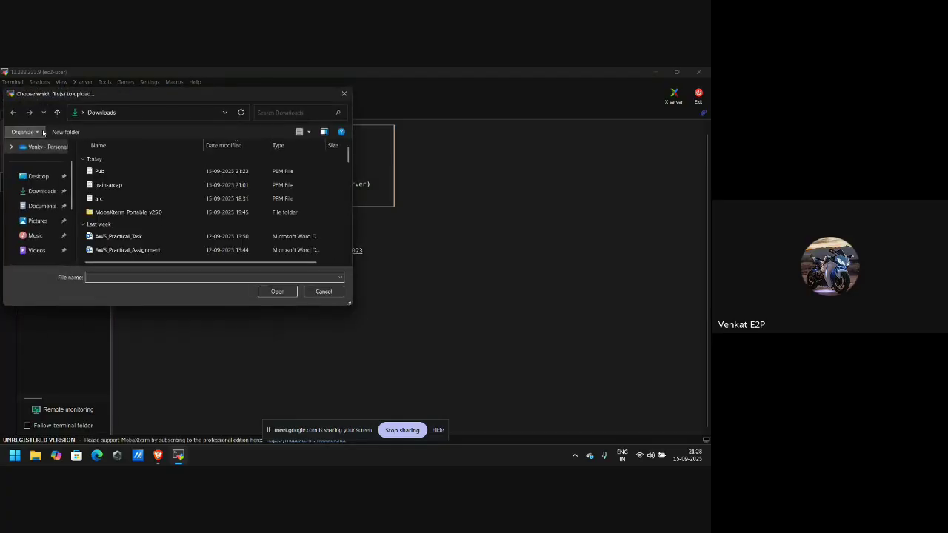
double_click(97, 173)
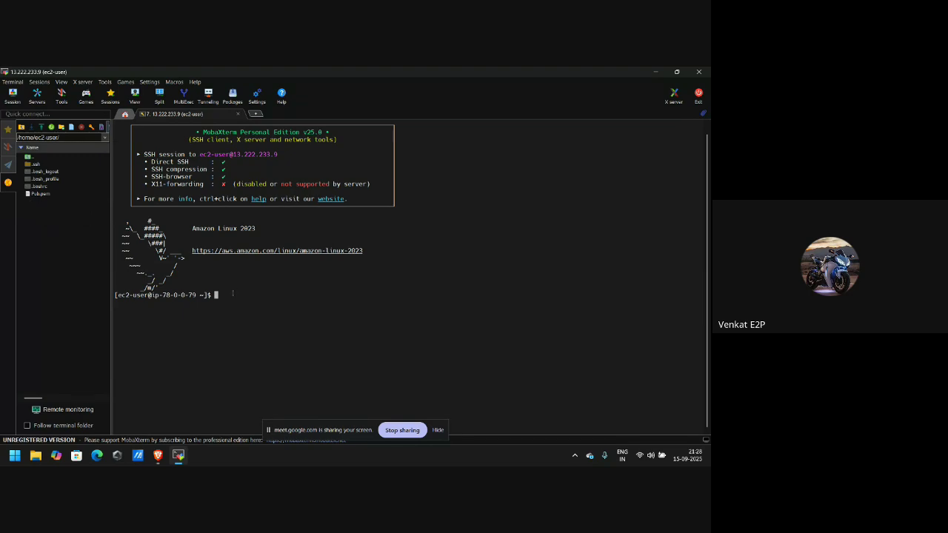
right_click(233, 294)
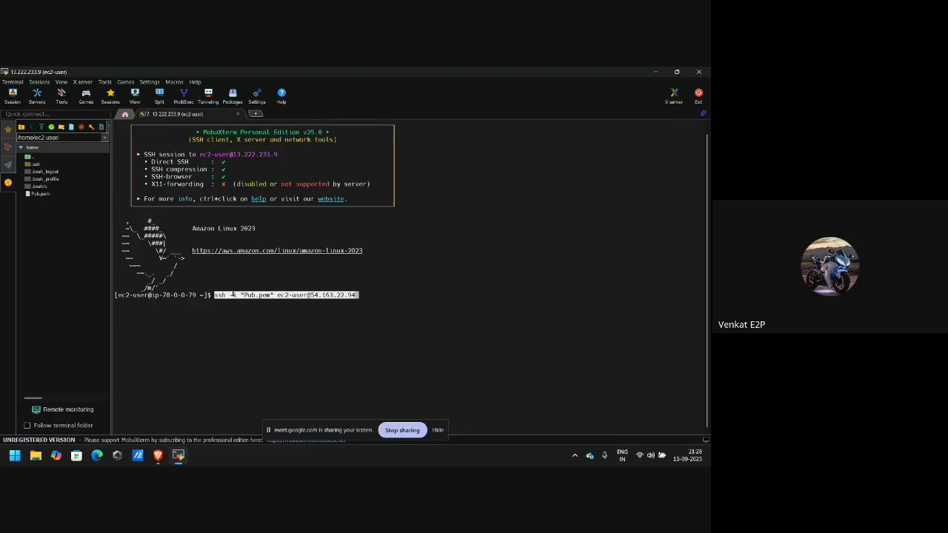
key(Return)
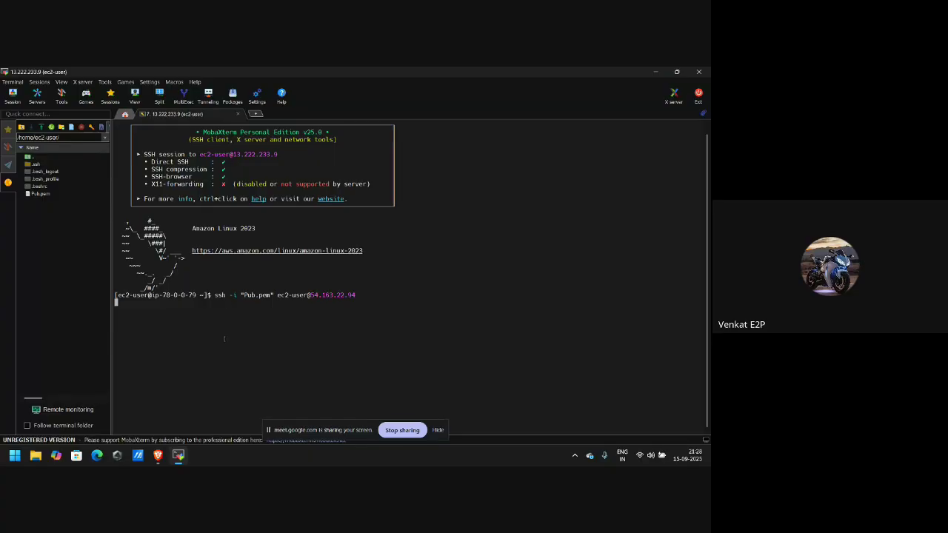
key(alt+Tab)
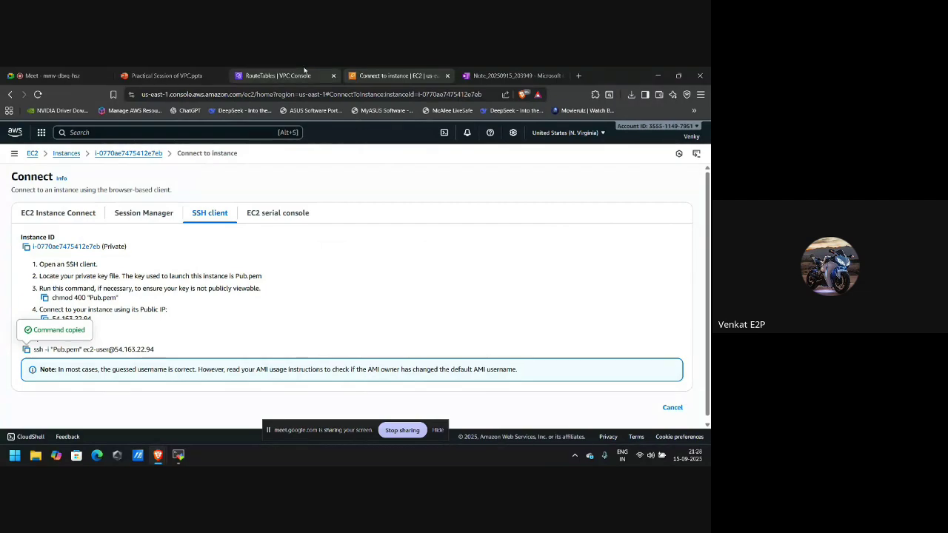
Open the Your VPCs list and select only arcap-vpc.
click(281, 75)
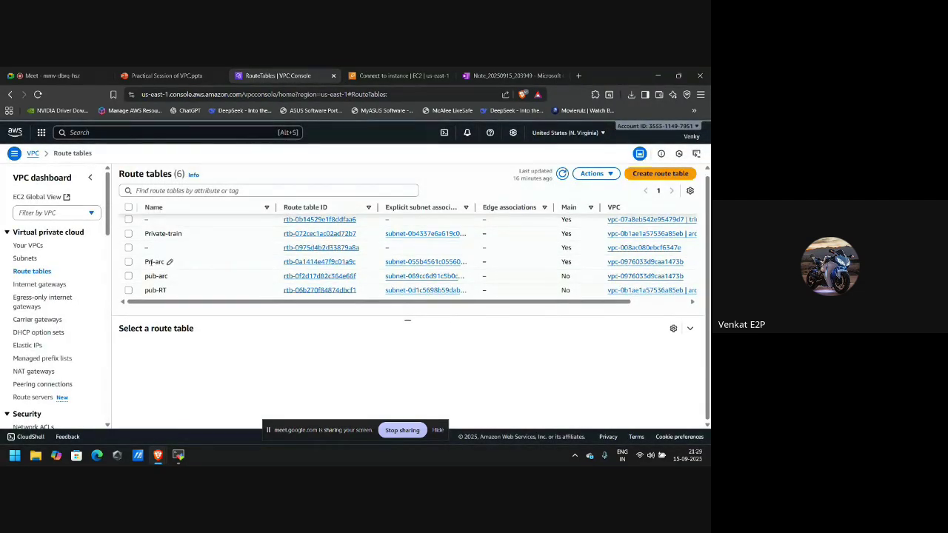
click(24, 246)
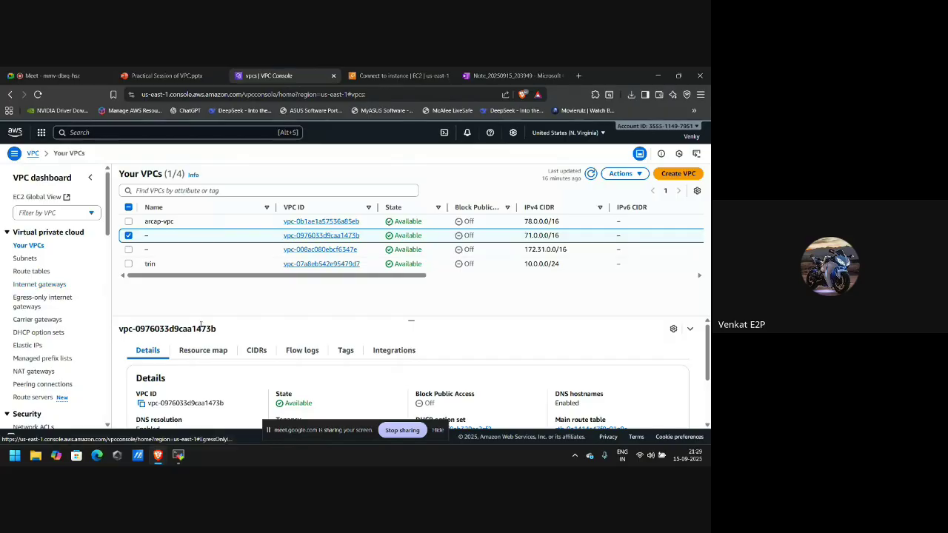
click(128, 222)
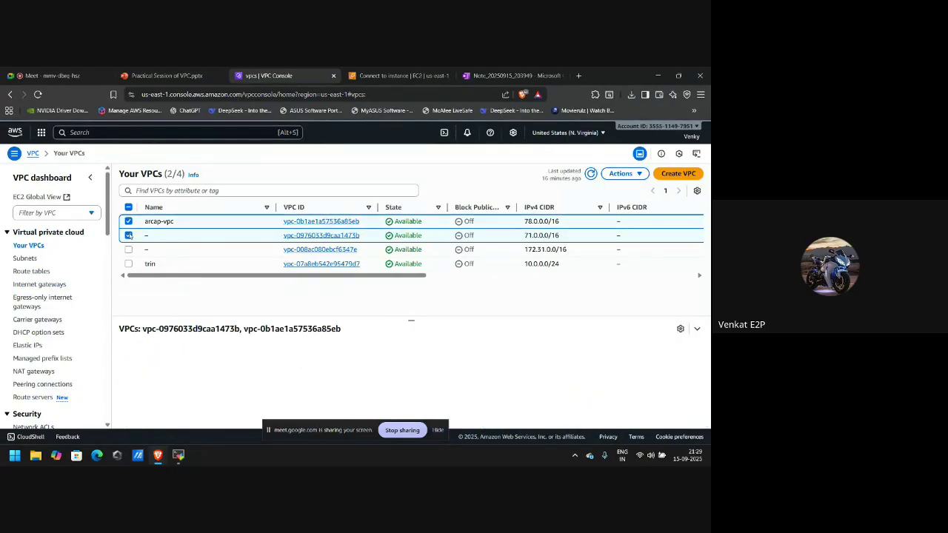
click(129, 236)
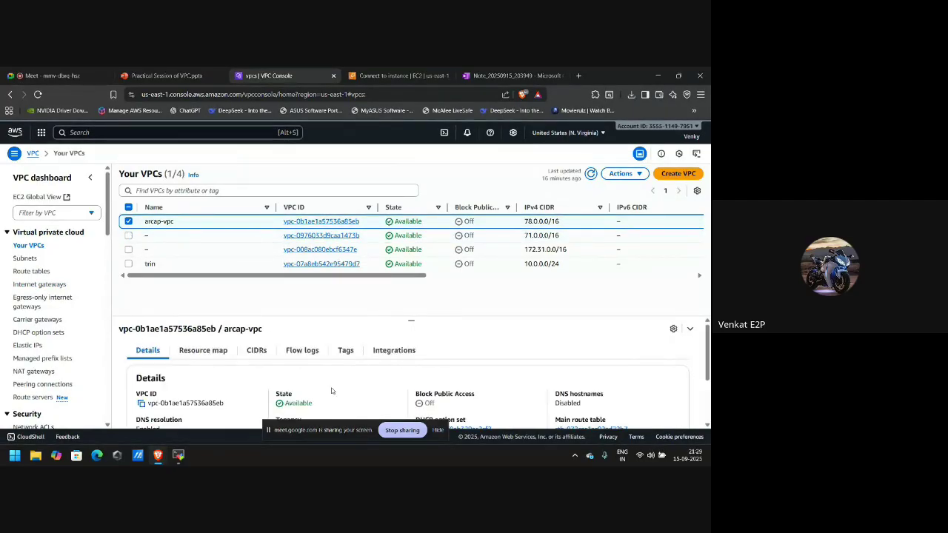
Review arcap-vpc's settings, confirming DNS hostnames is Disabled.
click(620, 173)
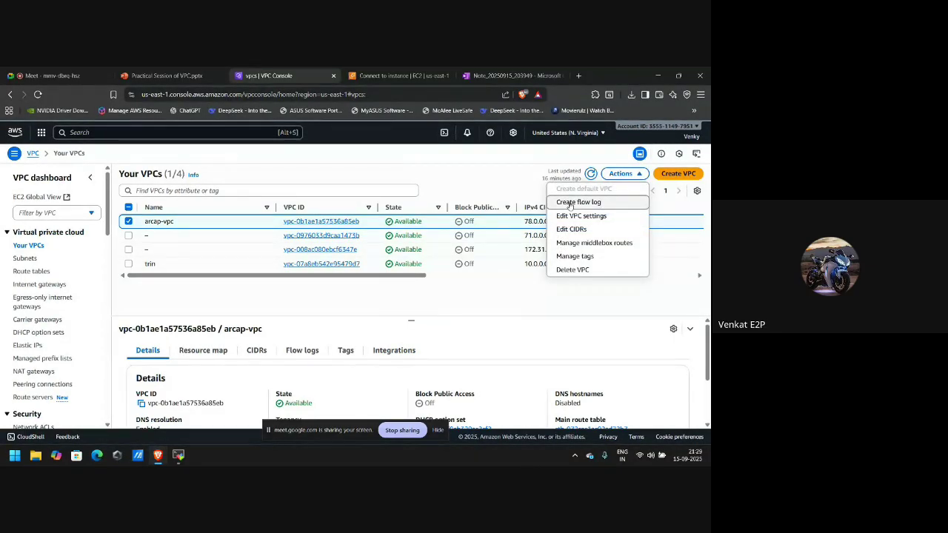
click(608, 216)
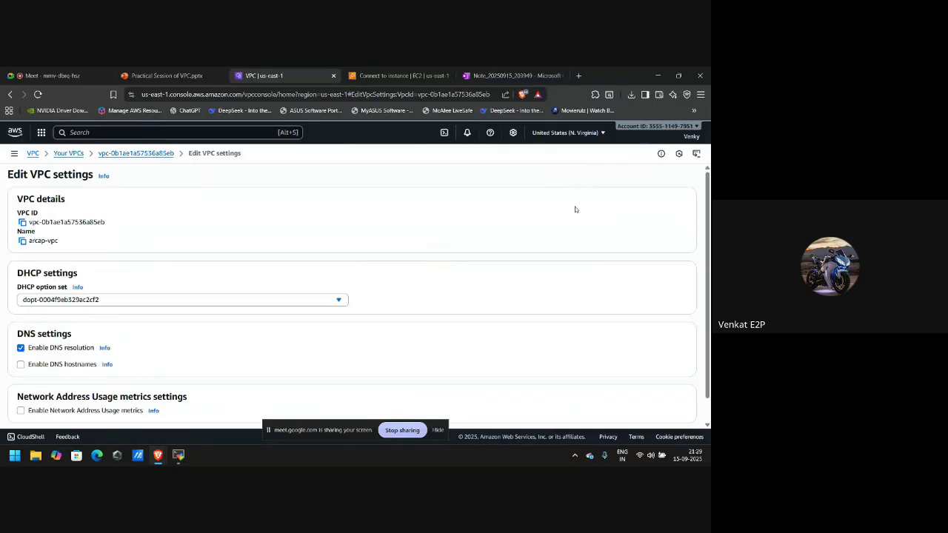
scroll(158, 206, left, 5)
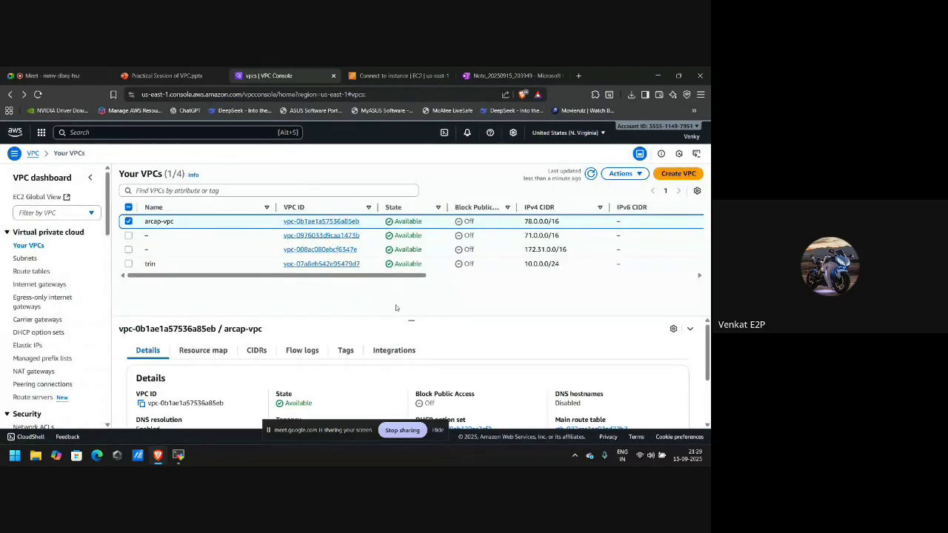
scroll(395, 413, down, 1)
scroll(416, 411, down, 1)
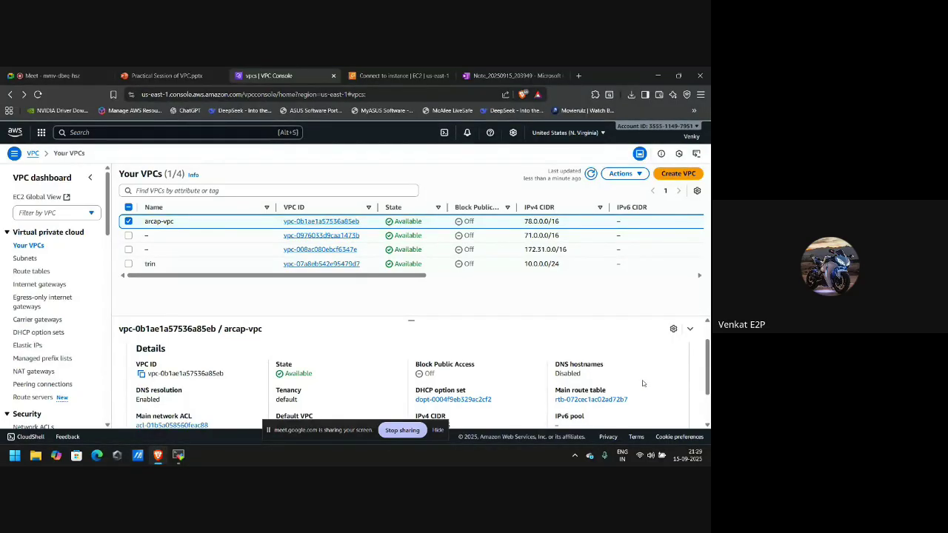
drag(592, 378, 555, 361)
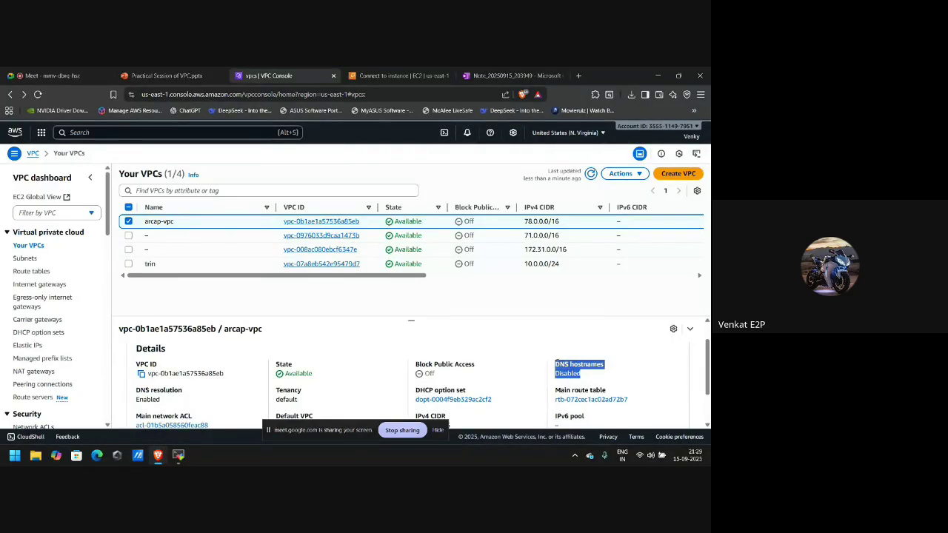
click(608, 369)
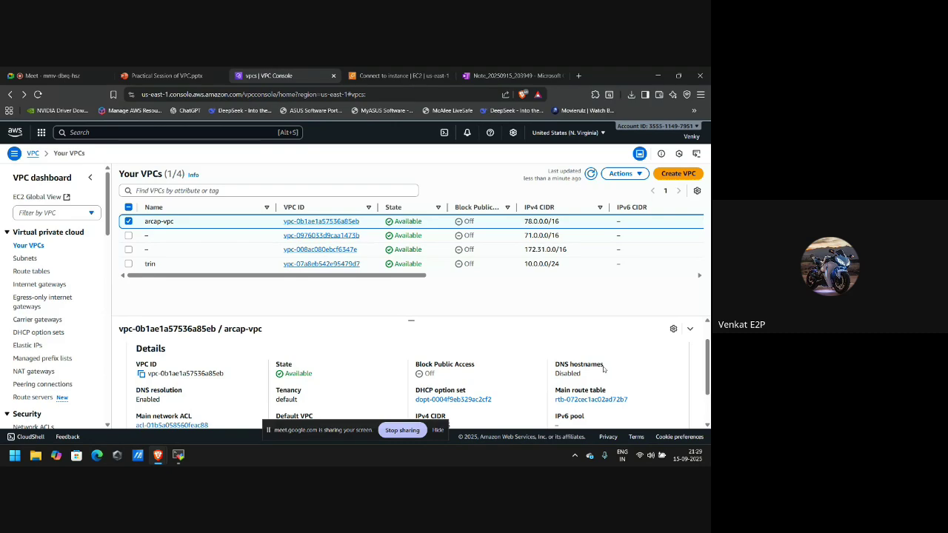
drag(590, 374, 556, 364)
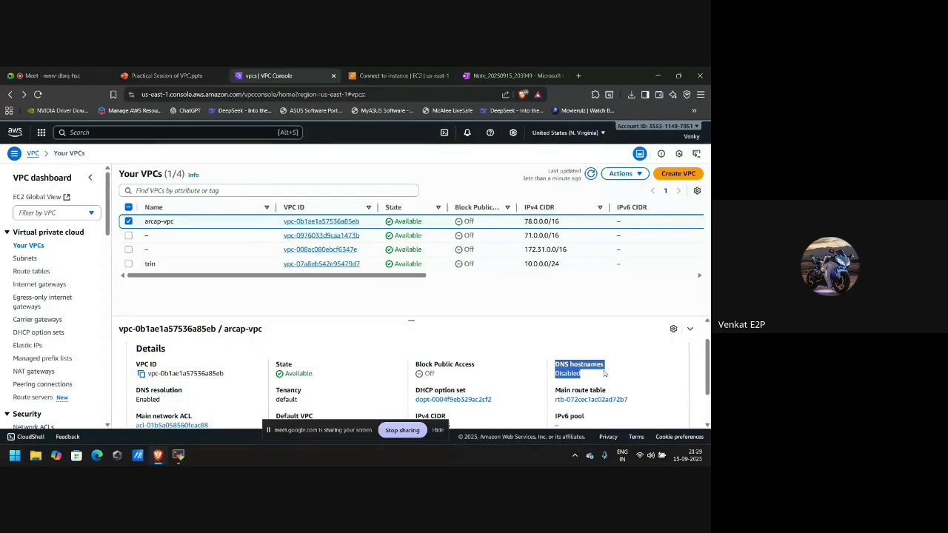
click(604, 374)
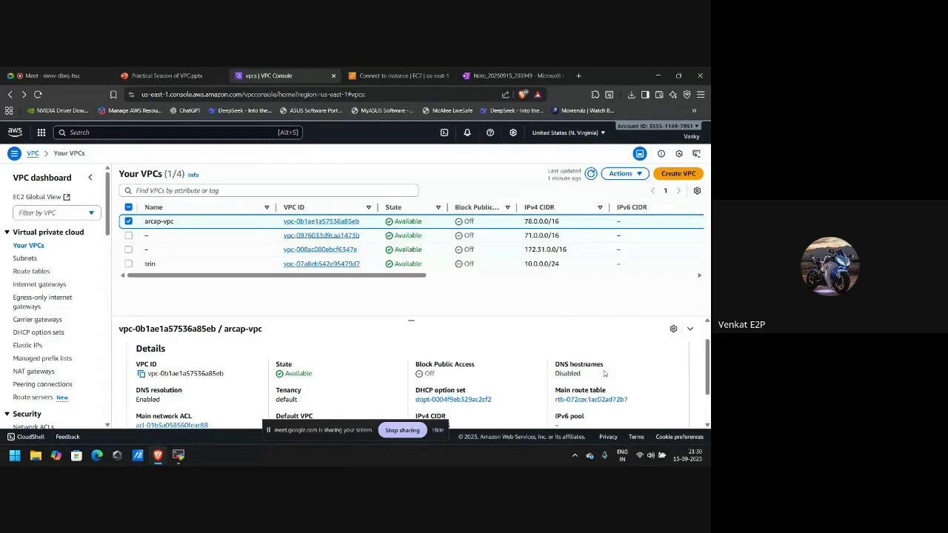
Tick Enable DNS hostnames in arcap-vpc's Edit VPC settings and save.
click(621, 174)
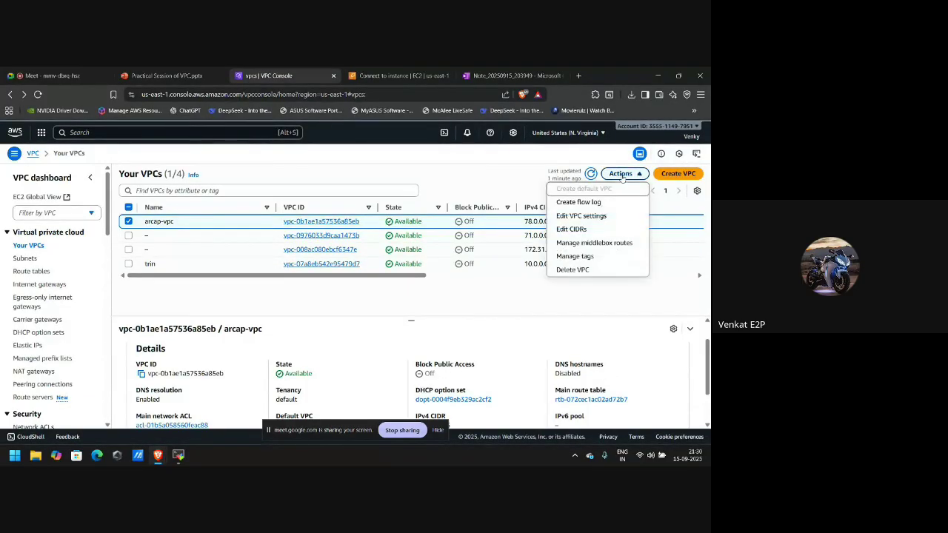
click(576, 216)
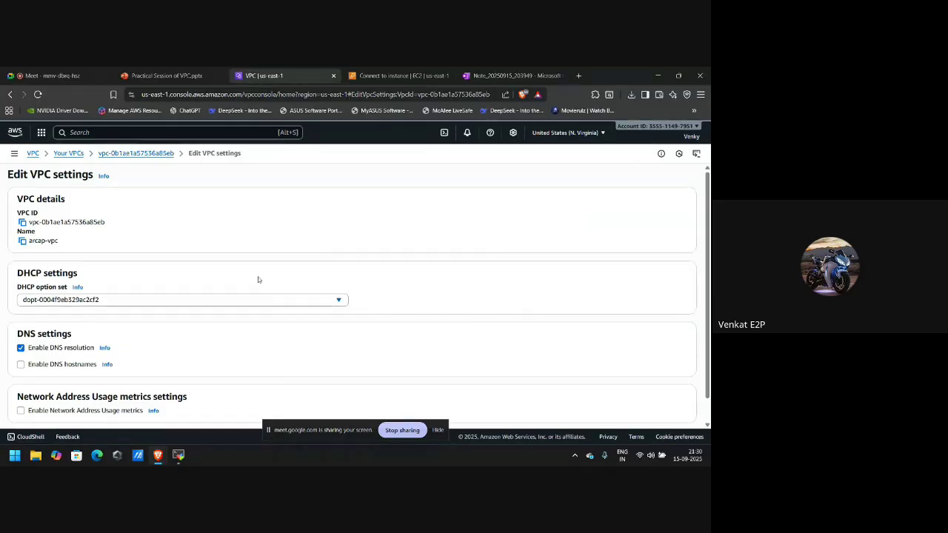
scroll(59, 338, down, 1)
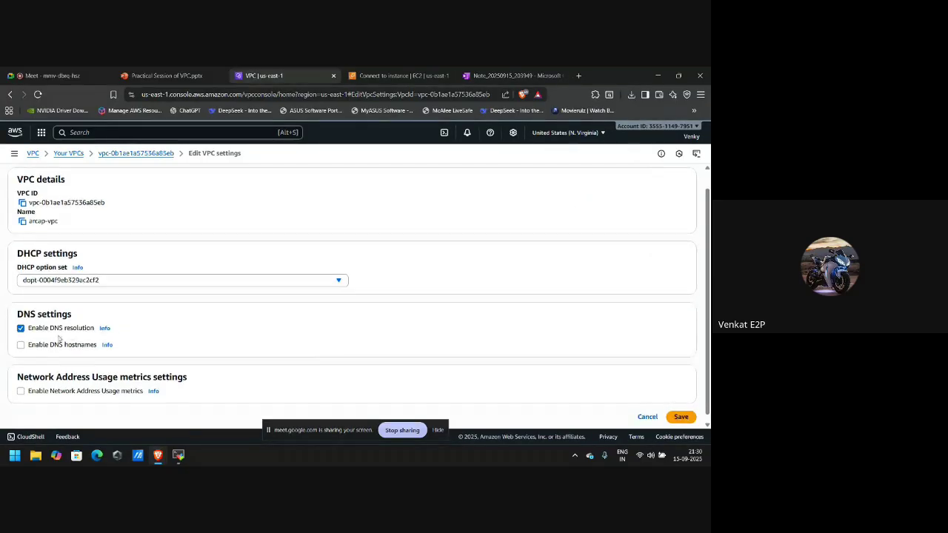
click(21, 345)
scroll(210, 335, down, 1)
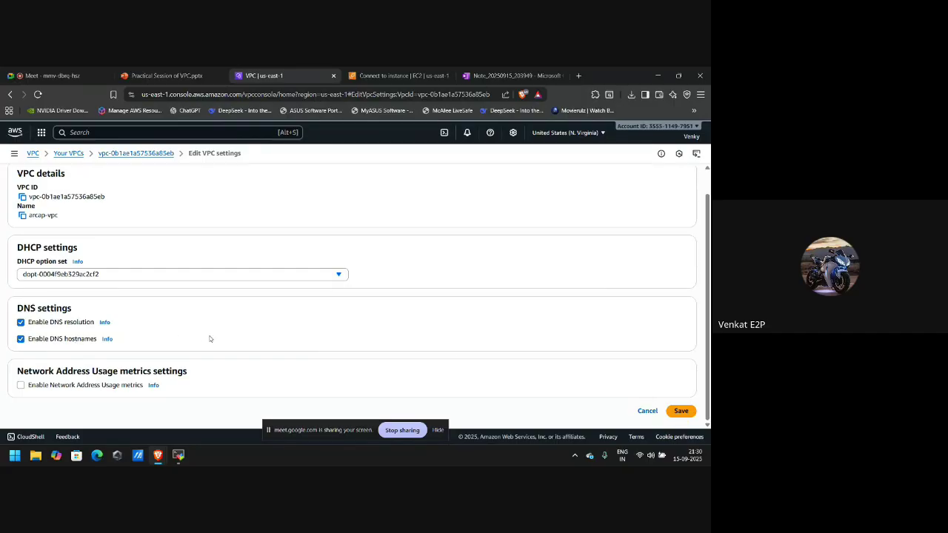
click(678, 412)
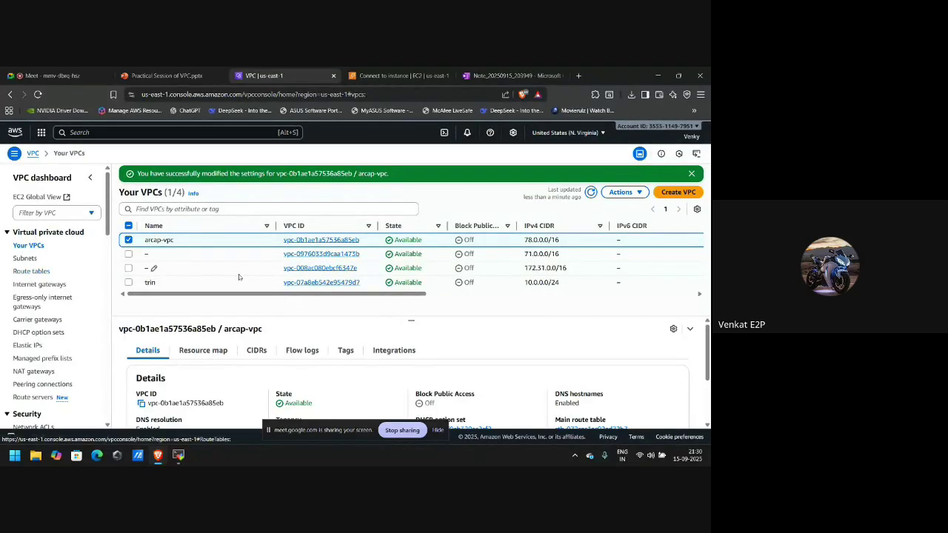
Reload Connect to instance and copy the ssh example using the compute-1.amazonaws.com DNS name.
click(396, 75)
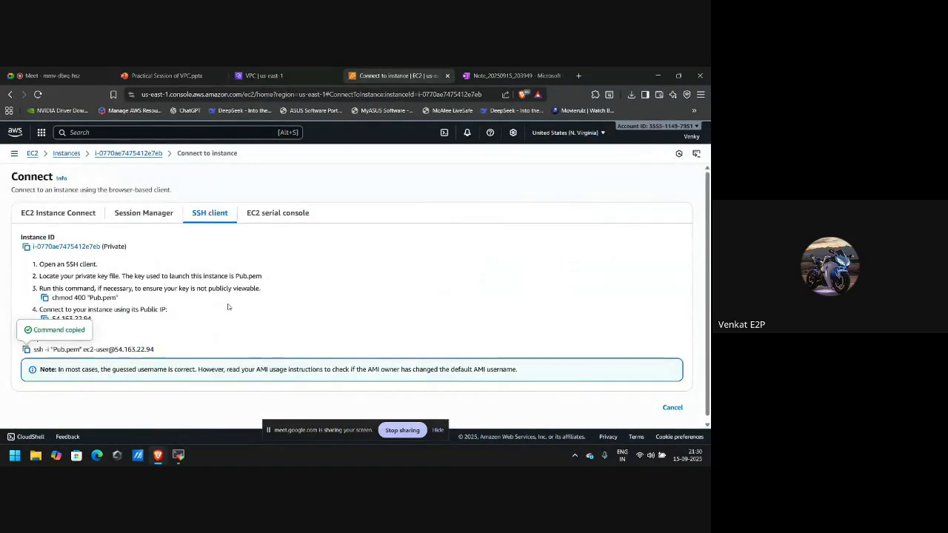
key(F5)
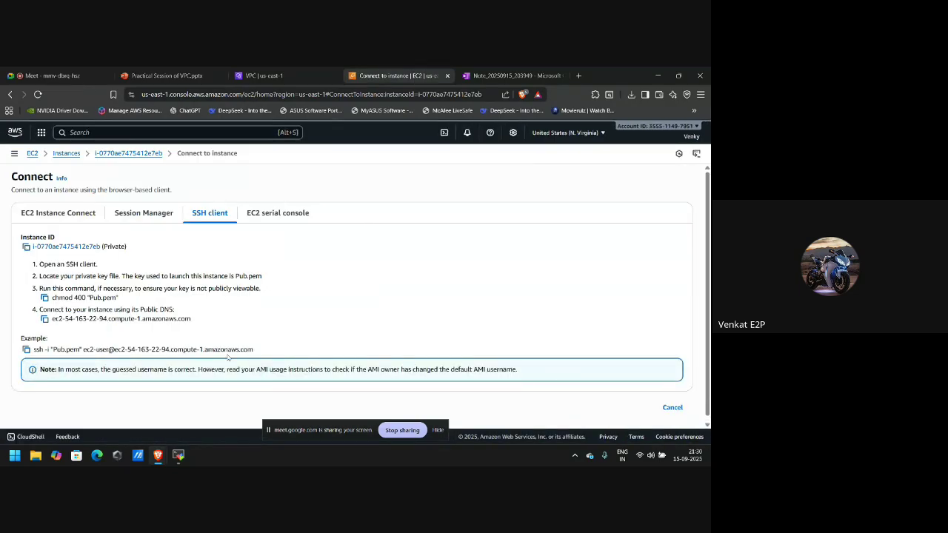
scroll(260, 347, down, 1)
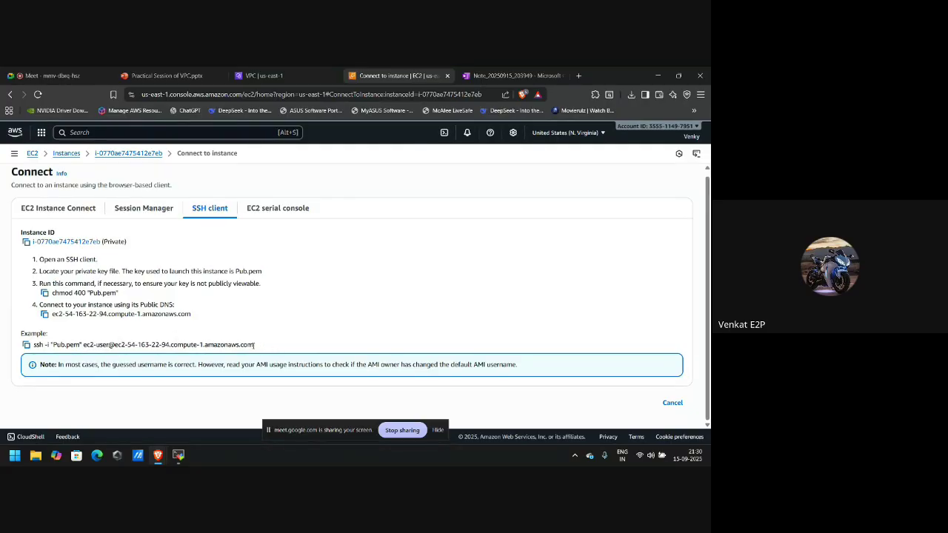
drag(255, 345, 197, 345)
click(299, 346)
drag(171, 345, 263, 346)
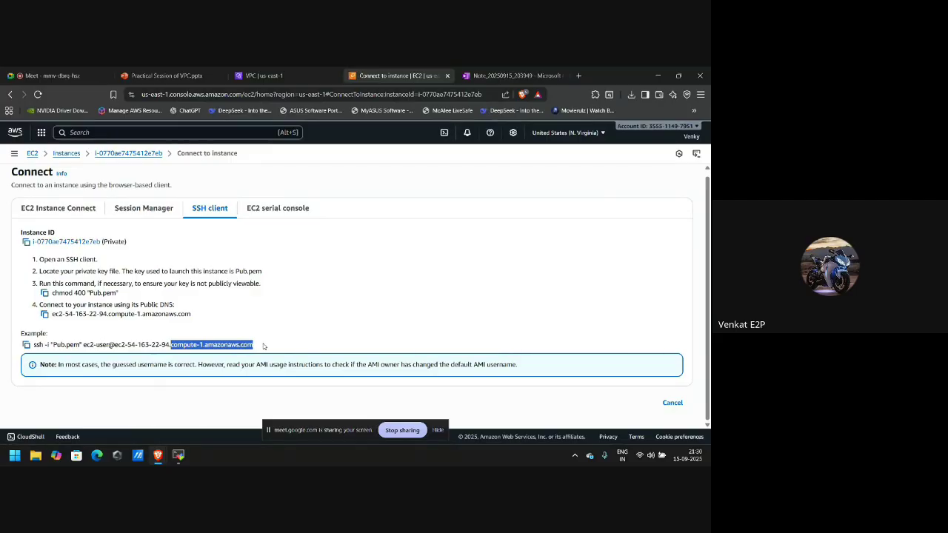
click(26, 345)
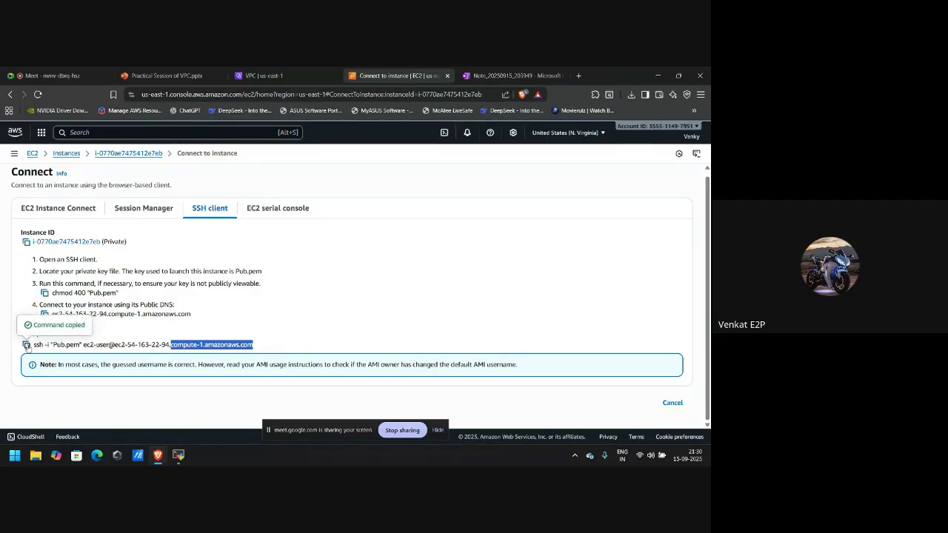
key(alt+Tab)
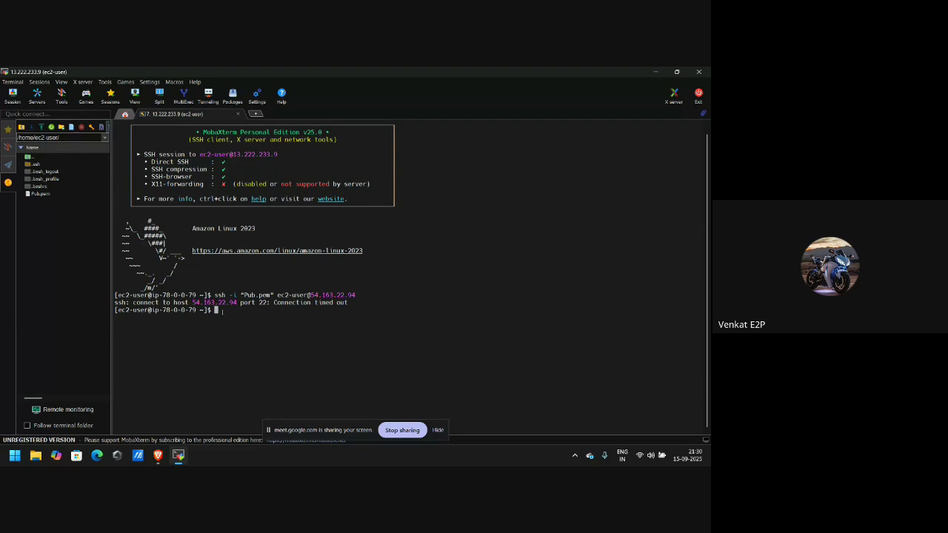
Run ssh -i "Pub.pem" to ec2-54-163-22-94.compute-1.amazonaws.com in the terminal.
right_click(221, 311)
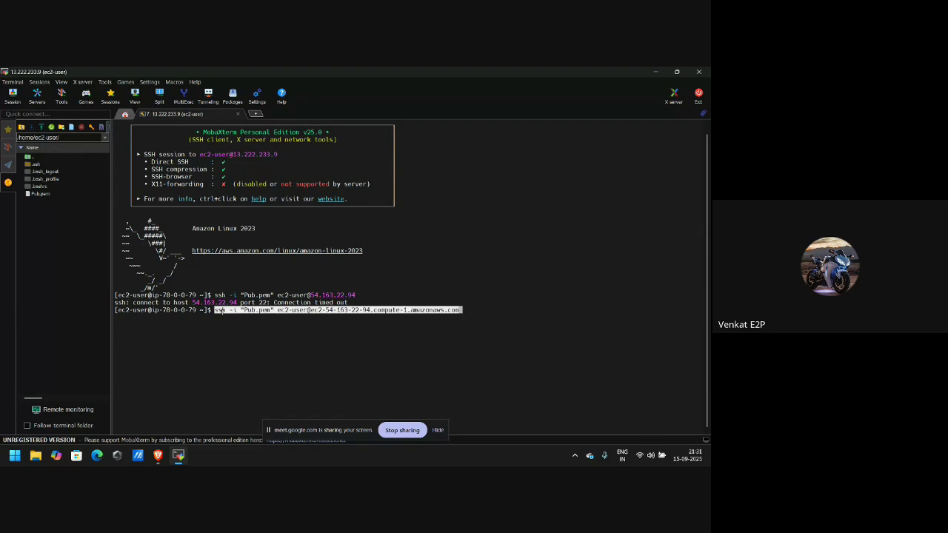
key(Return)
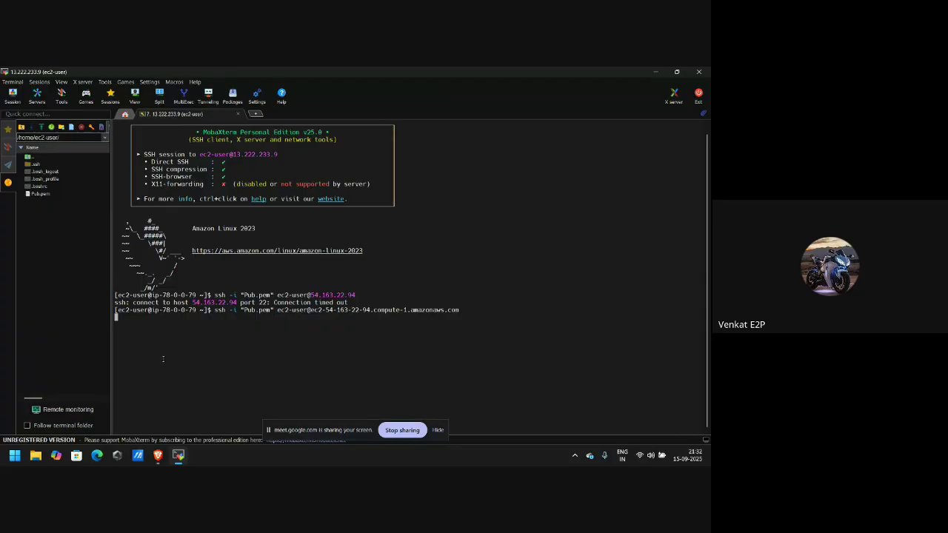
Stop the Private instance and refresh the instance list until it shows stopped.
click(158, 454)
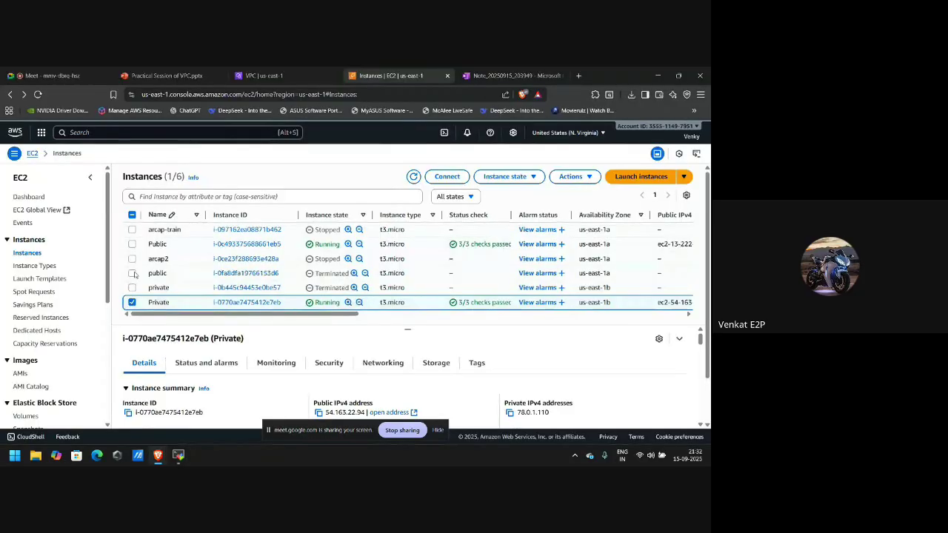
click(519, 177)
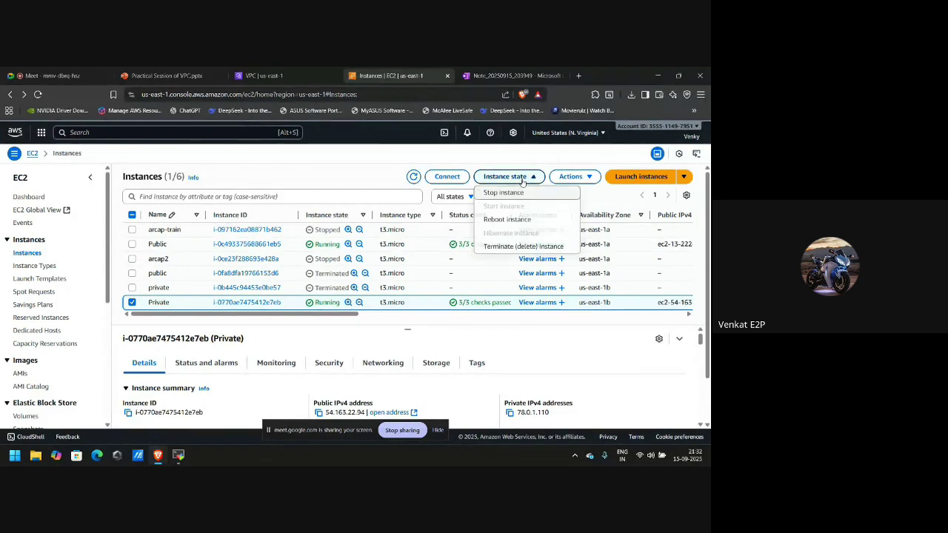
click(503, 194)
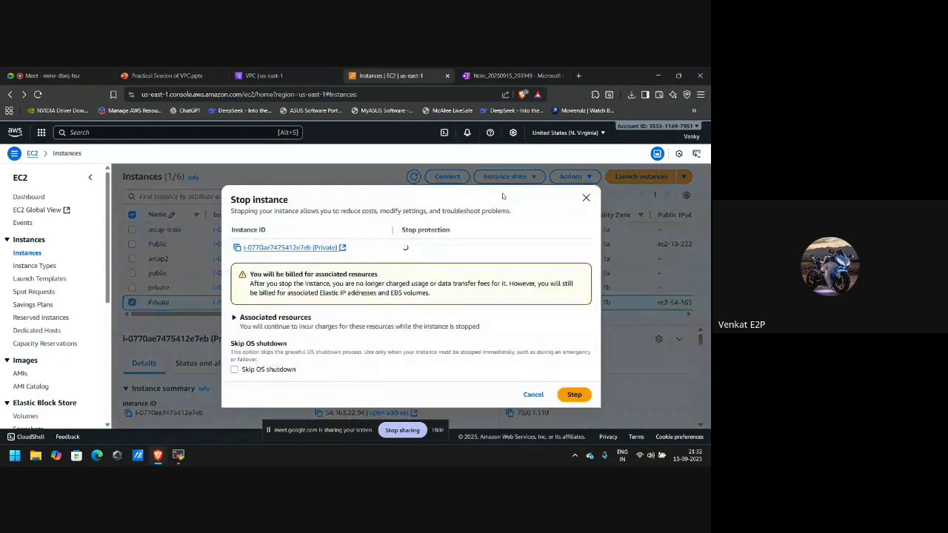
click(570, 399)
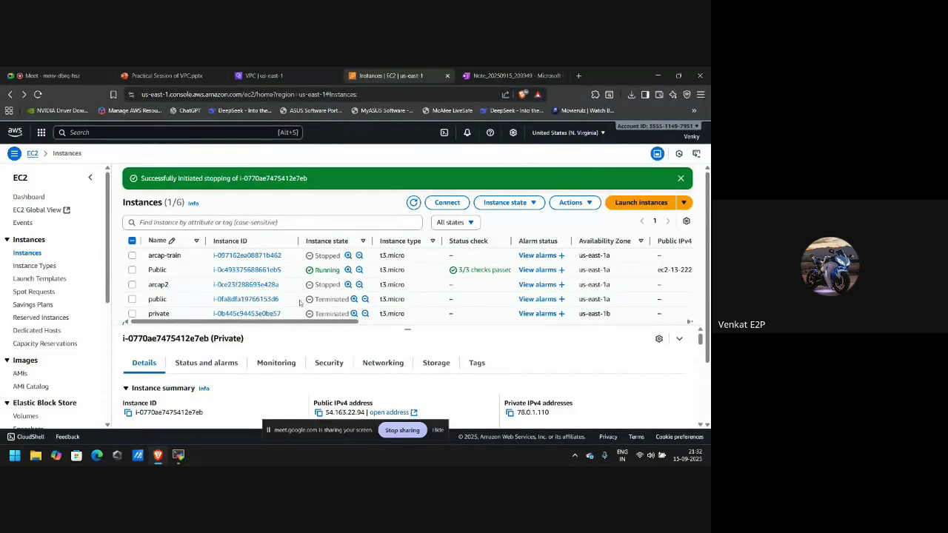
scroll(240, 302, down, 2)
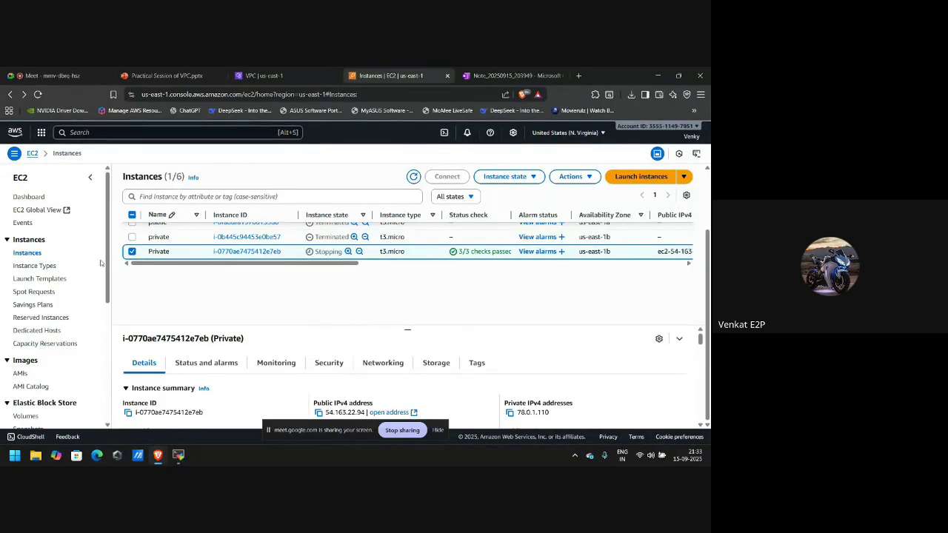
click(131, 254)
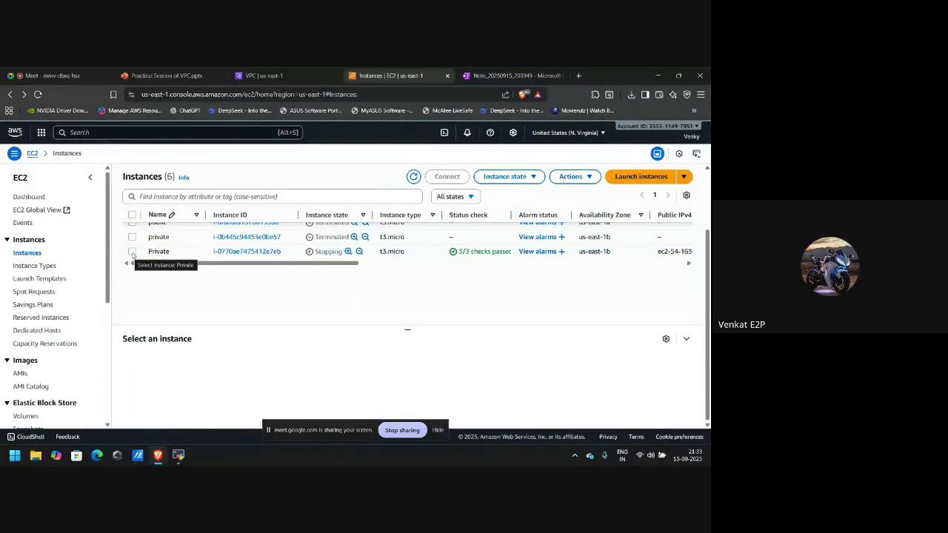
click(132, 254)
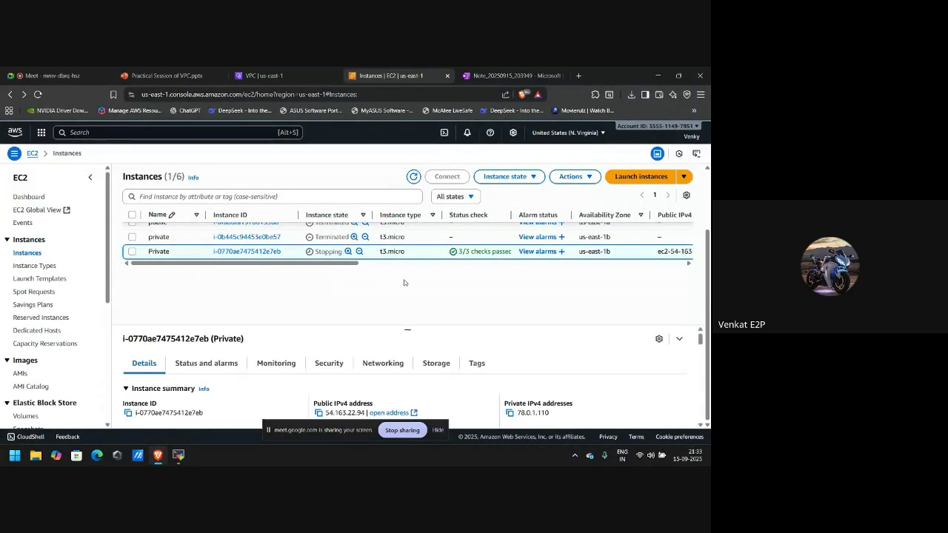
click(413, 176)
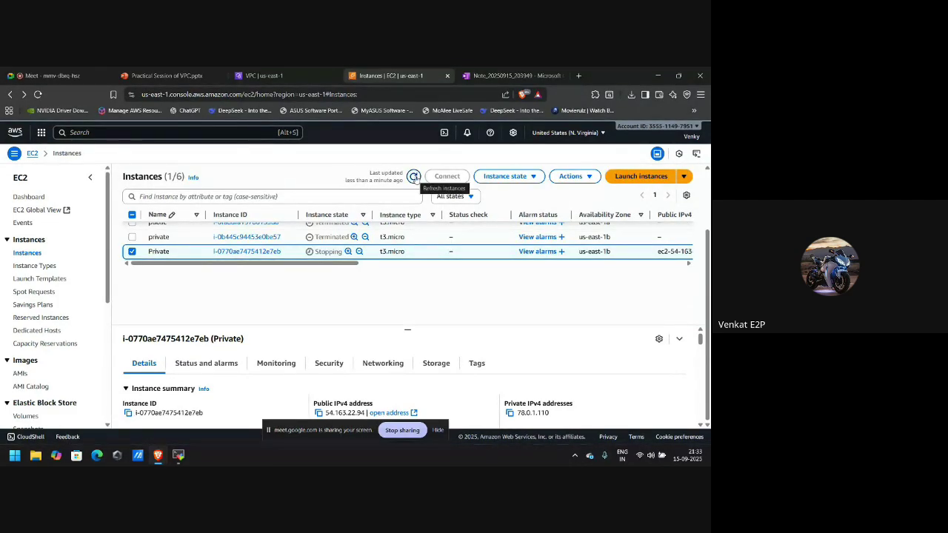
click(414, 178)
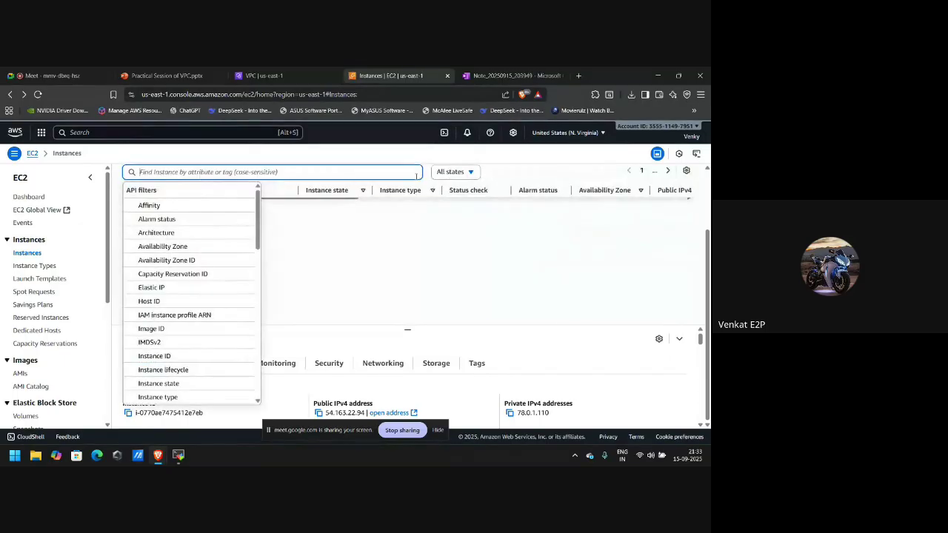
scroll(289, 233, up, 2)
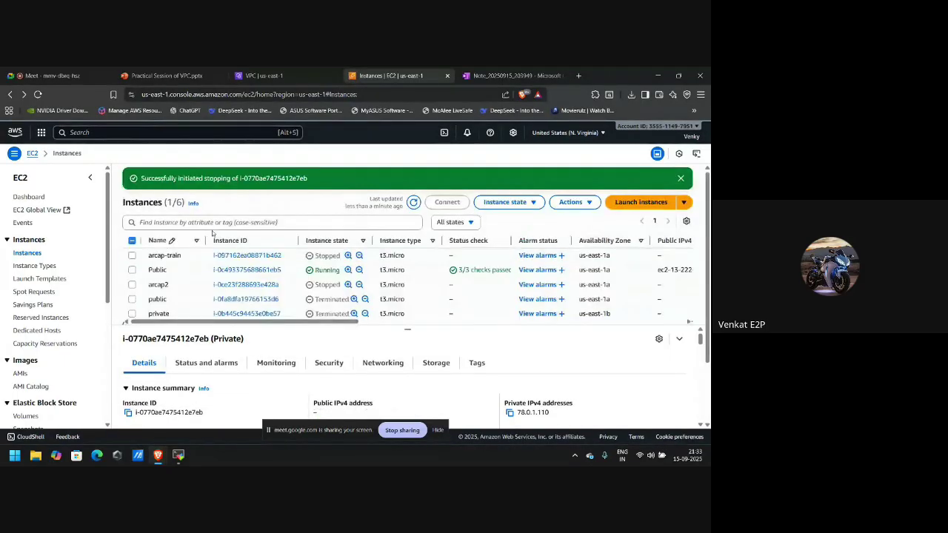
scroll(272, 279, down, 1)
scroll(272, 280, down, 1)
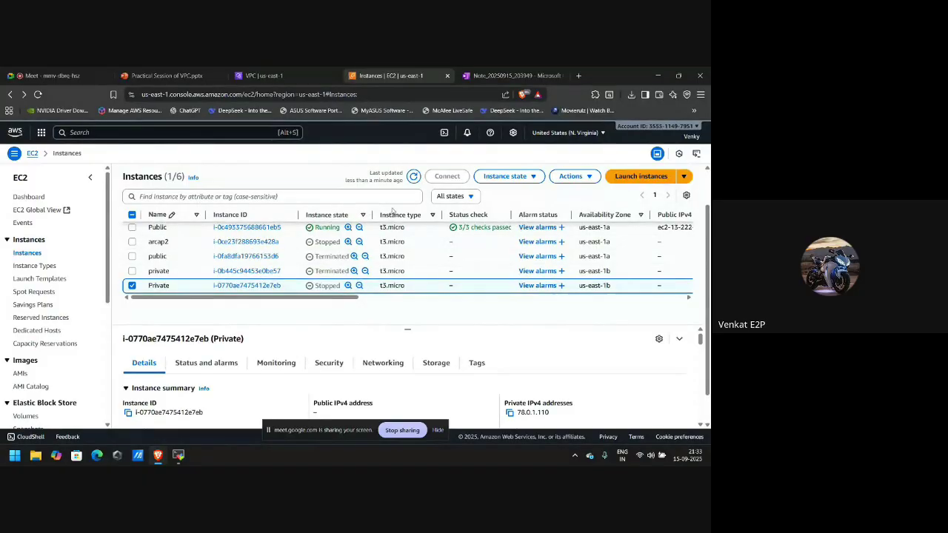
Start the Private instance, filter to Running instances, and select Private.
click(497, 179)
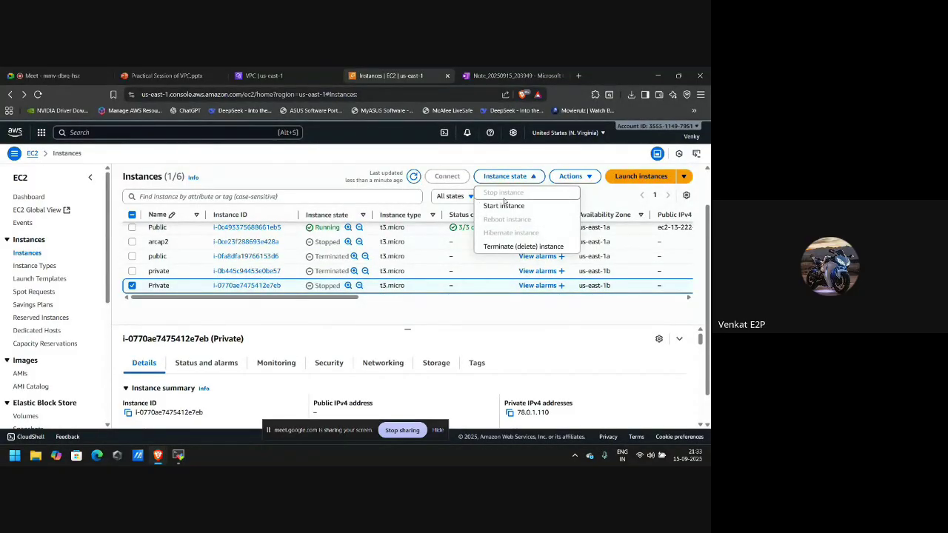
click(507, 207)
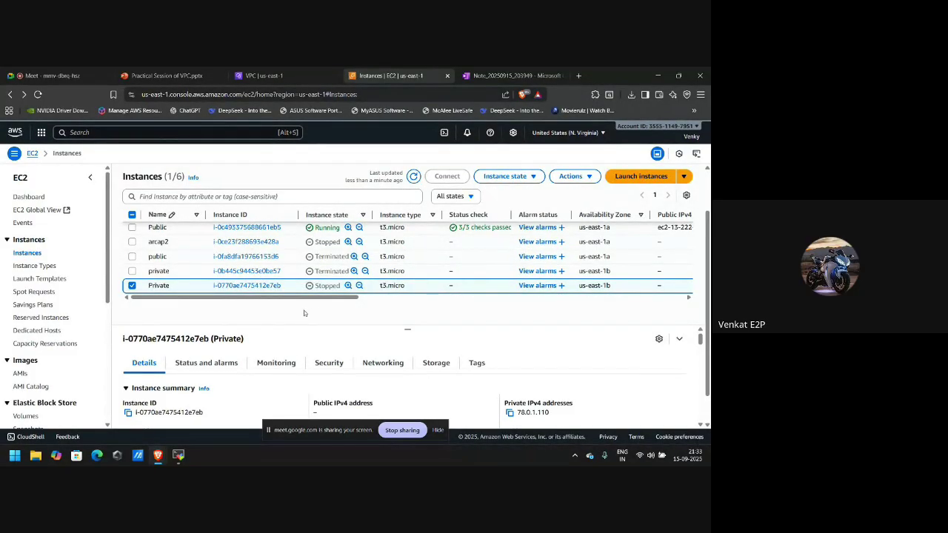
scroll(239, 271, up, 1)
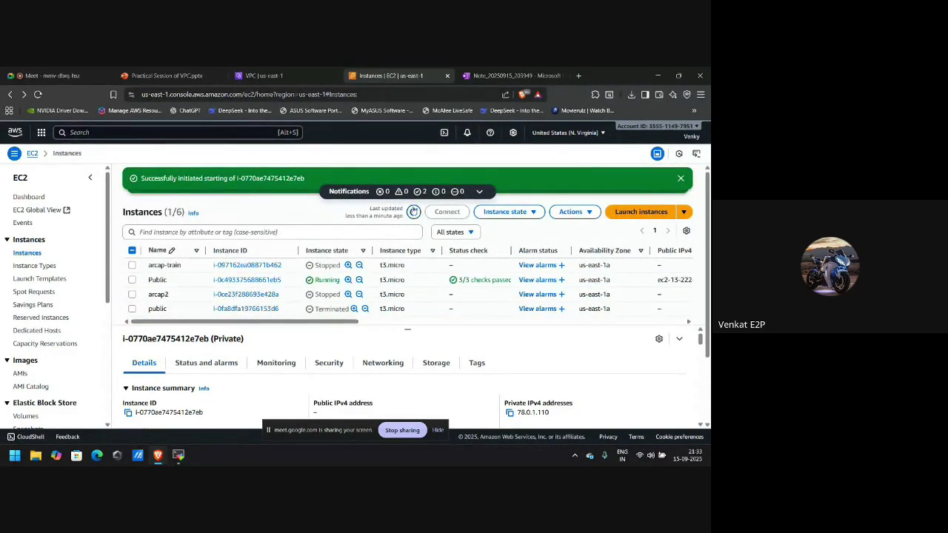
click(458, 232)
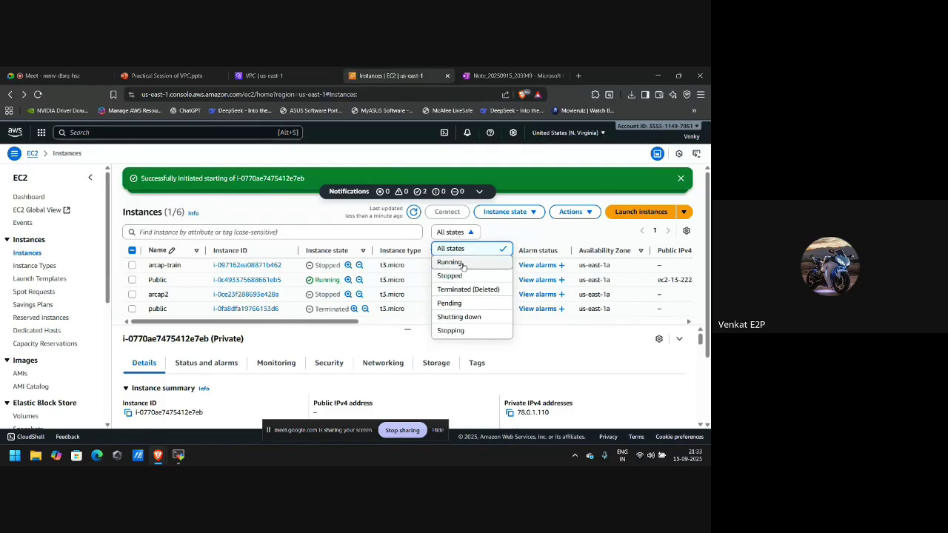
click(463, 267)
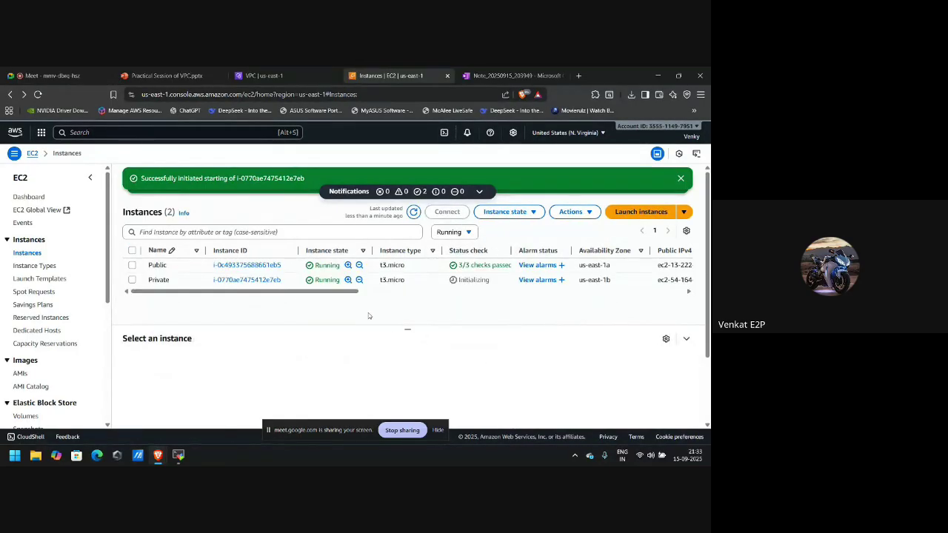
click(132, 280)
Make Pub.pem owner-read-only with the chmod command from the SSH client page, then confirm it with ls -l.
click(447, 212)
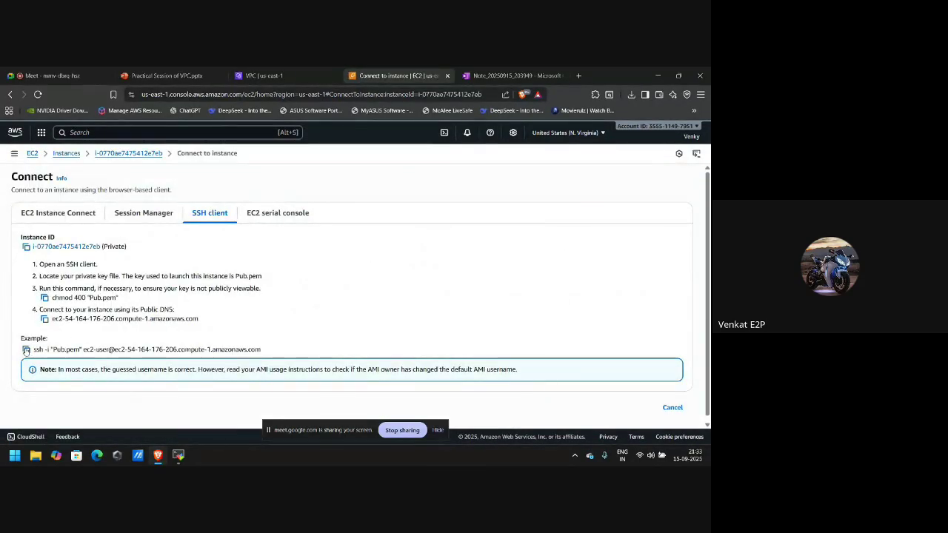
click(26, 349)
key(alt+Tab)
key(alt+Tab)
click(44, 298)
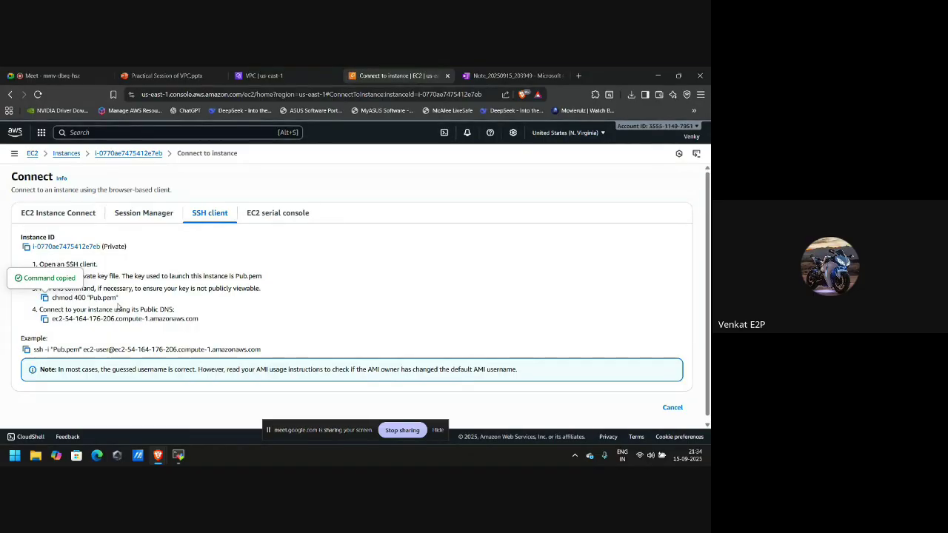
key(alt+Tab)
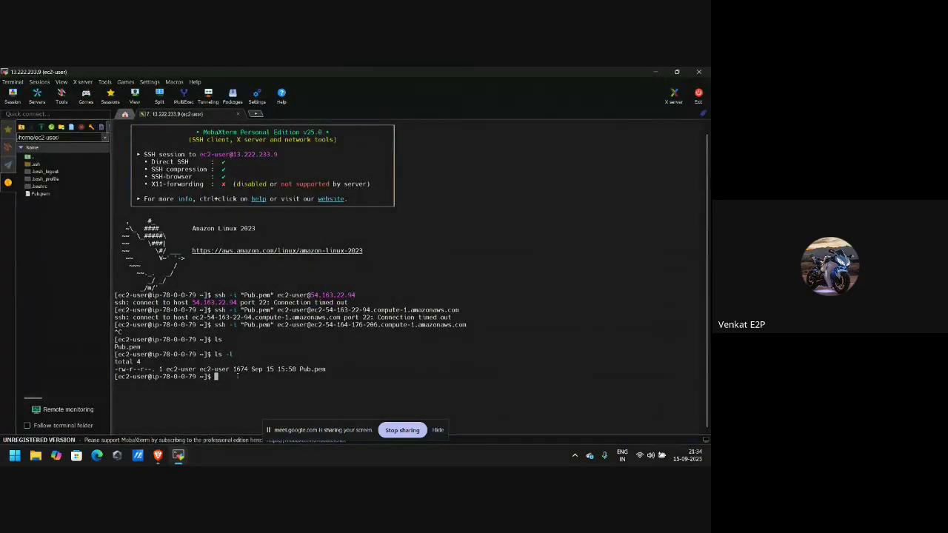
right_click(233, 376)
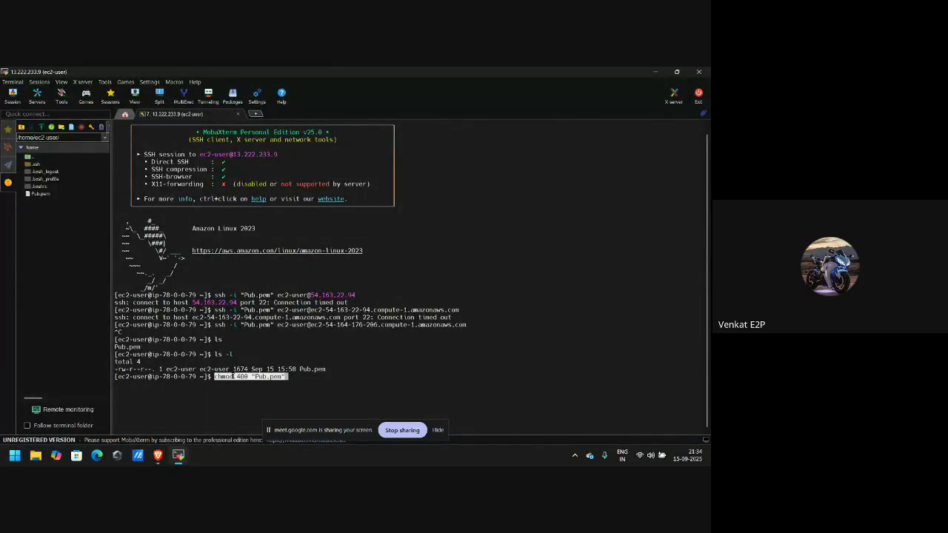
key(Return)
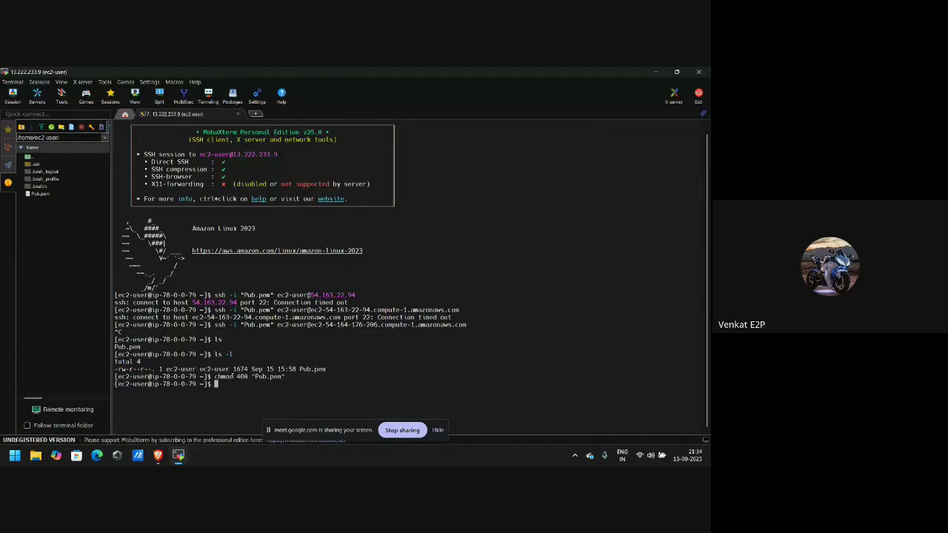
key(Up)
key(Up)
key(Return)
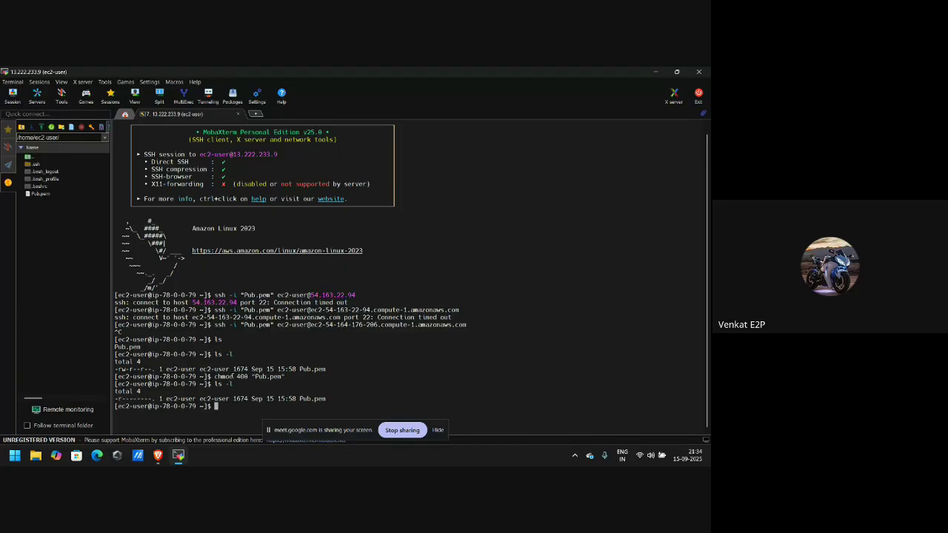
SSH from the public instance into the private instance at 78.0.1.110, answering yes to trust the host.
key(alt+Tab)
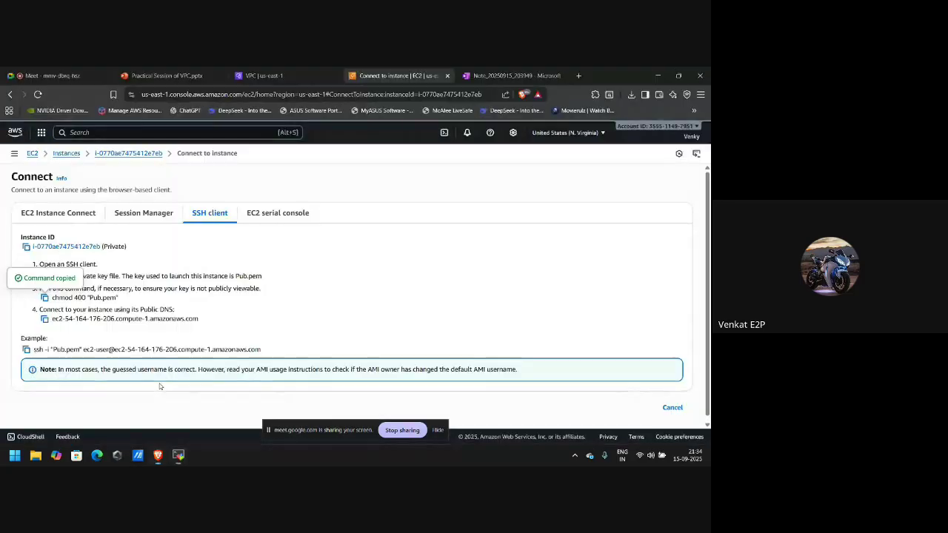
click(26, 349)
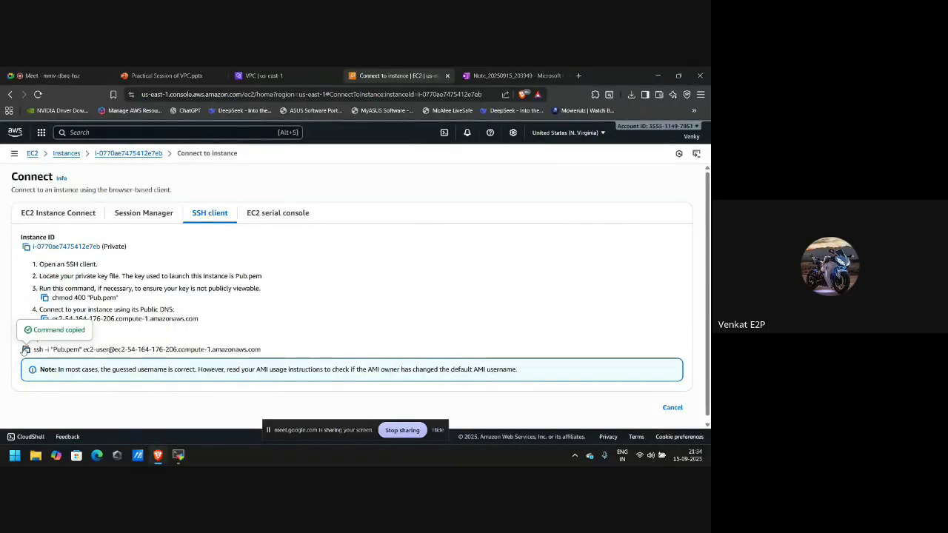
key(alt+Tab)
right_click(23, 351)
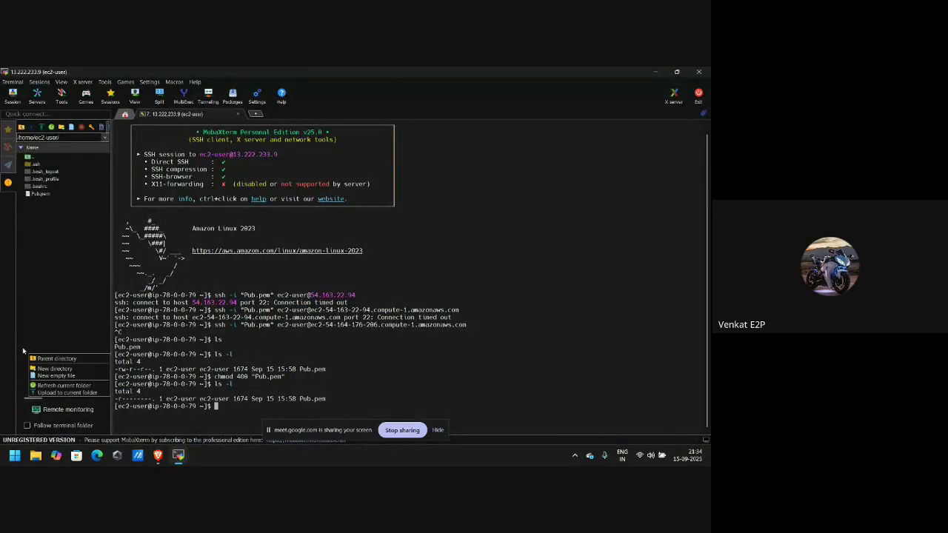
right_click(227, 412)
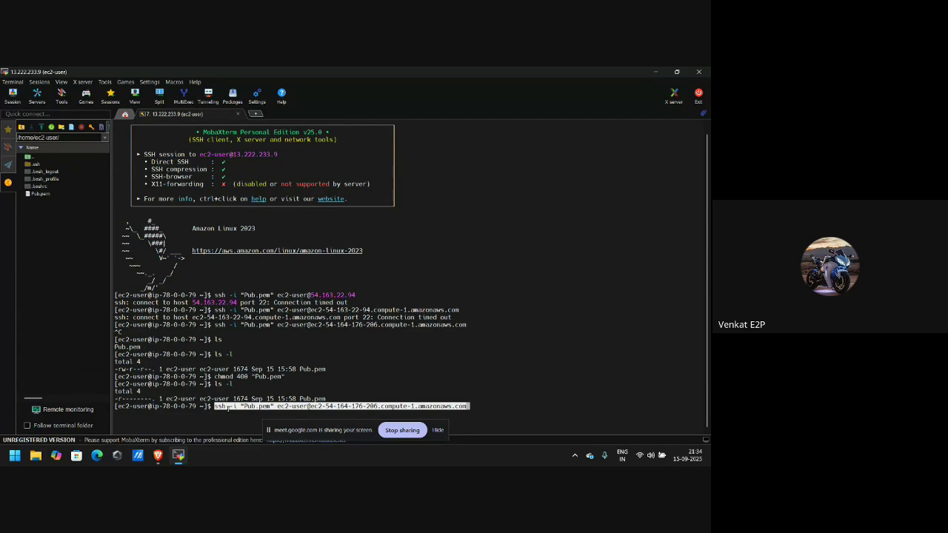
key(Return)
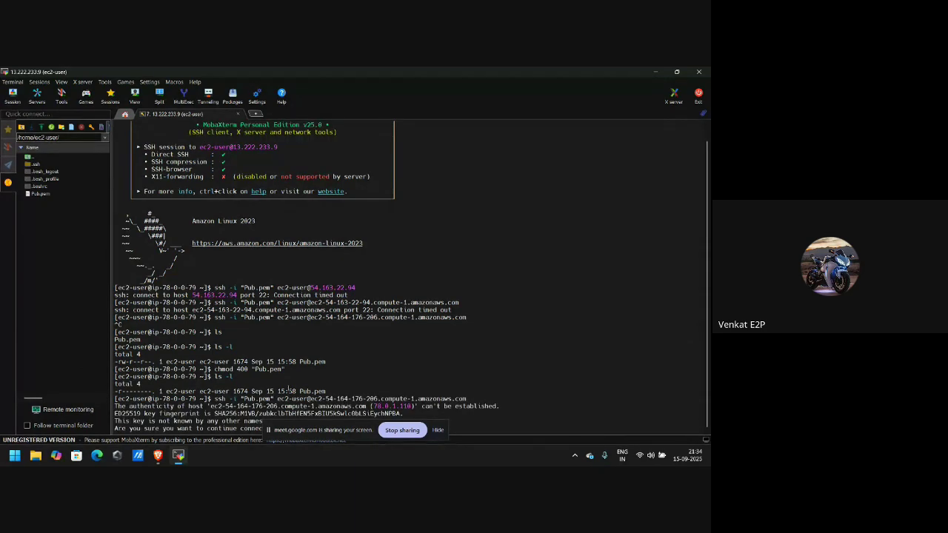
click(437, 430)
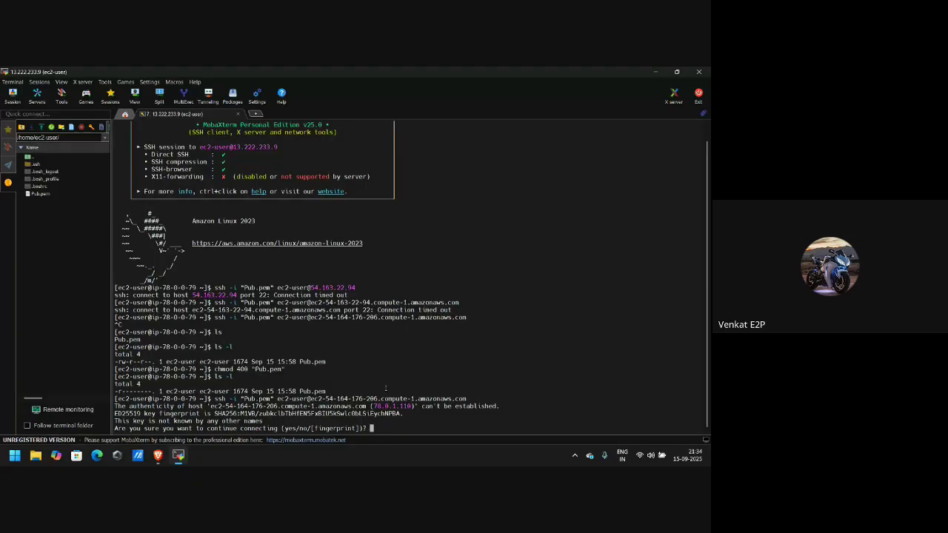
text(yes)
key(Return)
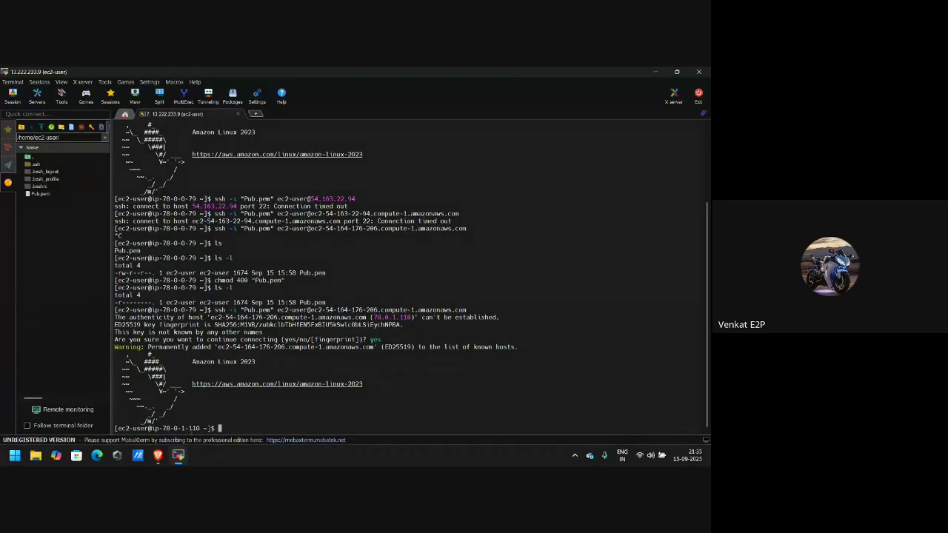
key(alt+Tab)
key(alt+Tab)
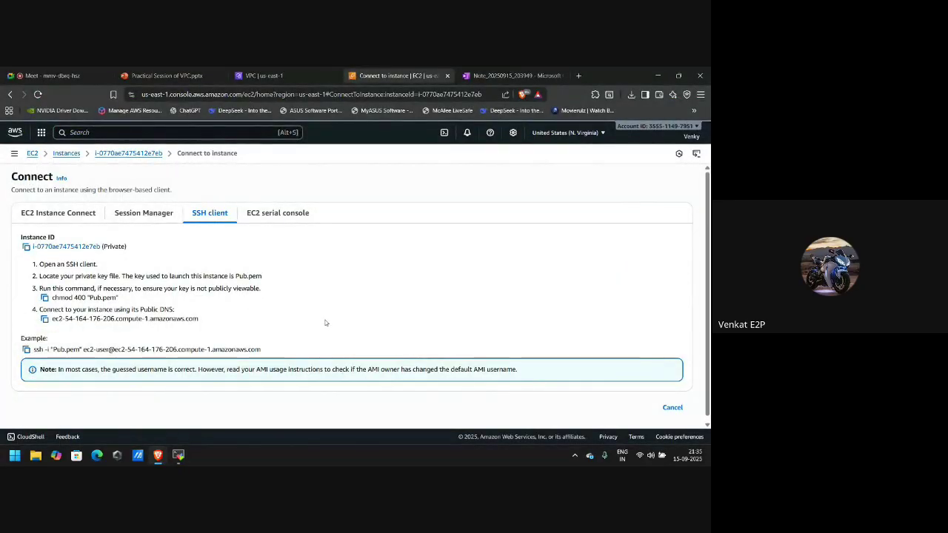
Review the running Private instance's public and private IP addresses in the EC2 Instances list.
click(63, 155)
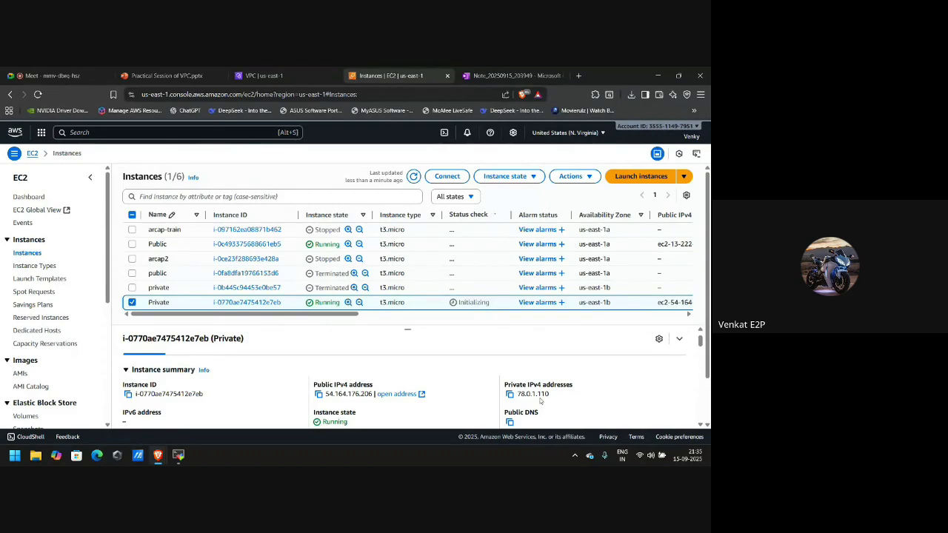
key(alt+Tab)
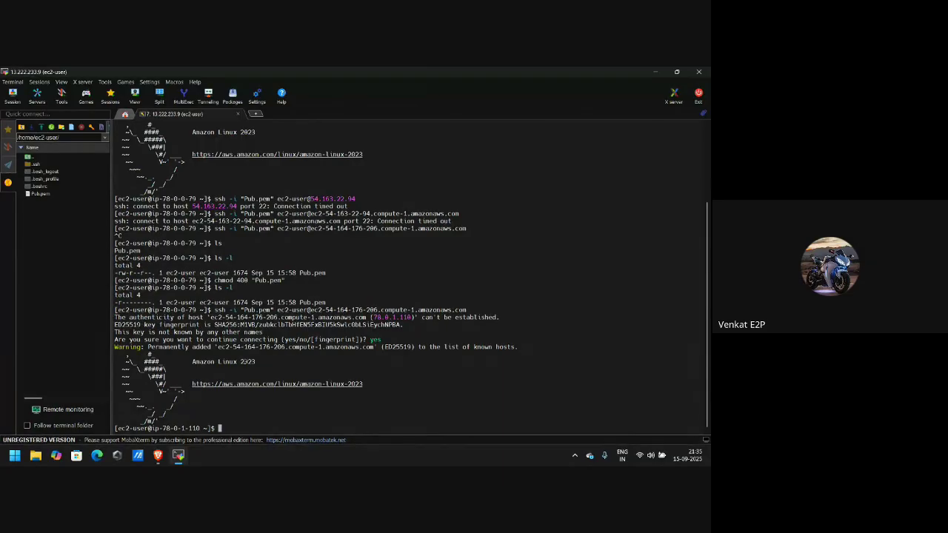
key(alt+Tab)
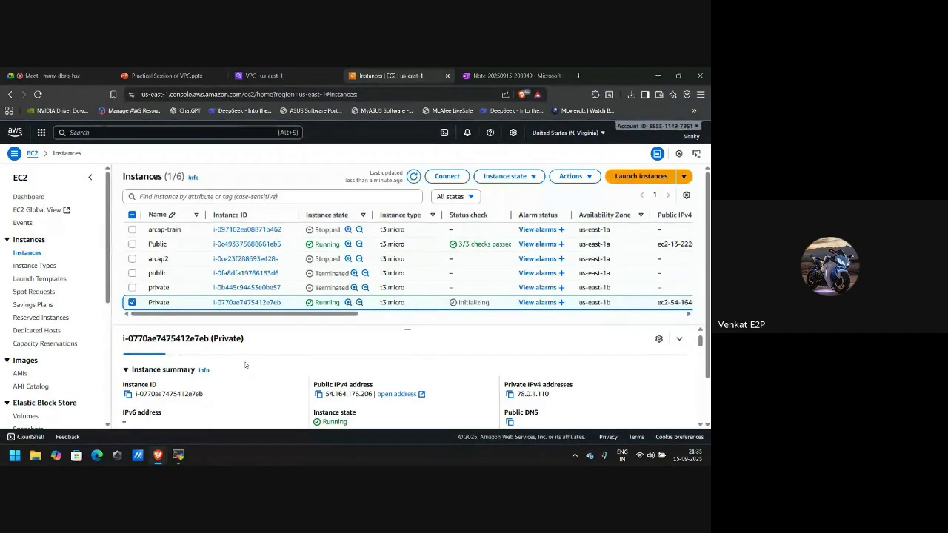
key(alt+Tab)
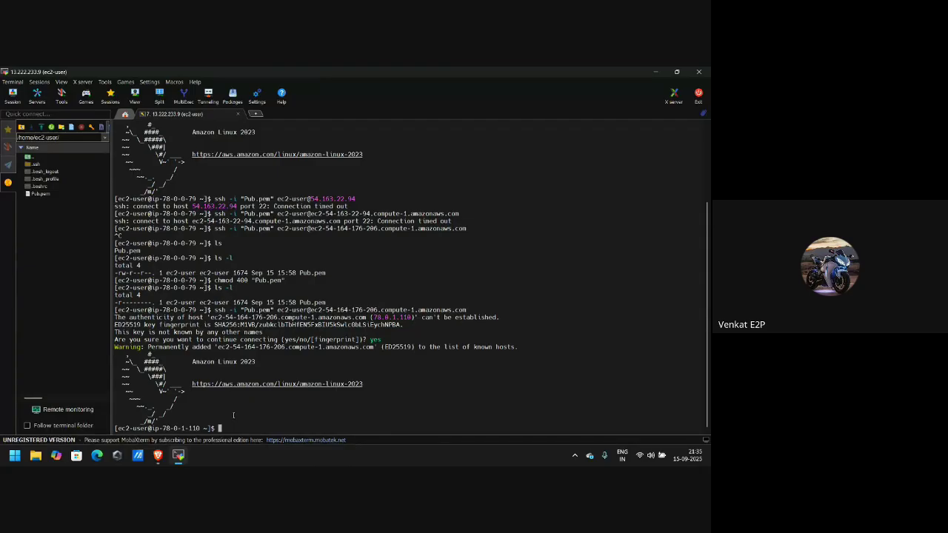
Run yum install maven on the private instance, which fails with a privileges error.
text(yu)
text(ym)
key(BackSpace)
key(BackSpace)
key(BackSpace)
text(m install maven)
key(Return)
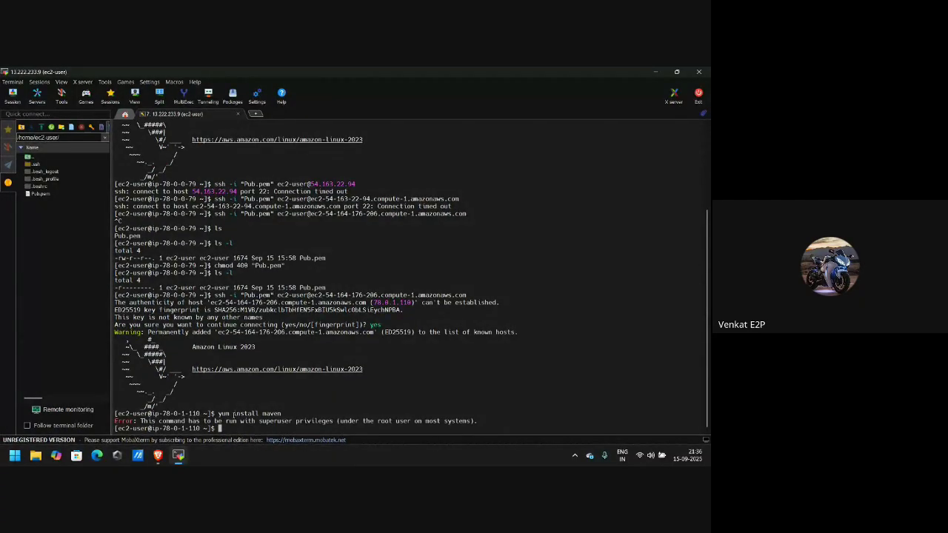
Rerun the install as sudo yum install maven, then show the closing Thank You slide.
text(sudo yum install maven)
key(Return)
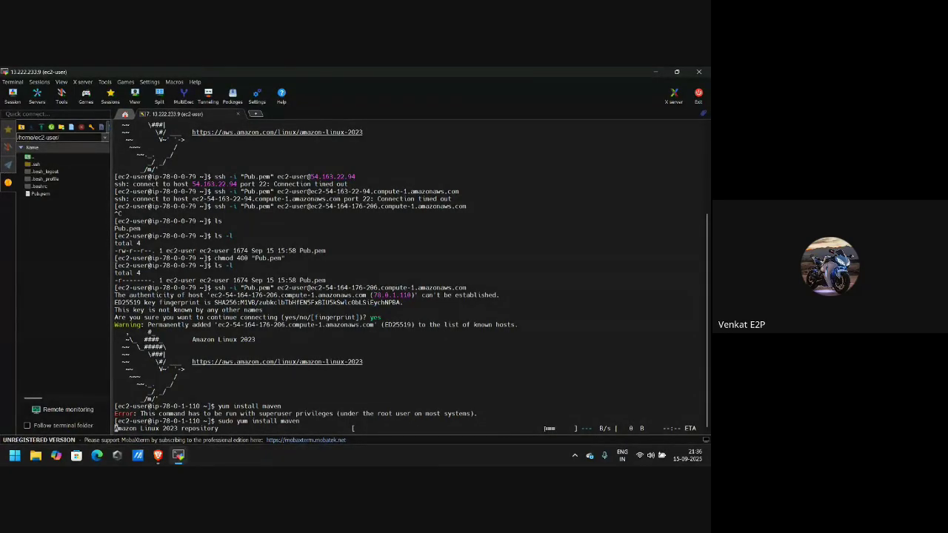
key(alt+Tab)
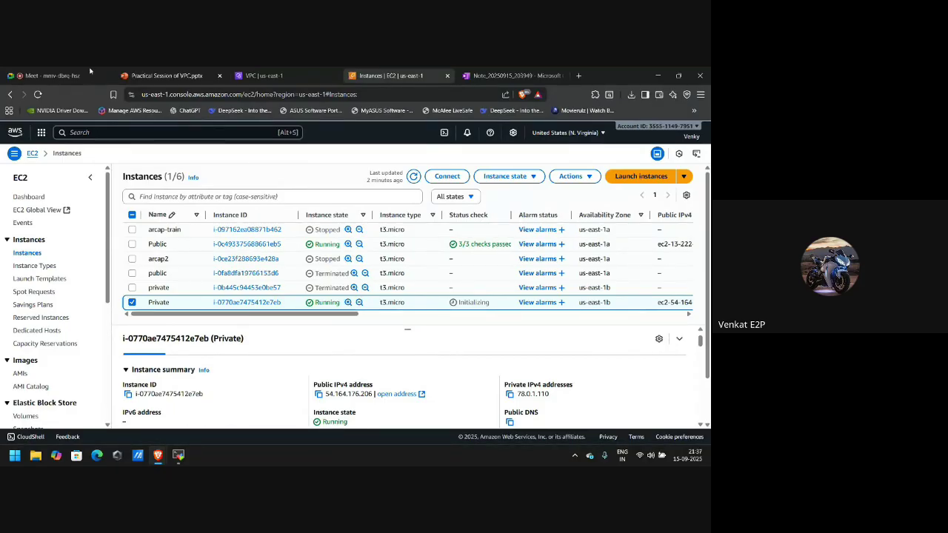
click(45, 76)
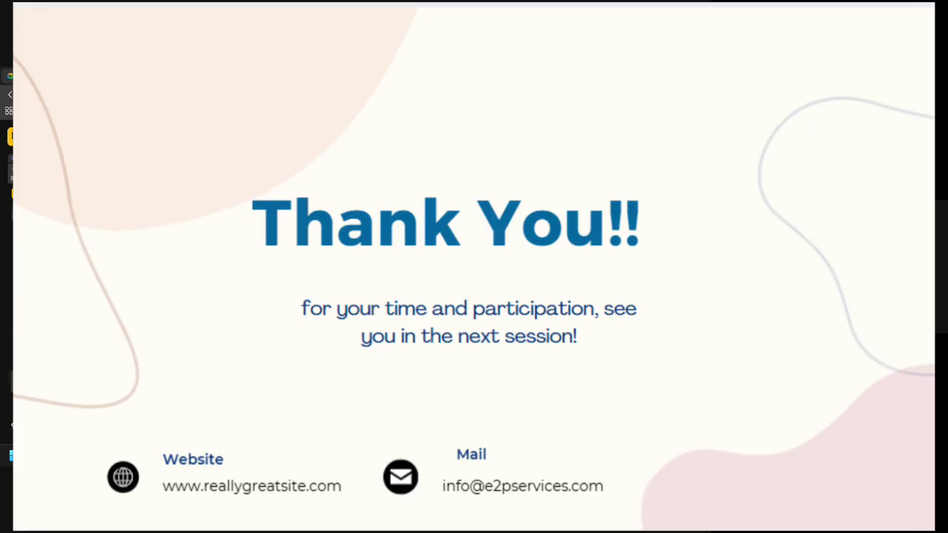